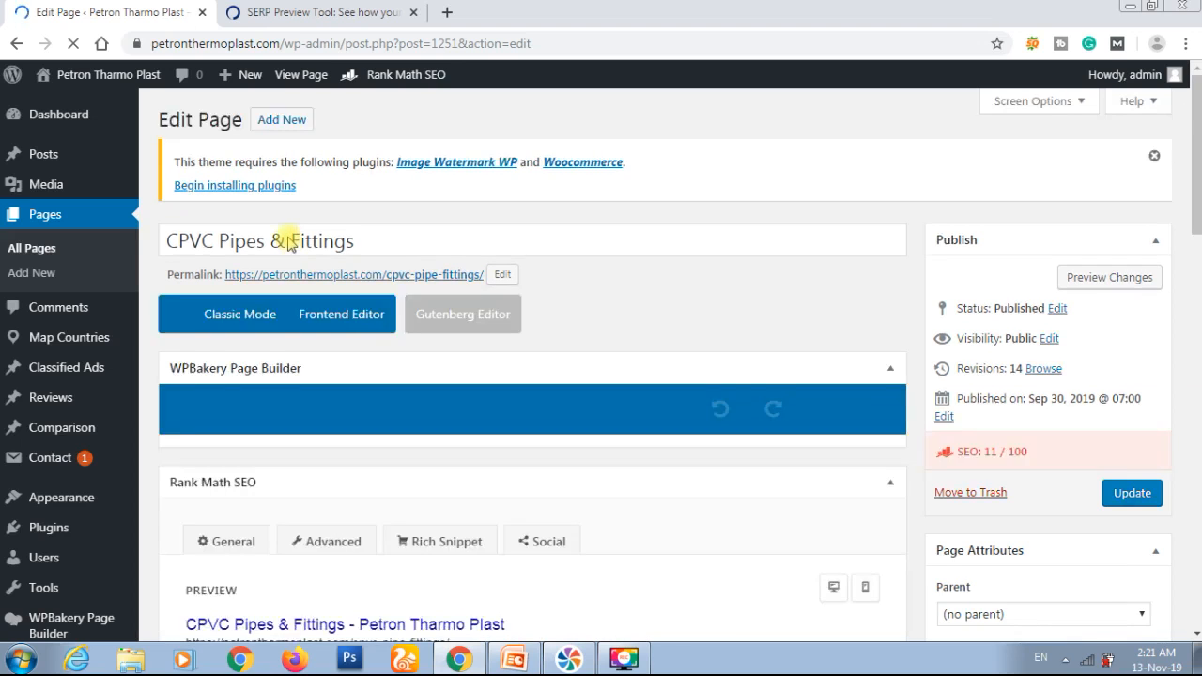
Step: Remove the ampersand from the page title so it reads "CPVC Pipes Fittings"
{"action": "left_click", "coordinate": [285, 242]}
{"action": "key", "text": "shift+Left"}
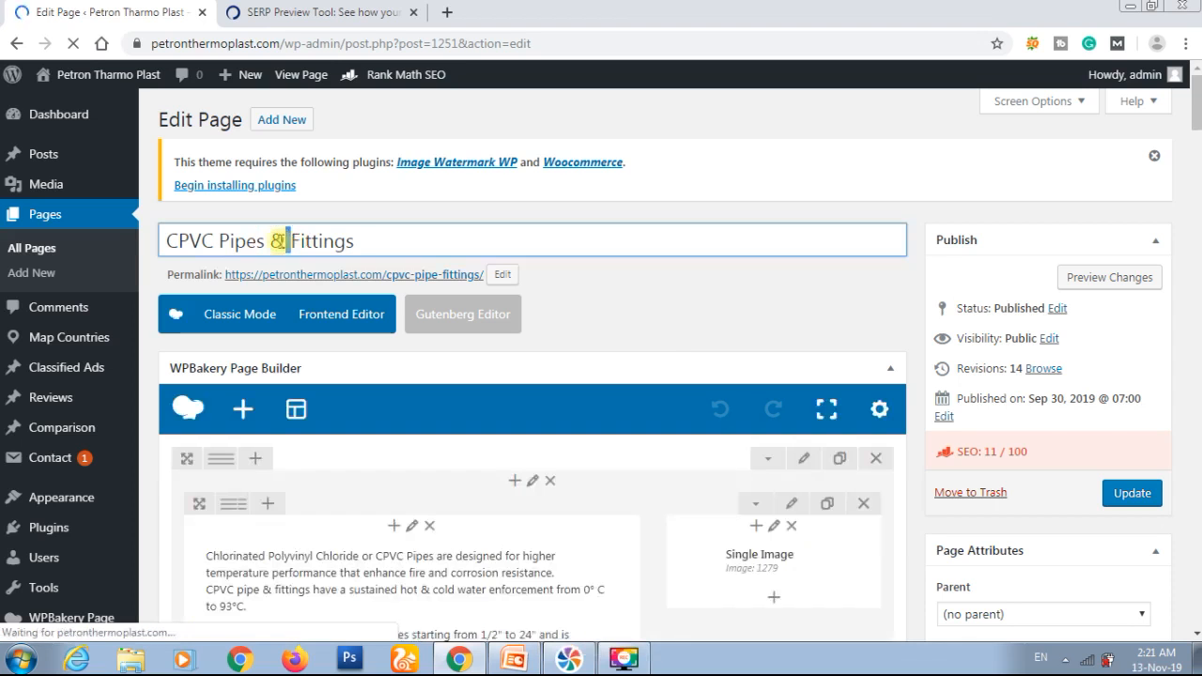
{"action": "key", "text": "BackSpace"}
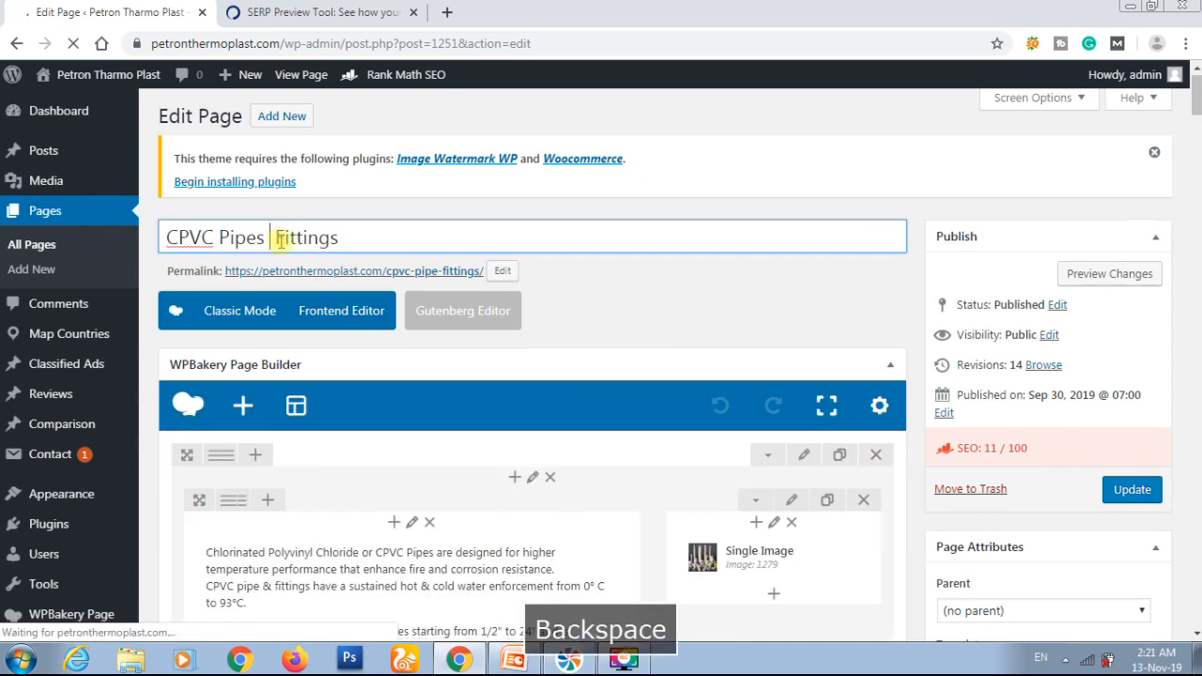
{"action": "key", "text": "BackSpace"}
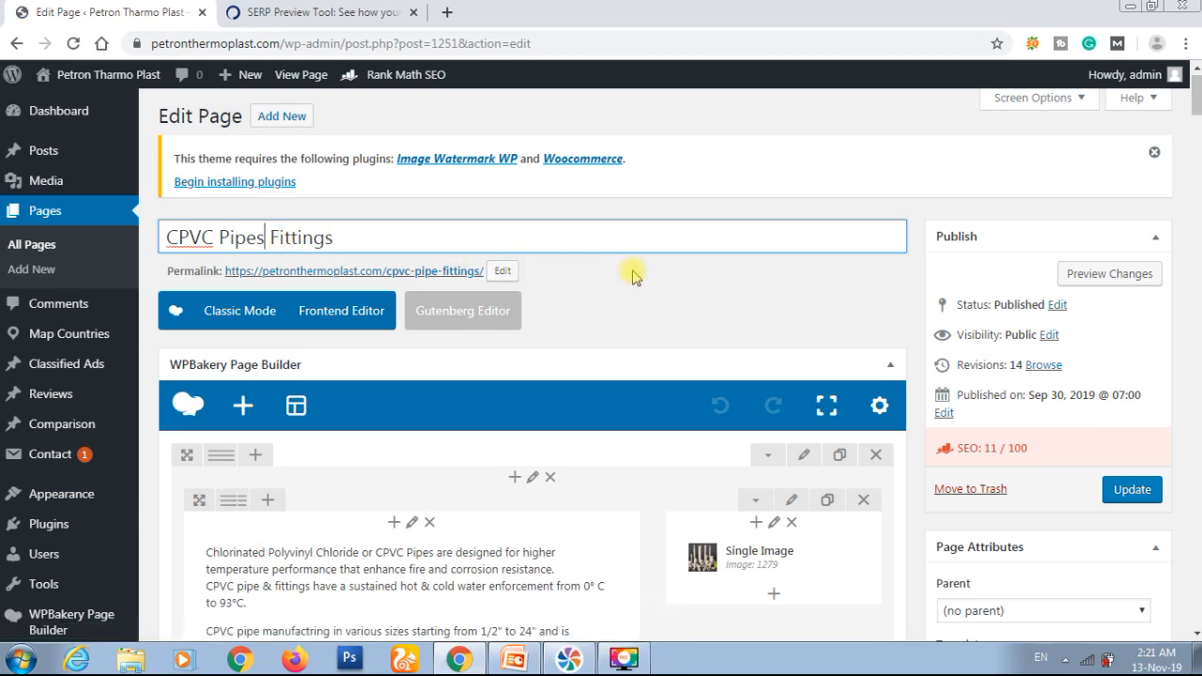
{"action": "scroll", "coordinate": [632, 275], "scroll_direction": "down", "scroll_amount": 2}
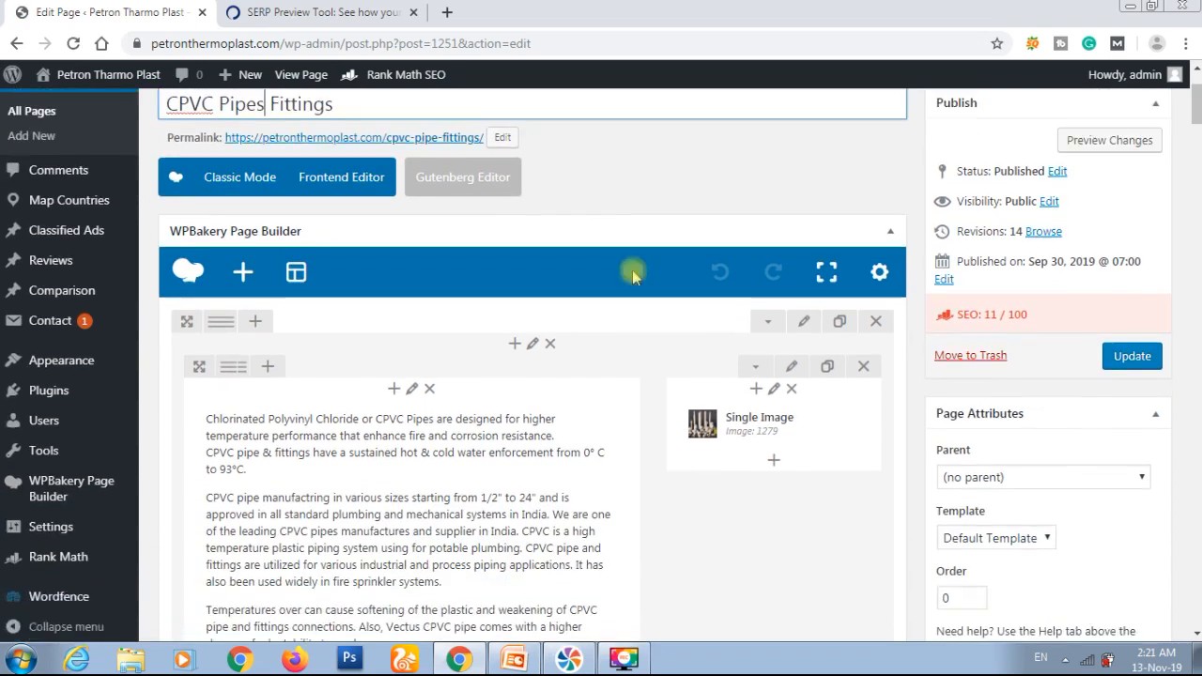
{"action": "scroll", "coordinate": [631, 275], "scroll_direction": "up", "scroll_amount": 2}
{"action": "scroll", "coordinate": [631, 275], "scroll_direction": "down", "scroll_amount": 6}
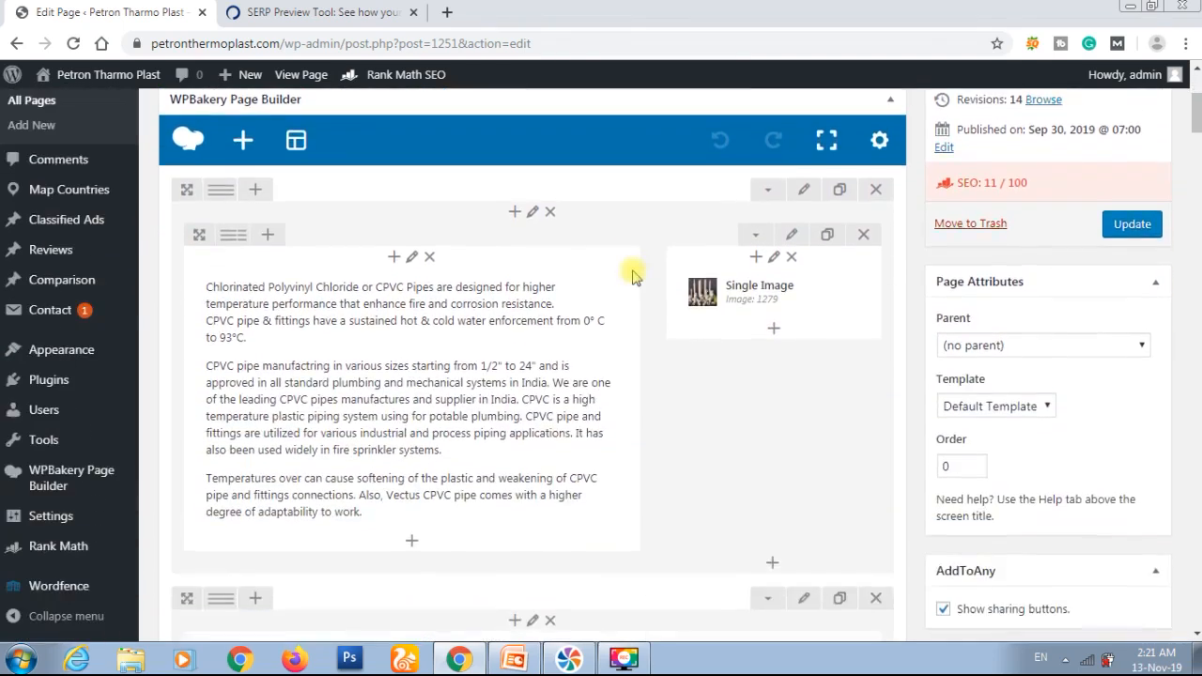
{"action": "scroll", "coordinate": [632, 275], "scroll_direction": "up", "scroll_amount": 1}
{"action": "scroll", "coordinate": [632, 275], "scroll_direction": "down", "scroll_amount": 2}
{"action": "scroll", "coordinate": [632, 275], "scroll_direction": "up", "scroll_amount": 5}
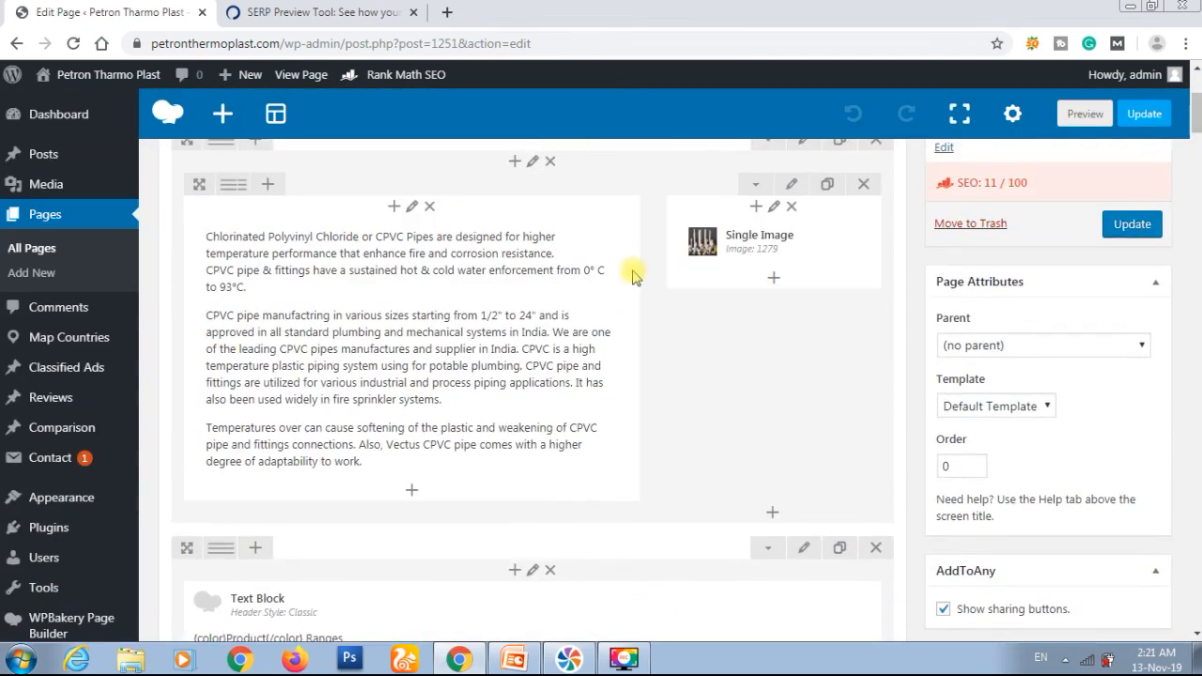
{"action": "scroll", "coordinate": [632, 276], "scroll_direction": "up", "scroll_amount": 2}
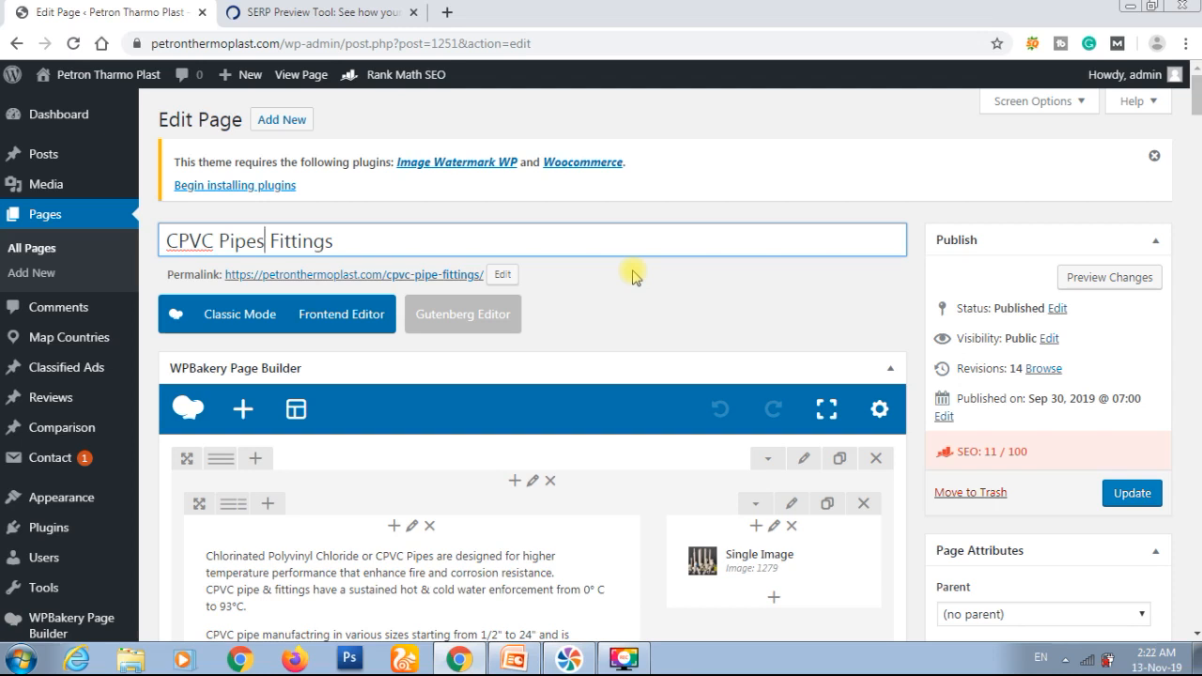
Step: Add "cpvc pipe" as the first focus keyword in the page's Rank Math SEO settings
{"action": "scroll", "coordinate": [632, 275], "scroll_direction": "down", "scroll_amount": 15}
{"action": "scroll", "coordinate": [631, 275], "scroll_direction": "down", "scroll_amount": 10}
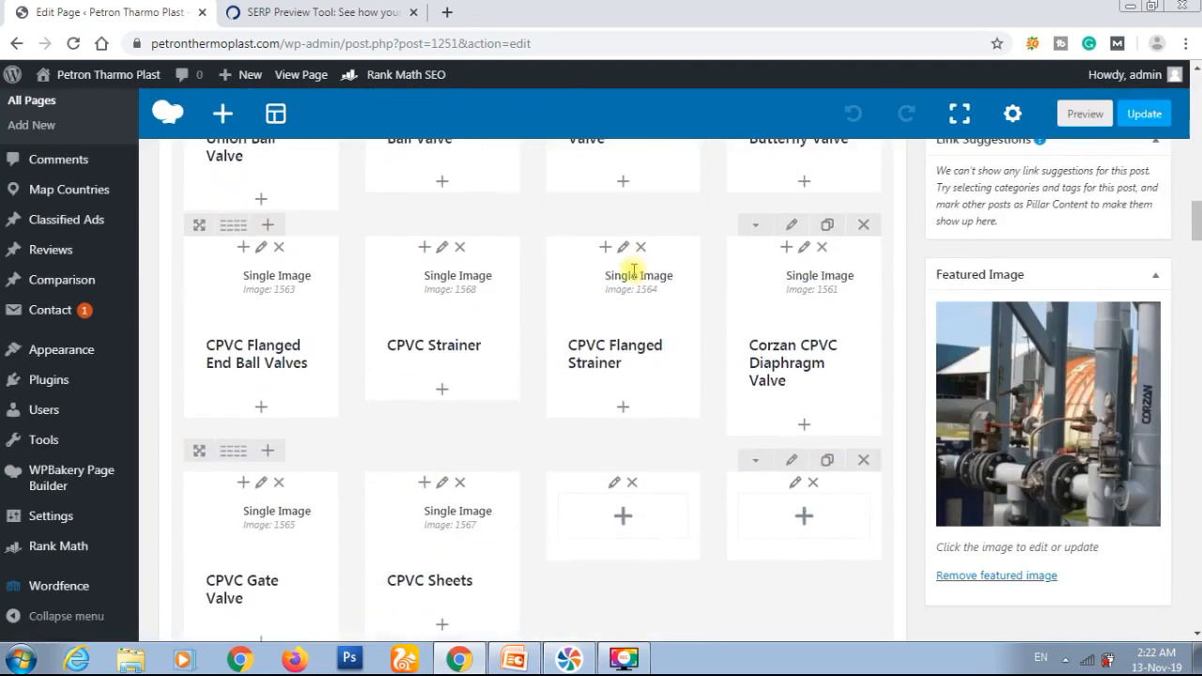
{"action": "scroll", "coordinate": [632, 275], "scroll_direction": "down", "scroll_amount": 15}
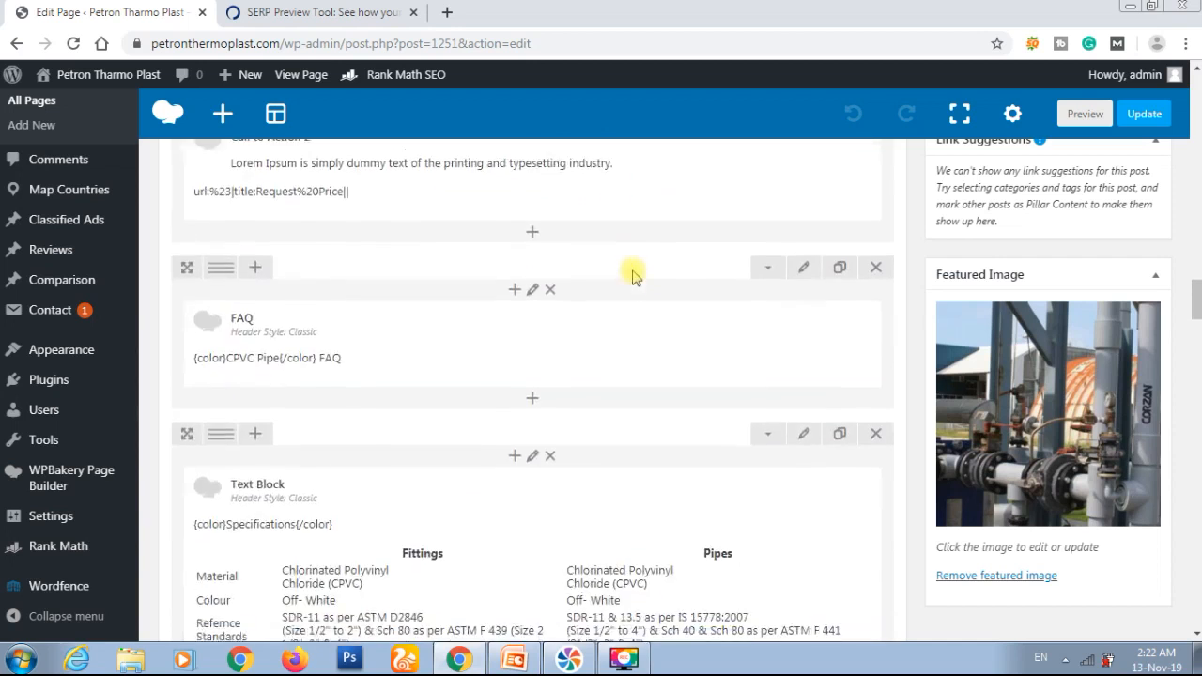
{"action": "scroll", "coordinate": [632, 276], "scroll_direction": "down", "scroll_amount": 10}
{"action": "scroll", "coordinate": [632, 275], "scroll_direction": "down", "scroll_amount": 1}
{"action": "scroll", "coordinate": [631, 275], "scroll_direction": "up", "scroll_amount": 1}
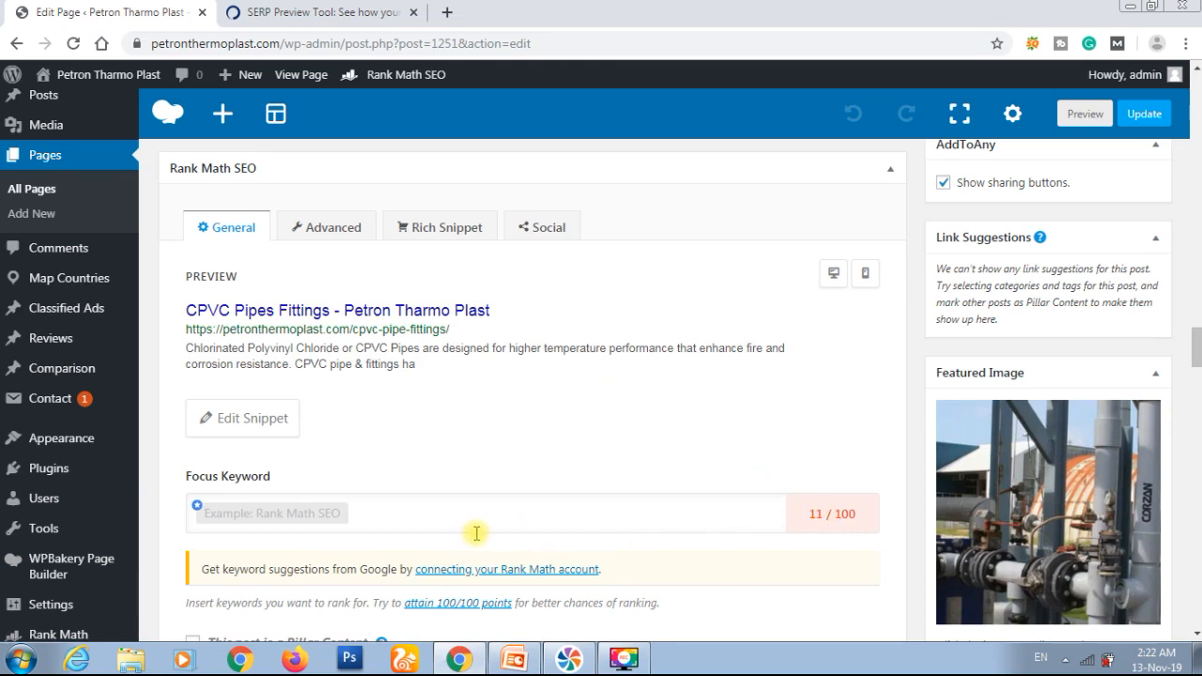
{"action": "left_click", "coordinate": [401, 513]}
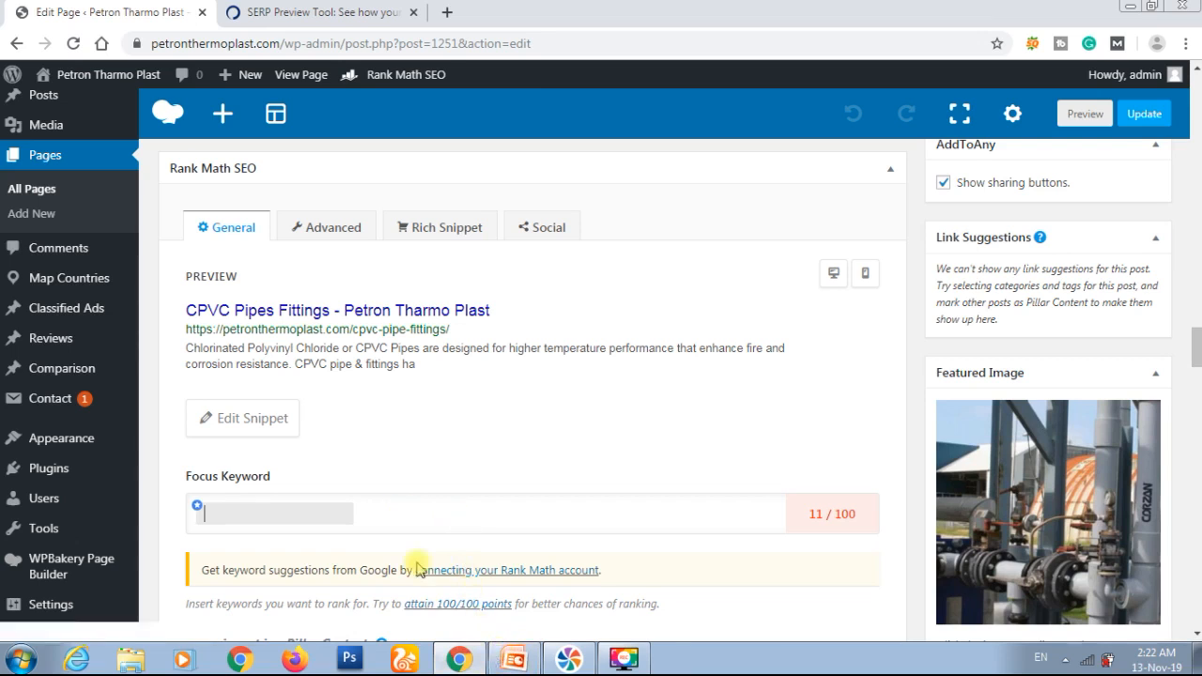
{"action": "type", "text": "c"}
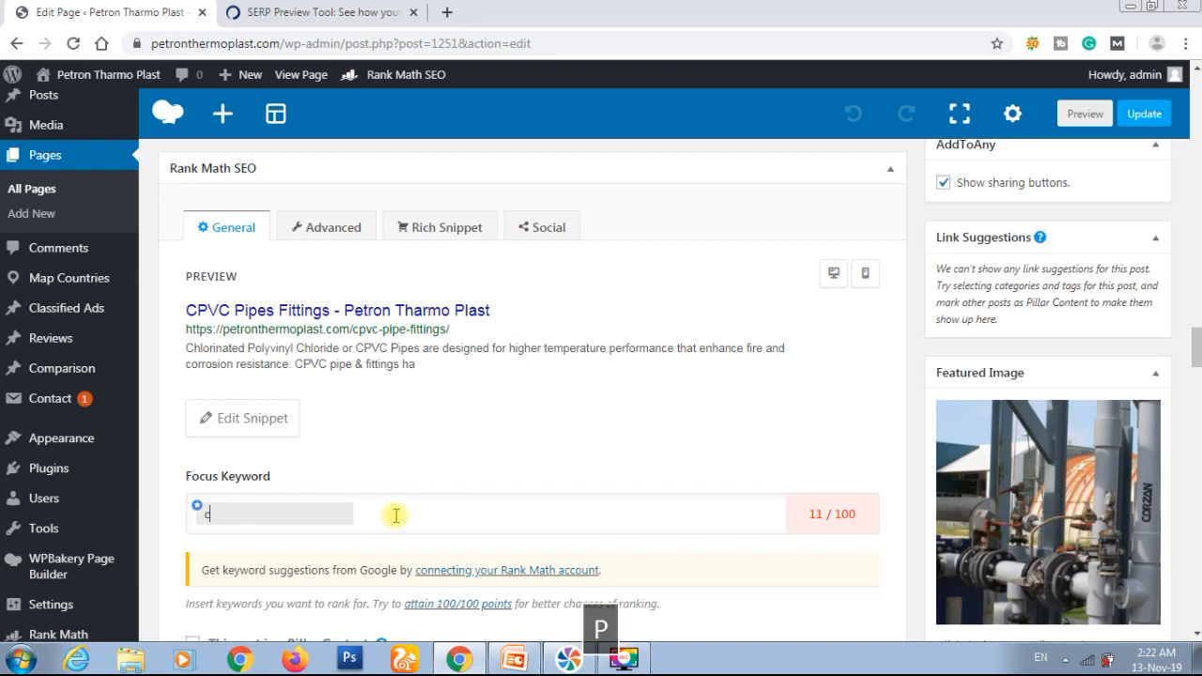
{"action": "type", "text": "pvc pipe"}
{"action": "key", "text": "BackSpace"}
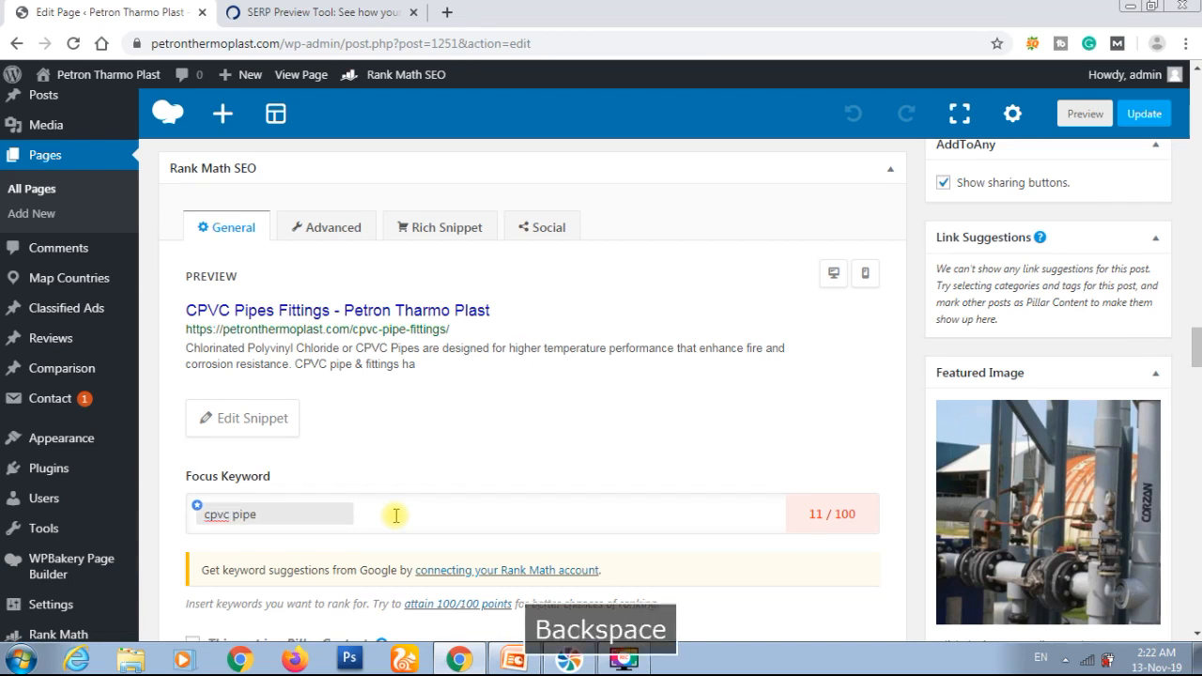
{"action": "key", "text": "Tab"}
Step: Add "cpvc pipe fittings" as the second focus keyword
{"action": "type", "text": "cpvc "}
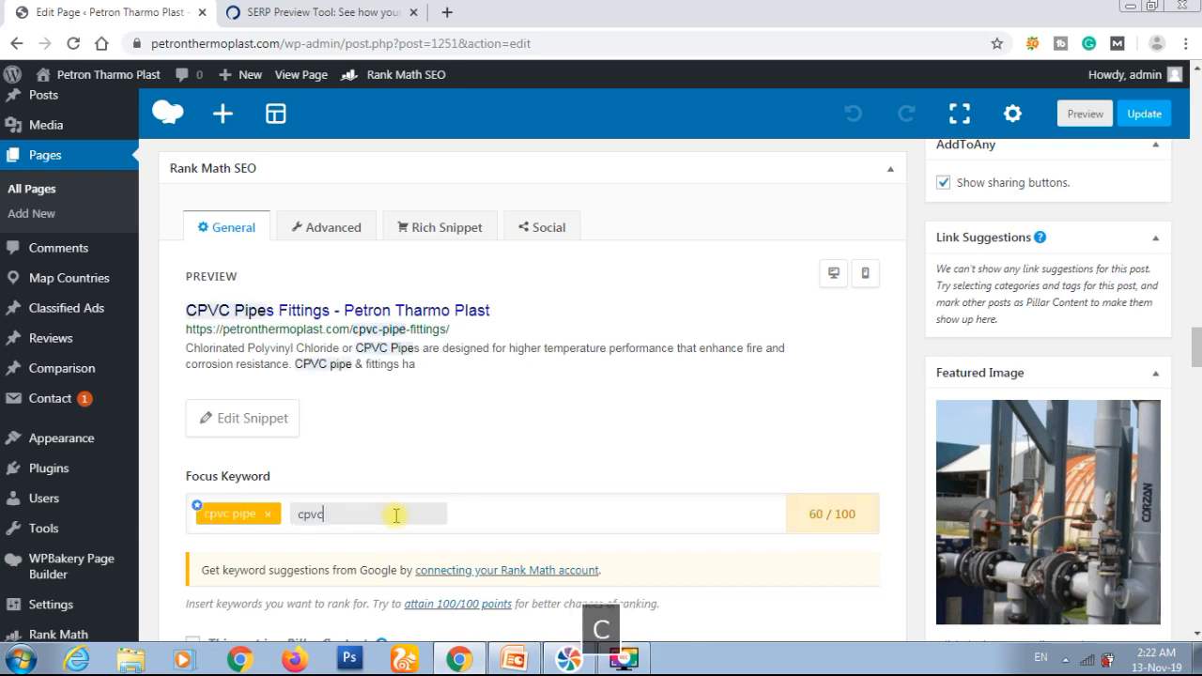
{"action": "type", "text": "pipe "}
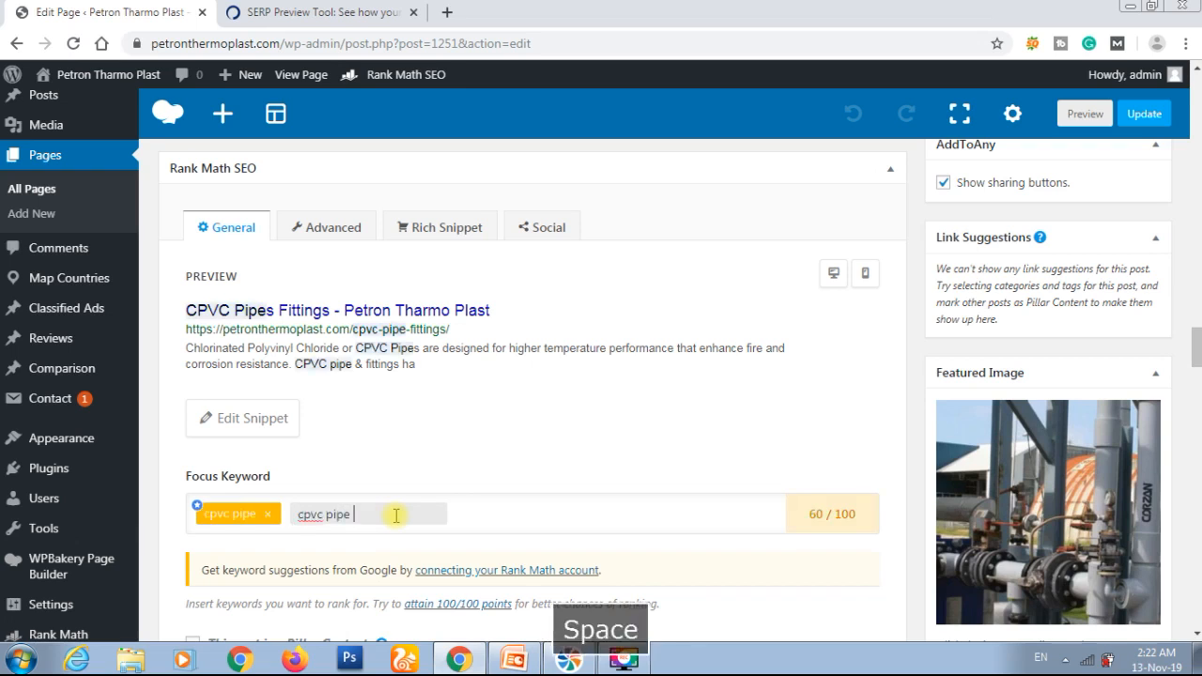
{"action": "type", "text": "fittings"}
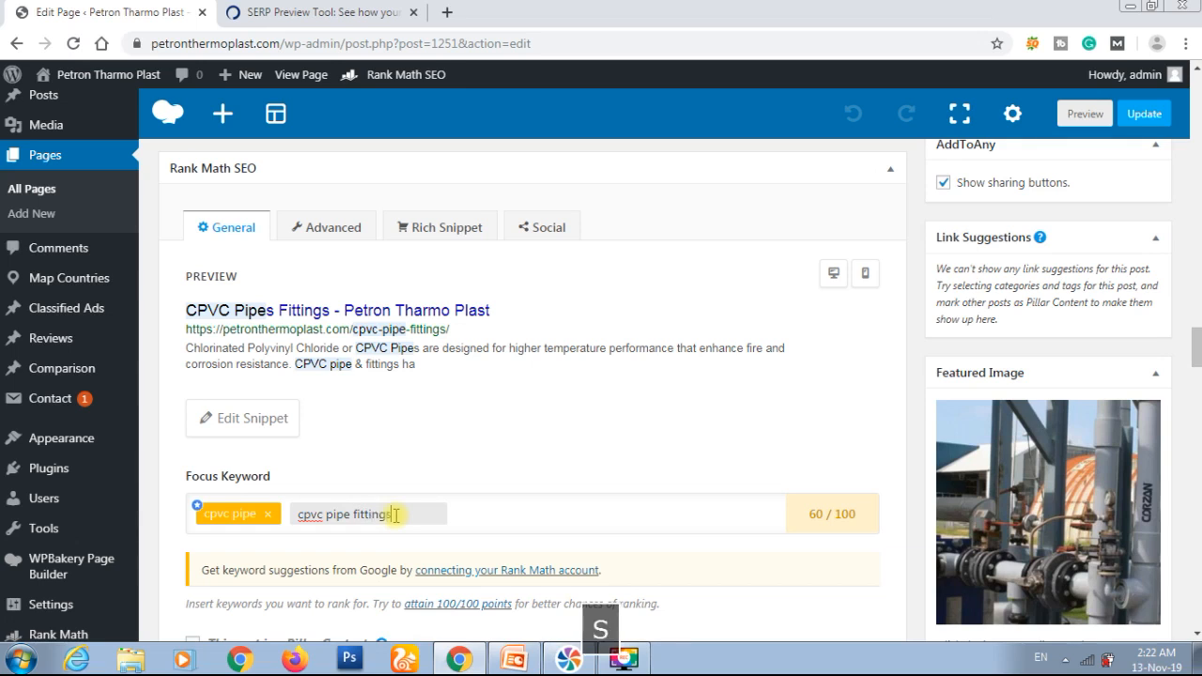
{"action": "left_click", "coordinate": [507, 508]}
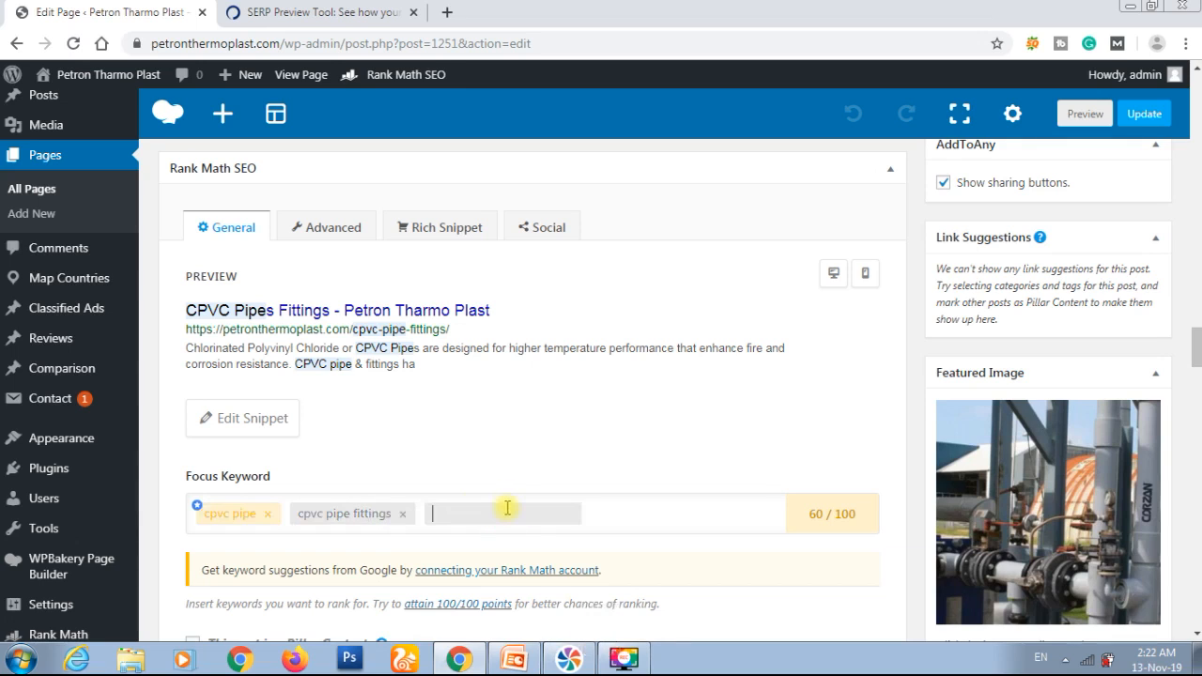
Step: Switch to the PowerPoint presentation and copy the line "Best Industrial CPVC Pipe Fittings Manufacturers In India - 2019 Price List"
{"action": "left_click", "coordinate": [522, 657]}
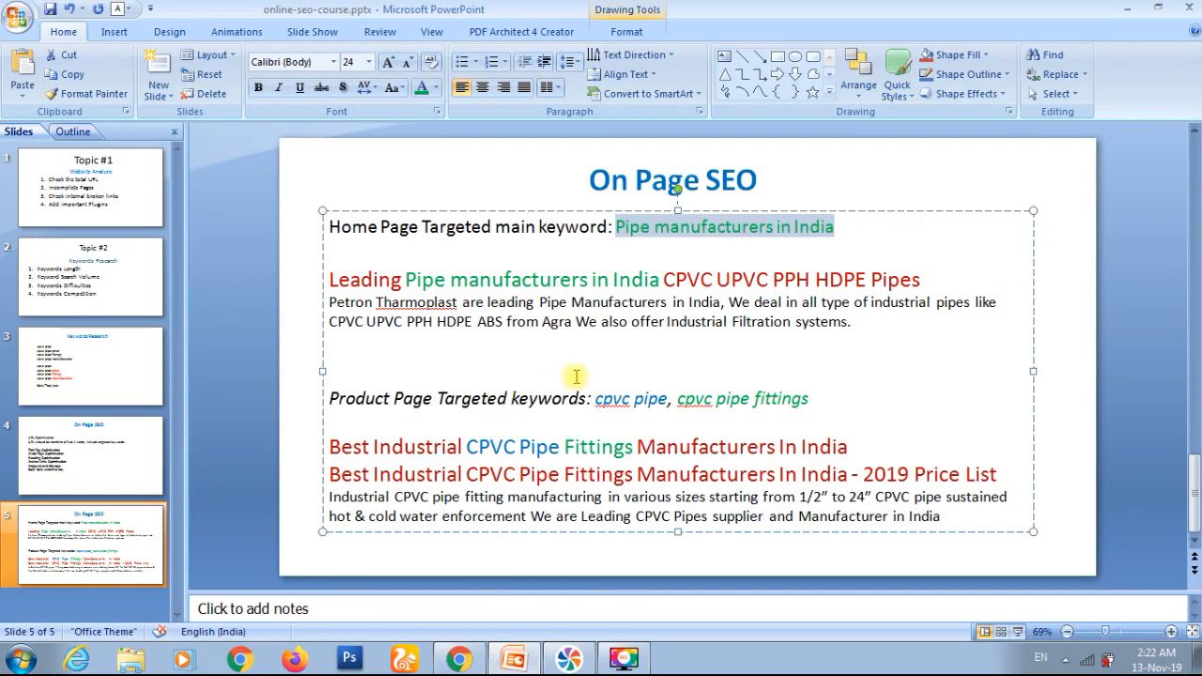
{"action": "double_click", "coordinate": [775, 396]}
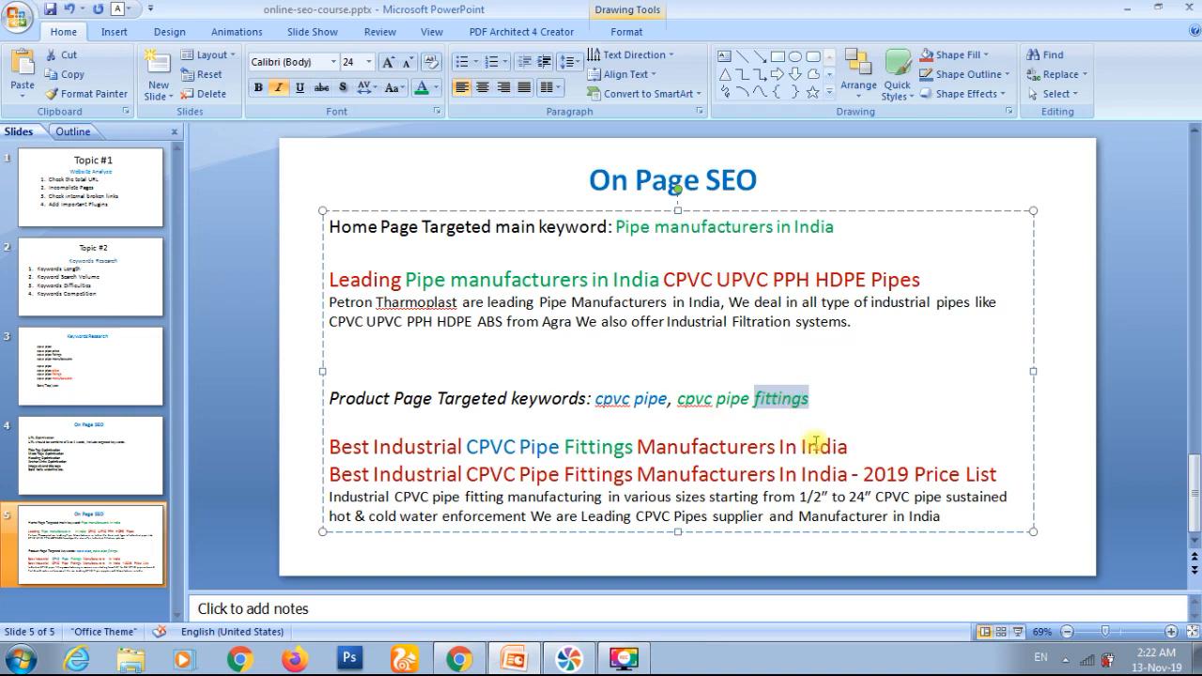
{"action": "left_click", "coordinate": [1001, 473]}
{"action": "key", "text": "shift+Home"}
{"action": "key", "text": "ctrl+c"}
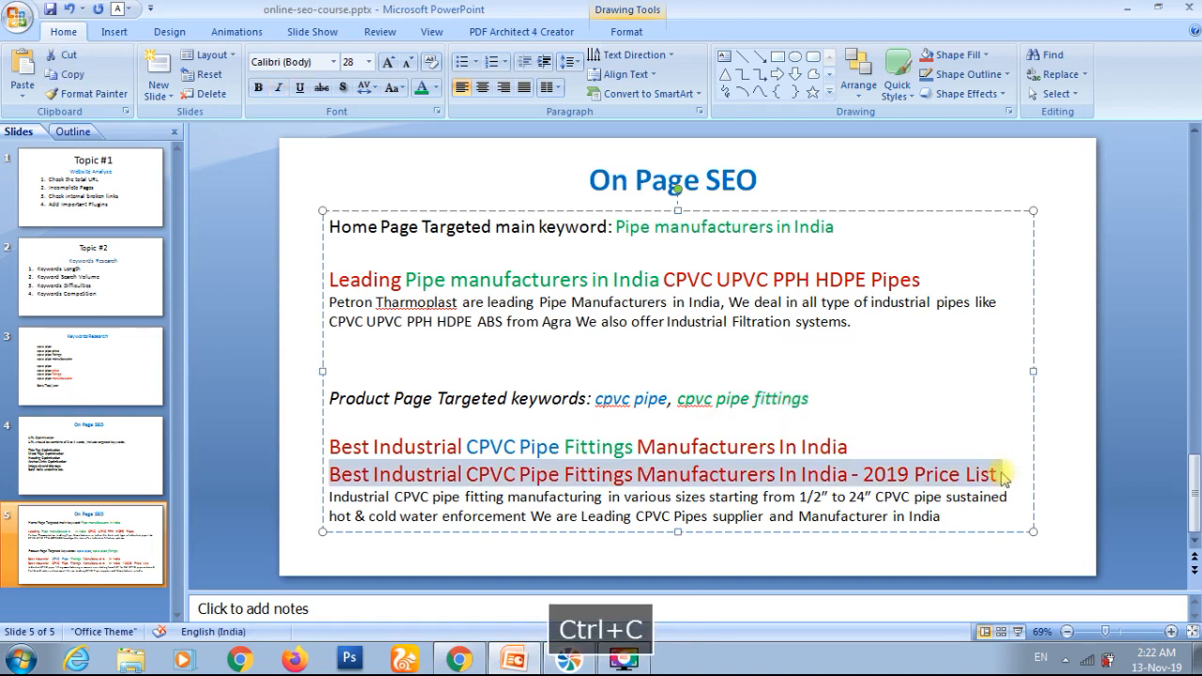
{"action": "right_click", "coordinate": [964, 477]}
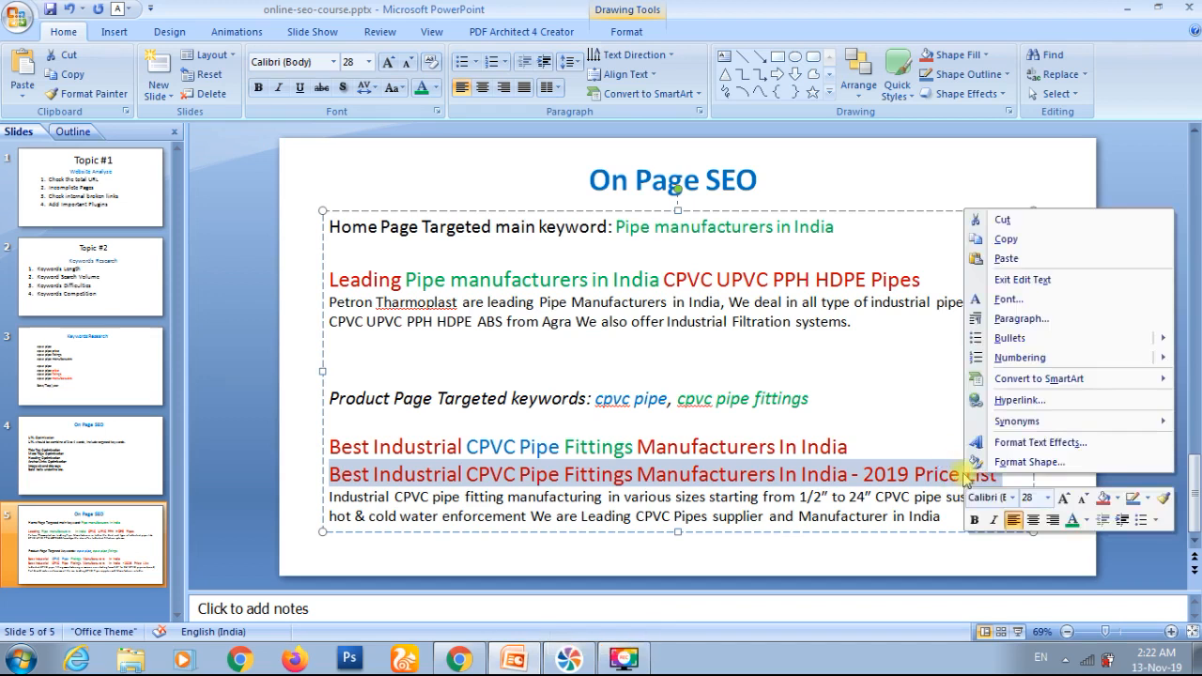
{"action": "left_click", "coordinate": [1005, 240]}
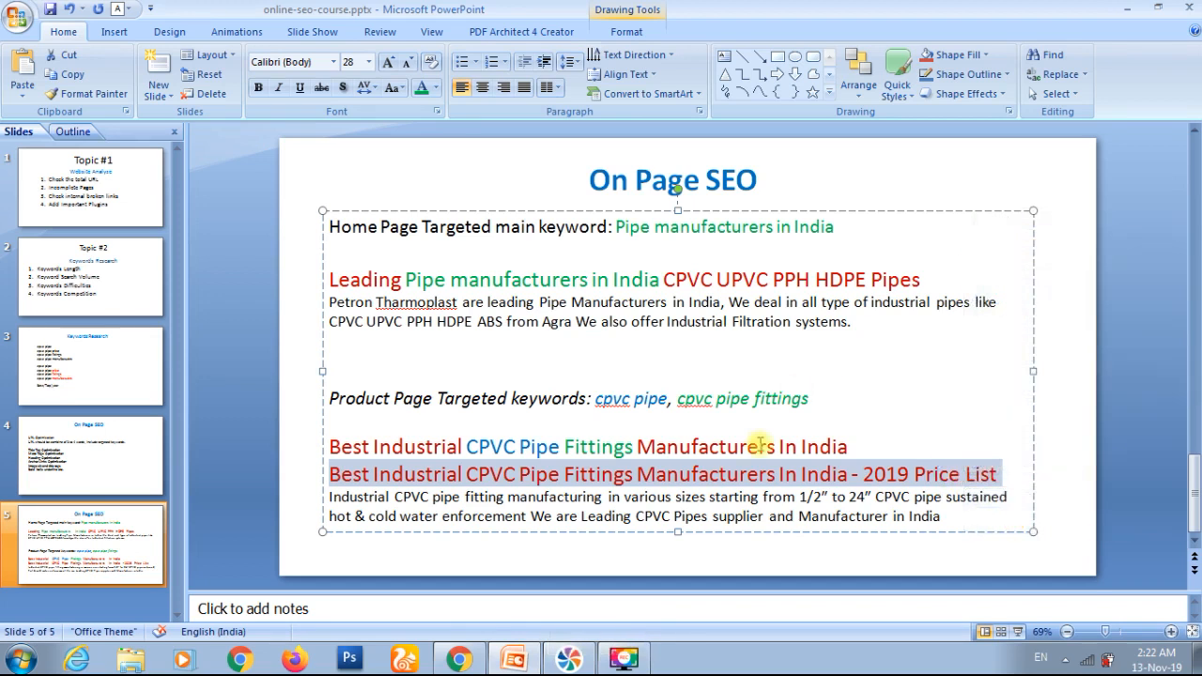
Step: Return to Chrome and paste "Best Industrial CPVC Pipe Fittings Manufacturers In India - 2019 Price List" as the Rank Math snippet title
{"action": "left_click", "coordinate": [460, 659]}
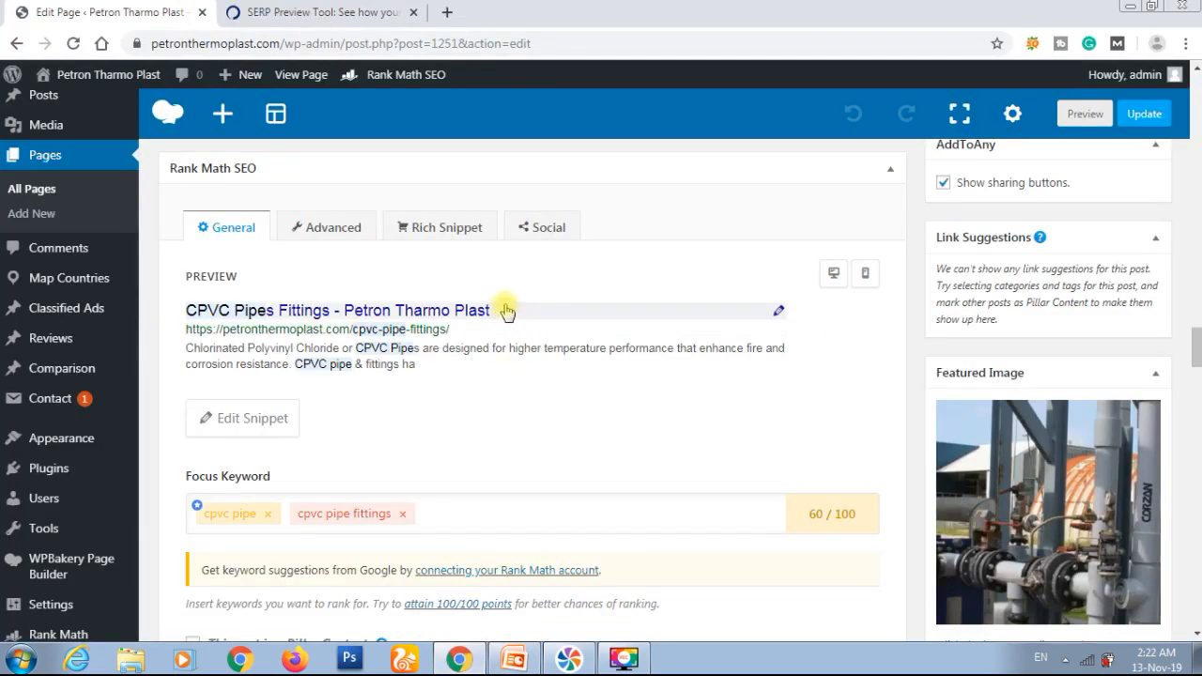
{"action": "left_click", "coordinate": [605, 320]}
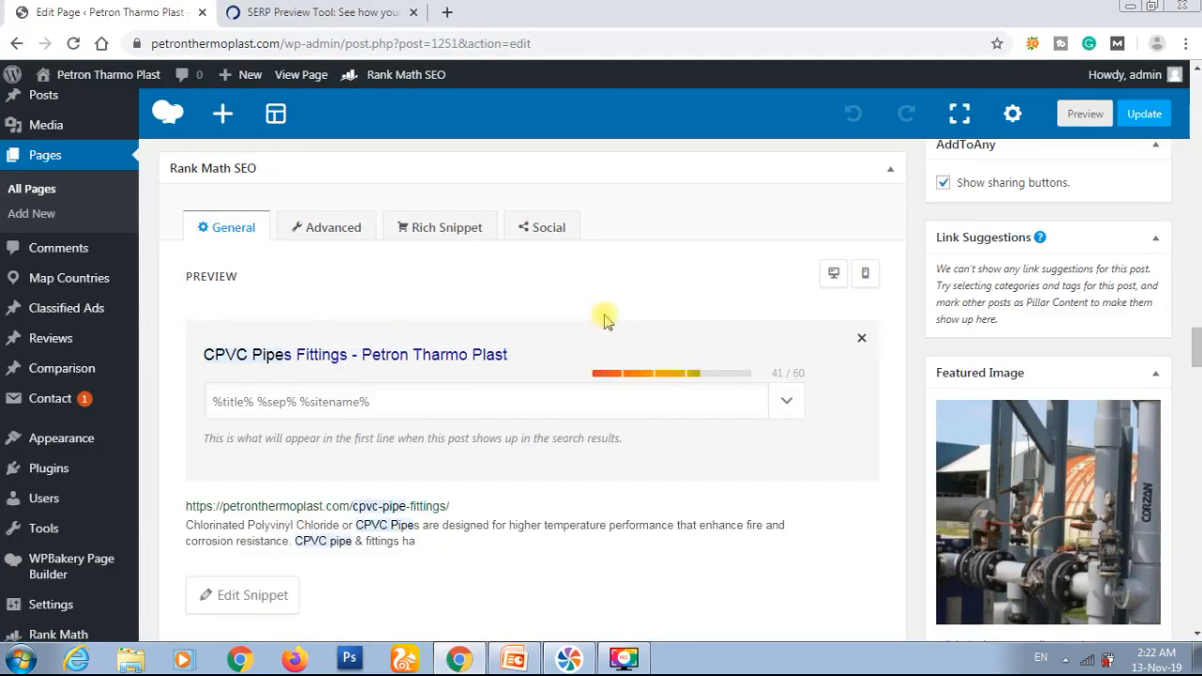
{"action": "left_click", "coordinate": [427, 392]}
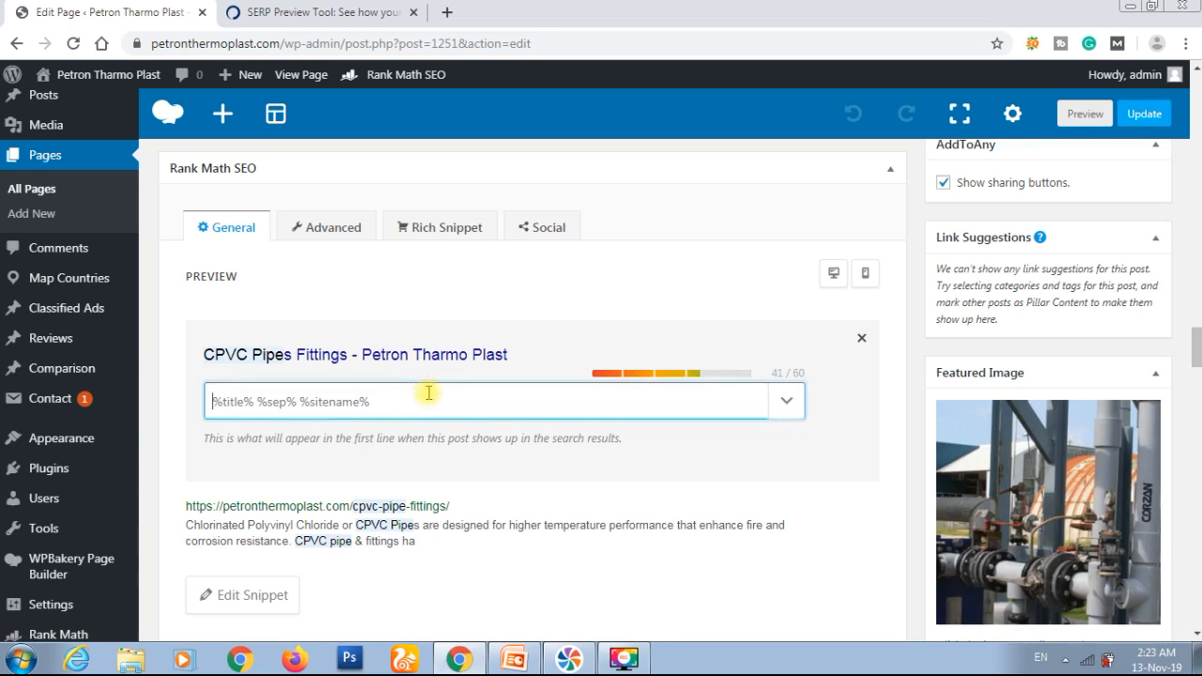
{"action": "key", "text": "ctrl+v"}
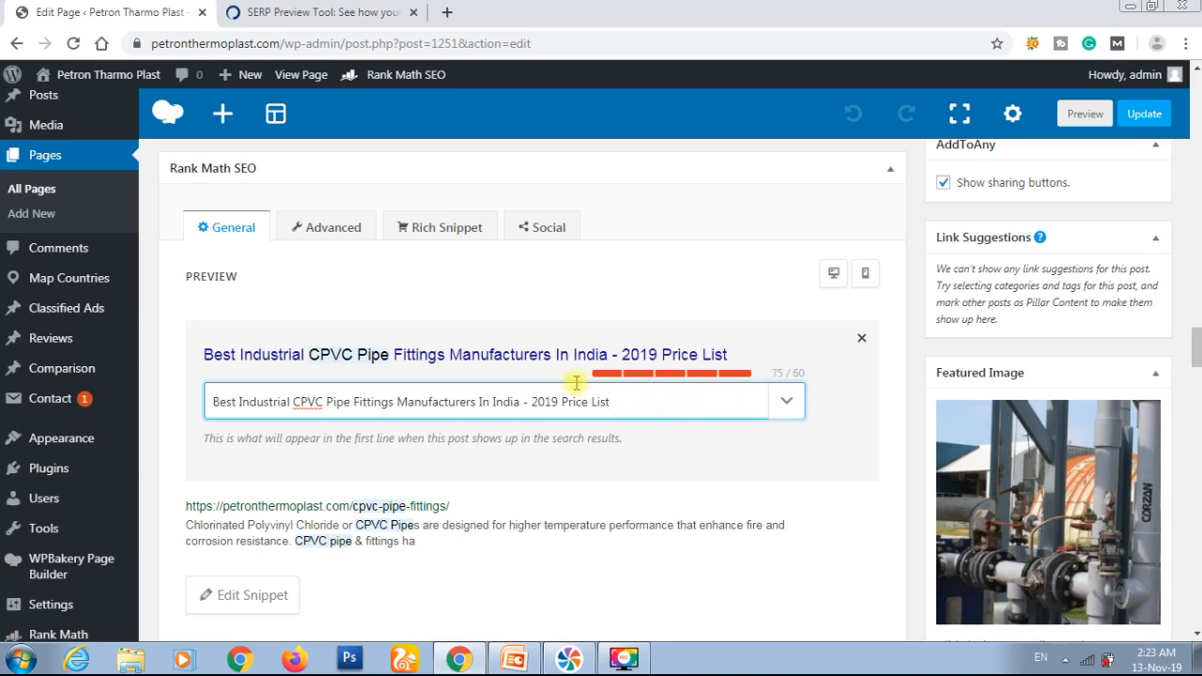
Step: Paste the copied title into the Title field of Portent's SERP Preview Tool
{"action": "left_click", "coordinate": [320, 13]}
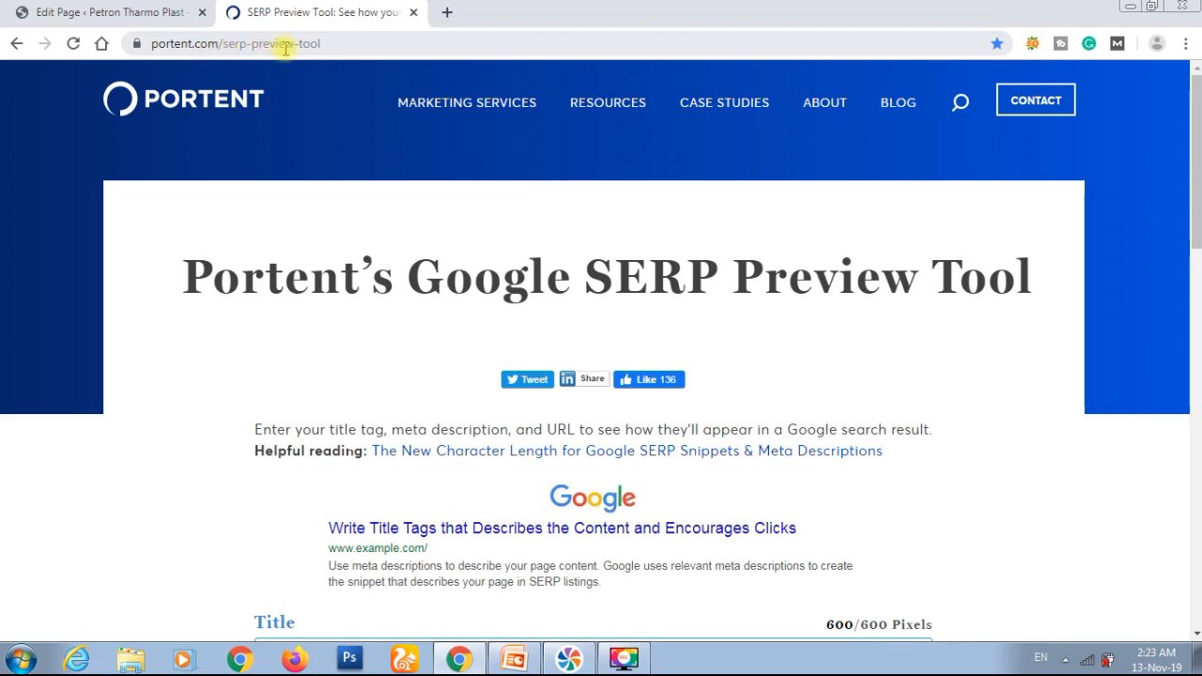
{"action": "scroll", "coordinate": [461, 273], "scroll_direction": "down", "scroll_amount": 4}
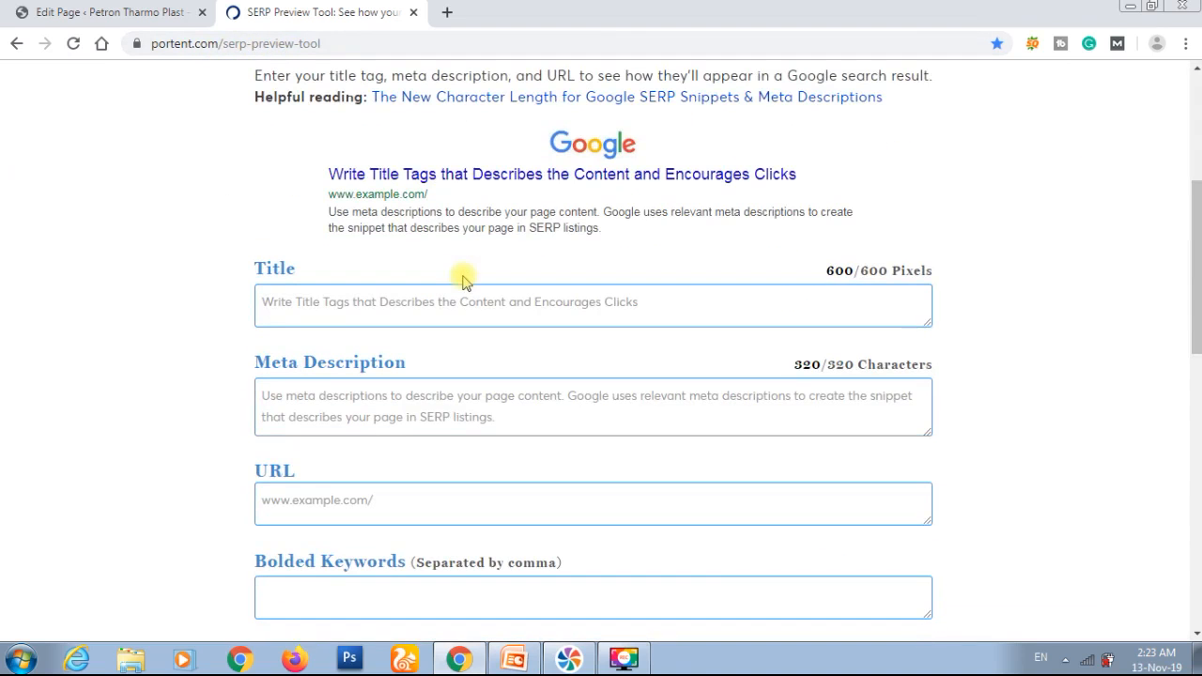
{"action": "left_click", "coordinate": [449, 298]}
{"action": "key", "text": "ctrl+v"}
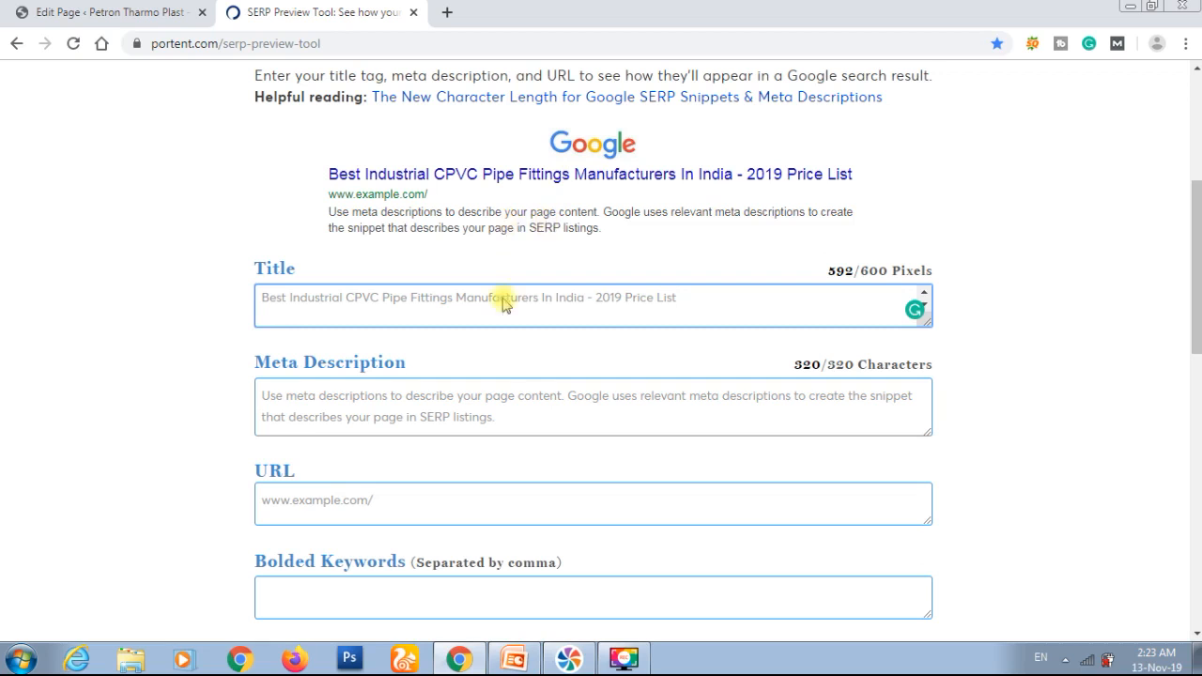
Step: Switch to PowerPoint and copy the two-line description beginning "Industrial CPVC pipe fitting manufacturing in various sizes" on the On Page SEO slide
{"action": "left_click", "coordinate": [514, 658]}
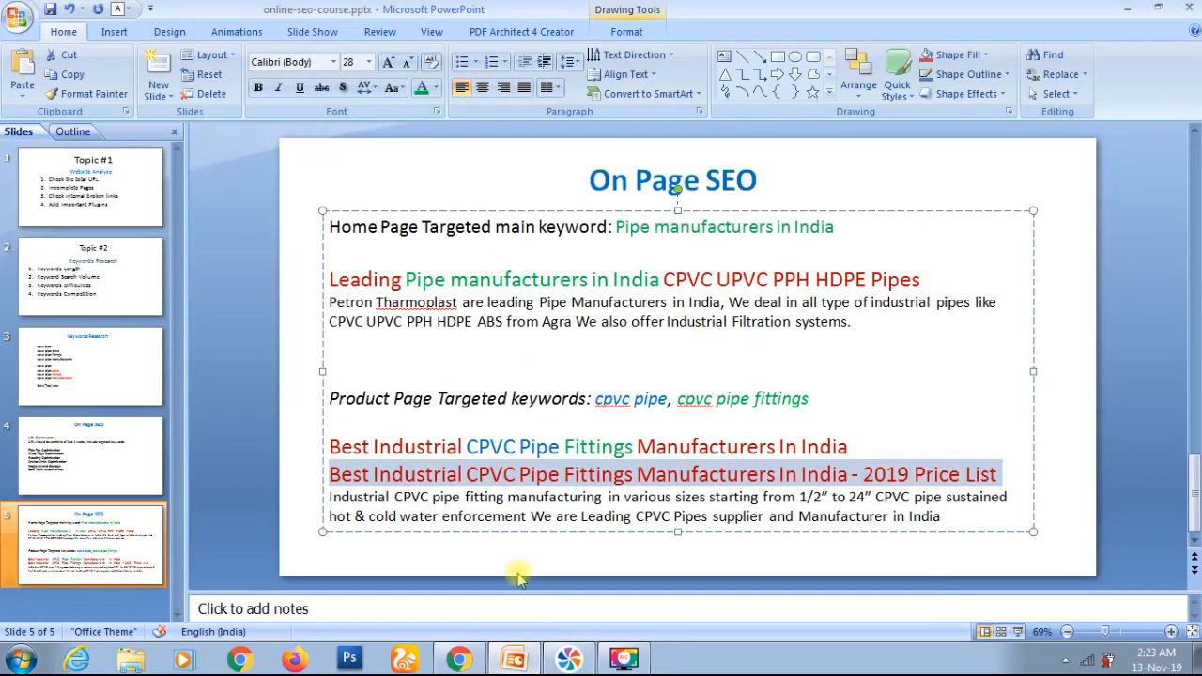
{"action": "left_click", "coordinate": [576, 505]}
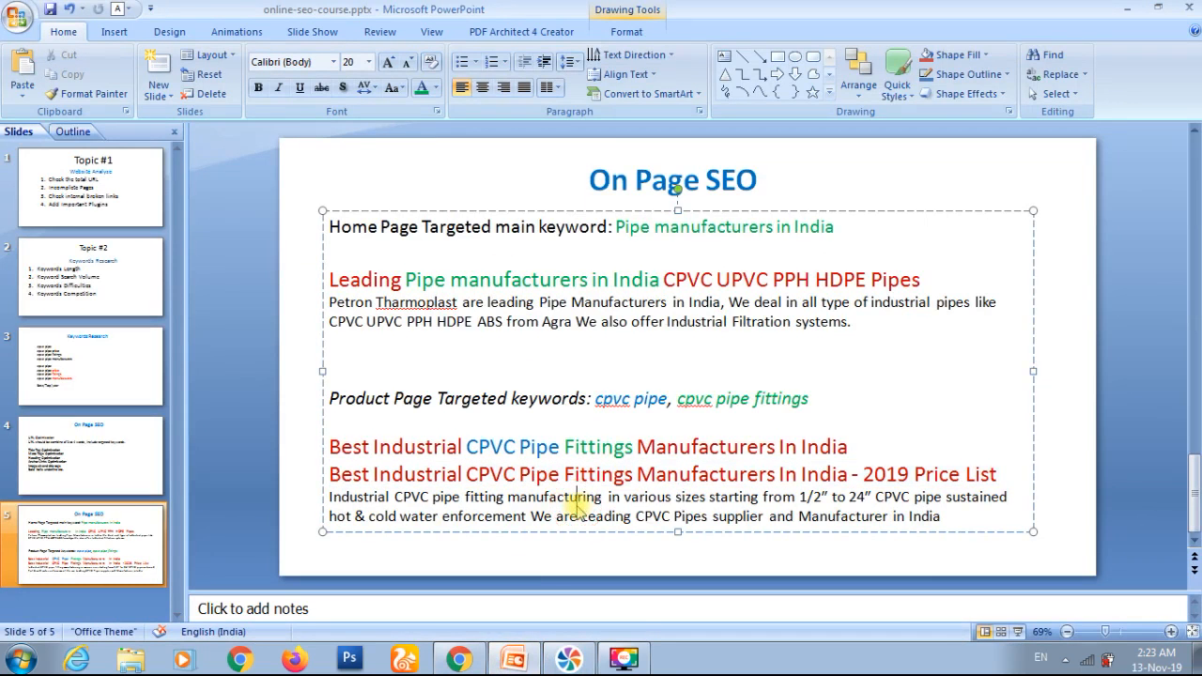
{"action": "key", "text": "Home"}
{"action": "key", "text": "shift+Down"}
{"action": "key", "text": "shift+Down"}
{"action": "key", "text": "ctrl+c"}
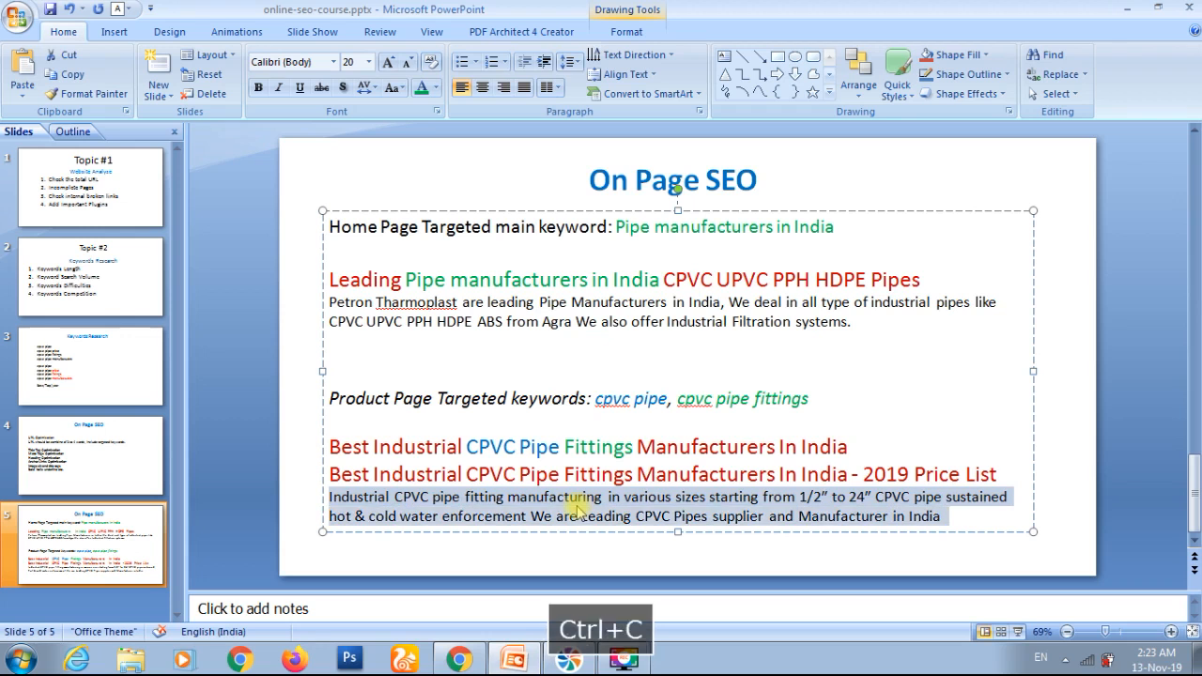
Step: Return to Chrome, paste the copied description as the SERP preview's meta description, and end it with a period
{"action": "key", "text": "alt+Tab"}
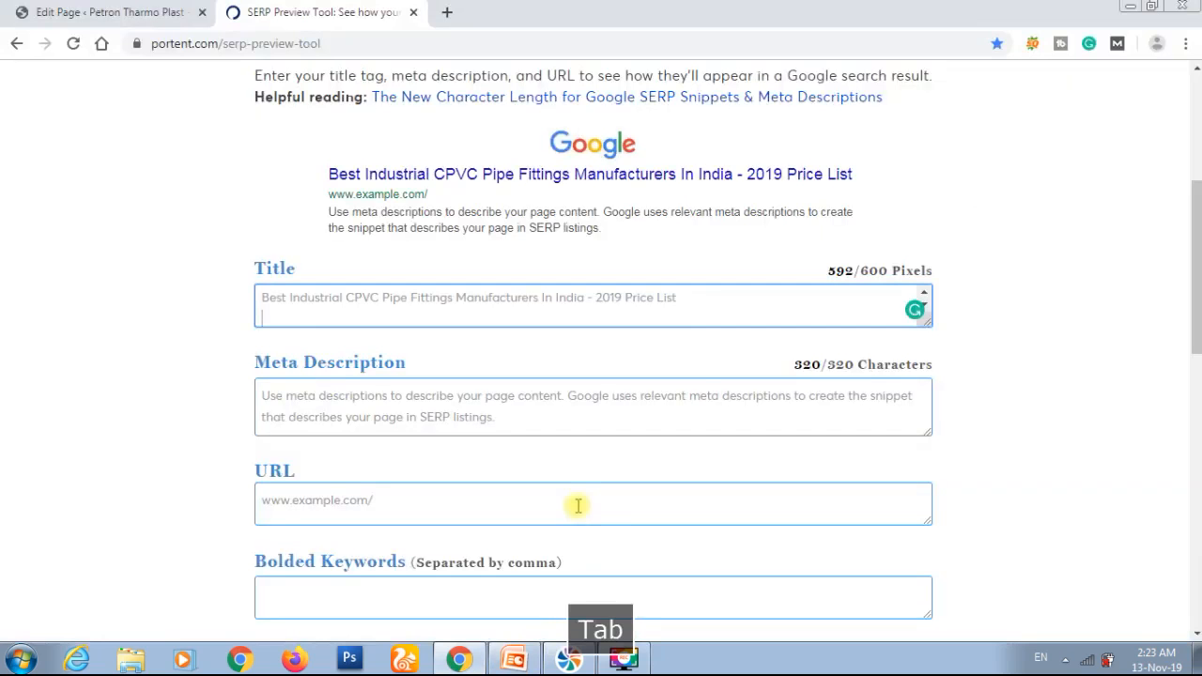
{"action": "left_click", "coordinate": [489, 404]}
{"action": "key", "text": "ctrl+v"}
{"action": "key", "text": "BackSpace"}
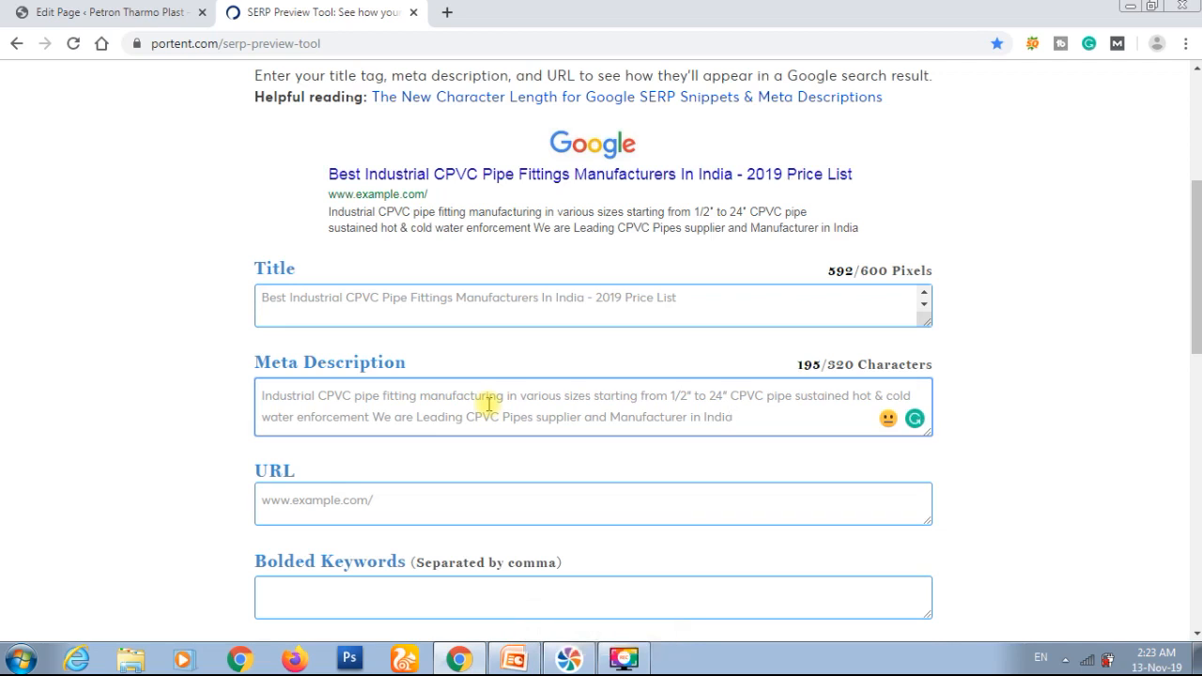
{"action": "type", "text": "."}
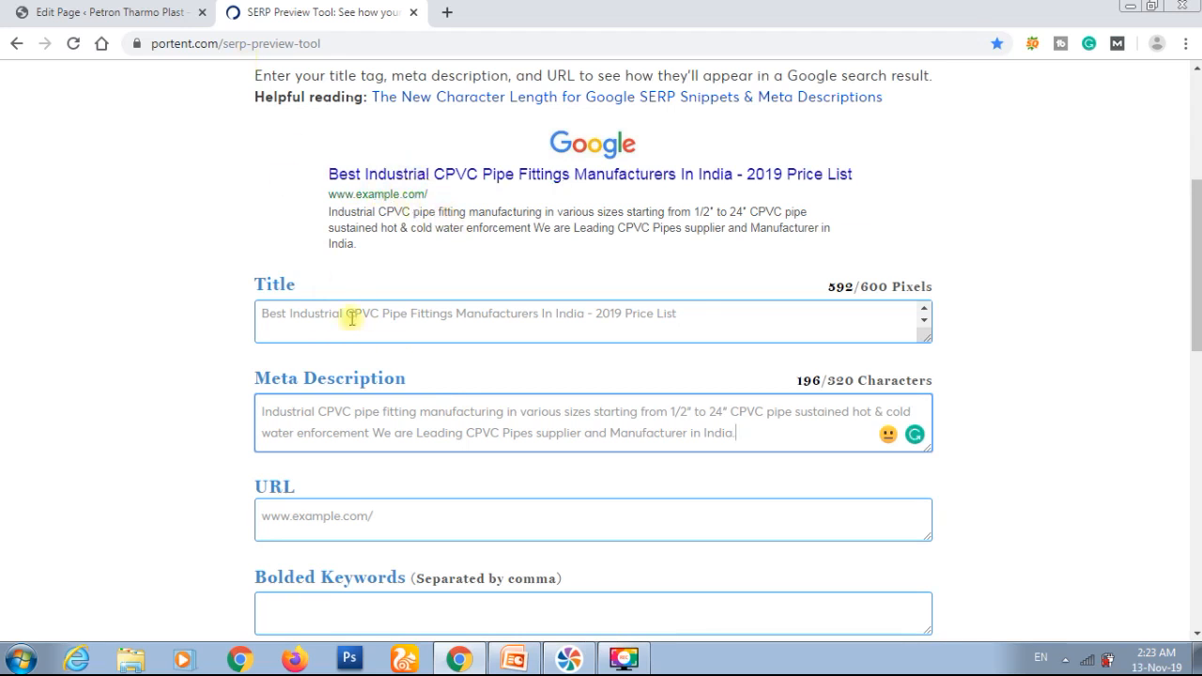
{"action": "left_click", "coordinate": [165, 13]}
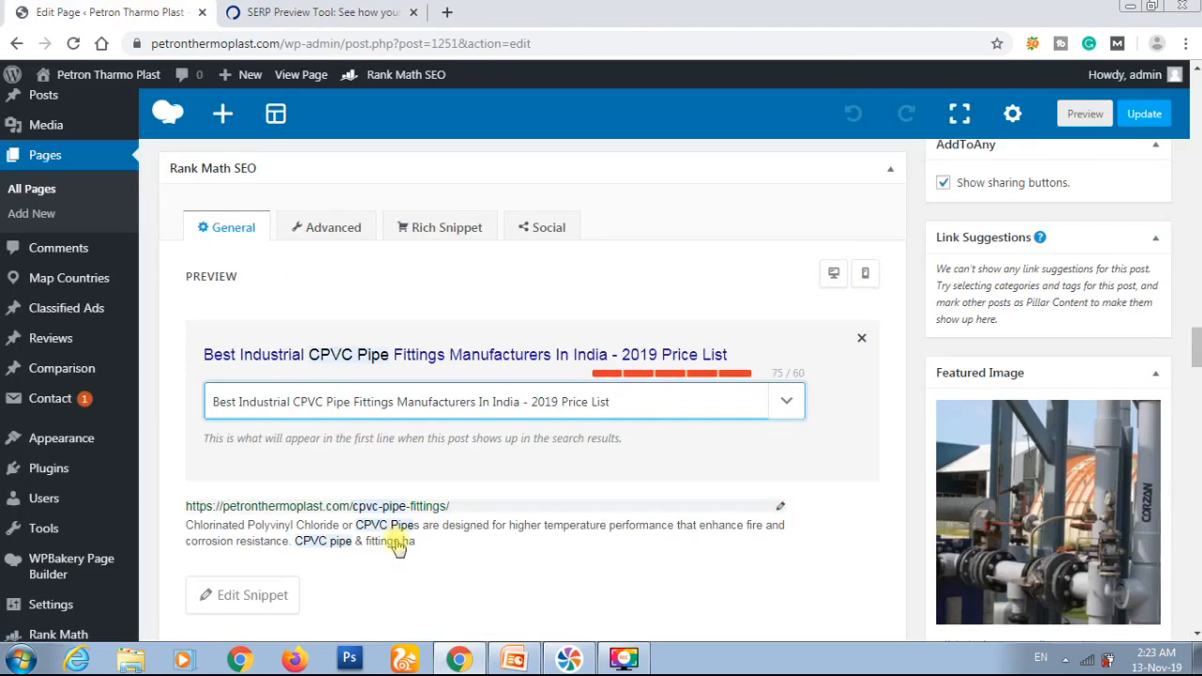
{"action": "scroll", "coordinate": [398, 547], "scroll_direction": "down", "scroll_amount": 1}
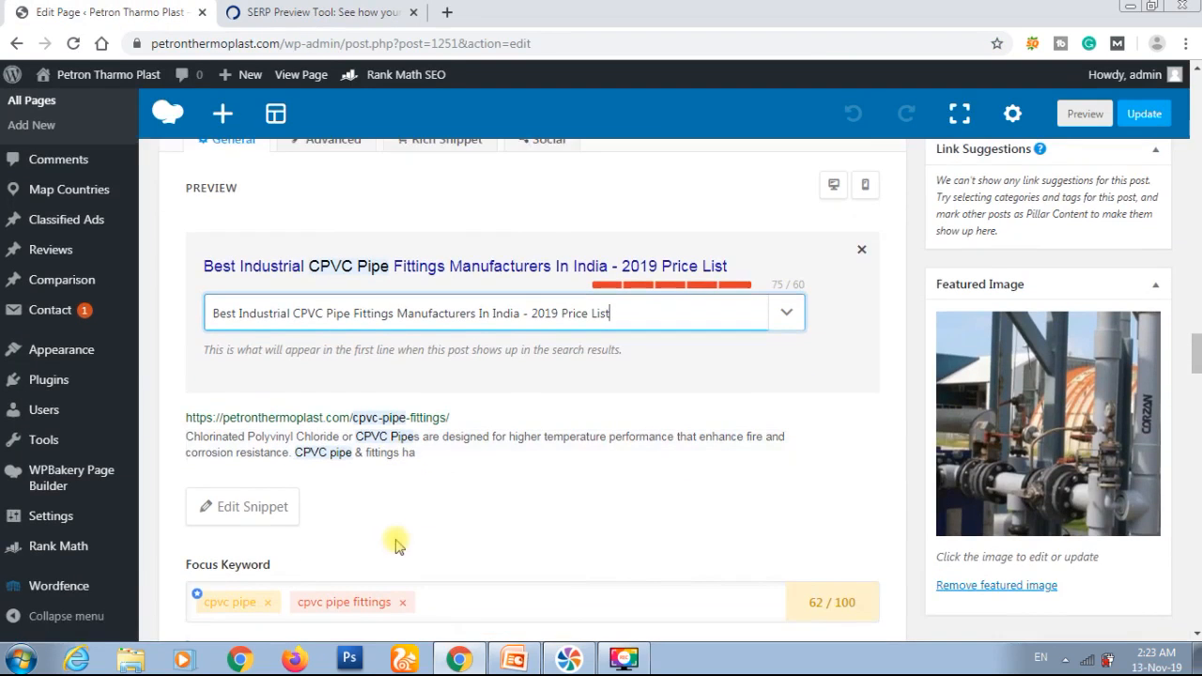
{"action": "left_click", "coordinate": [255, 504]}
{"action": "left_click", "coordinate": [403, 491]}
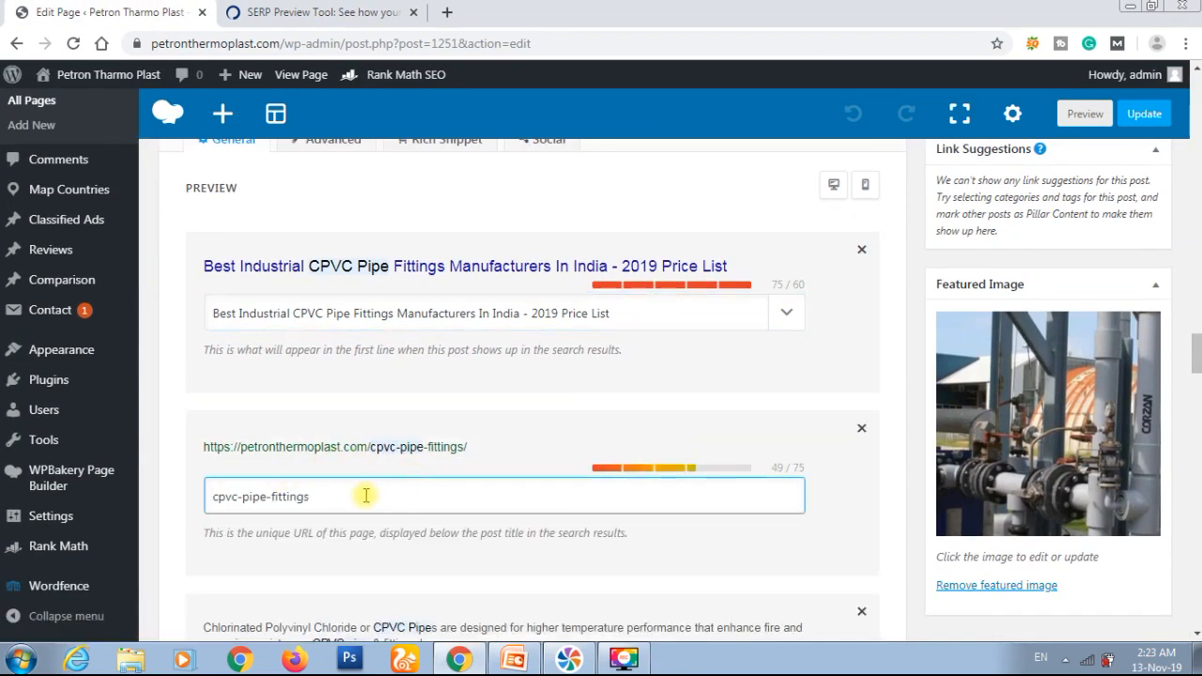
{"action": "double_click", "coordinate": [364, 496]}
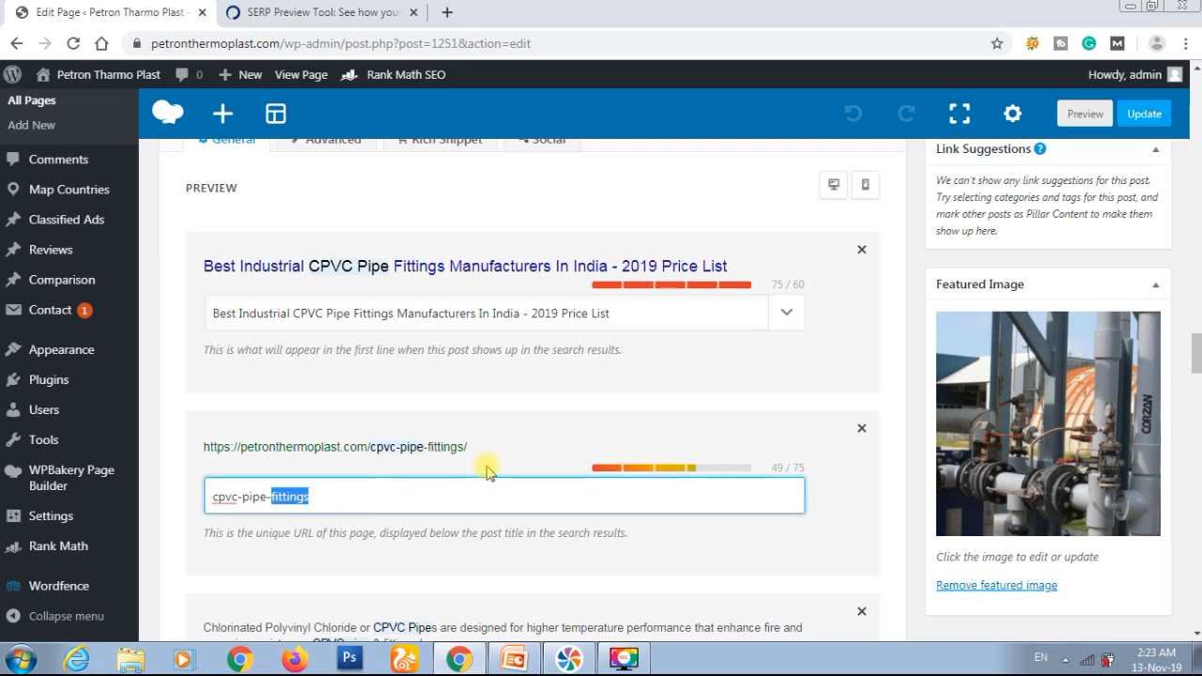
{"action": "left_click_drag", "start_coordinate": [474, 447], "coordinate": [198, 454]}
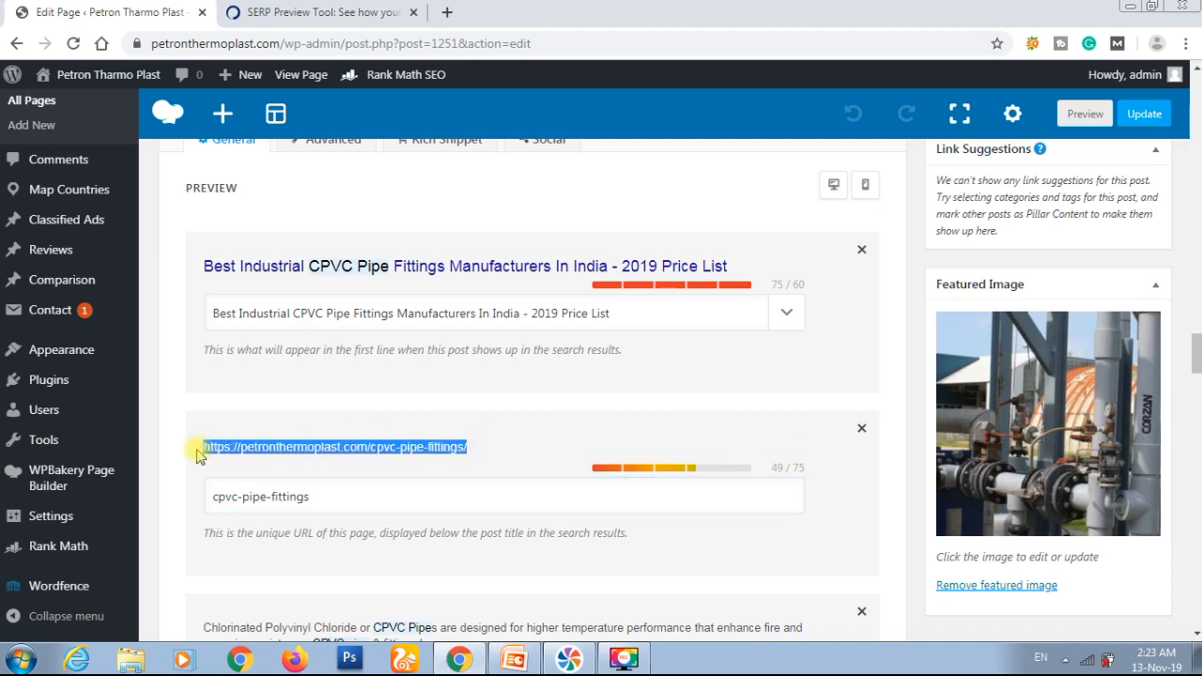
{"action": "key", "text": "ctrl+c"}
Step: Paste the copied page address into the URL field of the SERP Preview Tool
{"action": "left_click", "coordinate": [295, 13]}
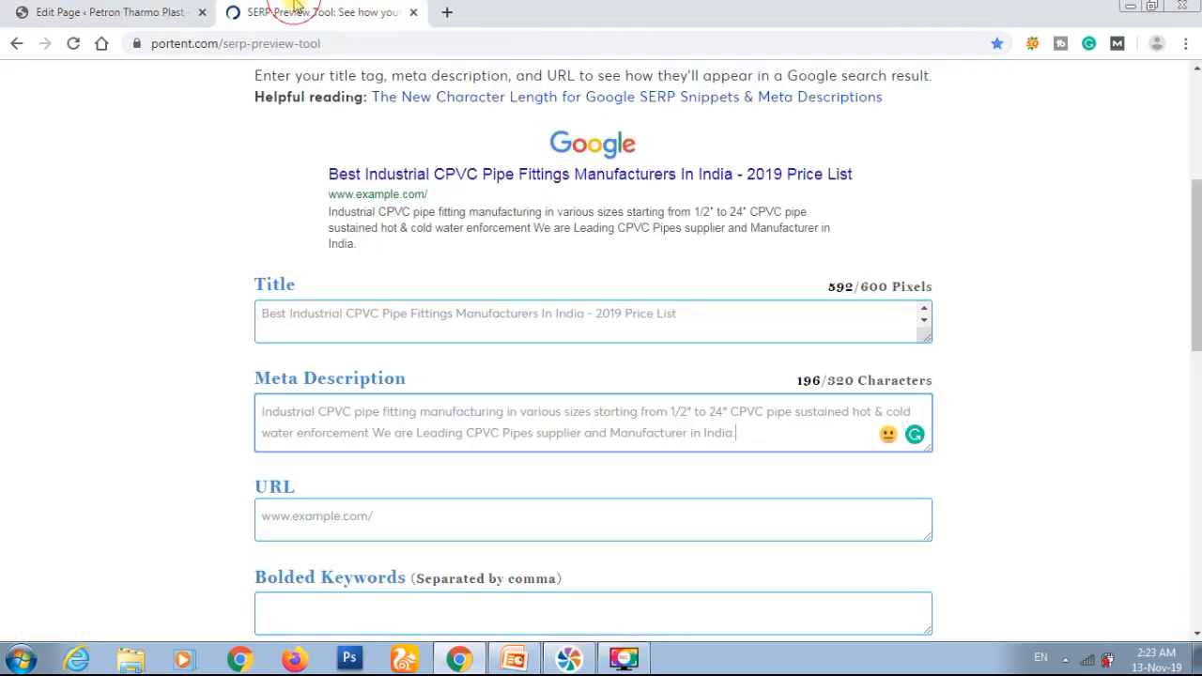
{"action": "left_click", "coordinate": [365, 516]}
{"action": "key", "text": "ctrl+v"}
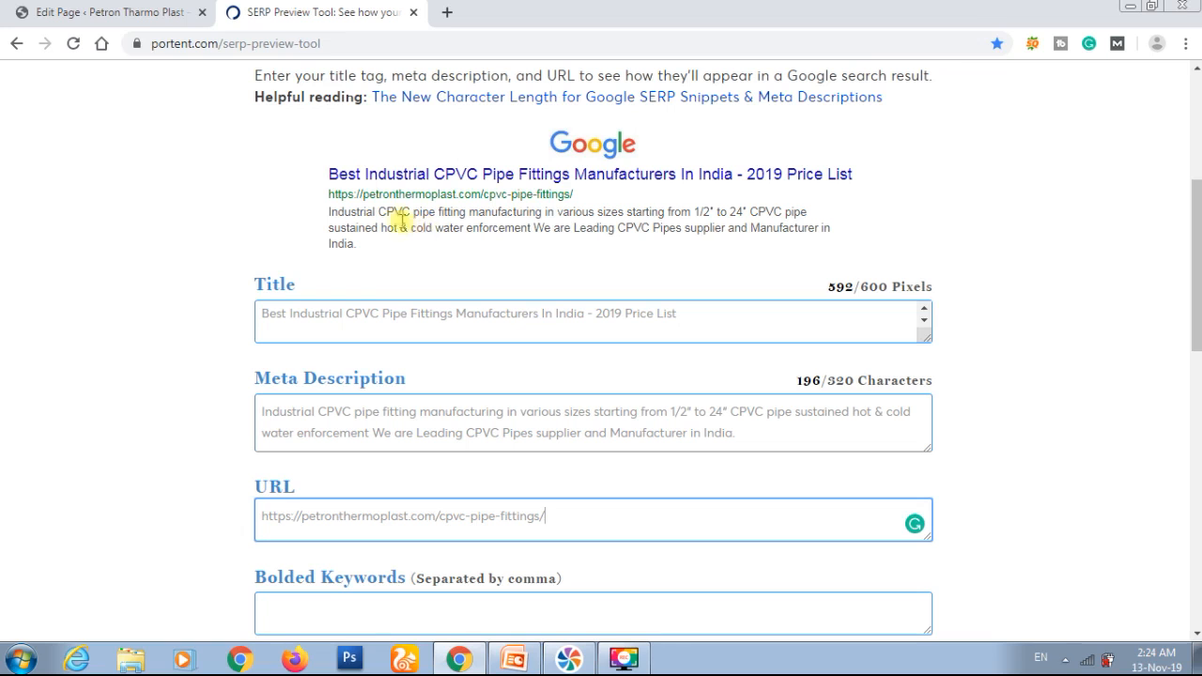
Step: Return to the page editor and remove "- 2019 Price List" from the end of the Rank Math snippet title
{"action": "left_click", "coordinate": [137, 8]}
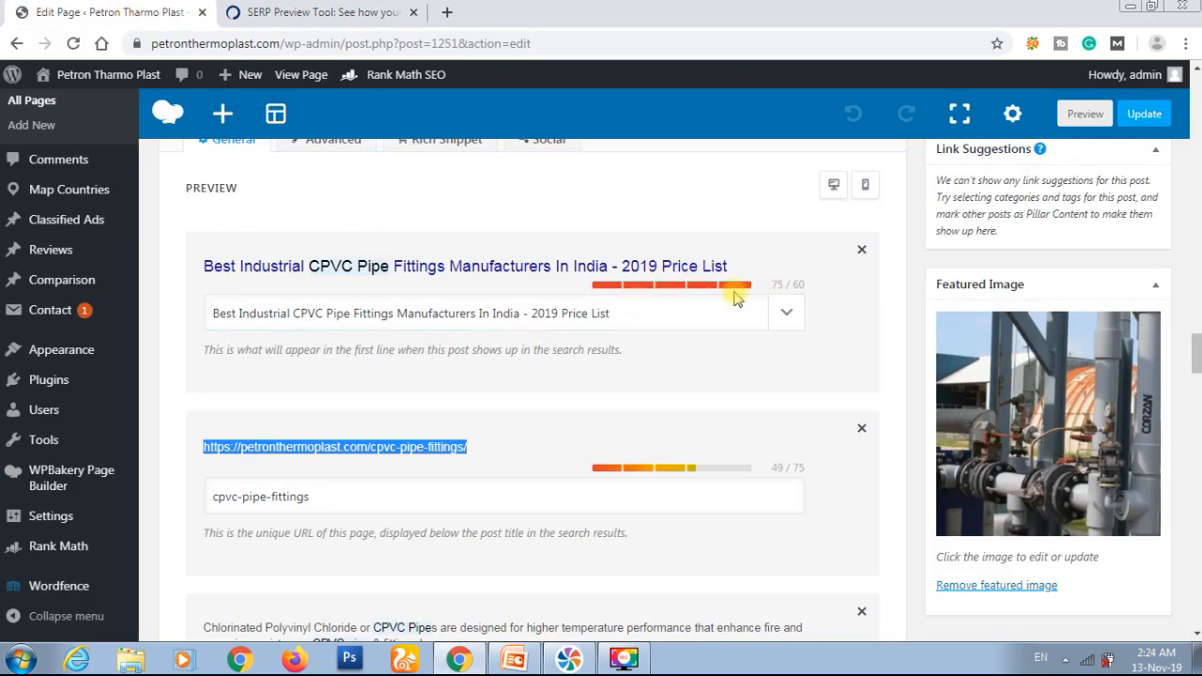
{"action": "left_click", "coordinate": [628, 315]}
{"action": "key", "text": "shift+Left"}
{"action": "key", "text": "shift+Left"}
{"action": "key", "text": "shift+Left"}
{"action": "key", "text": "shift+Left"}
{"action": "key", "text": "shift+Left"}
{"action": "key", "text": "shift+Left"}
{"action": "key", "text": "shift+Left"}
{"action": "key", "text": "shift+Left"}
{"action": "key", "text": "shift+Left"}
{"action": "key", "text": "shift+Left"}
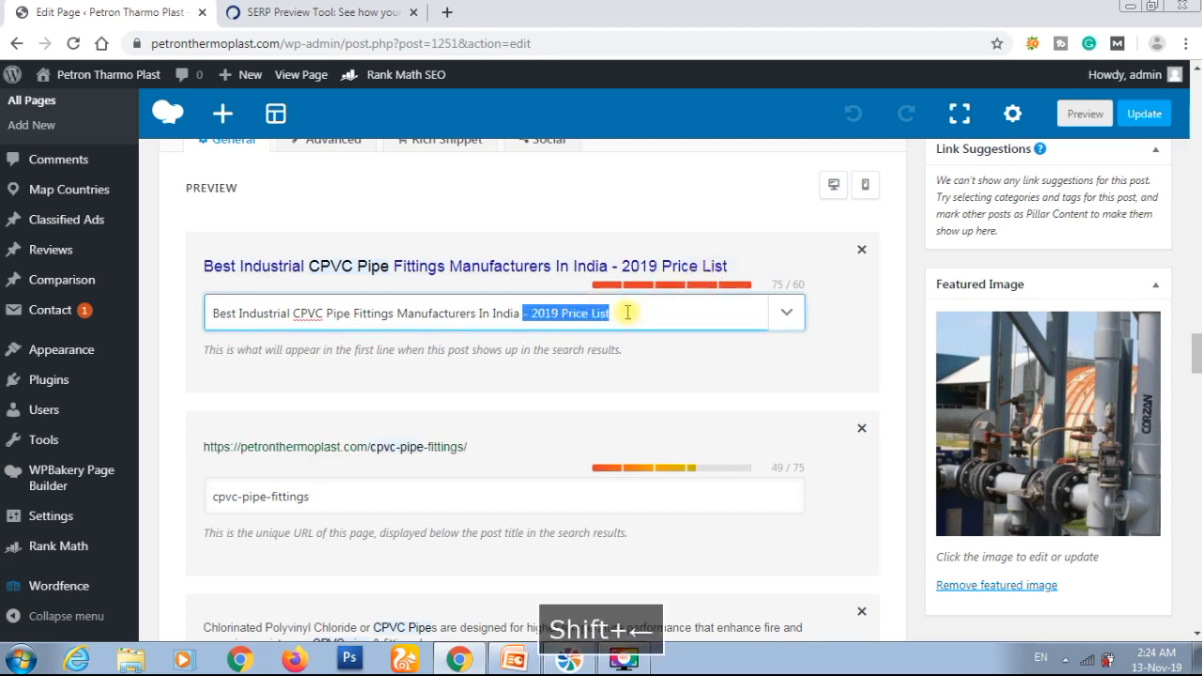
{"action": "key", "text": "BackSpace"}
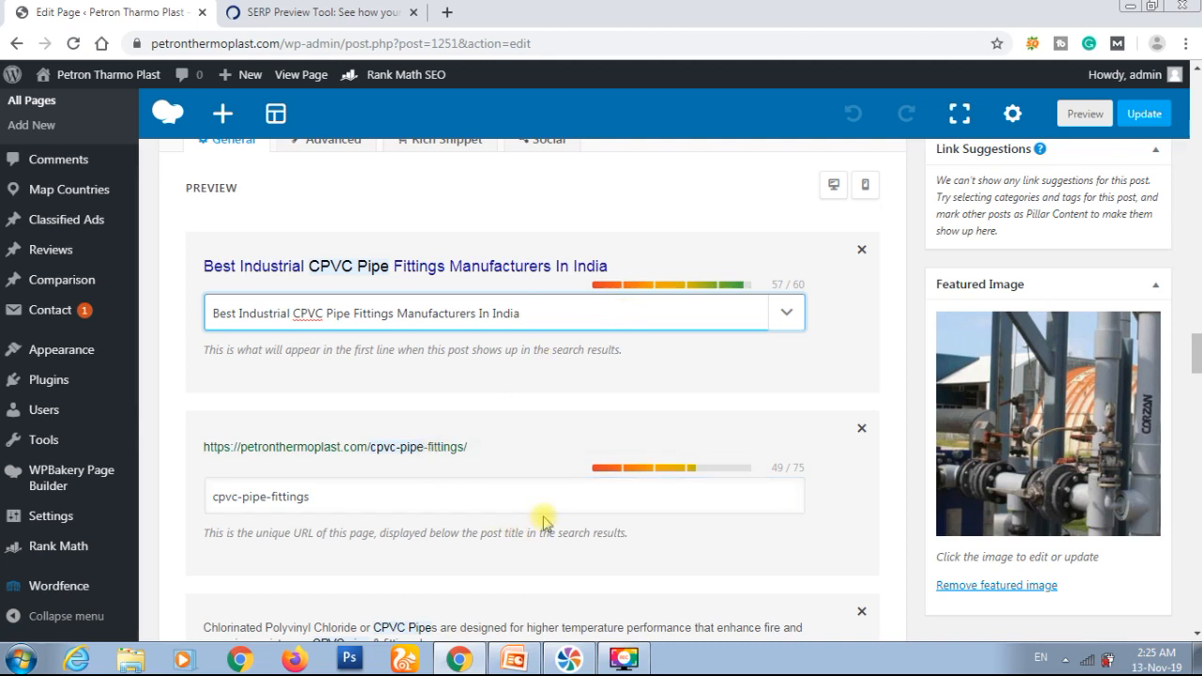
Step: Switch to PowerPoint, copy the description beginning "Industrial CPVC pipe fitting manufacturing in various sizes", and return to Chrome
{"action": "scroll", "coordinate": [542, 522], "scroll_direction": "down", "scroll_amount": 1}
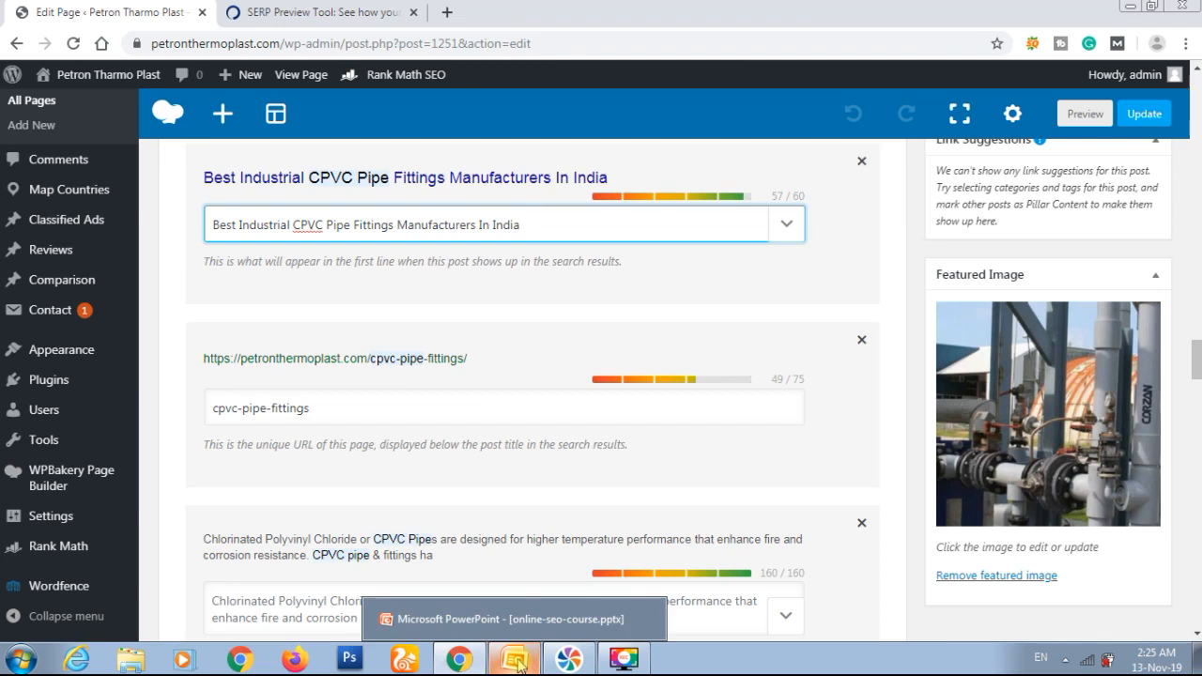
{"action": "left_click", "coordinate": [551, 591]}
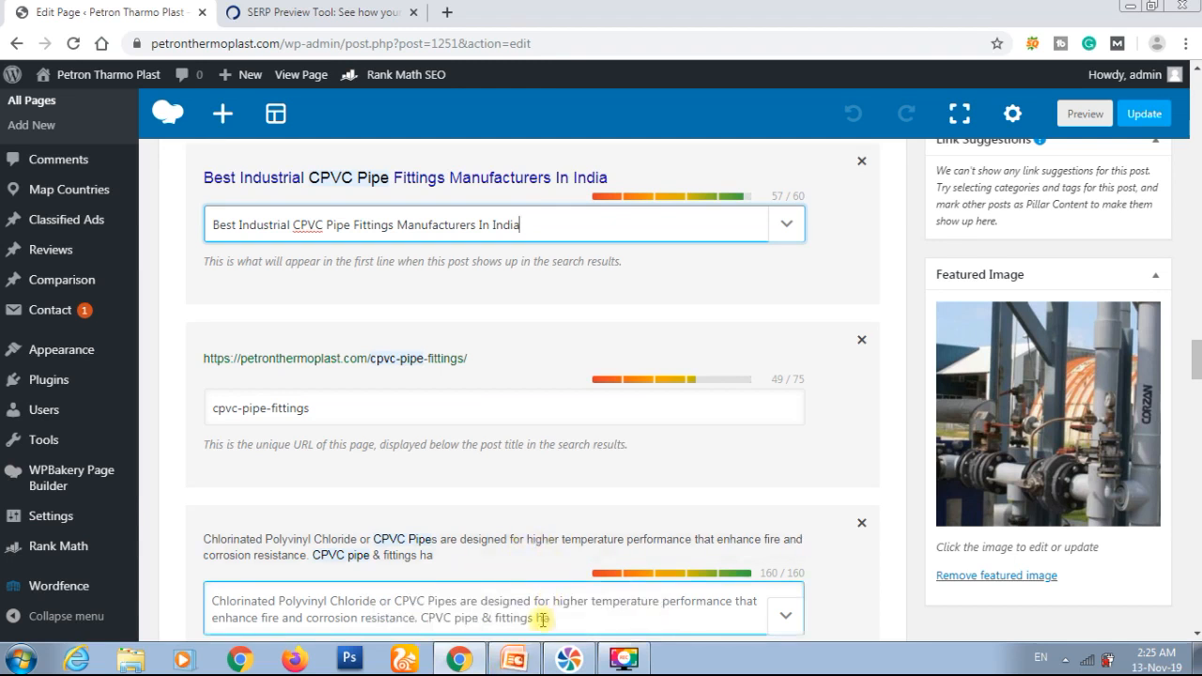
{"action": "left_click", "coordinate": [515, 659]}
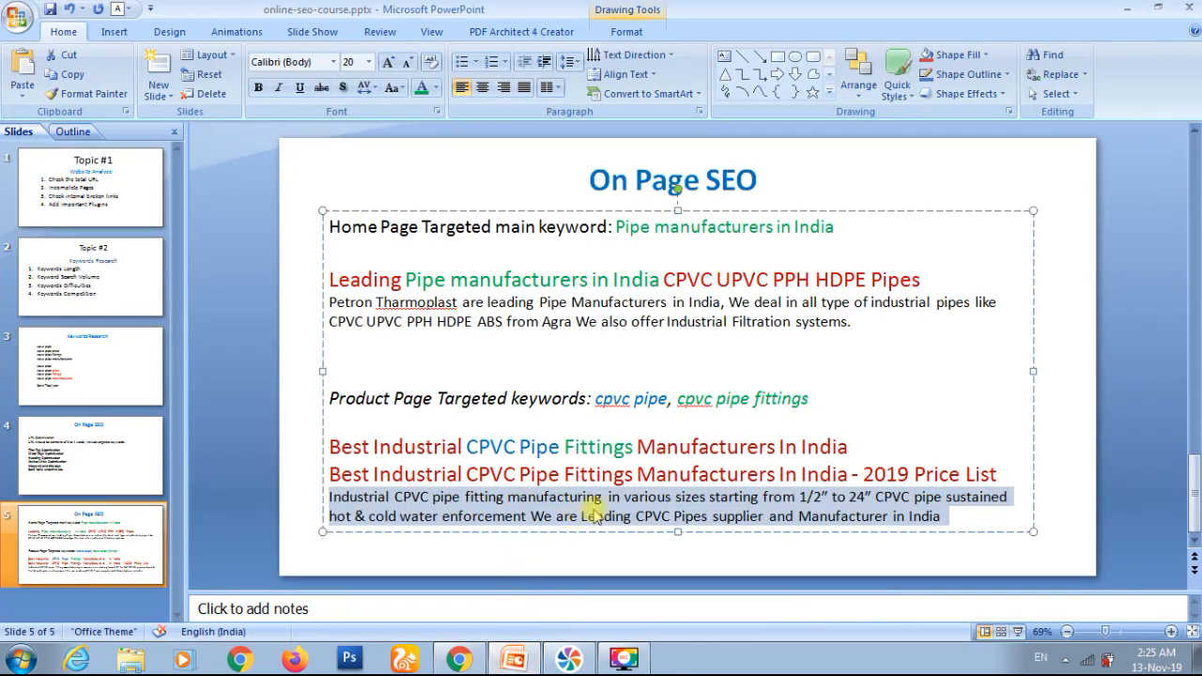
{"action": "key", "text": "ctrl+c"}
{"action": "key", "text": "alt+Tab"}
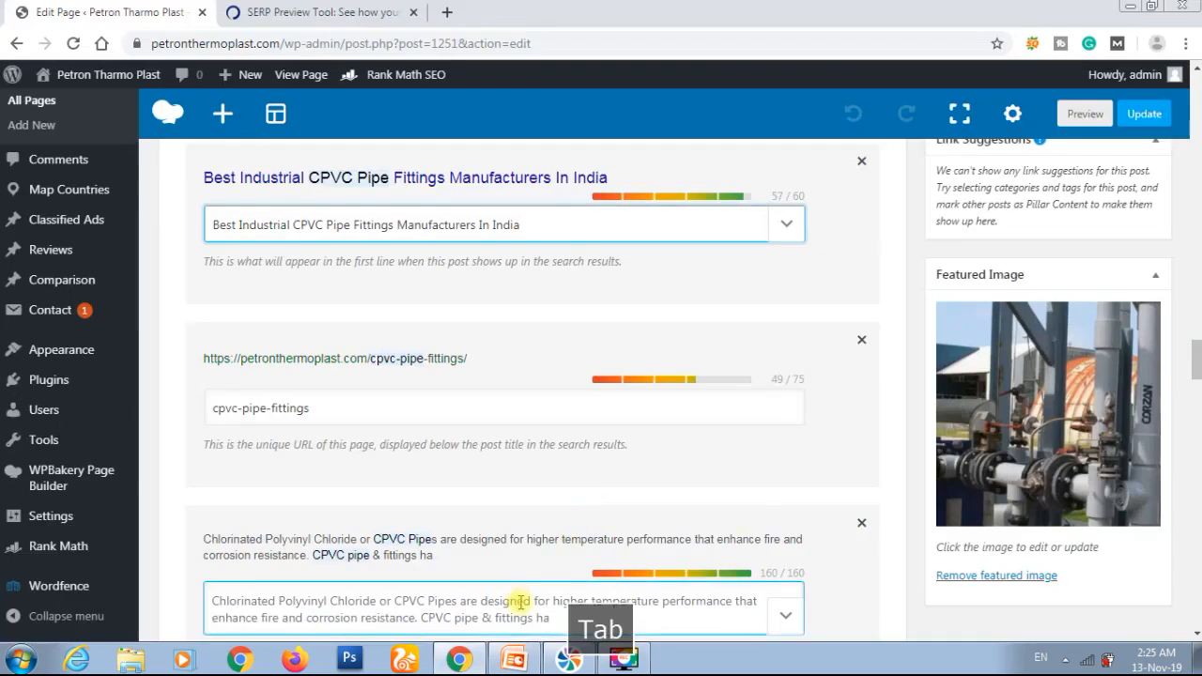
Step: Paste the copied text as the Rank Math snippet description and remove the trailing line break
{"action": "scroll", "coordinate": [520, 602], "scroll_direction": "down", "scroll_amount": 2}
{"action": "left_click", "coordinate": [574, 428]}
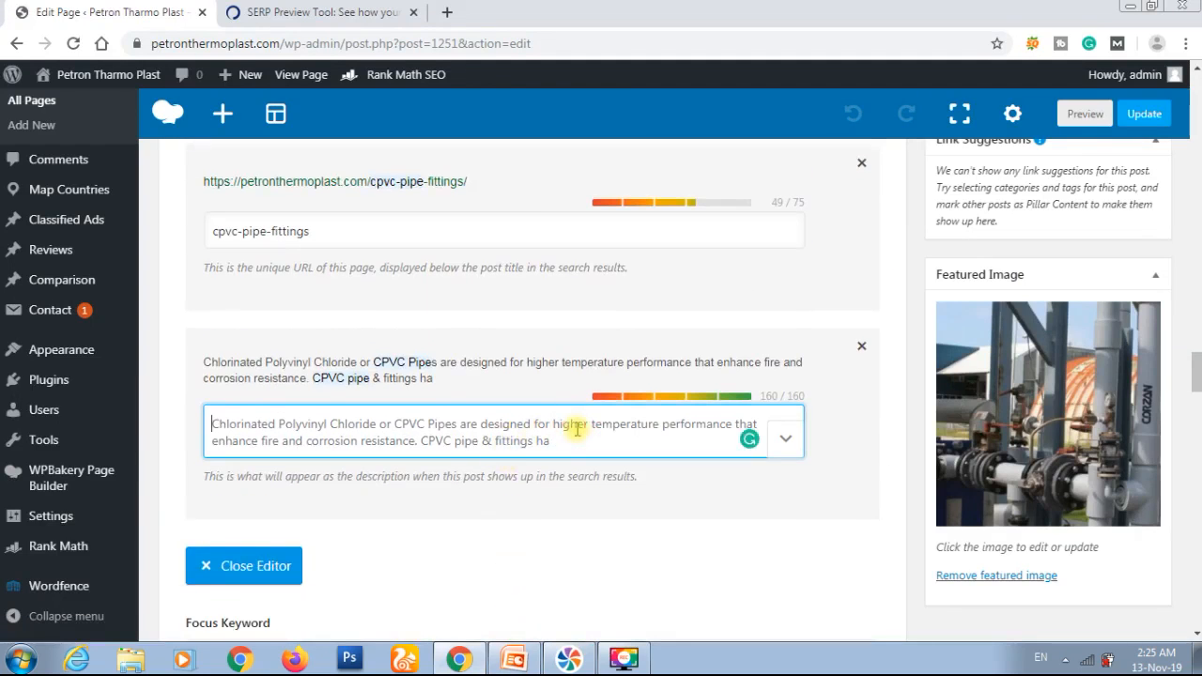
{"action": "key", "text": "ctrl+v"}
{"action": "key", "text": "BackSpace"}
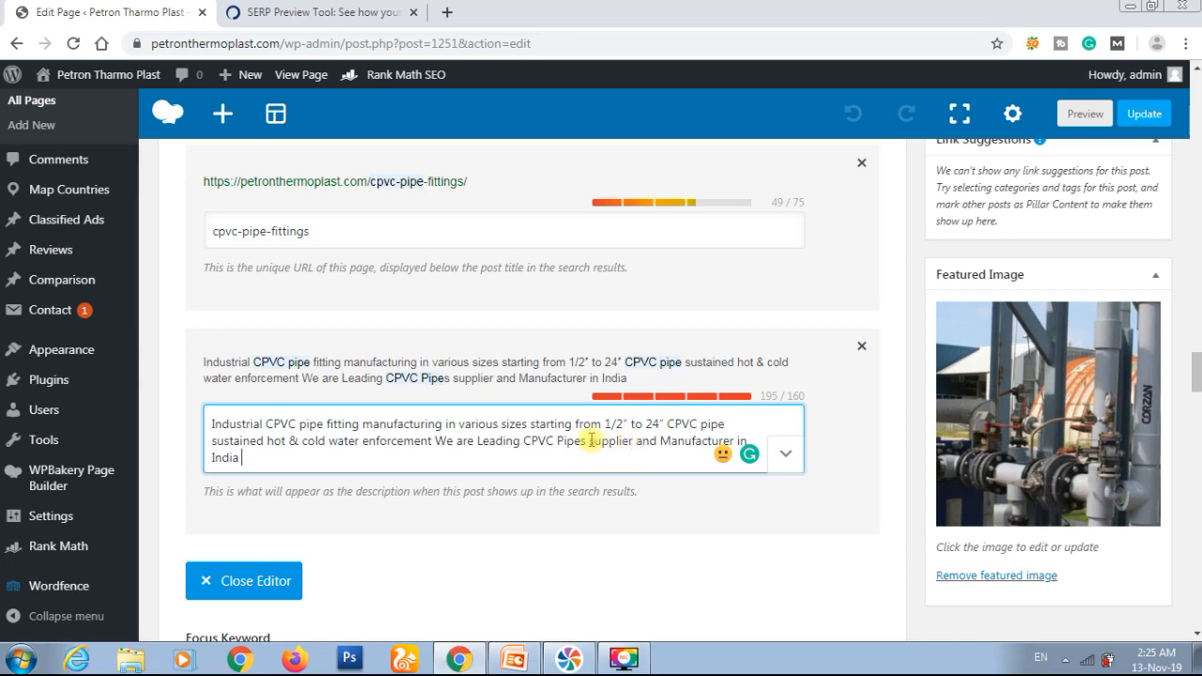
Step: Delete "supplier and" before "Manufacturer in India" in the snippet description
{"action": "key", "text": "shift+Right"}
{"action": "key", "text": "shift+Right"}
{"action": "key", "text": "shift+Right"}
{"action": "key", "text": "shift+Right"}
{"action": "key", "text": "shift+Right"}
{"action": "key", "text": "shift+Right"}
{"action": "key", "text": "shift+Right"}
{"action": "key", "text": "shift+Right"}
{"action": "key", "text": "shift+Right"}
{"action": "key", "text": "shift+Right"}
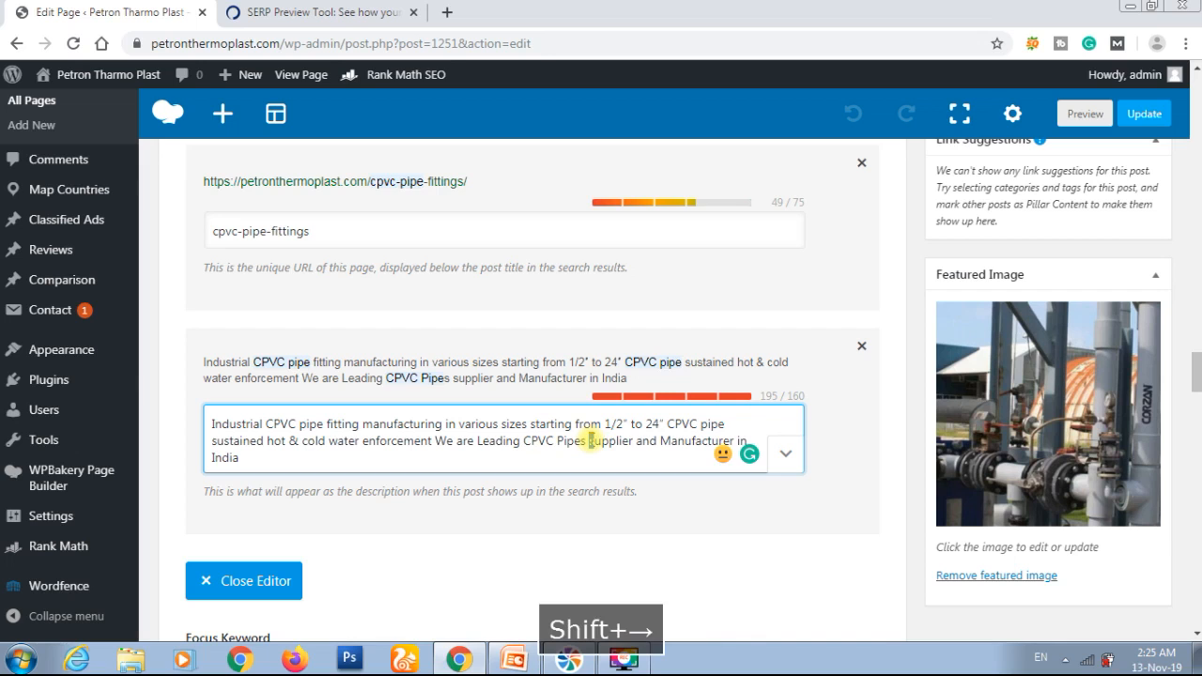
{"action": "key", "text": "shift+Right"}
{"action": "key", "text": "shift+Right"}
{"action": "key", "text": "shift+Right"}
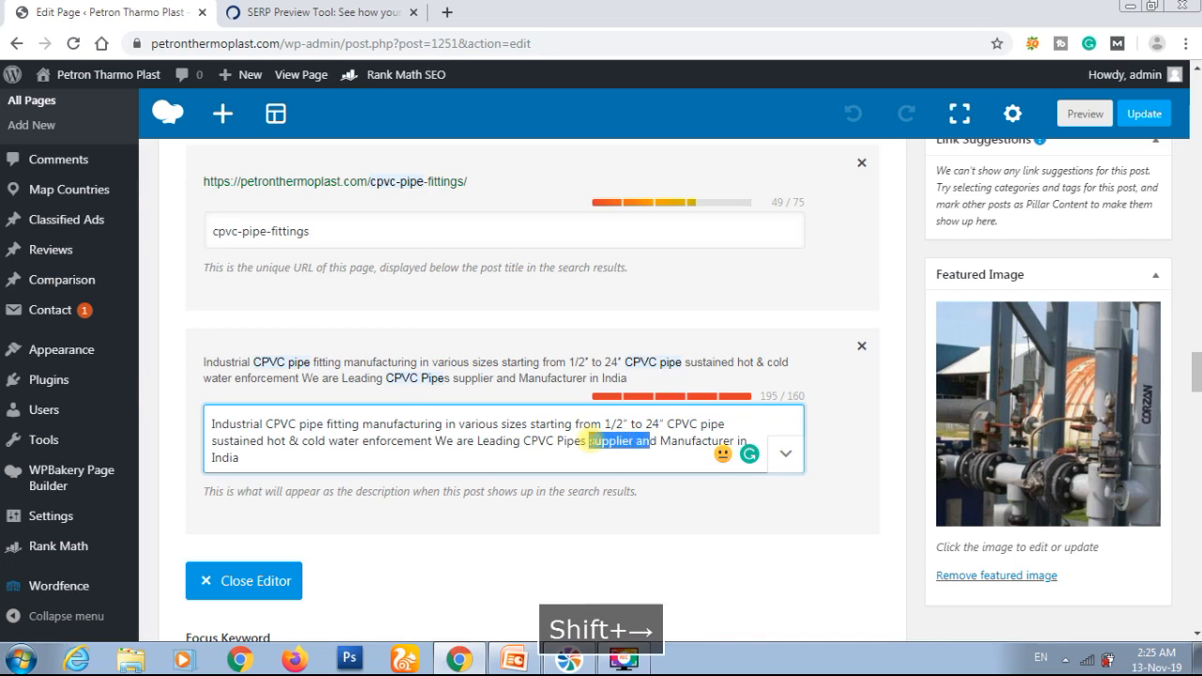
{"action": "key", "text": "Delete"}
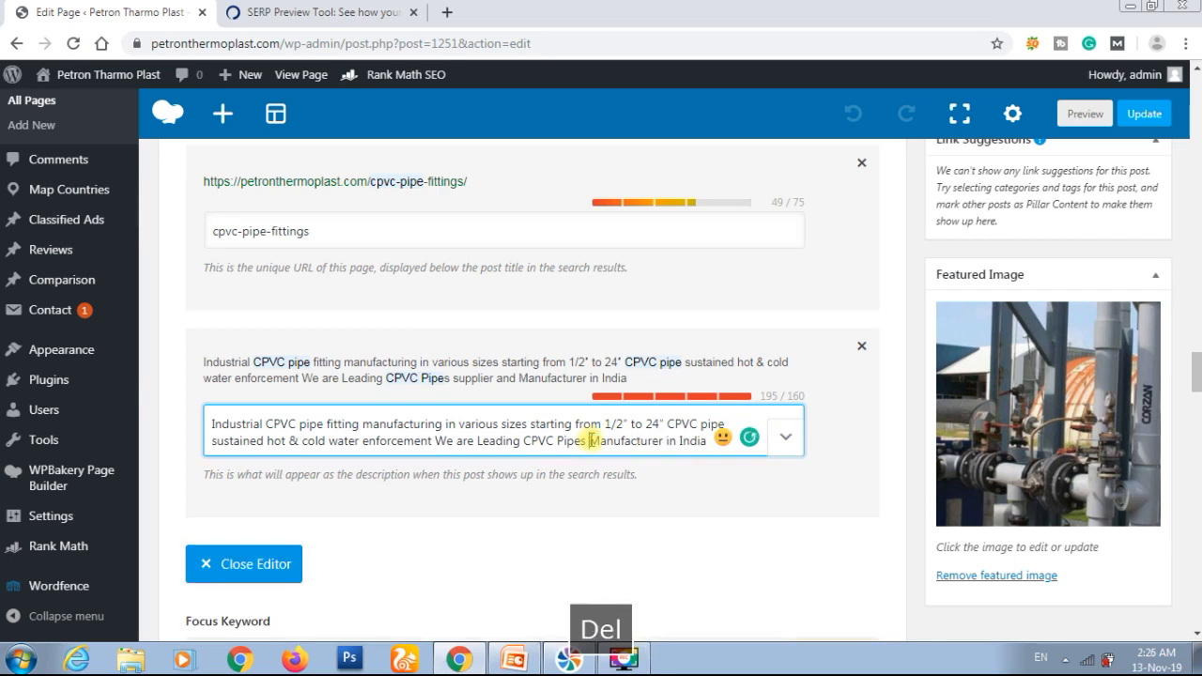
Step: Replace "to" with a hyphen in the description's size range so it reads 1/2" - 24"
{"action": "key", "text": "Right"}
{"action": "key", "text": "Right"}
{"action": "key", "text": "Right"}
{"action": "key", "text": "Right"}
{"action": "key", "text": "Right"}
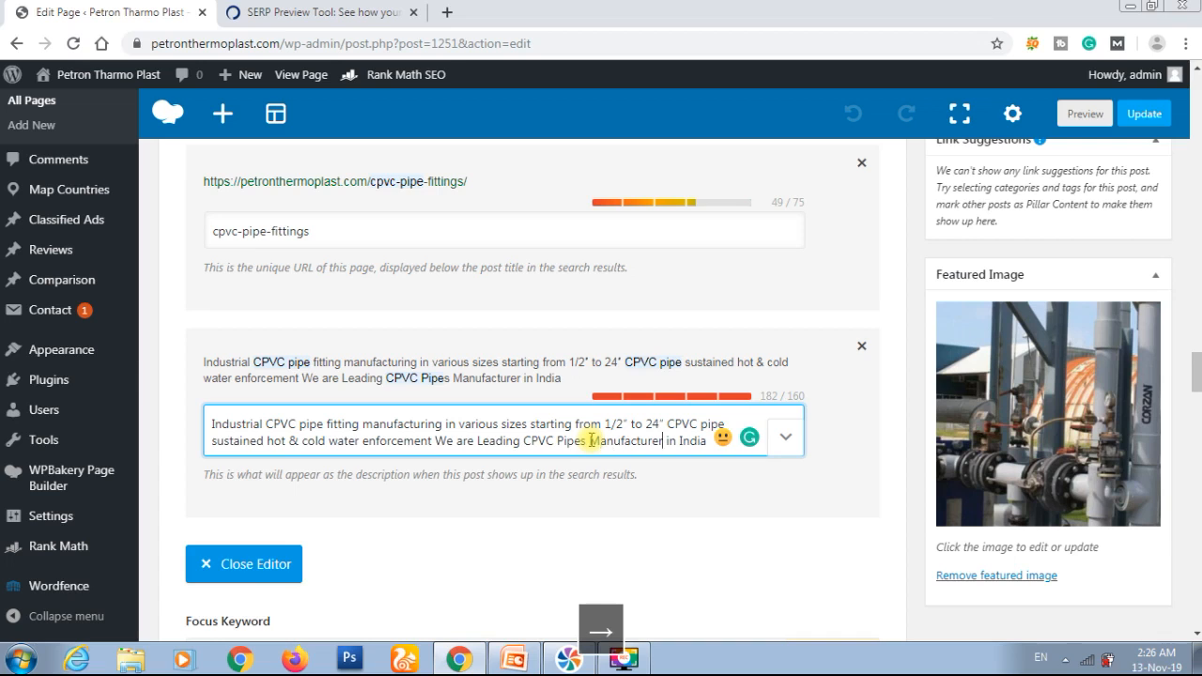
{"action": "key", "text": "Right"}
{"action": "key", "text": "Right"}
{"action": "key", "text": "Right"}
{"action": "key", "text": "Right"}
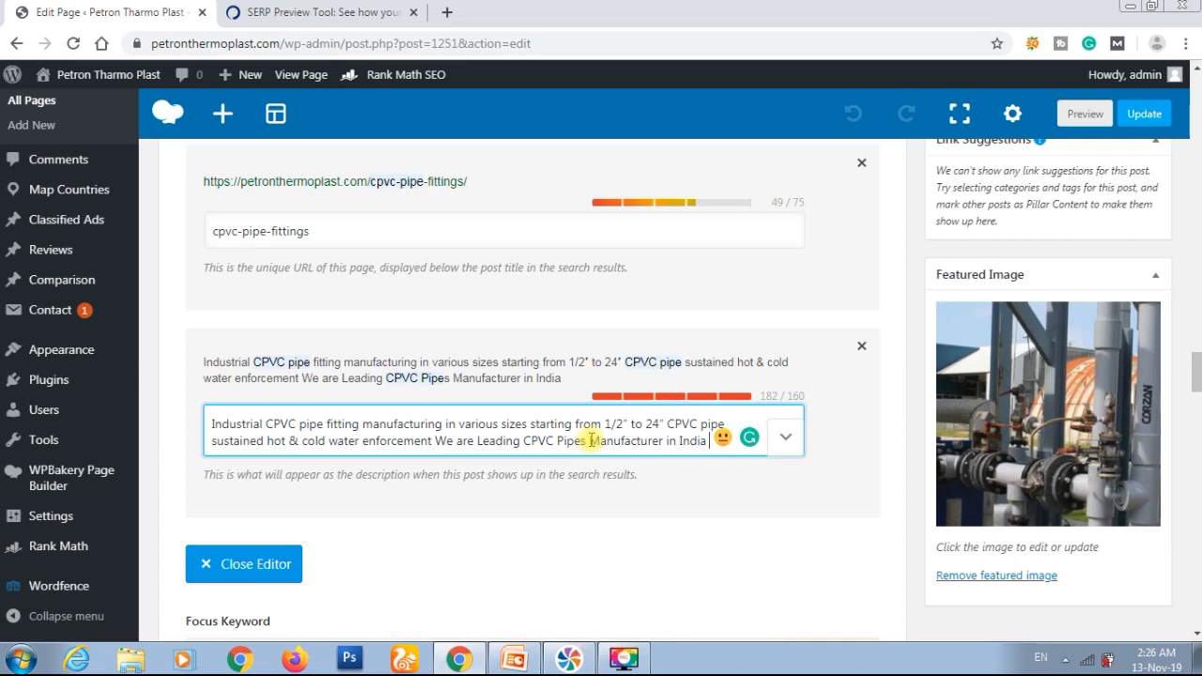
{"action": "key", "text": "BackSpace"}
{"action": "key", "text": "Up"}
{"action": "key", "text": "Left"}
{"action": "key", "text": "Left"}
{"action": "key", "text": "Left"}
{"action": "key", "text": "Left"}
{"action": "key", "text": "Left"}
{"action": "key", "text": "Left"}
{"action": "key", "text": "Left"}
{"action": "key", "text": "Left"}
{"action": "key", "text": "Left"}
{"action": "key", "text": "Left"}
{"action": "key", "text": "Left"}
{"action": "key", "text": "shift+Left"}
{"action": "key", "text": "shift+Left"}
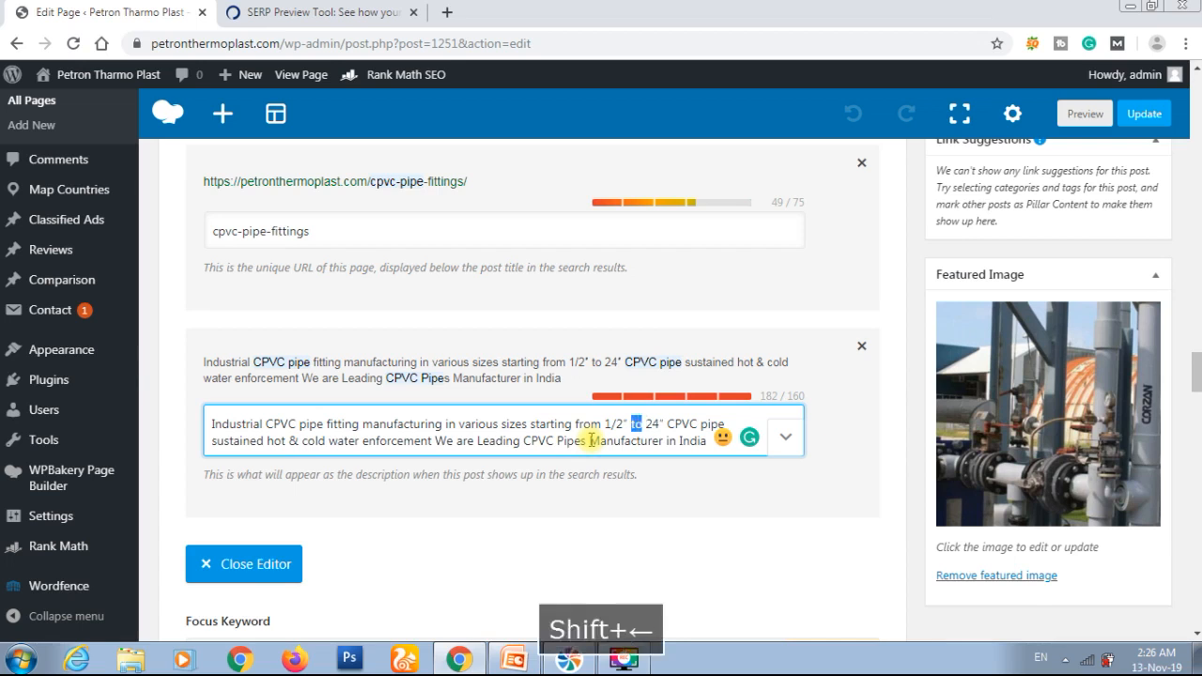
{"action": "type", "text": "-"}
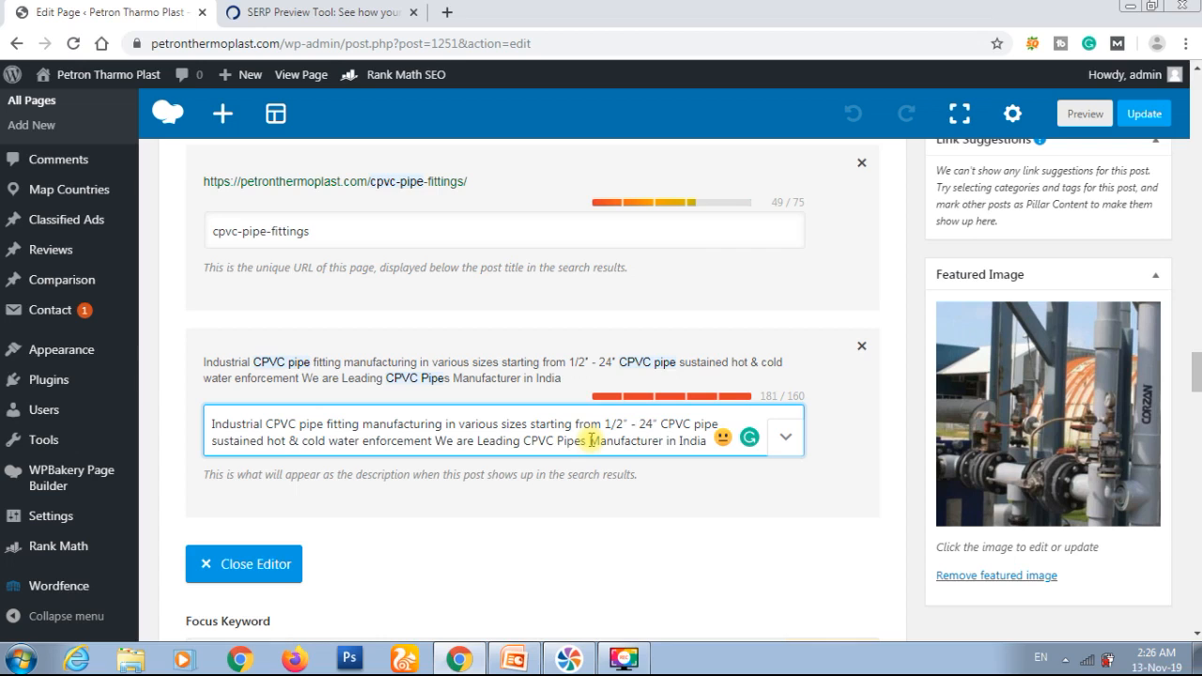
Step: Delete the word "enforcement" after "hot & cold water" in the snippet description
{"action": "double_click", "coordinate": [387, 439]}
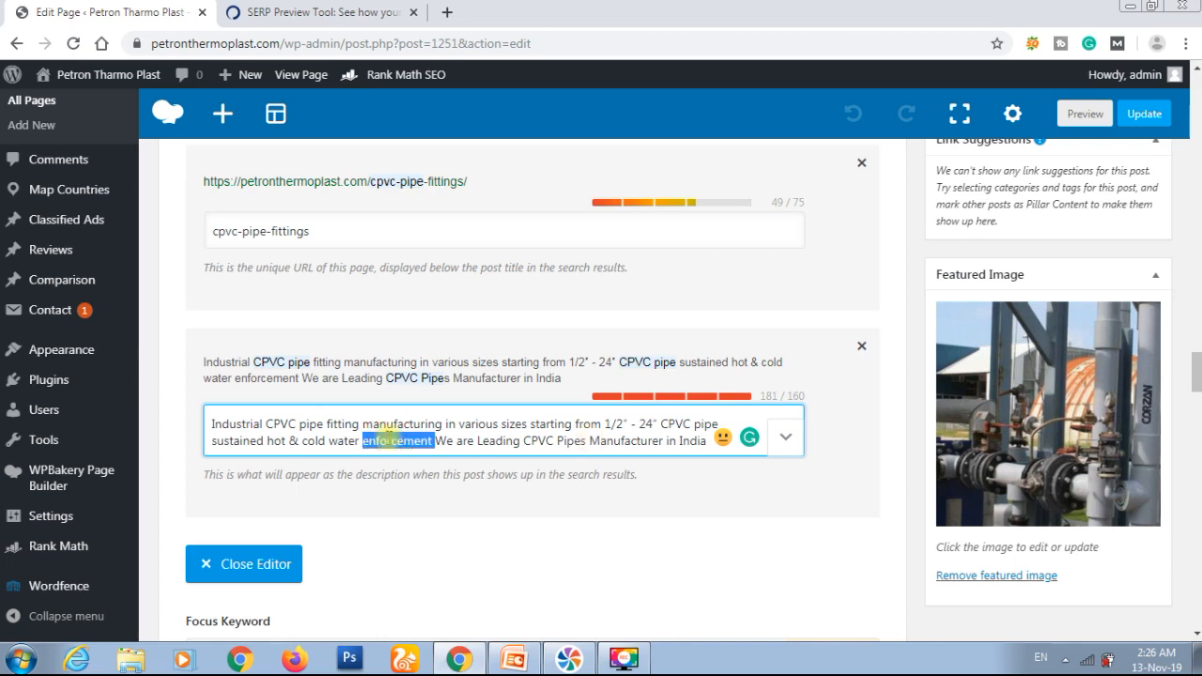
{"action": "key", "text": "BackSpace"}
{"action": "key", "text": "Left"}
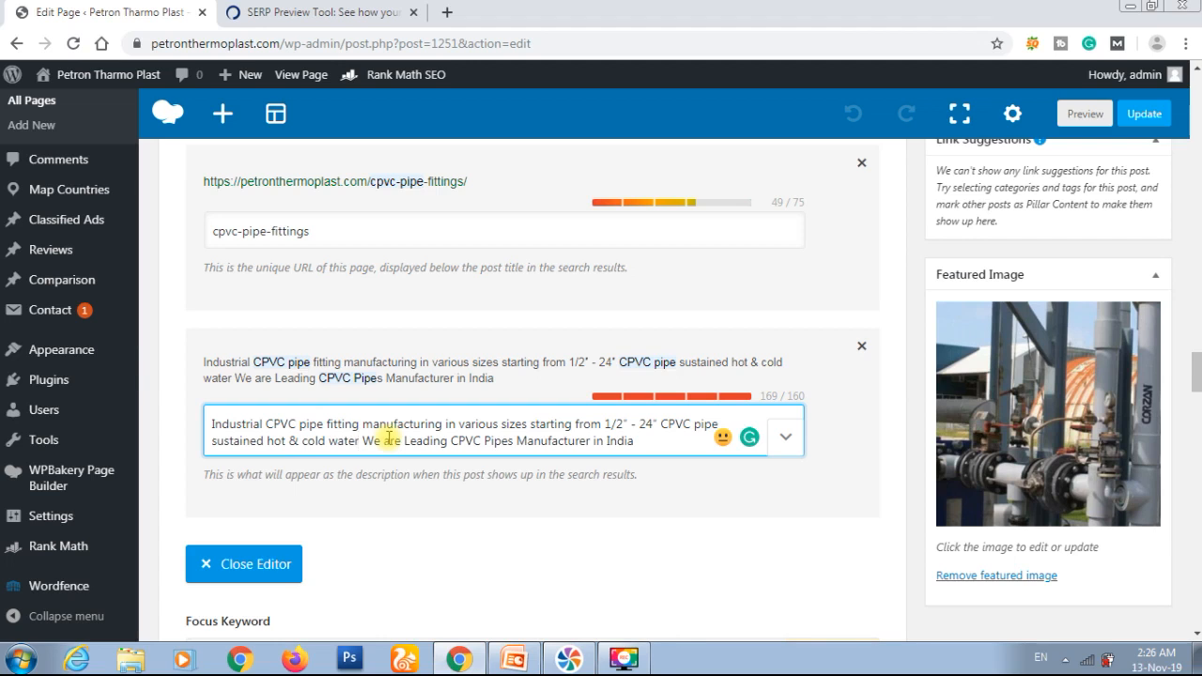
Step: Move the sentence "We are Leading CPVC Pipes Manufacturer in India" from the end to the start of the snippet description
{"action": "key", "text": "Up"}
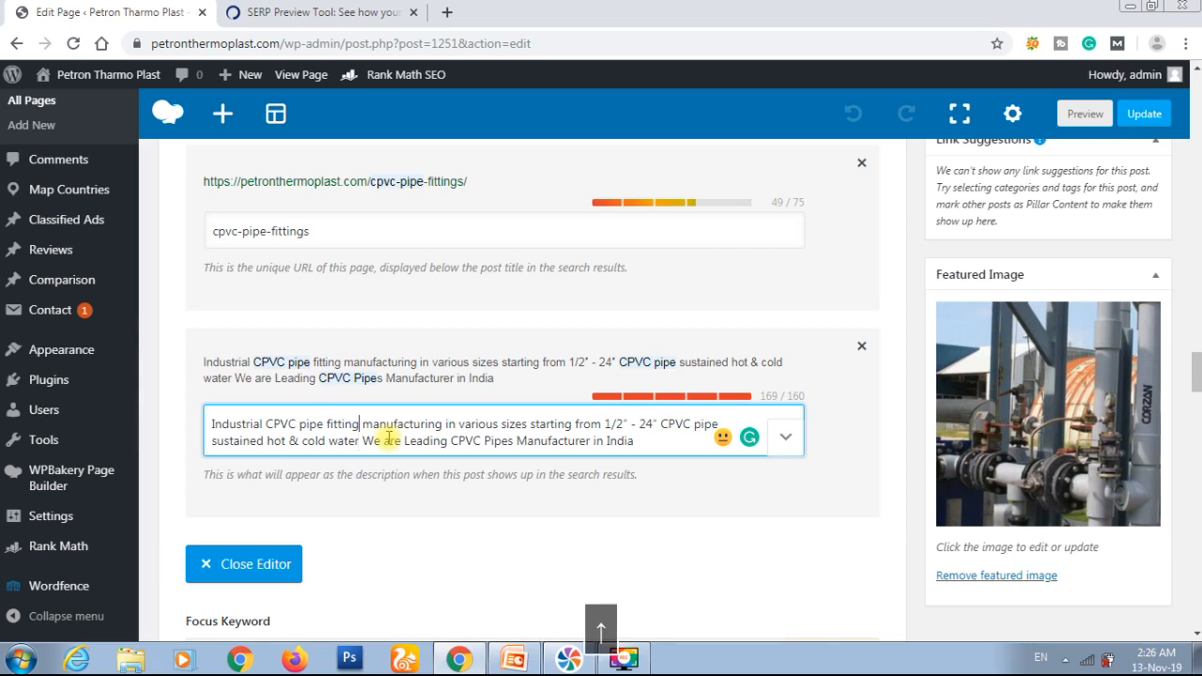
{"action": "key", "text": "Right"}
{"action": "key", "text": "Right"}
{"action": "key", "text": "Right"}
{"action": "key", "text": "Right"}
{"action": "key", "text": "Right"}
{"action": "key", "text": "Right"}
{"action": "key", "text": "Right"}
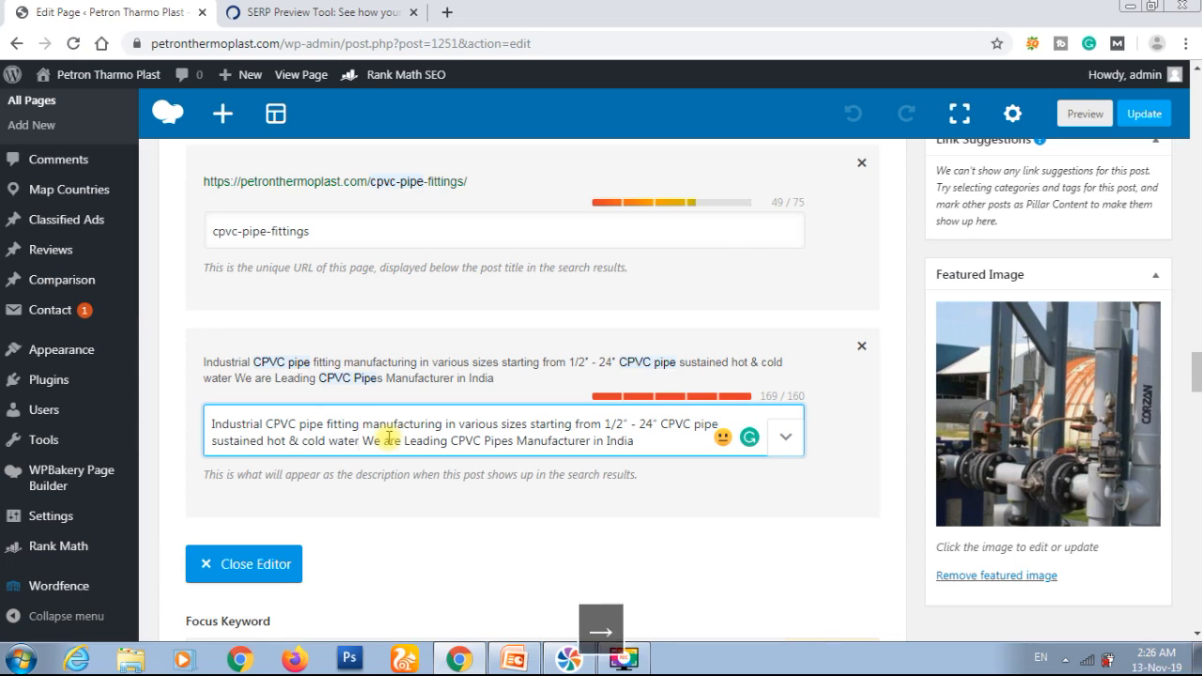
{"action": "key", "text": "Right"}
{"action": "key", "text": "Right"}
{"action": "key", "text": "Right"}
{"action": "key", "text": "Right"}
{"action": "key", "text": "Right"}
{"action": "key", "text": "Right"}
{"action": "key", "text": "Right"}
{"action": "key", "text": "Right"}
{"action": "key", "text": "Right"}
{"action": "key", "text": "Right"}
{"action": "key", "text": "Right"}
{"action": "key", "text": "Right"}
{"action": "key", "text": "Right"}
{"action": "key", "text": "Right"}
{"action": "key", "text": "Right"}
{"action": "key", "text": "Right"}
{"action": "key", "text": "Right"}
{"action": "key", "text": "Right"}
{"action": "key", "text": "Right"}
{"action": "key", "text": "Right"}
{"action": "key", "text": "Right"}
{"action": "key", "text": "Right"}
{"action": "key", "text": "Right"}
{"action": "key", "text": "Right"}
{"action": "key", "text": "Right"}
{"action": "key", "text": "Right"}
{"action": "key", "text": "Right"}
{"action": "key", "text": "Right"}
{"action": "key", "text": "Right"}
{"action": "key", "text": "Right"}
{"action": "key", "text": "Right"}
{"action": "key", "text": "Right"}
{"action": "key", "text": "Right"}
{"action": "key", "text": "Right"}
{"action": "key", "text": "Right"}
{"action": "key", "text": "Right"}
{"action": "key", "text": "Right"}
{"action": "key", "text": "Right"}
{"action": "key", "text": "Right"}
{"action": "key", "text": "Right"}
{"action": "key", "text": "Right"}
{"action": "key", "text": "Right"}
{"action": "key", "text": "Right"}
{"action": "key", "text": "Right"}
{"action": "key", "text": "Right"}
{"action": "key", "text": "Right"}
{"action": "key", "text": "Right"}
{"action": "key", "text": "Right"}
{"action": "key", "text": "Right"}
{"action": "key", "text": "Right"}
{"action": "key", "text": "Right"}
{"action": "key", "text": "Right"}
{"action": "key", "text": "Right"}
{"action": "key", "text": "Right"}
{"action": "key", "text": "Right"}
{"action": "key", "text": "Right"}
{"action": "key", "text": "Right"}
{"action": "key", "text": "Right"}
{"action": "key", "text": "Right"}
{"action": "key", "text": "Right"}
{"action": "key", "text": "Right"}
{"action": "key", "text": "shift+Right"}
{"action": "key", "text": "shift+Right"}
{"action": "key", "text": "shift+Right"}
{"action": "key", "text": "shift+Right"}
{"action": "key", "text": "shift+Right"}
{"action": "key", "text": "shift+Right"}
{"action": "key", "text": "shift+Right"}
{"action": "key", "text": "shift+Right"}
{"action": "key", "text": "shift+Right"}
{"action": "key", "text": "shift+Right"}
{"action": "key", "text": "shift+Right"}
{"action": "key", "text": "shift+Right"}
{"action": "key", "text": "shift+Right"}
{"action": "key", "text": "shift+Right"}
{"action": "key", "text": "shift+Right"}
{"action": "key", "text": "shift+Right"}
{"action": "key", "text": "shift+Right"}
{"action": "key", "text": "shift+Right"}
{"action": "key", "text": "shift+Right"}
{"action": "key", "text": "shift+Right"}
{"action": "key", "text": "shift+Right"}
{"action": "key", "text": "shift+Right"}
{"action": "key", "text": "shift+Right"}
{"action": "key", "text": "shift+Right"}
{"action": "key", "text": "shift+Right"}
{"action": "key", "text": "shift+Right"}
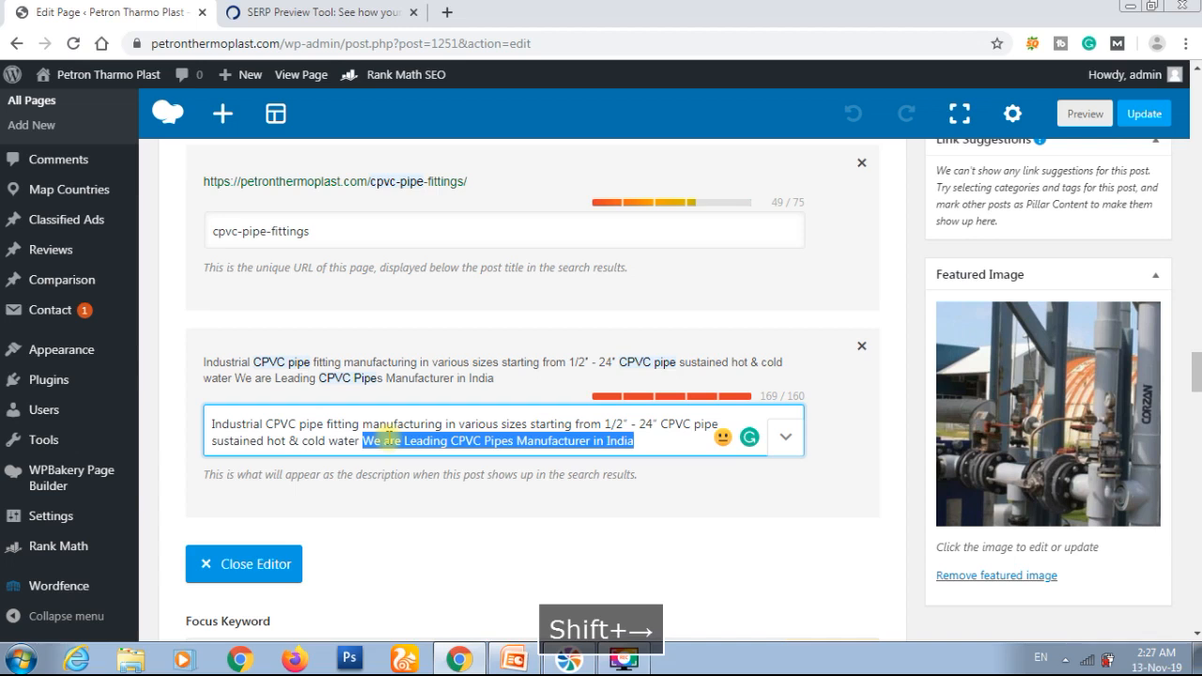
{"action": "key", "text": "ctrl+x"}
{"action": "key", "text": "BackSpace"}
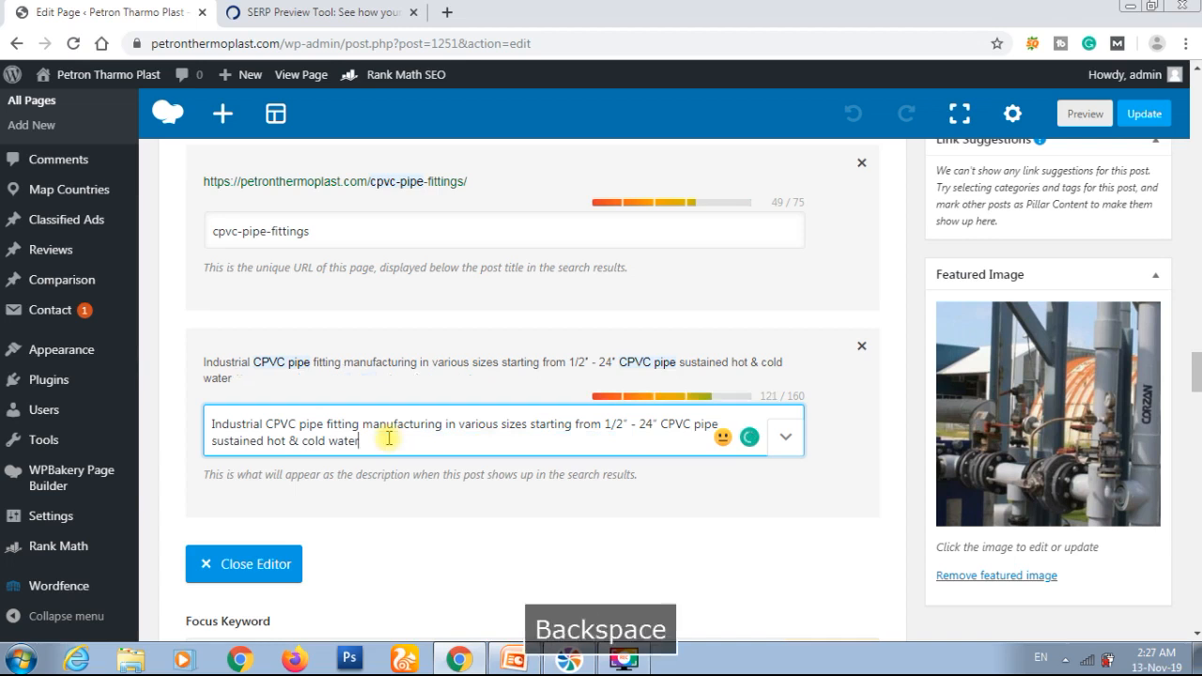
{"action": "key", "text": "Home"}
{"action": "key", "text": "ctrl+v"}
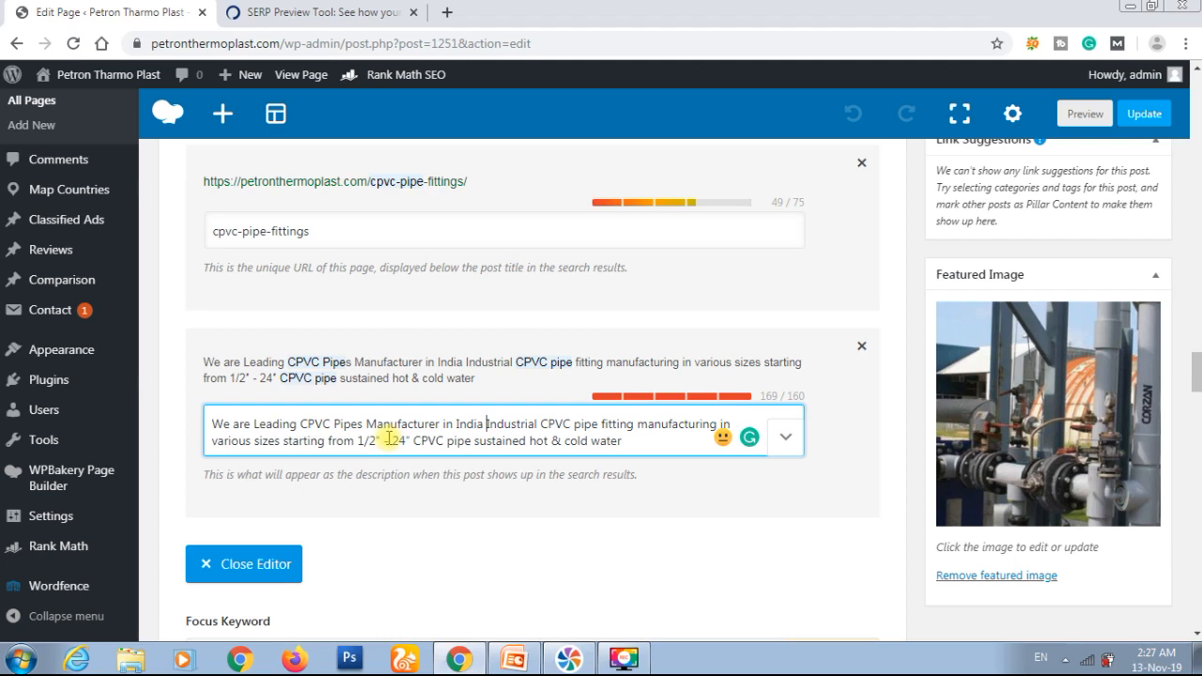
Step: Delete the word "starting" after "various sizes" in the snippet description
{"action": "key", "text": "Right"}
{"action": "key", "text": "Right"}
{"action": "key", "text": "Right"}
{"action": "key", "text": "Right"}
{"action": "key", "text": "Right"}
{"action": "key", "text": "Right"}
{"action": "key", "text": "Right"}
{"action": "key", "text": "Right"}
{"action": "key", "text": "Right"}
{"action": "key", "text": "Right"}
{"action": "key", "text": "Right"}
{"action": "key", "text": "Right"}
{"action": "key", "text": "Right"}
{"action": "key", "text": "Right"}
{"action": "key", "text": "Right"}
{"action": "key", "text": "Right"}
{"action": "key", "text": "Right"}
{"action": "key", "text": "Right"}
{"action": "key", "text": "Right"}
{"action": "key", "text": "Right"}
{"action": "key", "text": "Right"}
{"action": "key", "text": "Right"}
{"action": "key", "text": "Right"}
{"action": "key", "text": "Right"}
{"action": "key", "text": "Right"}
{"action": "key", "text": "Right"}
{"action": "key", "text": "Left"}
{"action": "key", "text": "shift+Right"}
{"action": "key", "text": "shift+Right"}
{"action": "key", "text": "shift+Right"}
{"action": "key", "text": "shift+Right"}
{"action": "key", "text": "shift+Right"}
{"action": "key", "text": "shift+Right"}
{"action": "key", "text": "shift+Right"}
{"action": "key", "text": "shift+Right"}
{"action": "key", "text": "shift+Right"}
{"action": "key", "text": "BackSpace"}
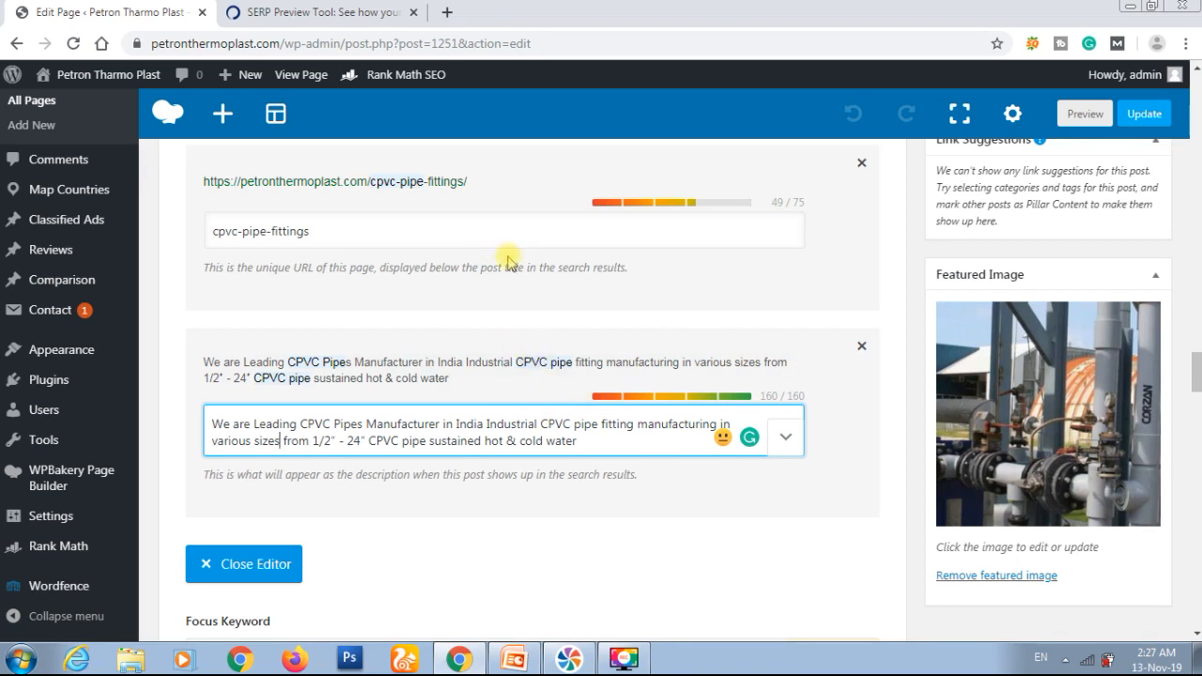
Step: Review the edited Rank Math snippet fields against the entries in the SERP Preview Tool
{"action": "scroll", "coordinate": [507, 251], "scroll_direction": "up", "scroll_amount": 1}
{"action": "scroll", "coordinate": [507, 251], "scroll_direction": "up", "scroll_amount": 1}
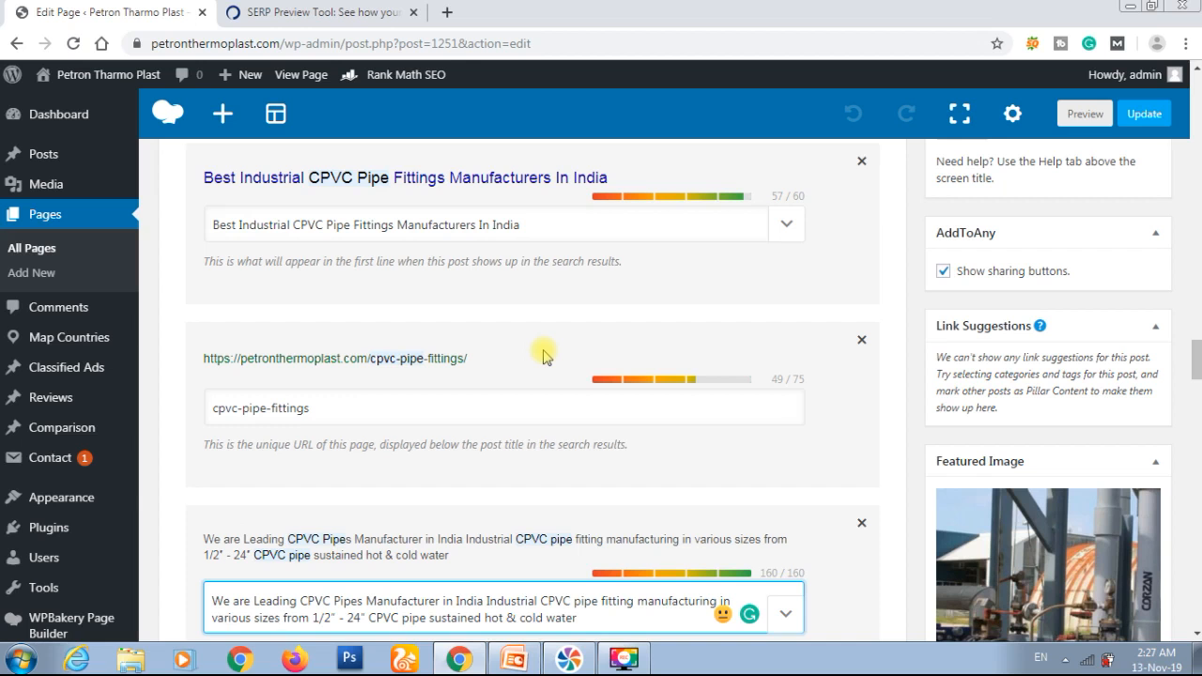
{"action": "scroll", "coordinate": [542, 352], "scroll_direction": "down", "scroll_amount": 1}
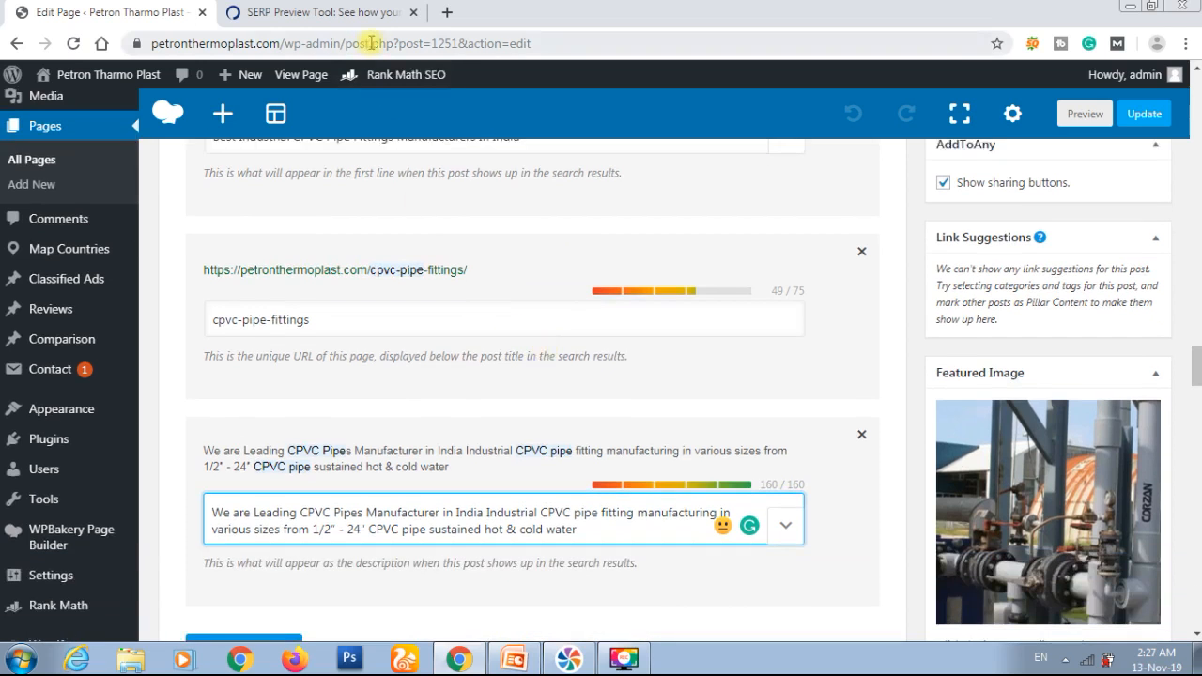
{"action": "left_click", "coordinate": [310, 12]}
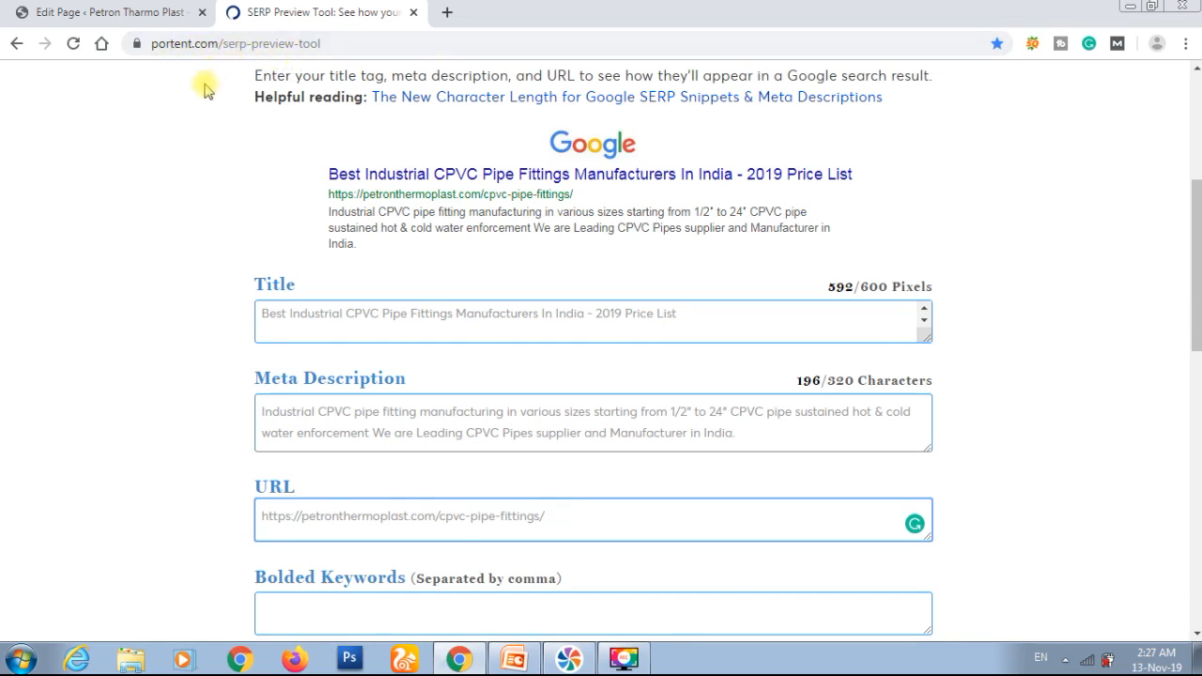
{"action": "left_click", "coordinate": [142, 8]}
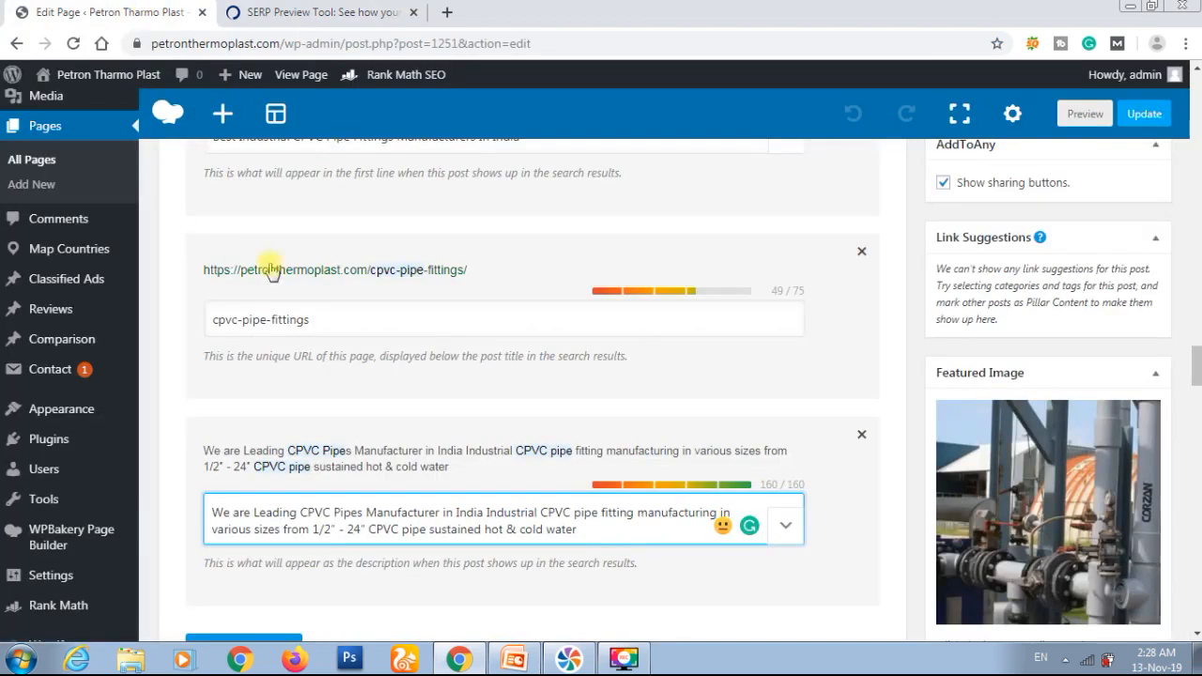
Step: Close the Rank Math snippet editor and review the page's Basic SEO and Additional checks
{"action": "left_click", "coordinate": [514, 323]}
{"action": "scroll", "coordinate": [514, 323], "scroll_direction": "down", "scroll_amount": 2}
{"action": "left_click", "coordinate": [268, 475]}
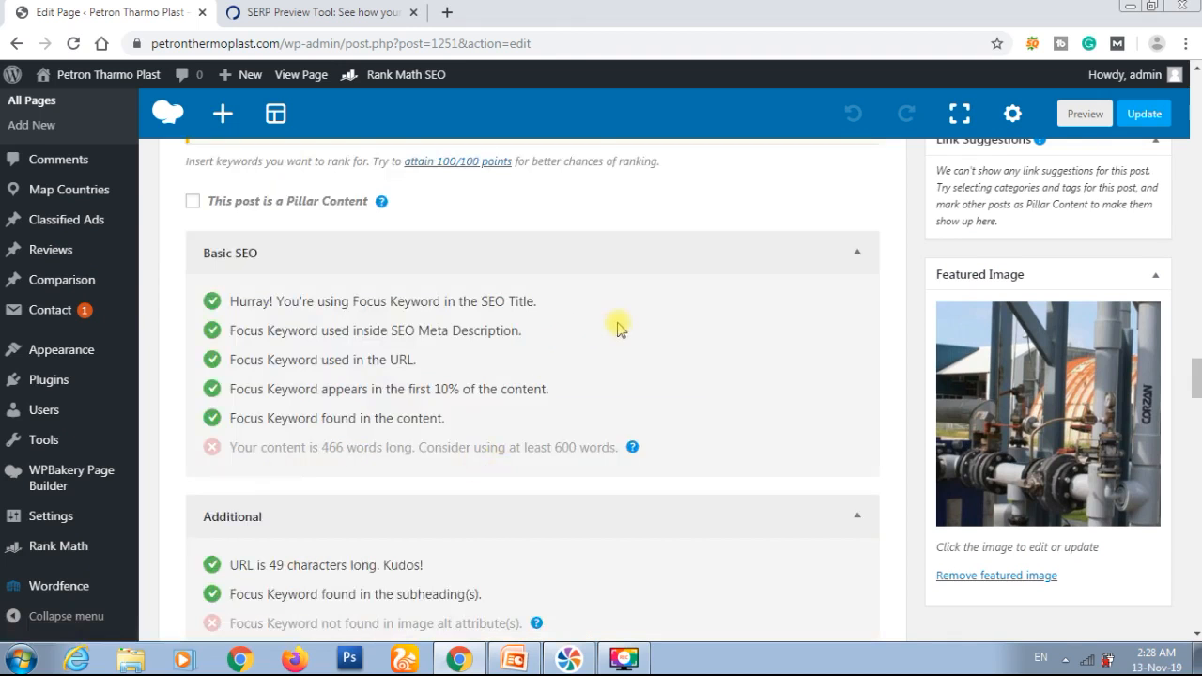
{"action": "scroll", "coordinate": [615, 324], "scroll_direction": "up", "scroll_amount": 3}
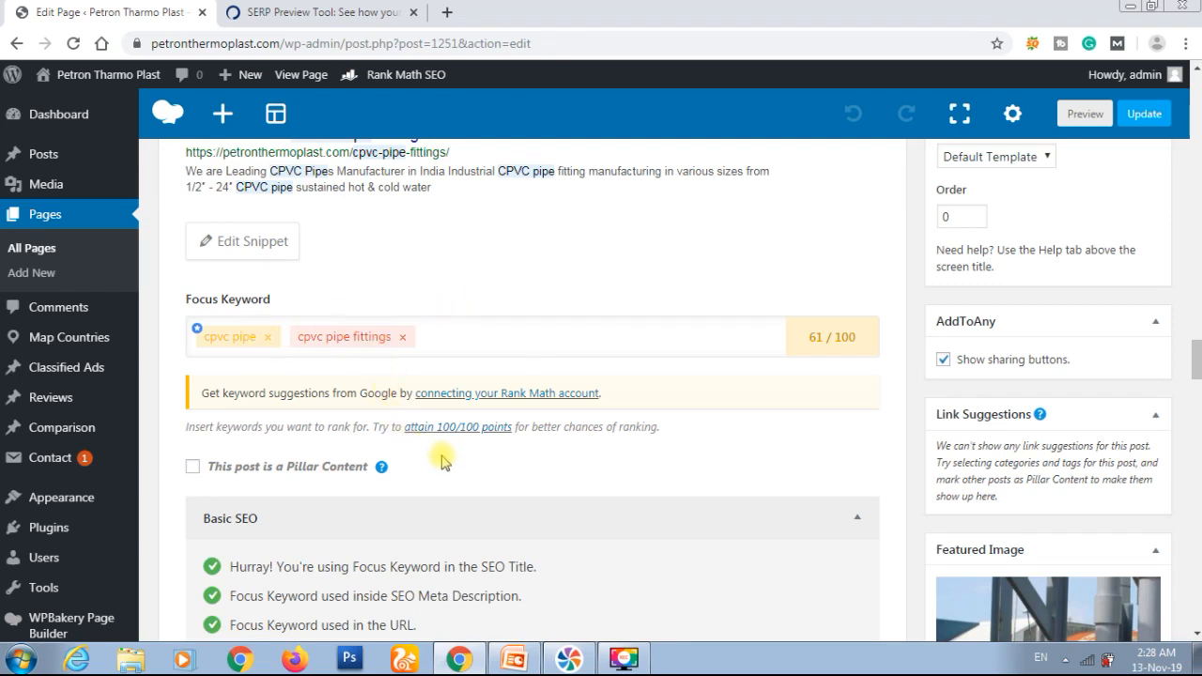
{"action": "scroll", "coordinate": [445, 464], "scroll_direction": "down", "scroll_amount": 1}
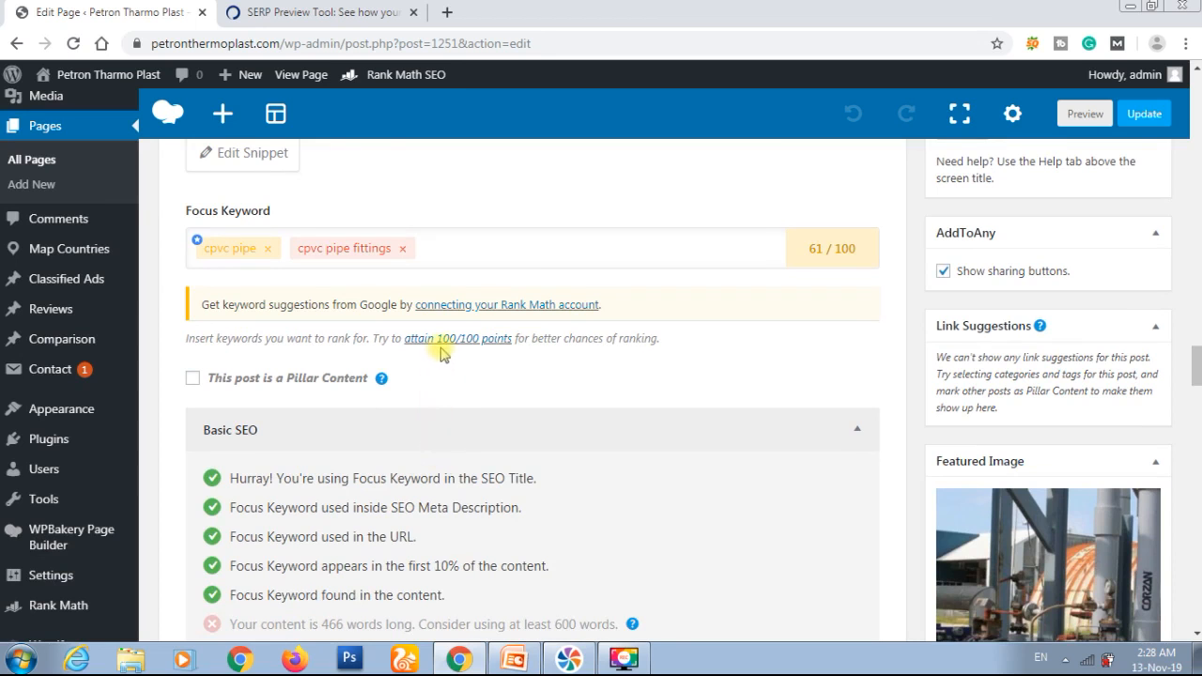
{"action": "scroll", "coordinate": [486, 387], "scroll_direction": "down", "scroll_amount": 2}
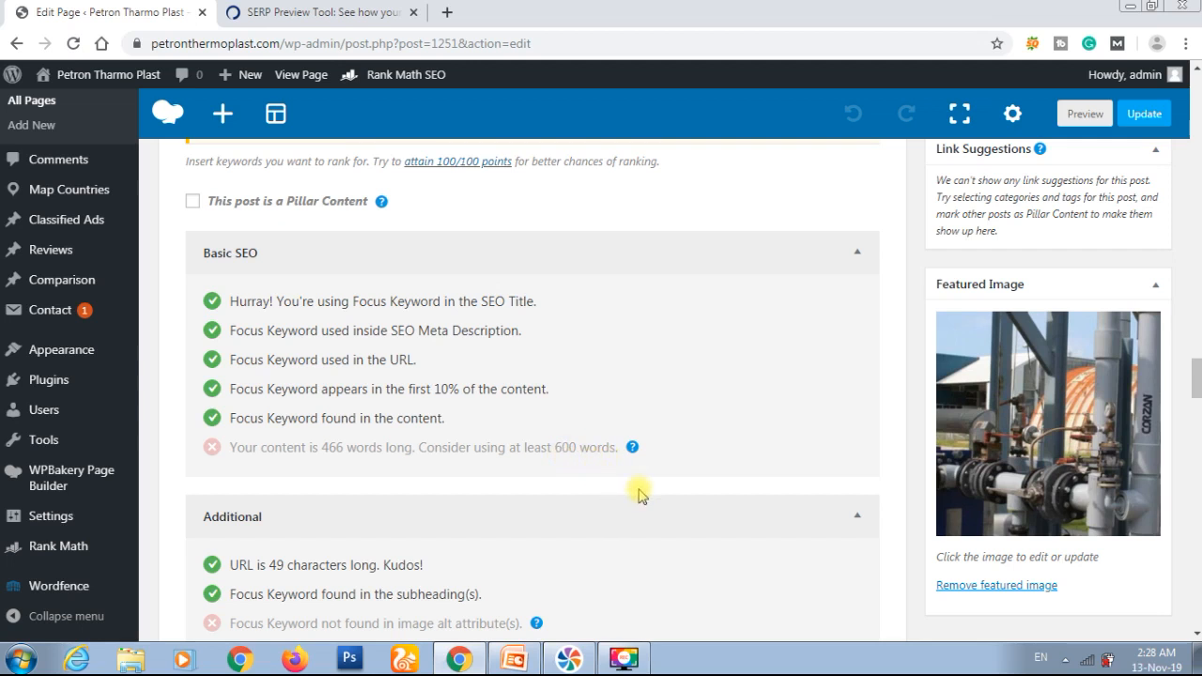
{"action": "scroll", "coordinate": [638, 494], "scroll_direction": "down", "scroll_amount": 2}
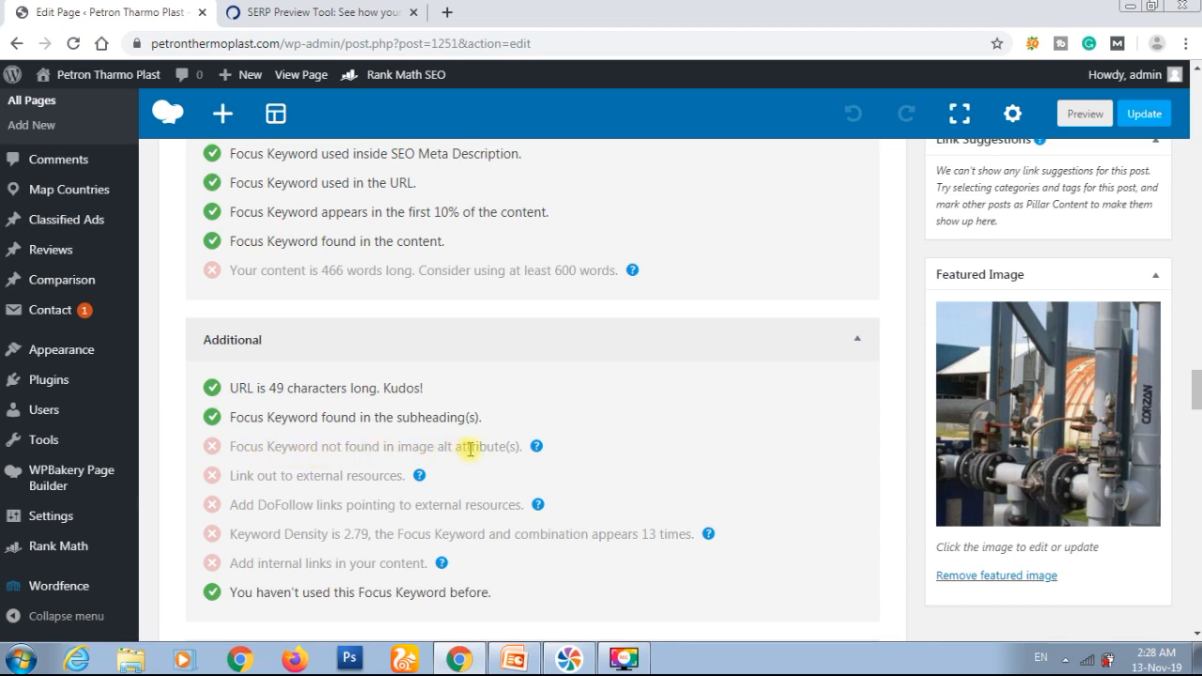
Step: Open the media library details of the CPVC pipes image in the Single Image element beside the introductory text
{"action": "scroll", "coordinate": [554, 442], "scroll_direction": "up", "scroll_amount": 4}
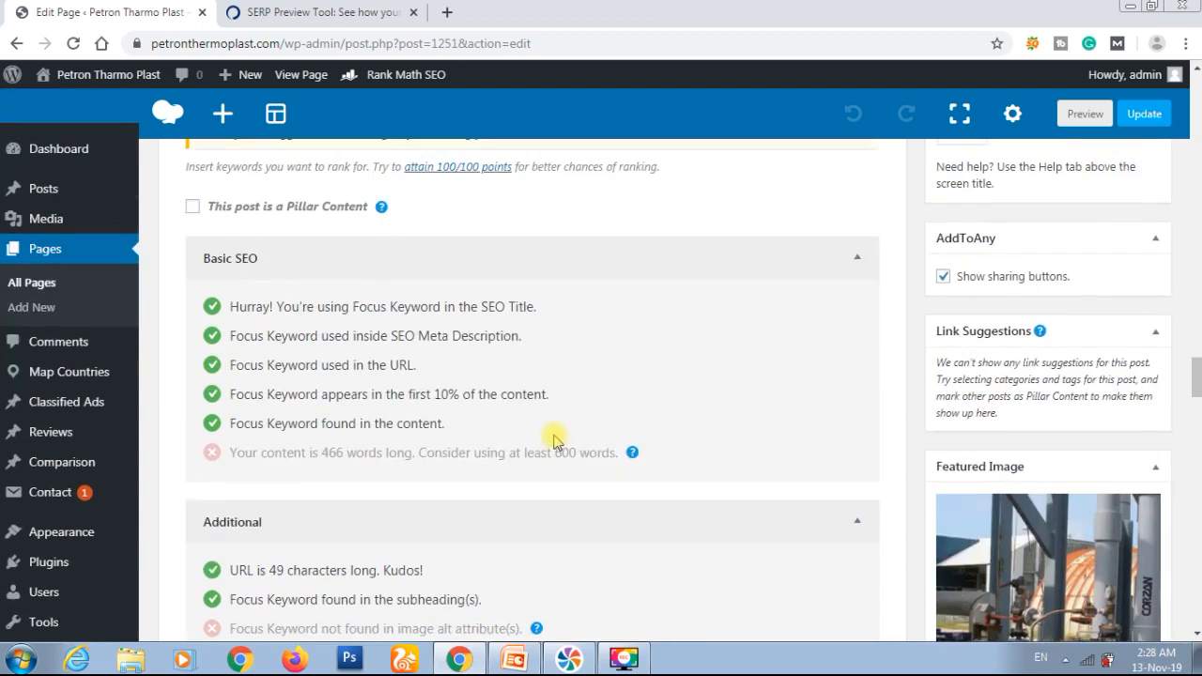
{"action": "scroll", "coordinate": [554, 441], "scroll_direction": "up", "scroll_amount": 10}
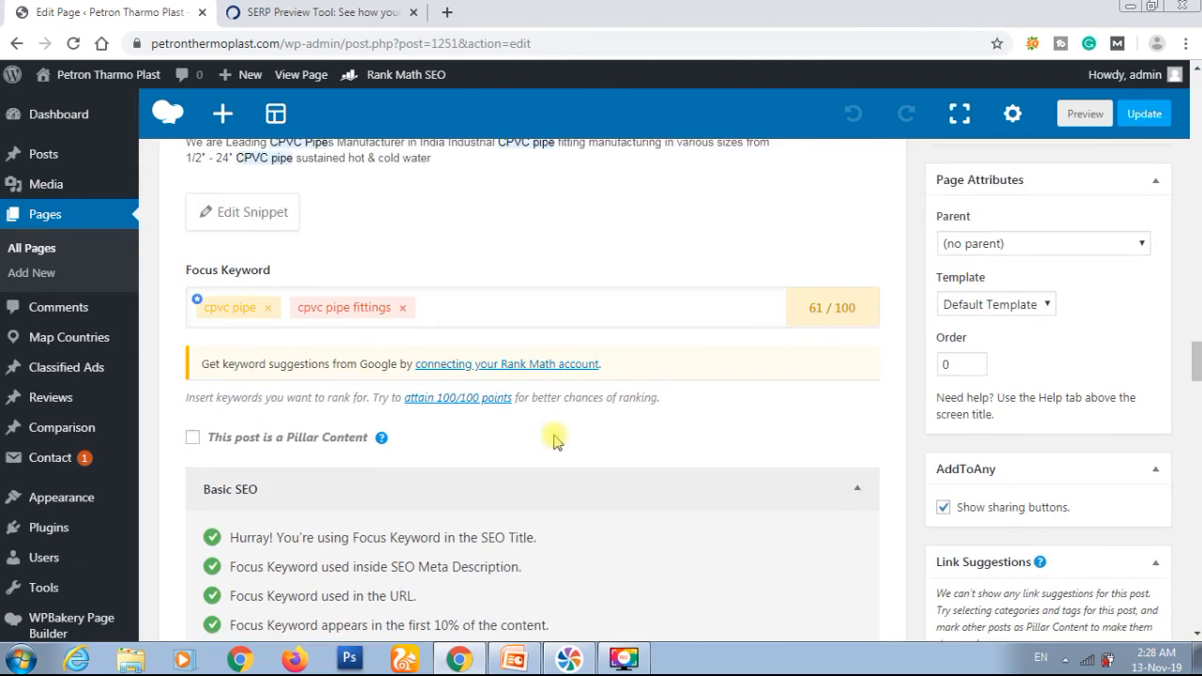
{"action": "scroll", "coordinate": [554, 441], "scroll_direction": "up", "scroll_amount": 10}
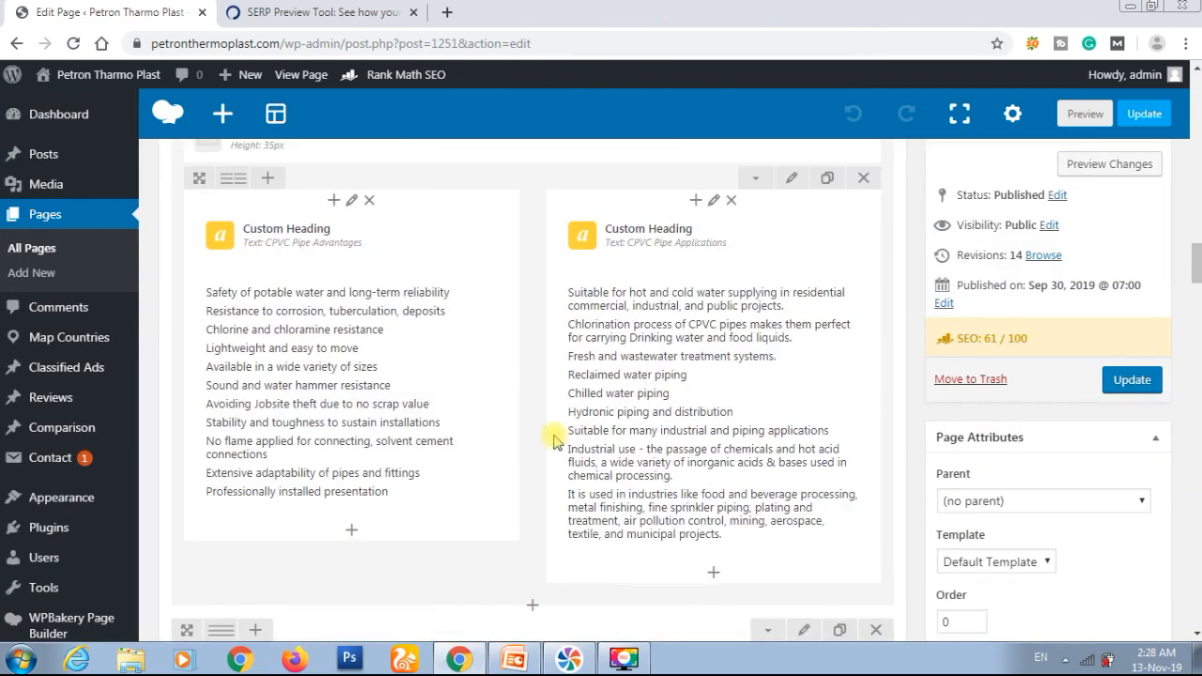
{"action": "scroll", "coordinate": [554, 439], "scroll_direction": "up", "scroll_amount": 10}
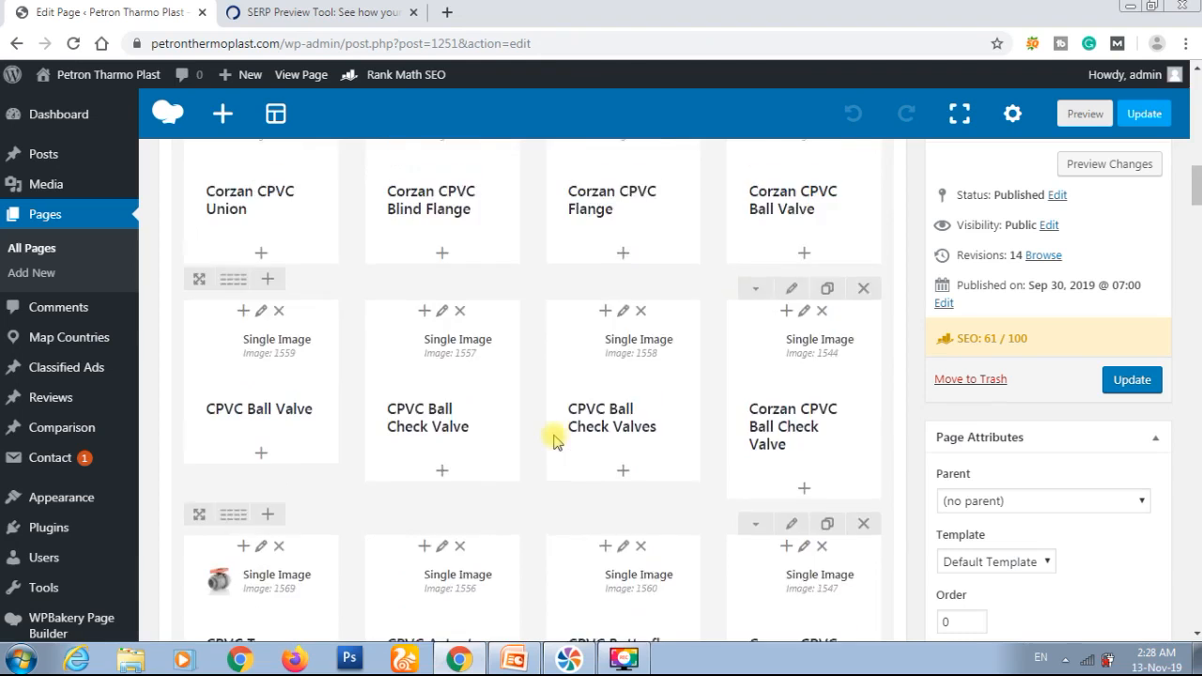
{"action": "scroll", "coordinate": [554, 441], "scroll_direction": "up", "scroll_amount": 5}
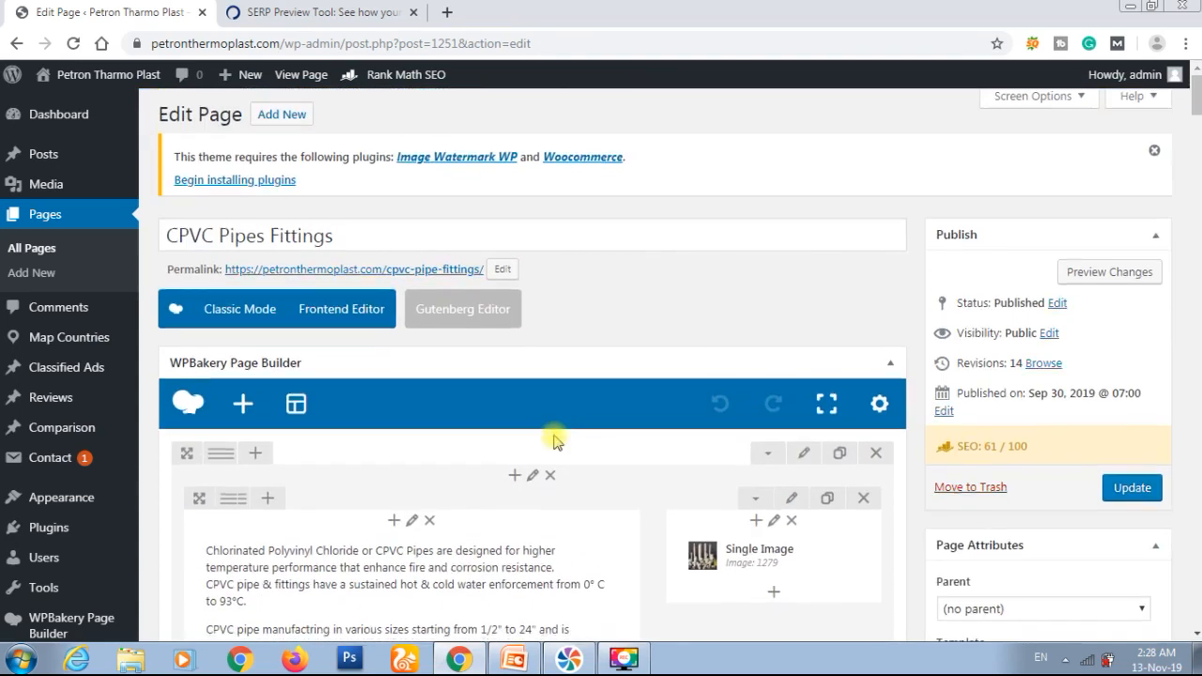
{"action": "scroll", "coordinate": [553, 441], "scroll_direction": "down", "scroll_amount": 2}
{"action": "mouse_move", "coordinate": [783, 384]}
{"action": "left_click", "coordinate": [796, 386]}
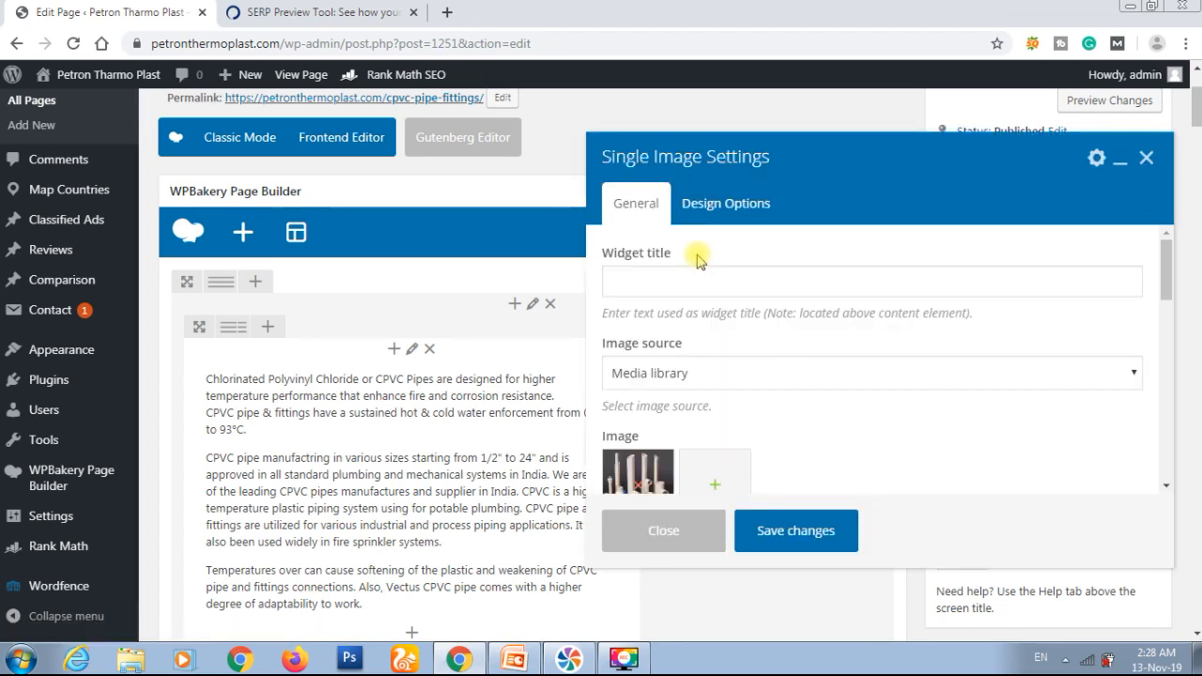
{"action": "scroll", "coordinate": [738, 383], "scroll_direction": "down", "scroll_amount": 1}
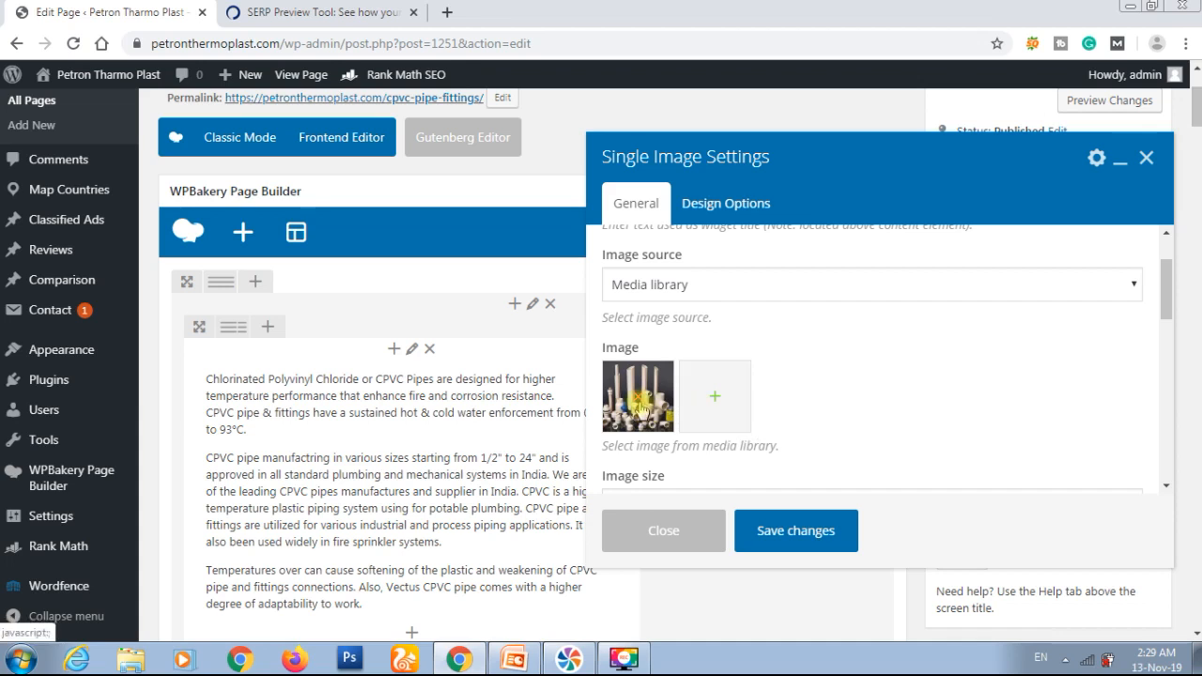
{"action": "left_click", "coordinate": [710, 406]}
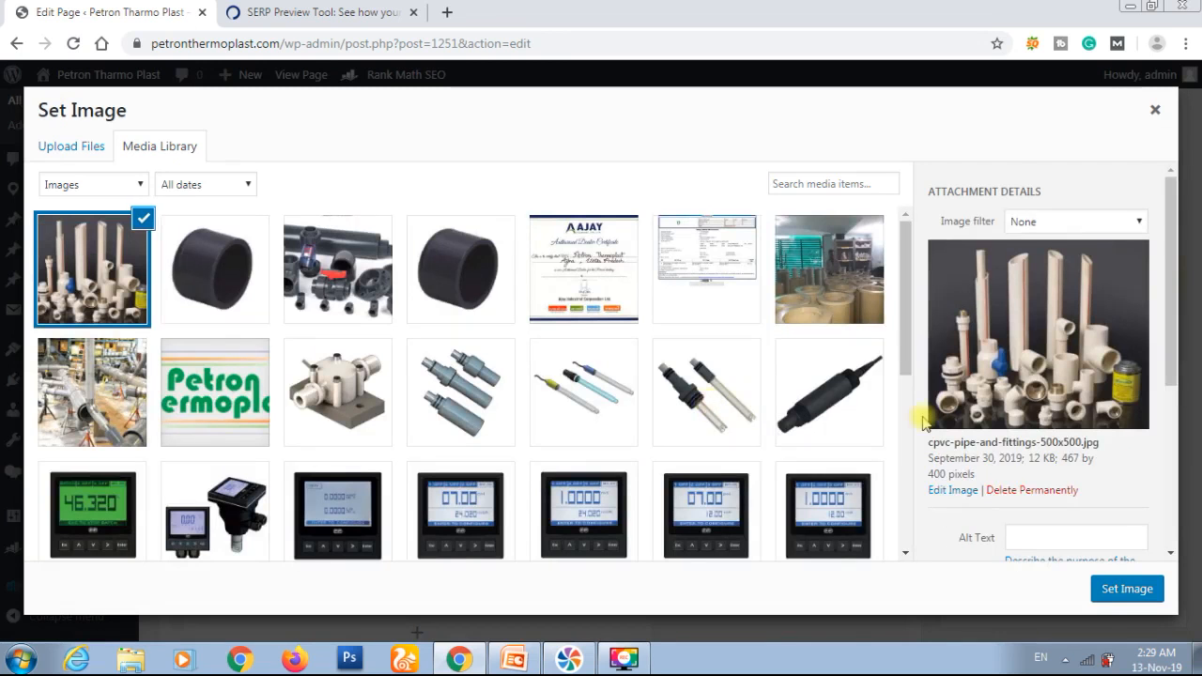
Step: Clear the title of cpvc-pipe-and-fittings-500x500.jpg in its attachment details
{"action": "scroll", "coordinate": [1125, 483], "scroll_direction": "down", "scroll_amount": 3}
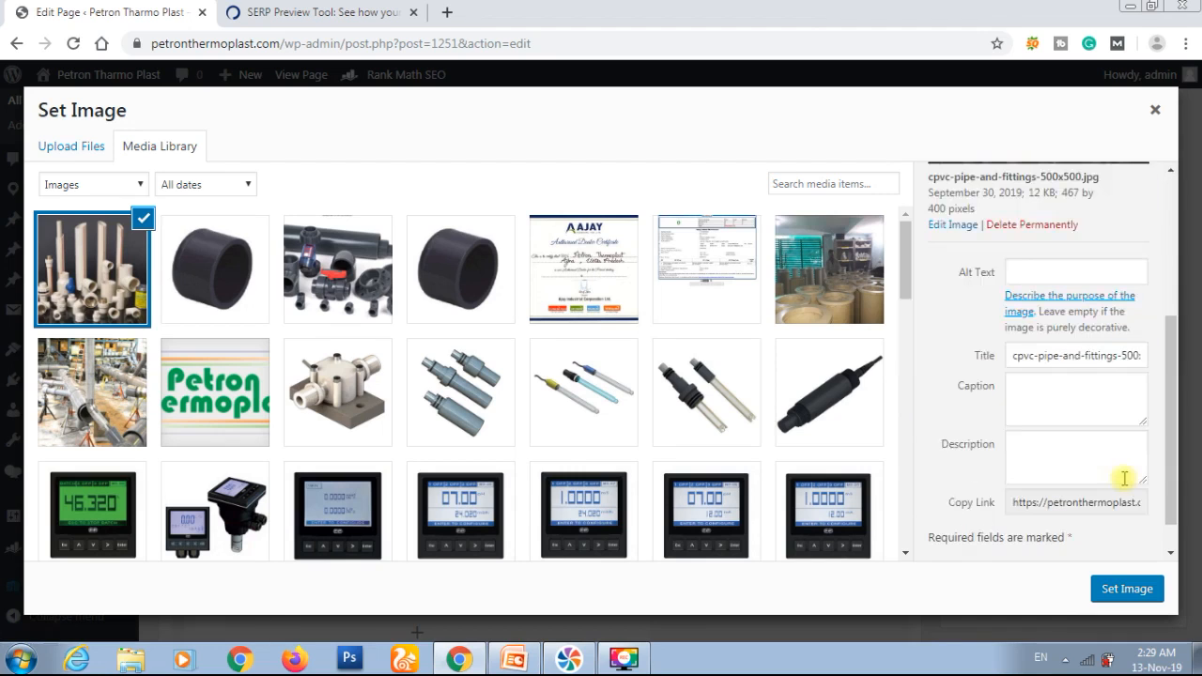
{"action": "triple_click", "coordinate": [1054, 355]}
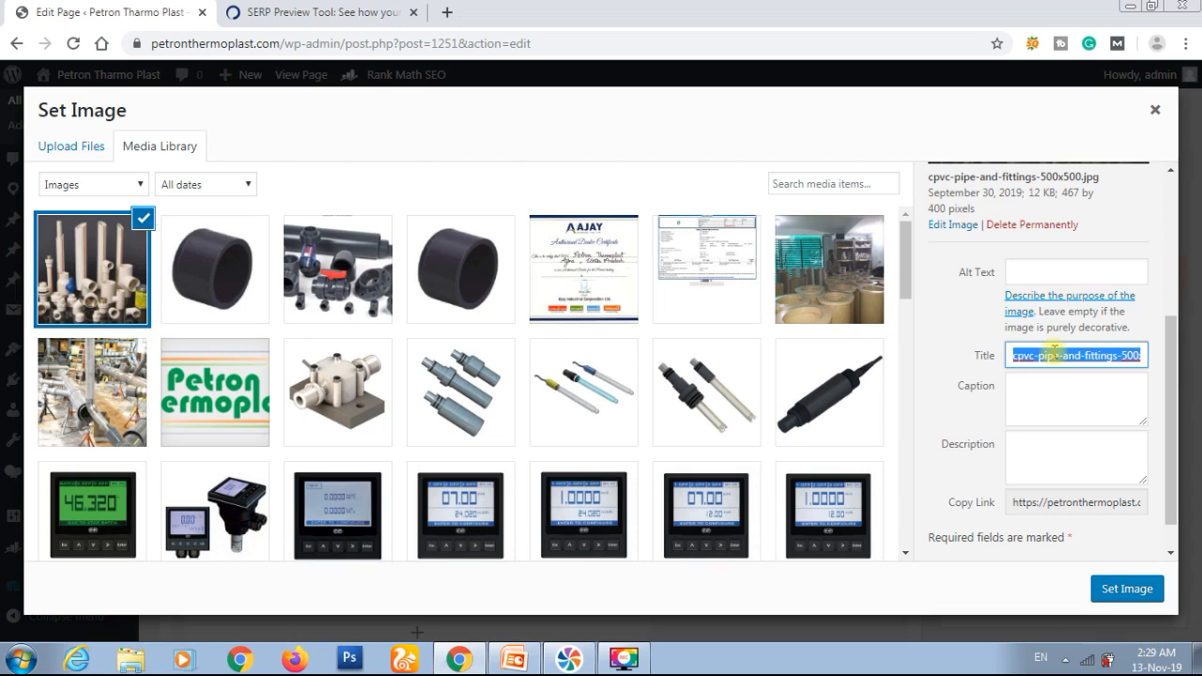
{"action": "key", "text": "Right"}
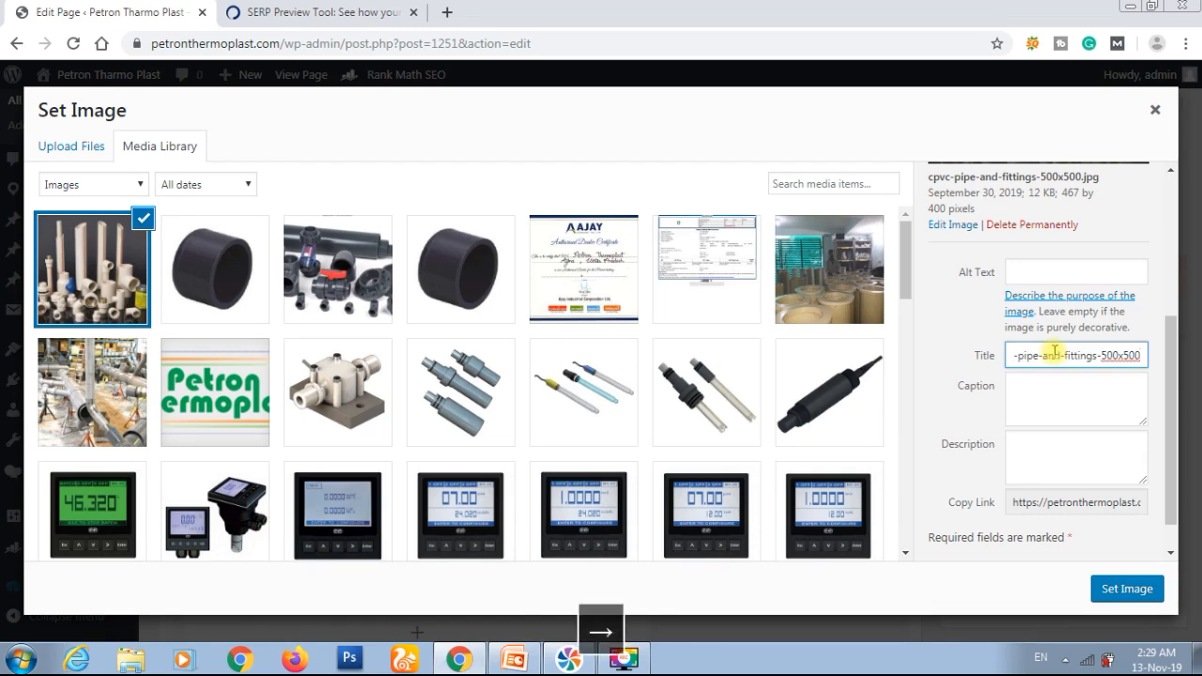
{"action": "key", "text": "shift+Left"}
{"action": "key", "text": "shift+Left"}
{"action": "key", "text": "shift+Left"}
{"action": "key", "text": "shift+Left"}
{"action": "key", "text": "shift+Left"}
{"action": "key", "text": "shift+Left"}
{"action": "key", "text": "shift+Left"}
{"action": "key", "text": "shift+Left"}
{"action": "key", "text": "shift+Left"}
{"action": "key", "text": "shift+Left"}
{"action": "key", "text": "shift+Left"}
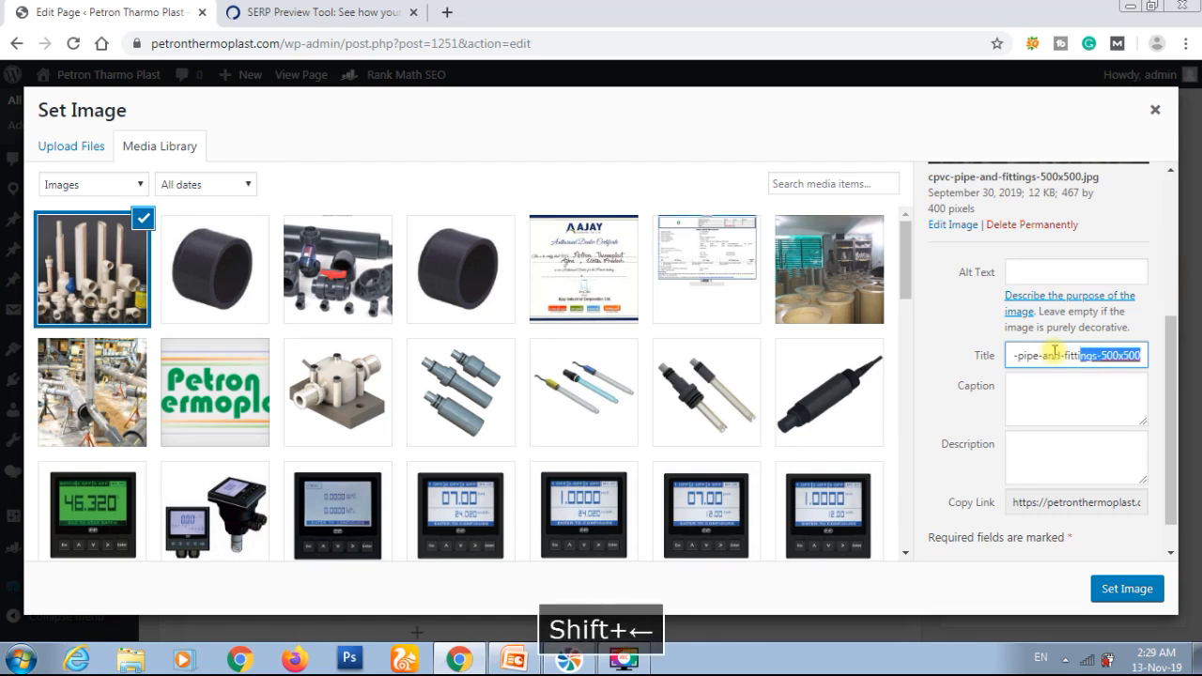
{"action": "key", "text": "shift+Left"}
{"action": "key", "text": "shift+Left"}
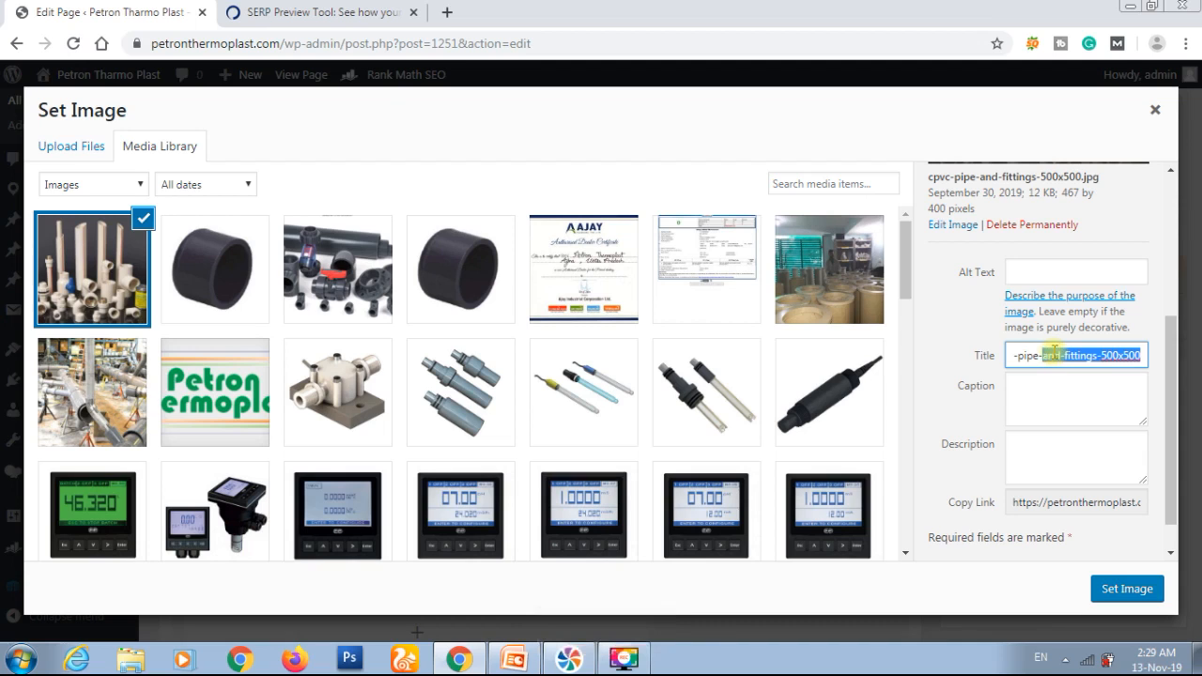
{"action": "key", "text": "BackSpace"}
{"action": "key", "text": "BackSpace"}
{"action": "key", "text": "BackSpace"}
{"action": "key", "text": "BackSpace"}
{"action": "key", "text": "BackSpace"}
{"action": "key", "text": "BackSpace"}
{"action": "key", "text": "BackSpace"}
{"action": "key", "text": "BackSpace"}
Step: Set the image's alt text to "CPVC Pipe Fittings"
{"action": "left_click", "coordinate": [1035, 275]}
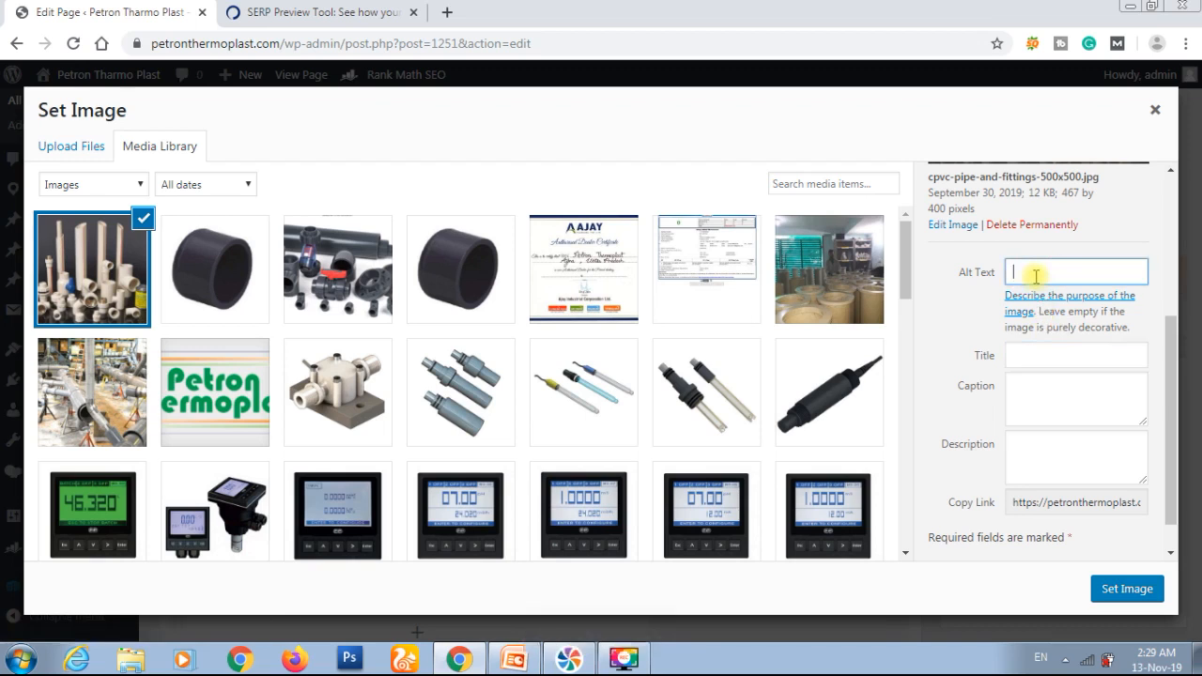
{"action": "type", "text": "CPVC Pipe Fittings"}
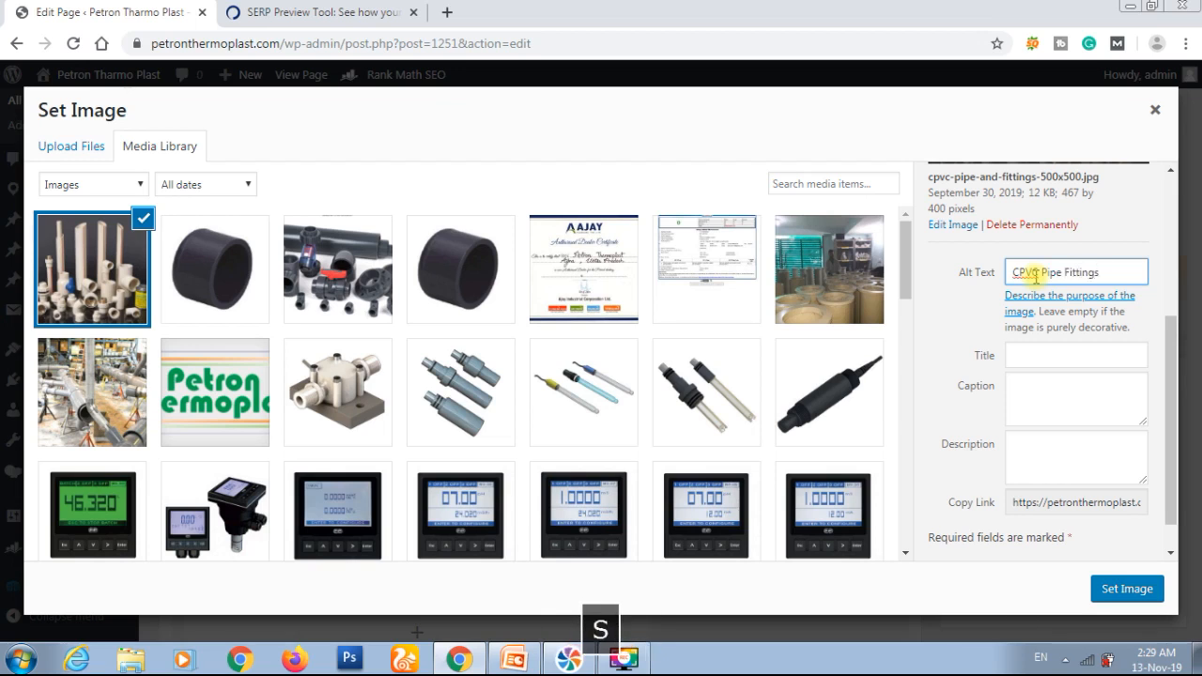
Step: Copy the alt text "CPVC Pipe Fittings" into the image title and save the Single Image element with this image
{"action": "key", "text": "ctrl+a"}
{"action": "key", "text": "ctrl+c"}
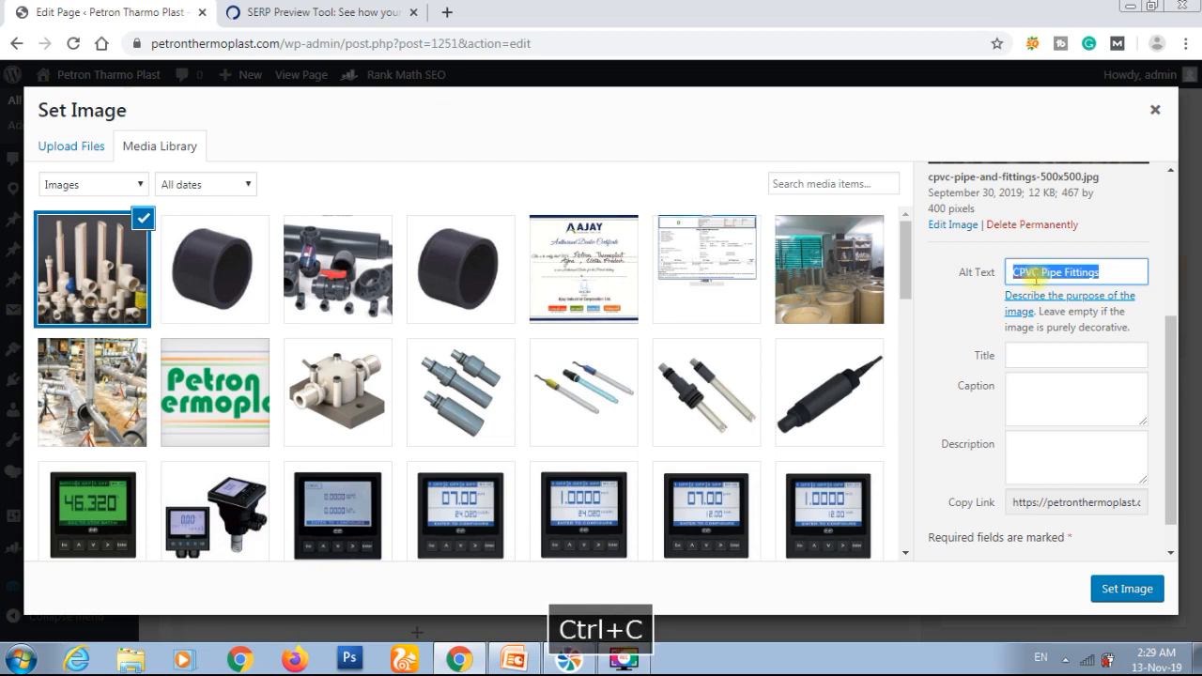
{"action": "left_click", "coordinate": [1054, 364]}
{"action": "key", "text": "ctrl+v"}
{"action": "left_click", "coordinate": [1111, 589]}
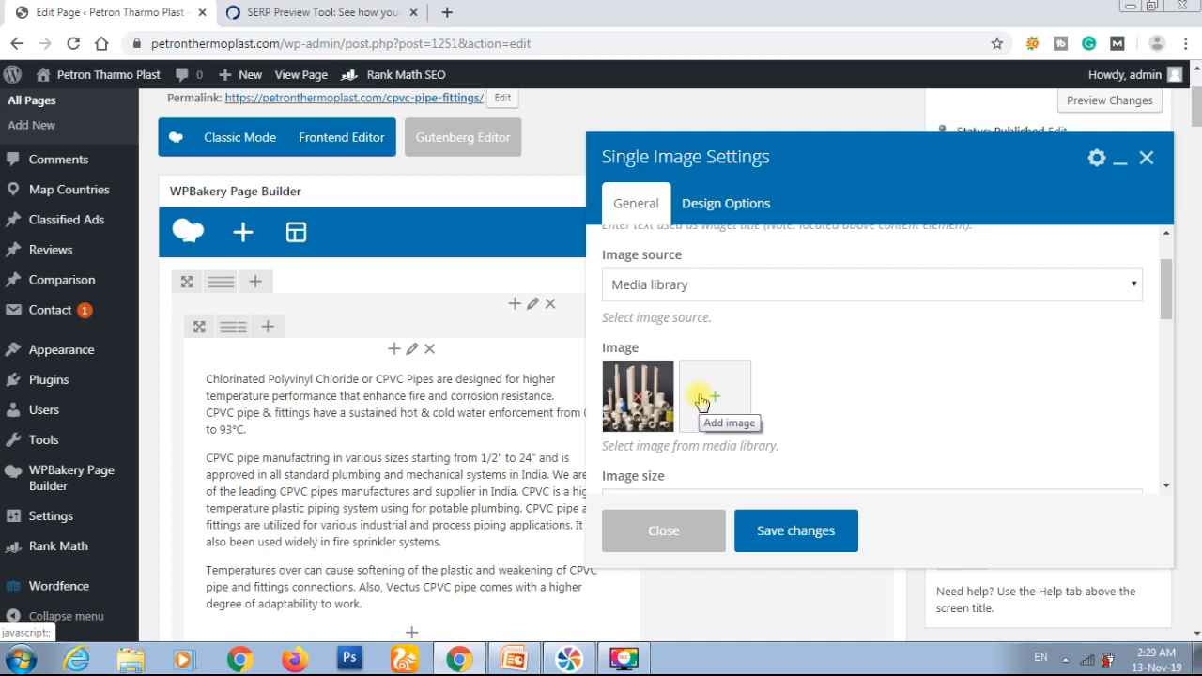
{"action": "left_click", "coordinate": [770, 531]}
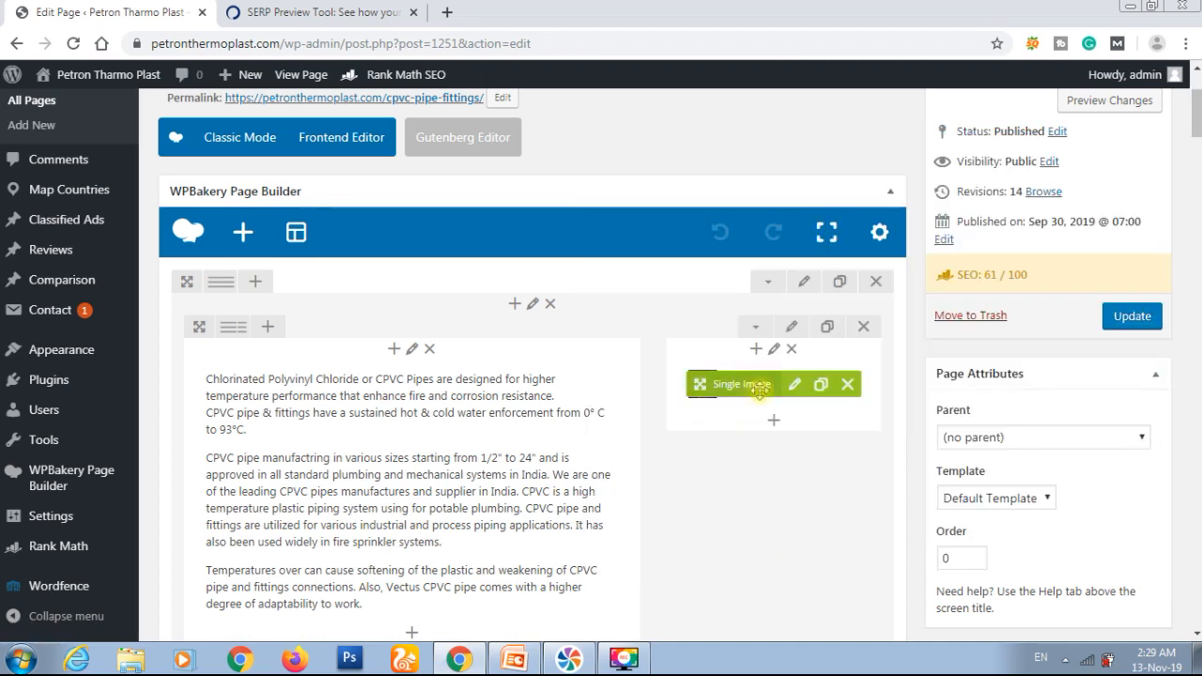
Step: Examine the Additional SEO checks for image alt attributes, external and internal links, and keyword density
{"action": "scroll", "coordinate": [724, 451], "scroll_direction": "down", "scroll_amount": 5}
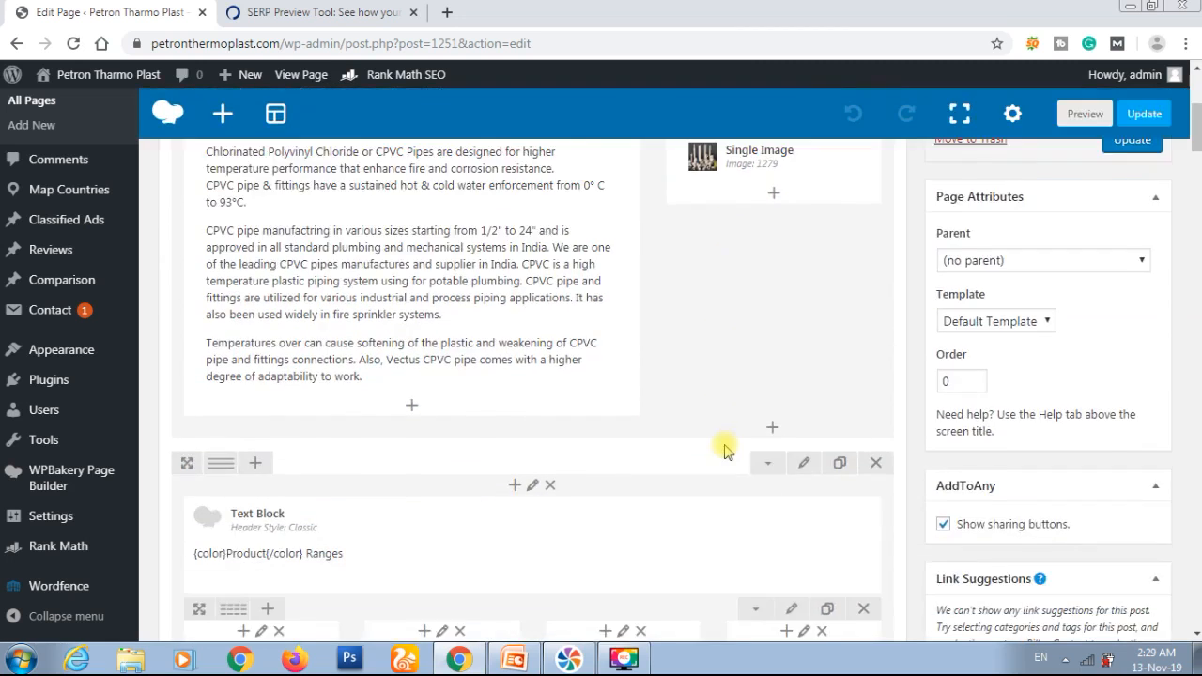
{"action": "scroll", "coordinate": [503, 346], "scroll_direction": "down", "scroll_amount": 10}
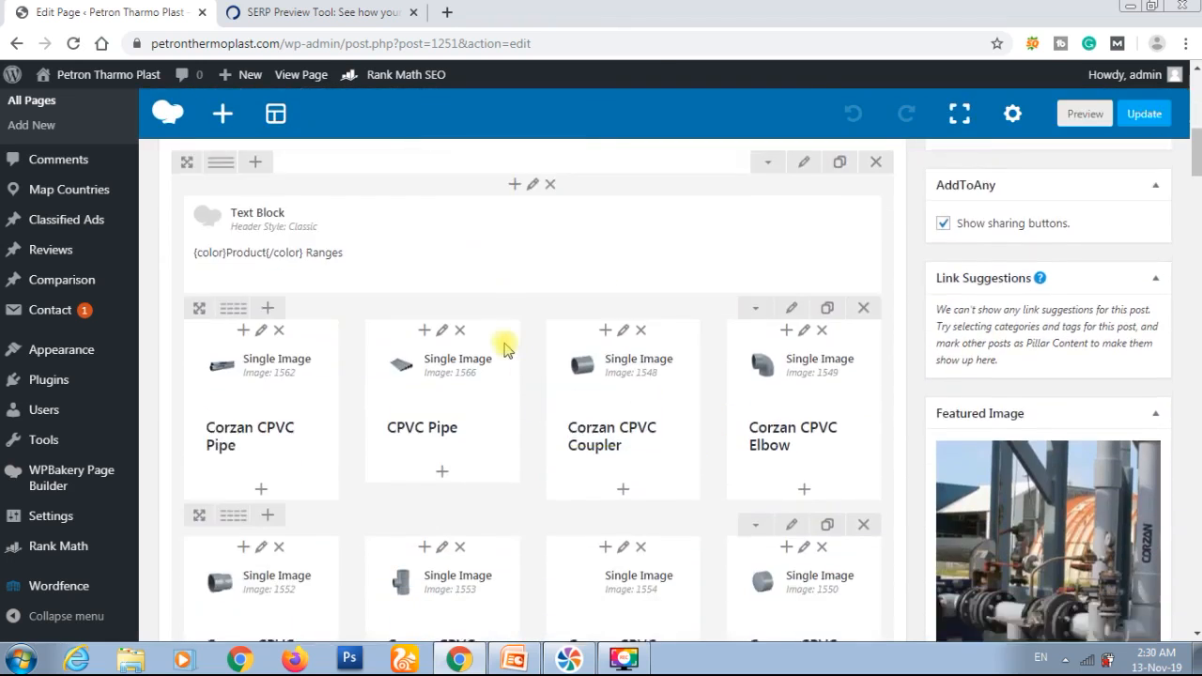
{"action": "scroll", "coordinate": [503, 348], "scroll_direction": "down", "scroll_amount": 8}
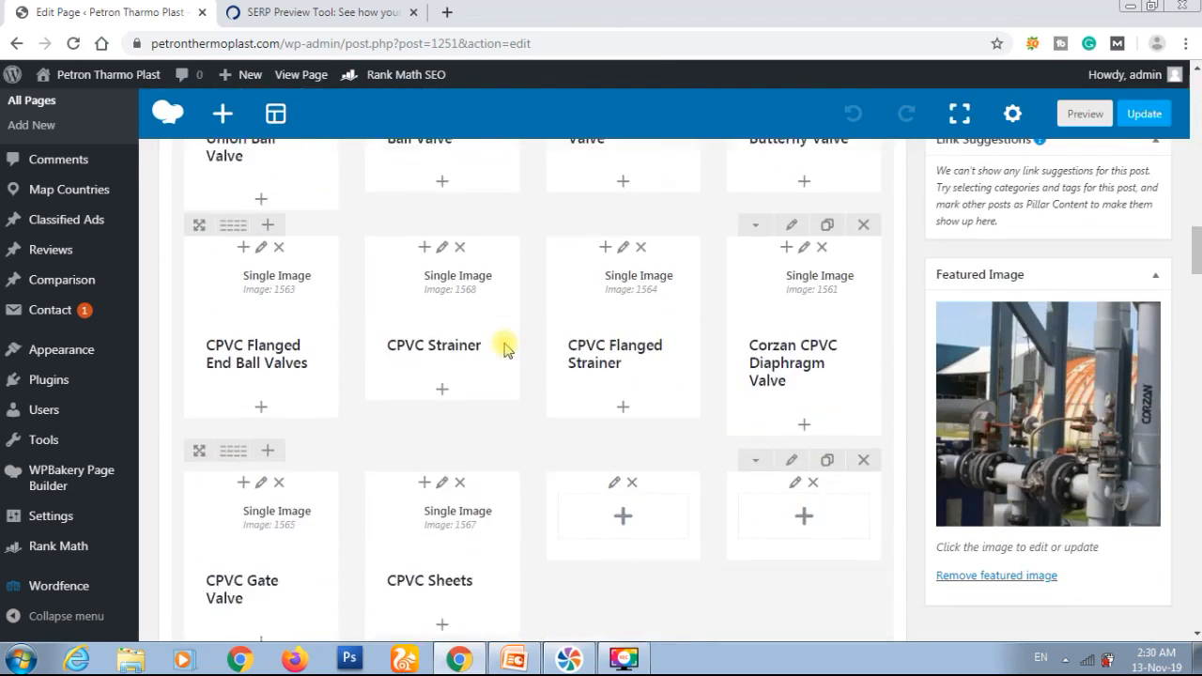
{"action": "scroll", "coordinate": [503, 348], "scroll_direction": "down", "scroll_amount": 10}
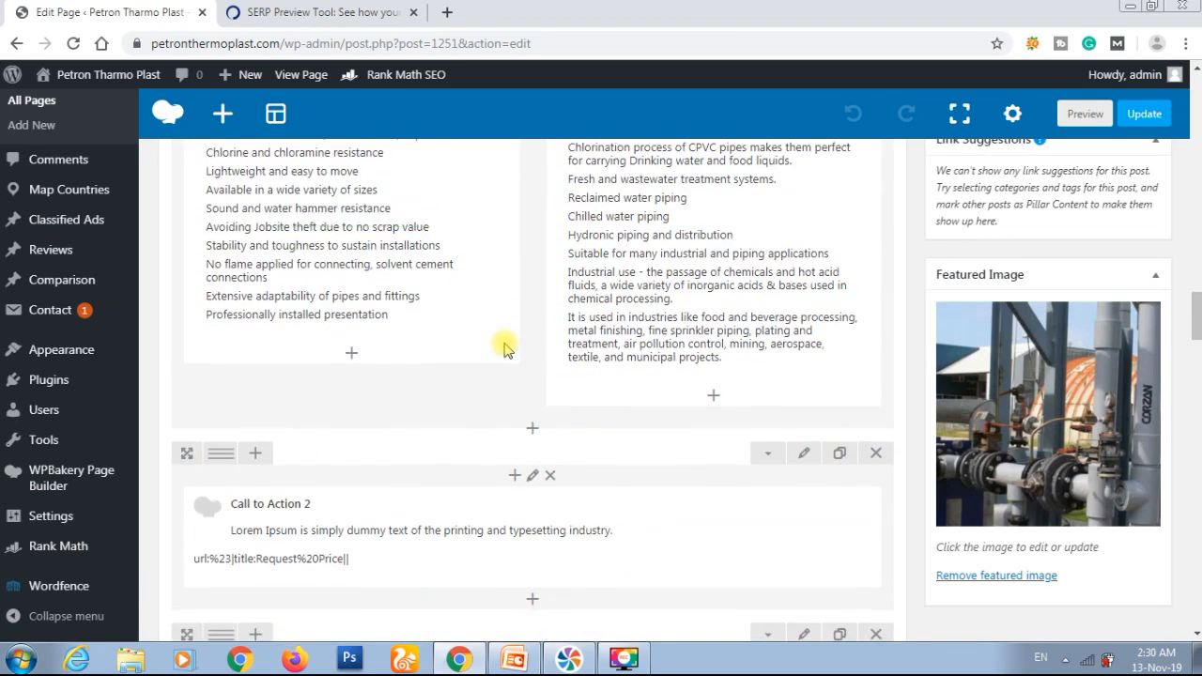
{"action": "scroll", "coordinate": [503, 347], "scroll_direction": "down", "scroll_amount": 10}
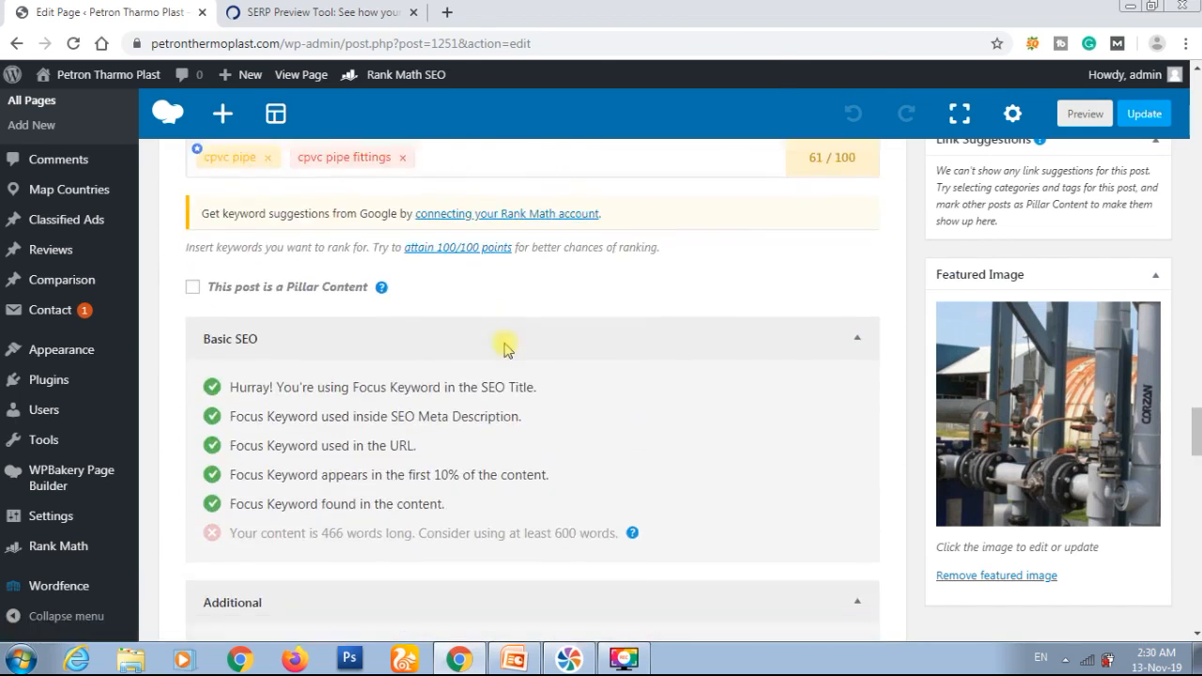
{"action": "scroll", "coordinate": [503, 348], "scroll_direction": "down", "scroll_amount": 3}
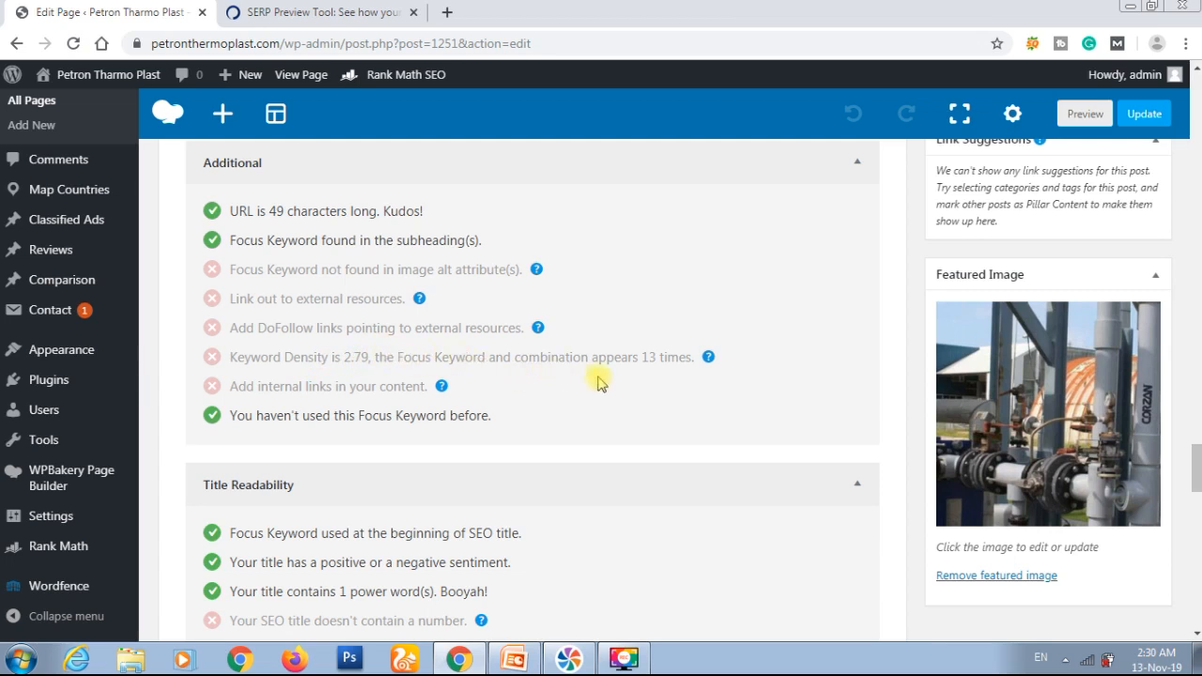
{"action": "mouse_move", "coordinate": [709, 367]}
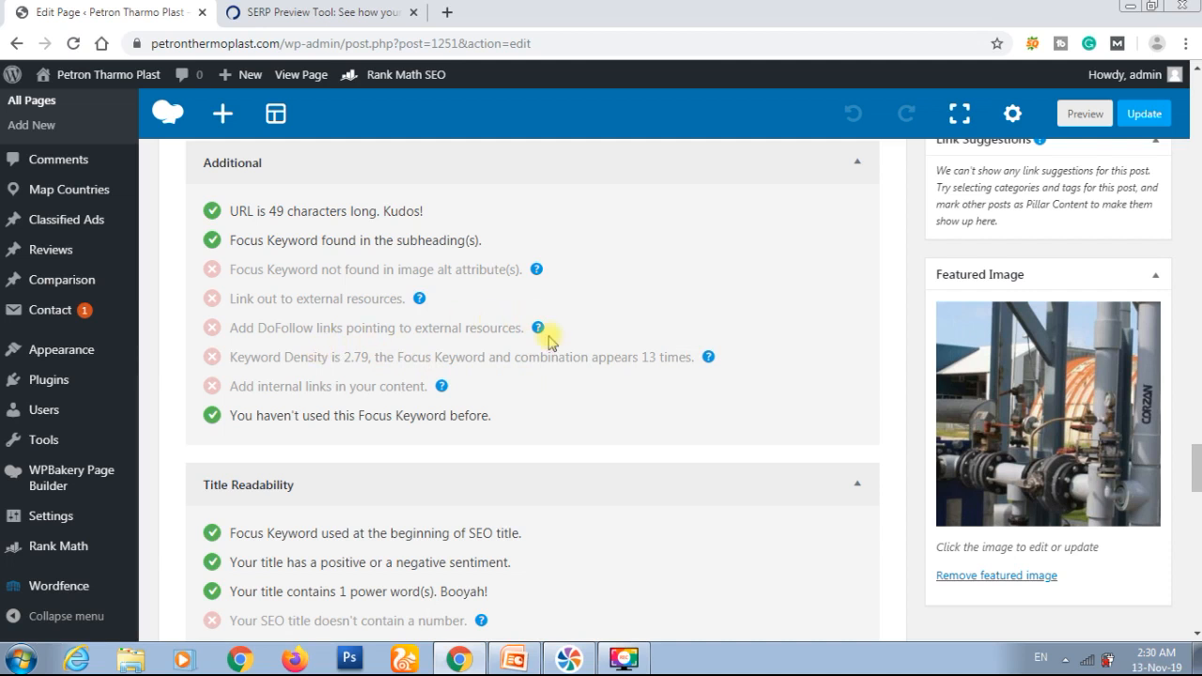
Step: Make "cpvc pipe fittings" the primary focus keyword ahead of "cpvc pipe" and review the SEO checks for it
{"action": "scroll", "coordinate": [549, 340], "scroll_direction": "up", "scroll_amount": 5}
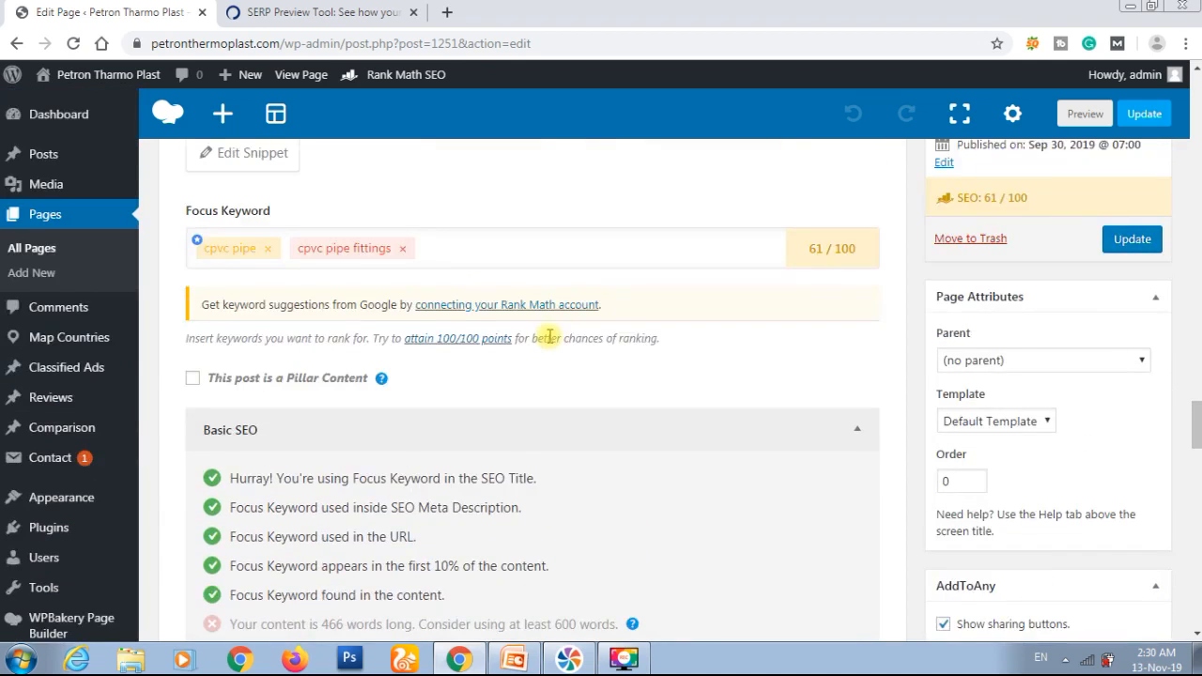
{"action": "left_click_drag", "start_coordinate": [338, 252], "coordinate": [247, 260]}
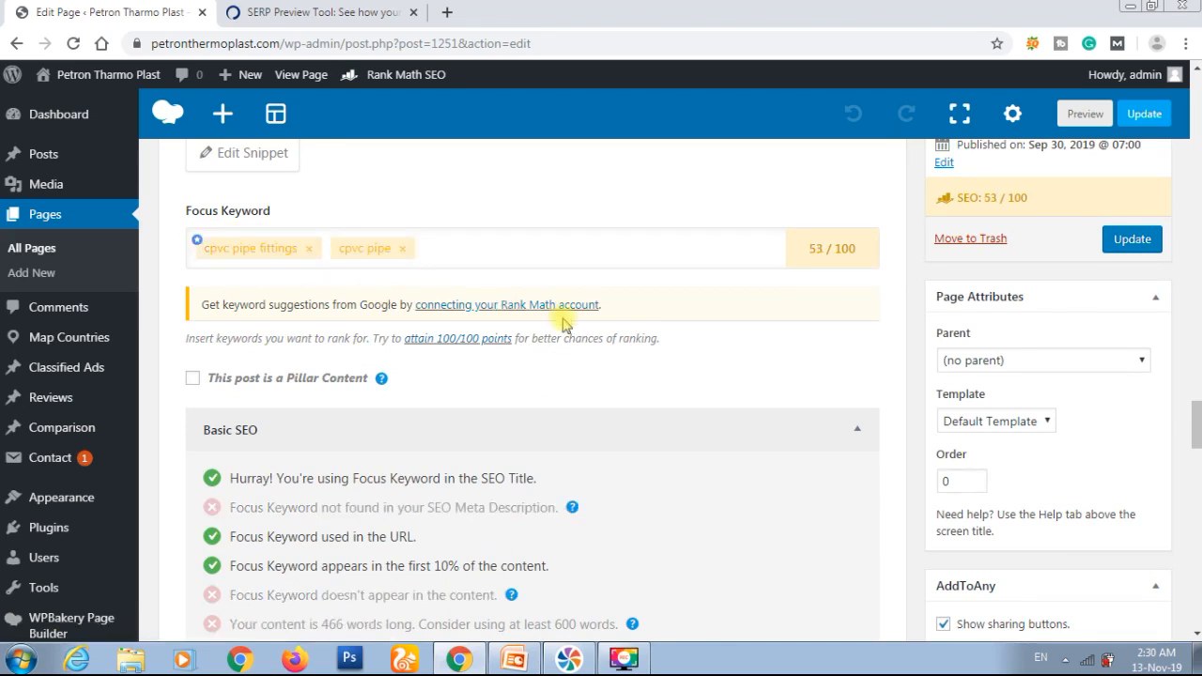
{"action": "scroll", "coordinate": [561, 314], "scroll_direction": "down", "scroll_amount": 3}
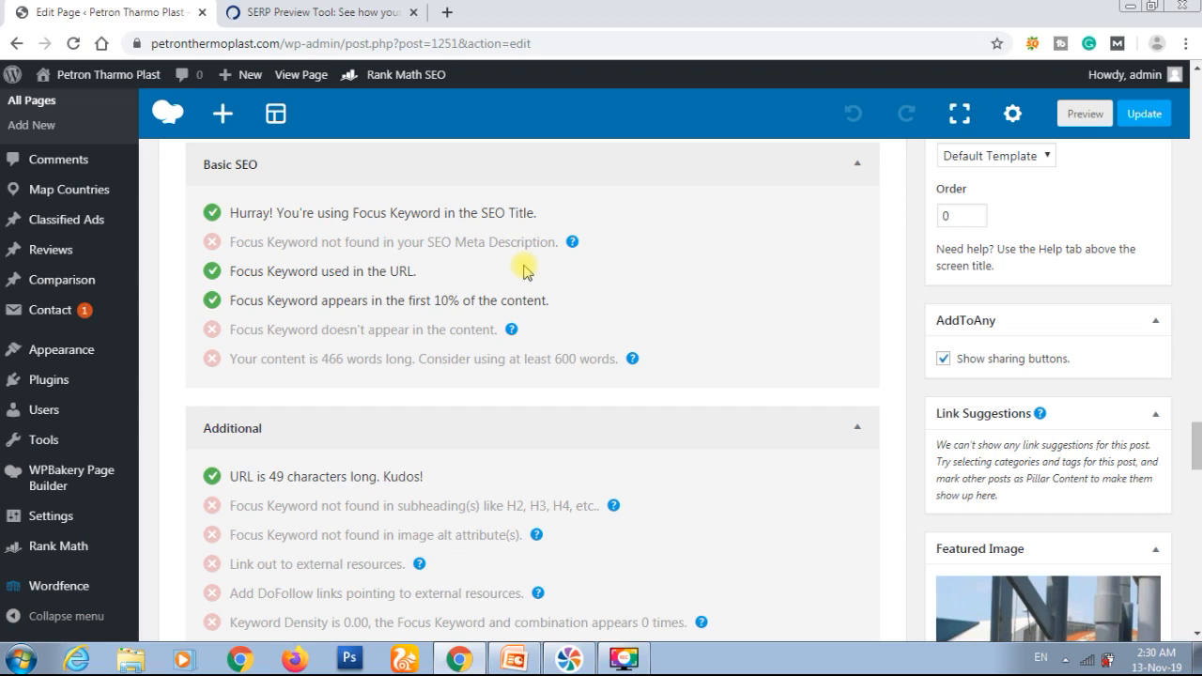
{"action": "scroll", "coordinate": [523, 271], "scroll_direction": "up", "scroll_amount": 2}
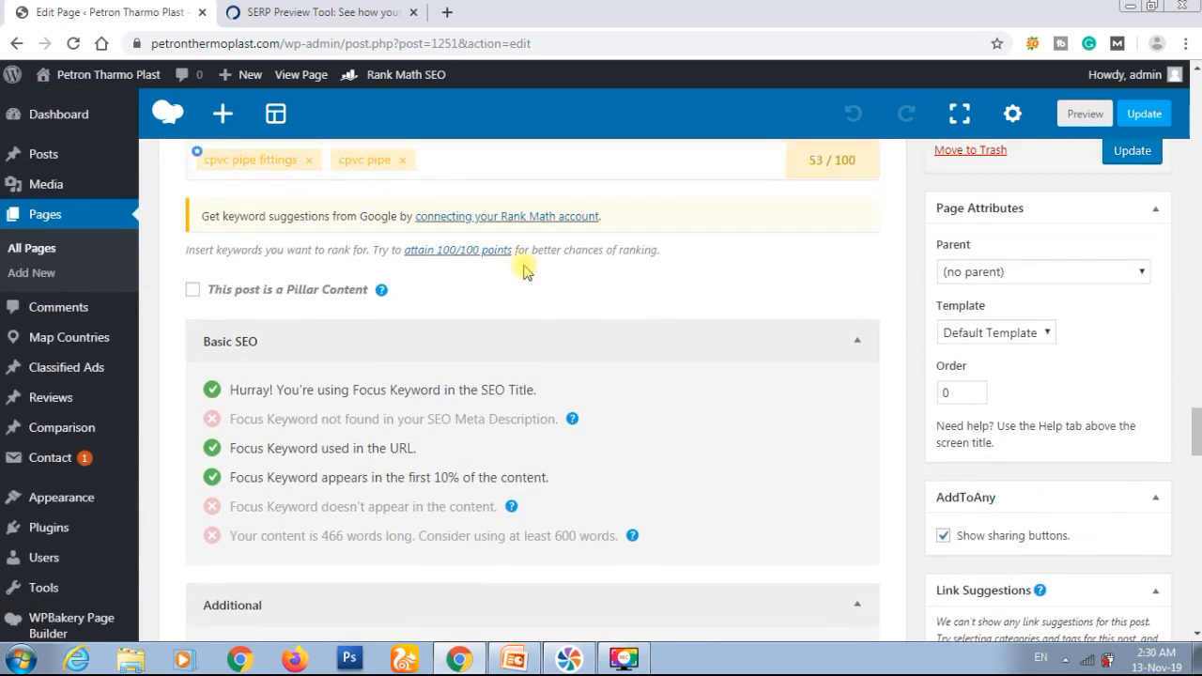
{"action": "scroll", "coordinate": [526, 269], "scroll_direction": "down", "scroll_amount": 3}
{"action": "scroll", "coordinate": [524, 267], "scroll_direction": "up", "scroll_amount": 3}
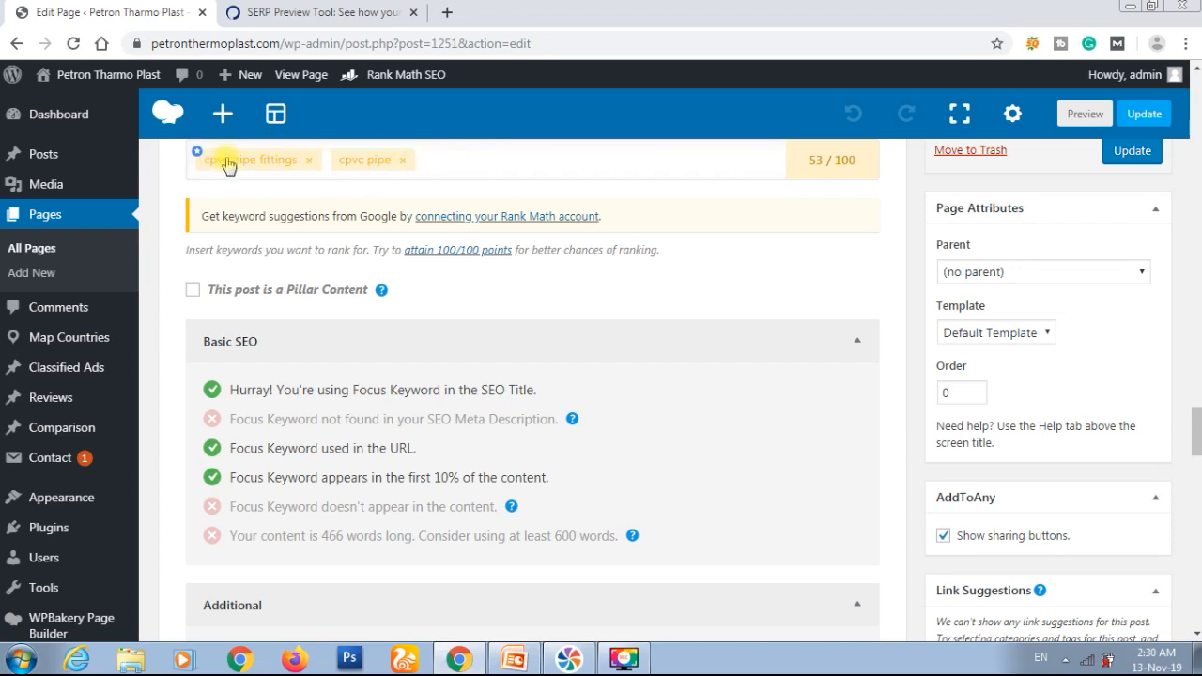
Step: Move "cpvc pipe" back ahead of "cpvc pipe fittings" as the primary focus keyword and review its SEO checks
{"action": "left_click_drag", "start_coordinate": [261, 166], "coordinate": [394, 162]}
{"action": "scroll", "coordinate": [478, 240], "scroll_direction": "down", "scroll_amount": 5}
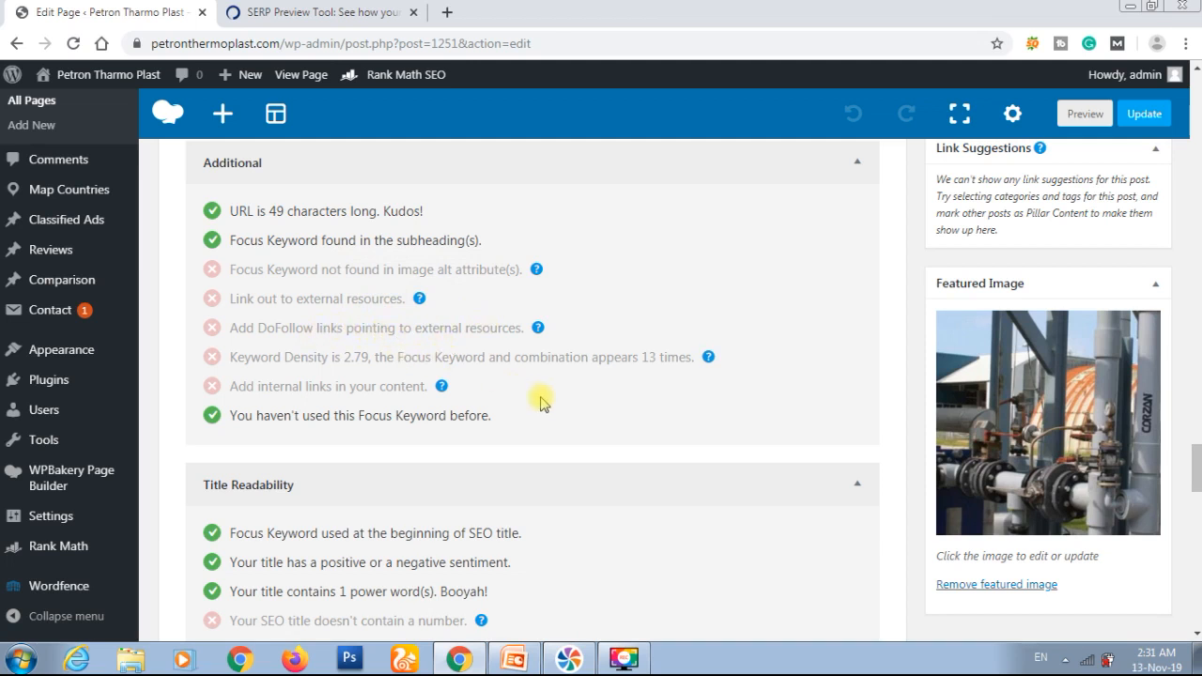
{"action": "scroll", "coordinate": [540, 401], "scroll_direction": "down", "scroll_amount": 3}
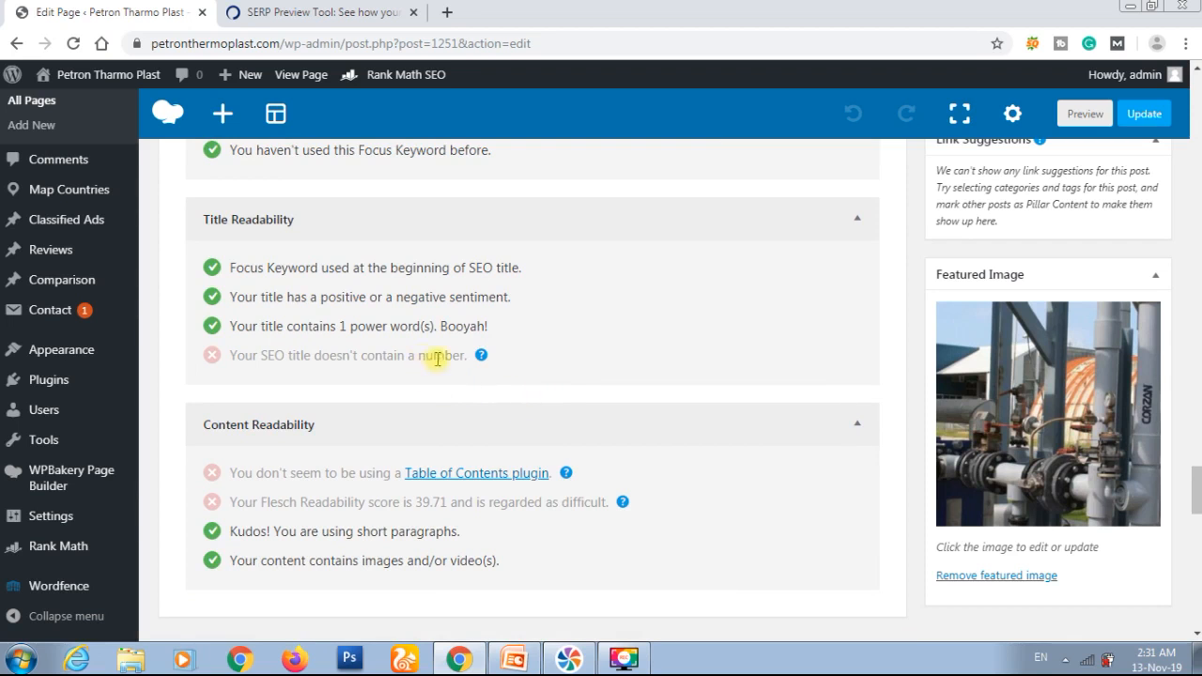
{"action": "scroll", "coordinate": [576, 380], "scroll_direction": "up", "scroll_amount": 12}
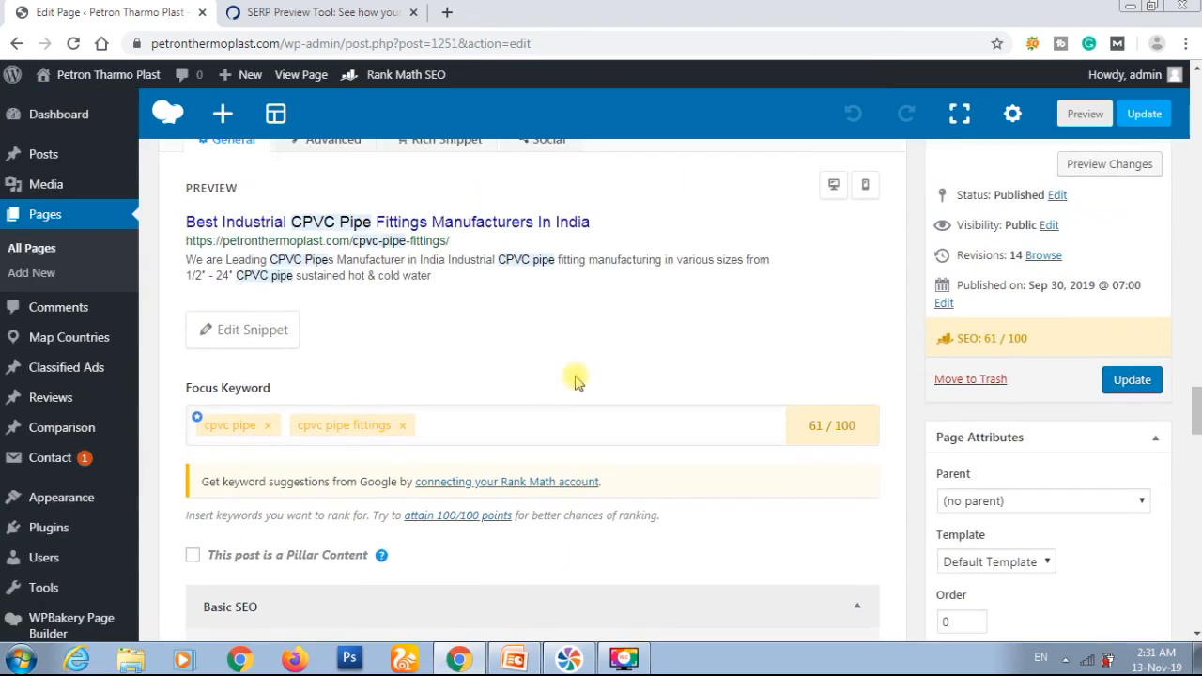
Step: Preview the page changes and examine the introduction text and the Product Ranges section
{"action": "scroll", "coordinate": [576, 380], "scroll_direction": "up", "scroll_amount": 15}
{"action": "scroll", "coordinate": [575, 380], "scroll_direction": "up", "scroll_amount": 4}
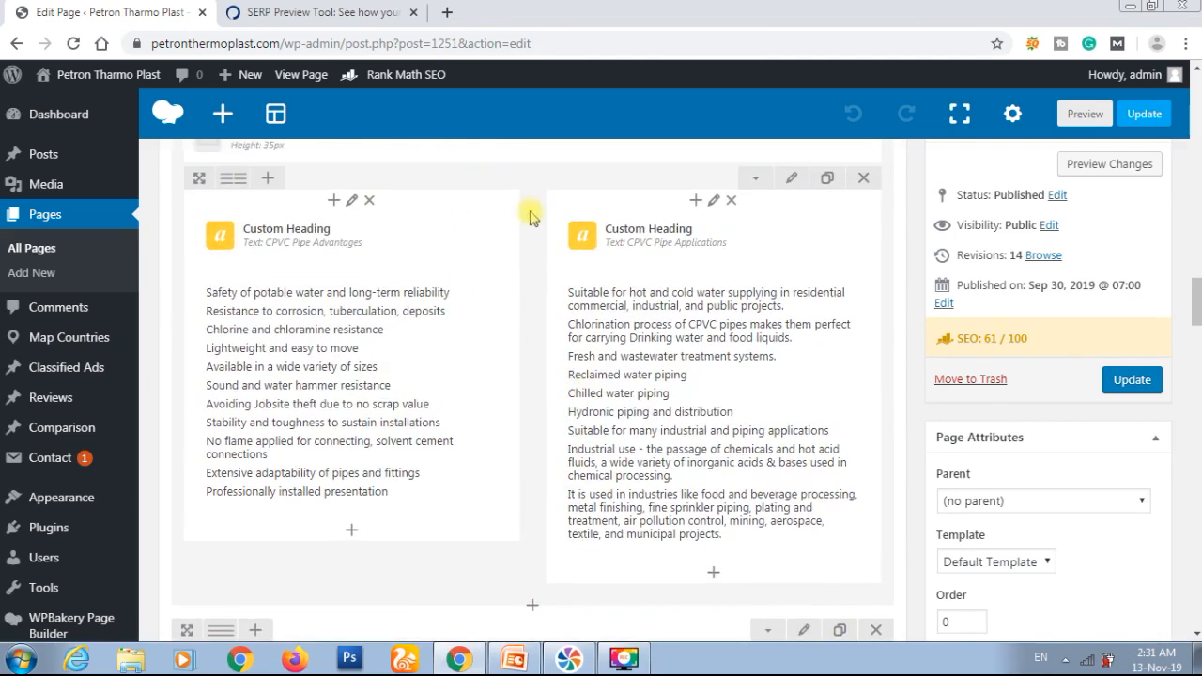
{"action": "scroll", "coordinate": [530, 218], "scroll_direction": "up", "scroll_amount": 12}
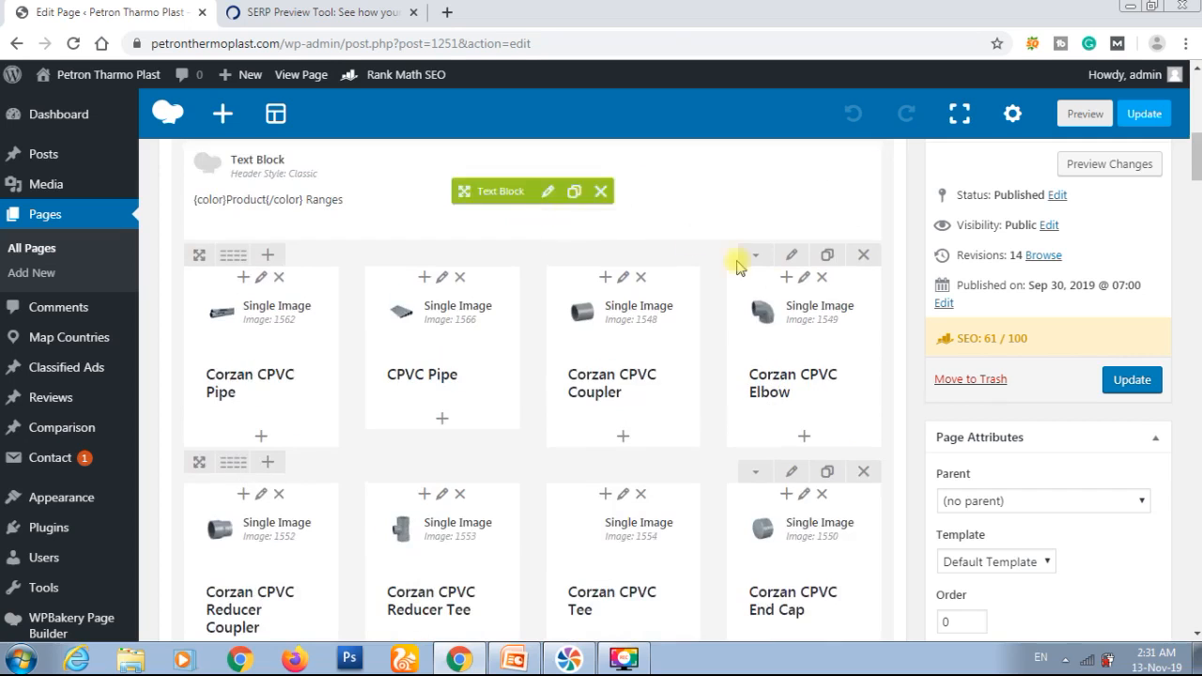
{"action": "left_click", "coordinate": [1100, 167]}
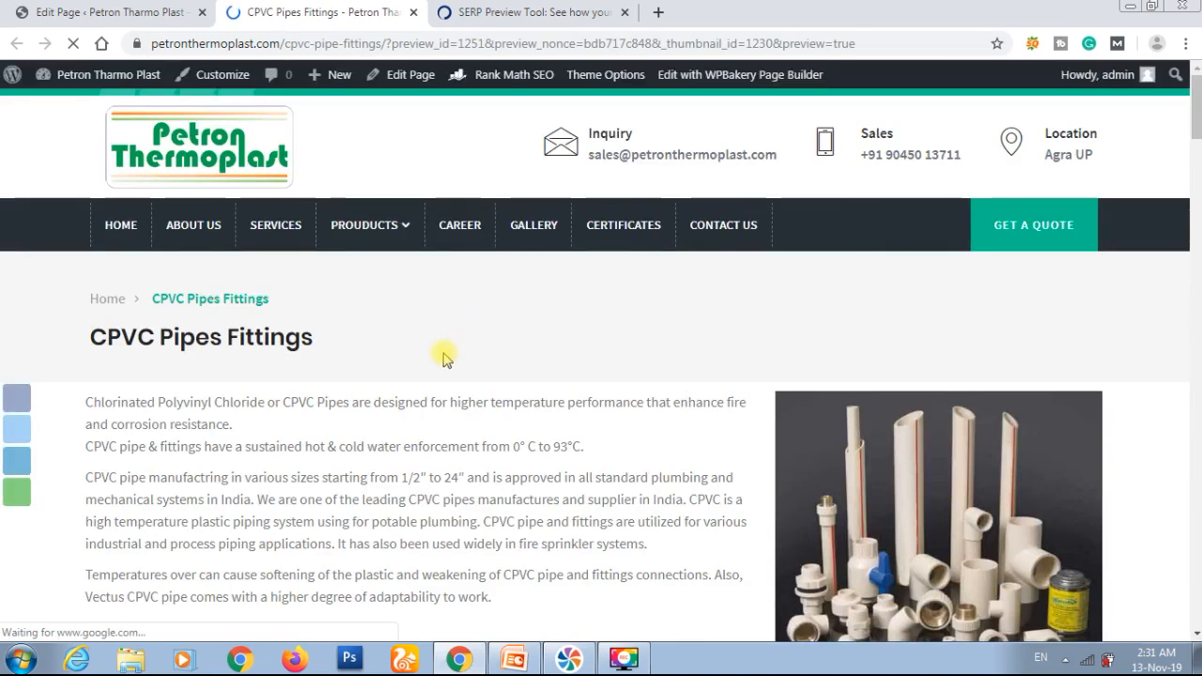
{"action": "scroll", "coordinate": [277, 404], "scroll_direction": "down", "scroll_amount": 1}
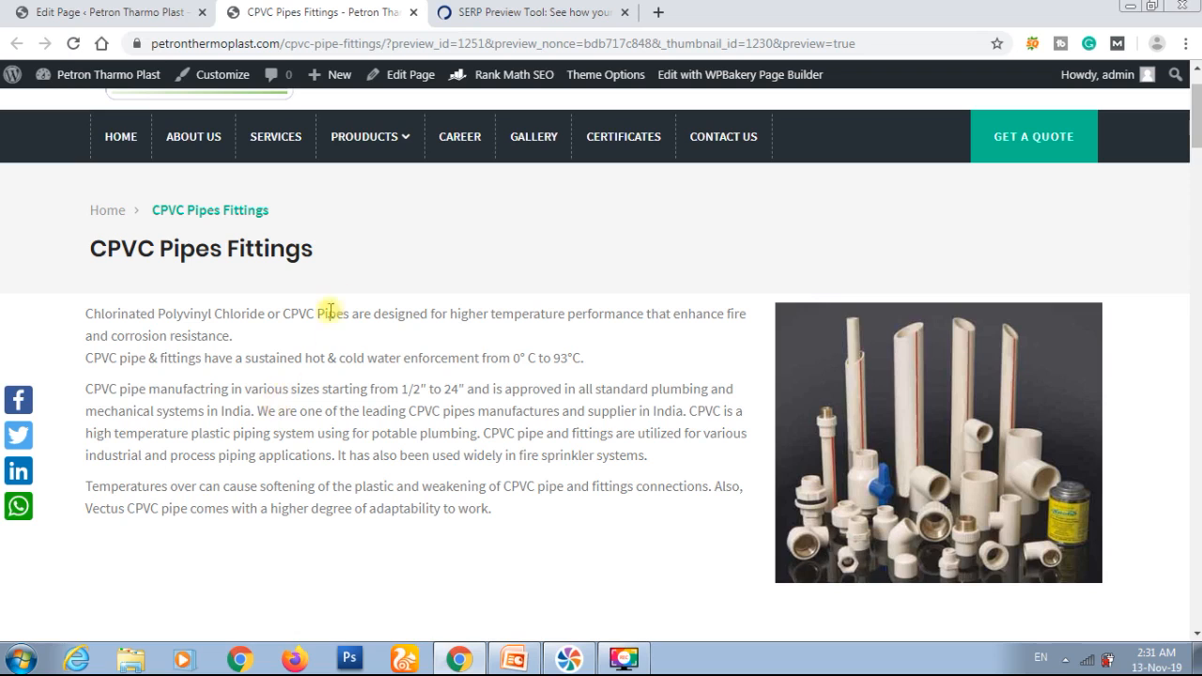
{"action": "mouse_move", "coordinate": [413, 141]}
{"action": "scroll", "coordinate": [338, 395], "scroll_direction": "down", "scroll_amount": 4}
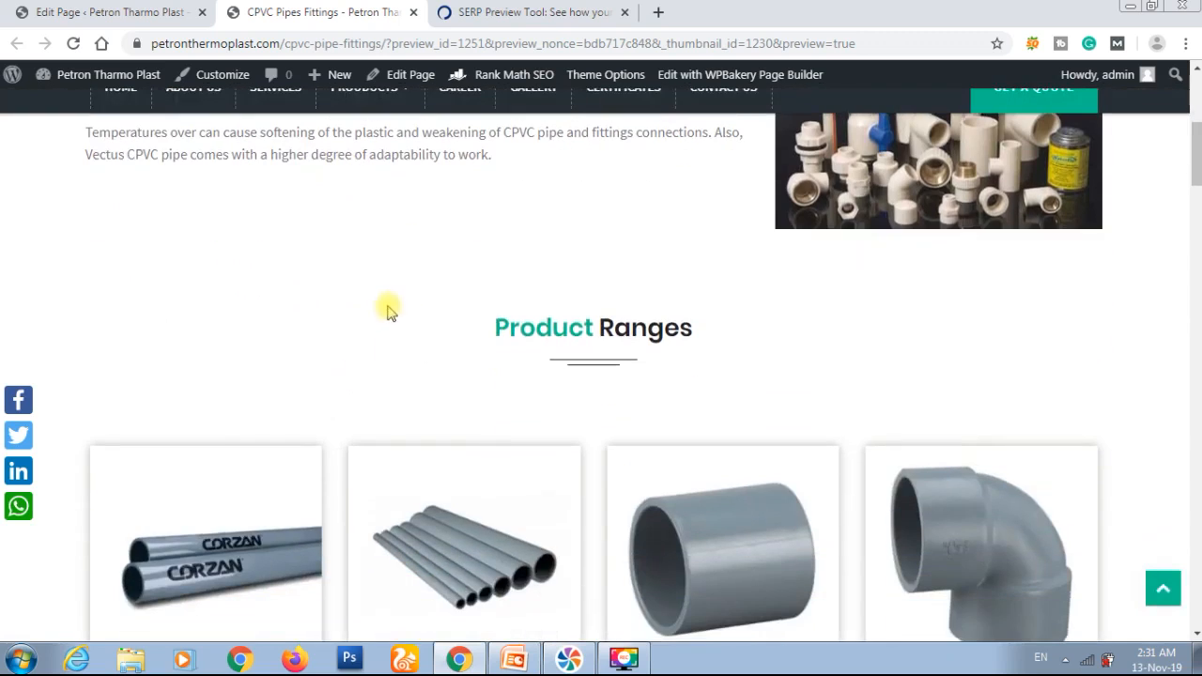
{"action": "scroll", "coordinate": [451, 320], "scroll_direction": "down", "scroll_amount": 8}
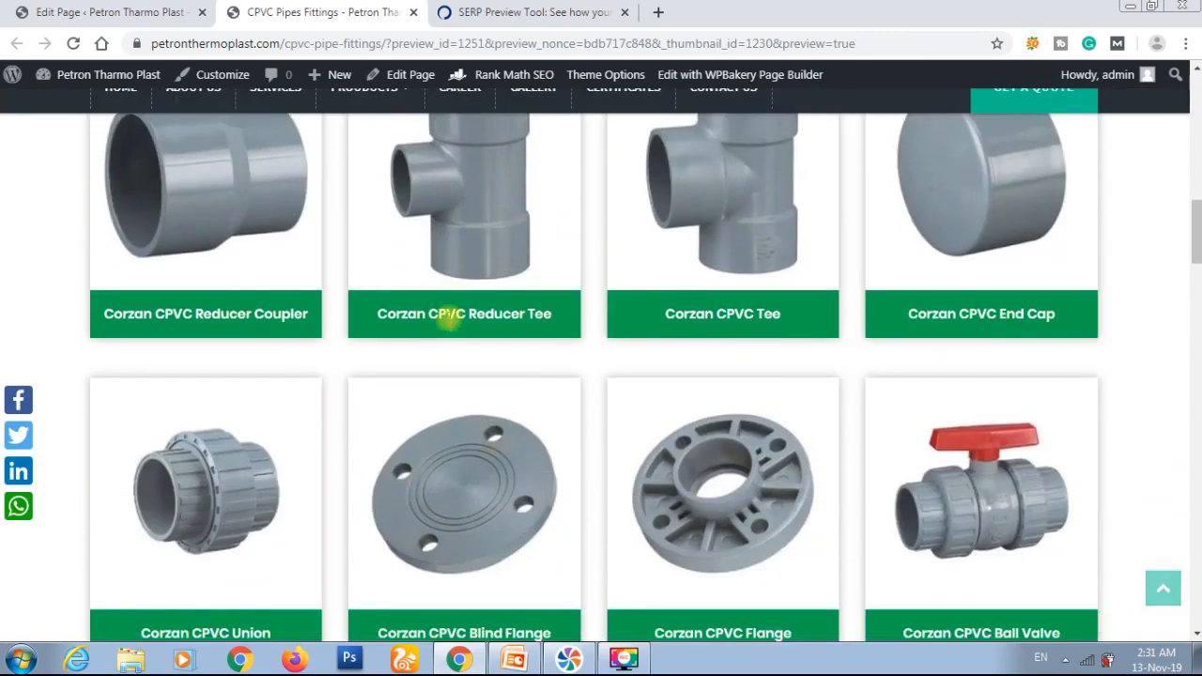
Step: Look through the Specifications table and the FAQ section of the previewed page for text suitable for a link
{"action": "scroll", "coordinate": [445, 314], "scroll_direction": "up", "scroll_amount": 3}
{"action": "key", "text": "ctrl+f"}
{"action": "scroll", "coordinate": [507, 371], "scroll_direction": "down", "scroll_amount": 15}
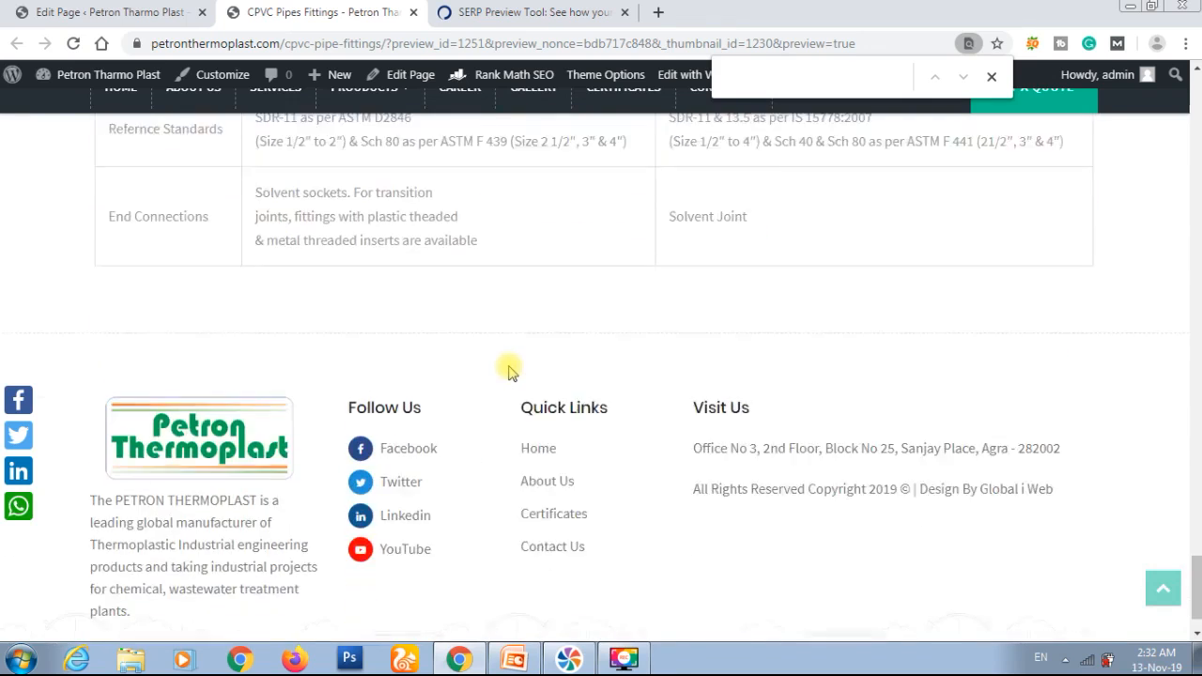
{"action": "scroll", "coordinate": [508, 371], "scroll_direction": "up", "scroll_amount": 3}
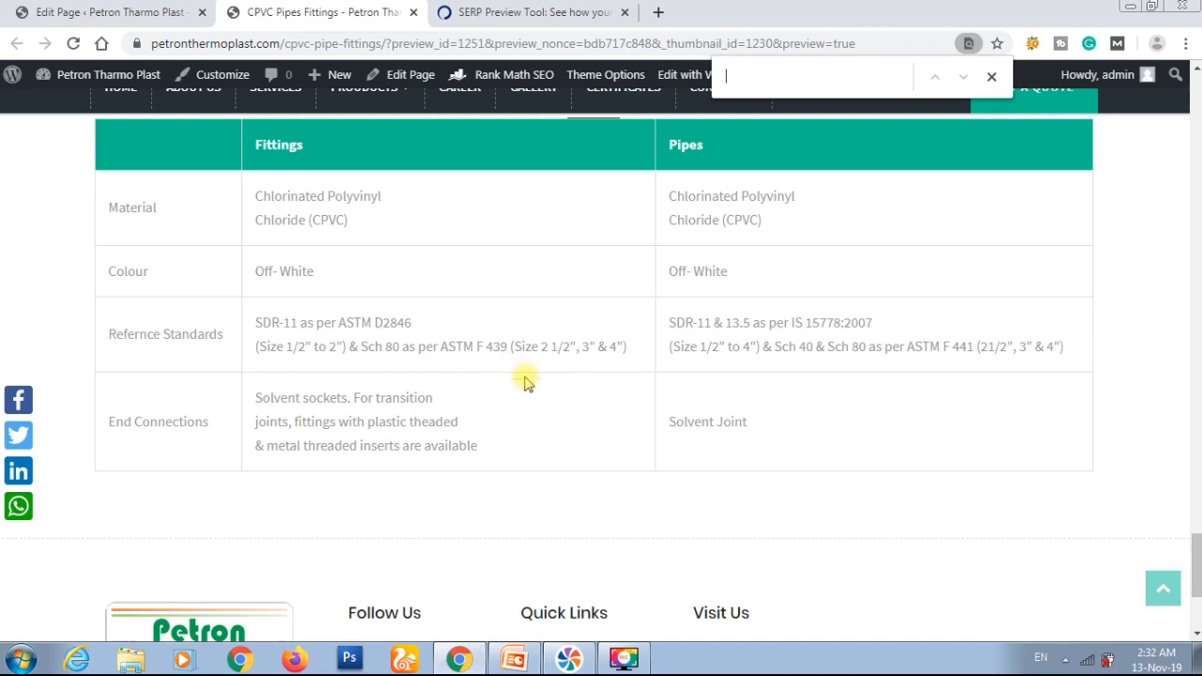
{"action": "scroll", "coordinate": [687, 416], "scroll_direction": "up", "scroll_amount": 3}
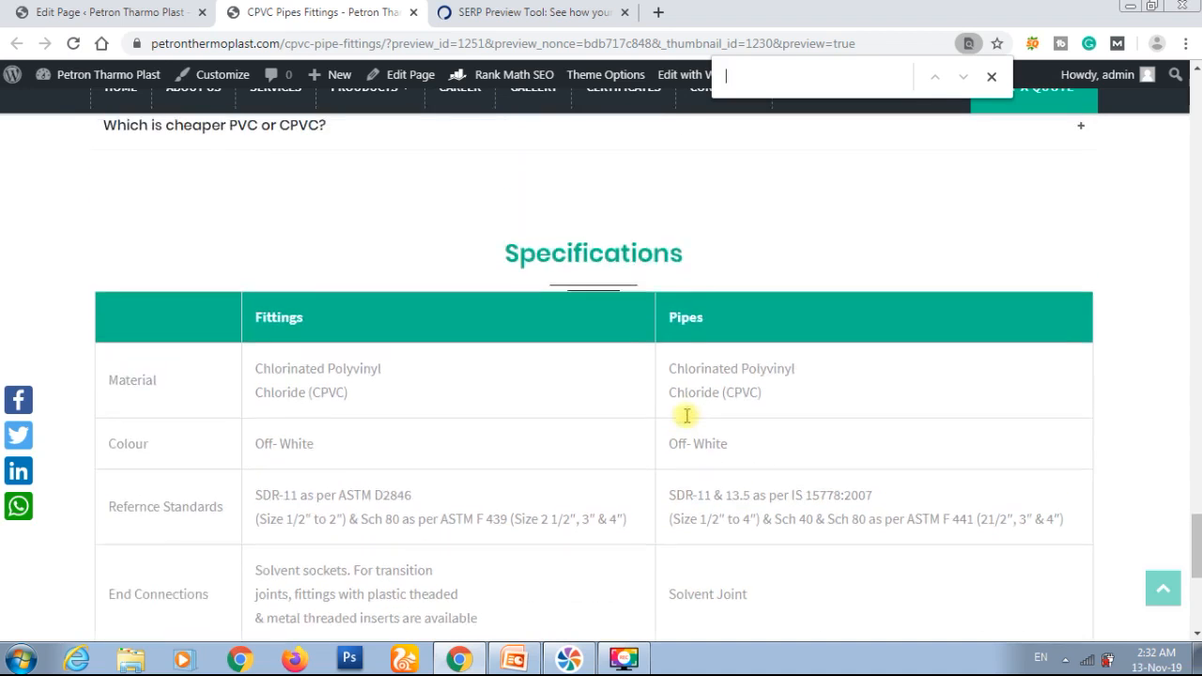
{"action": "scroll", "coordinate": [686, 416], "scroll_direction": "down", "scroll_amount": 3}
{"action": "scroll", "coordinate": [686, 416], "scroll_direction": "up", "scroll_amount": 4}
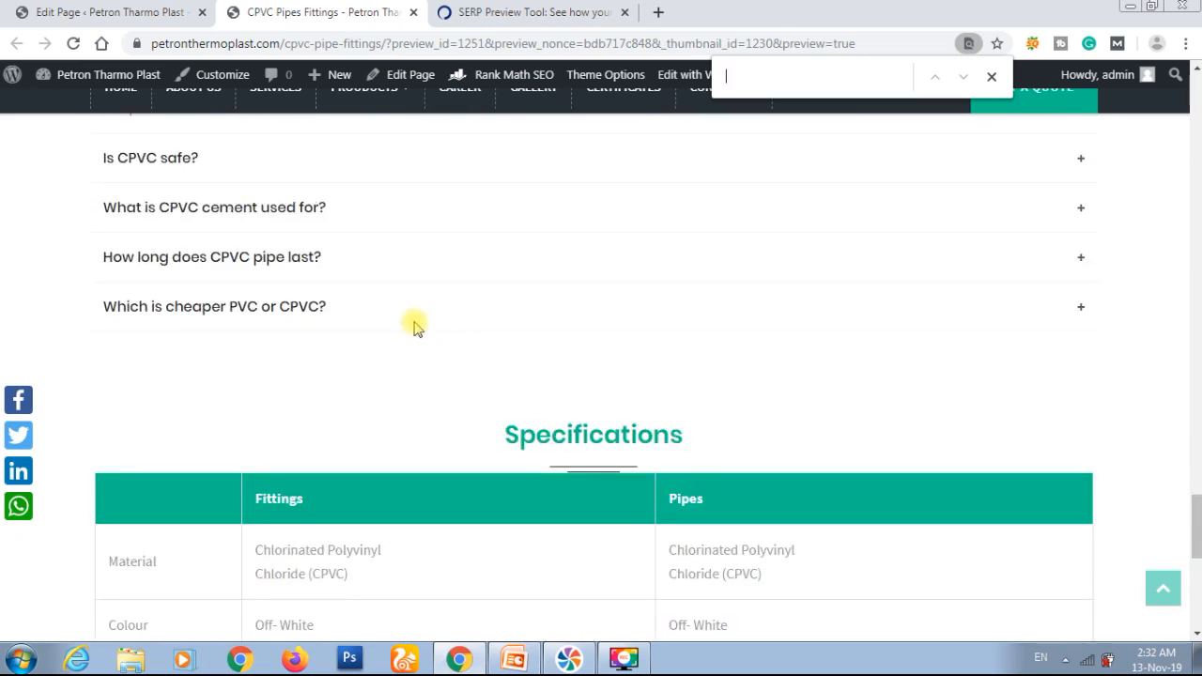
Step: Read the FAQ answers on PVC versus CPVC cost, CPVC pipe lifespan, CPVC cement and CPVC safety
{"action": "left_click", "coordinate": [332, 305]}
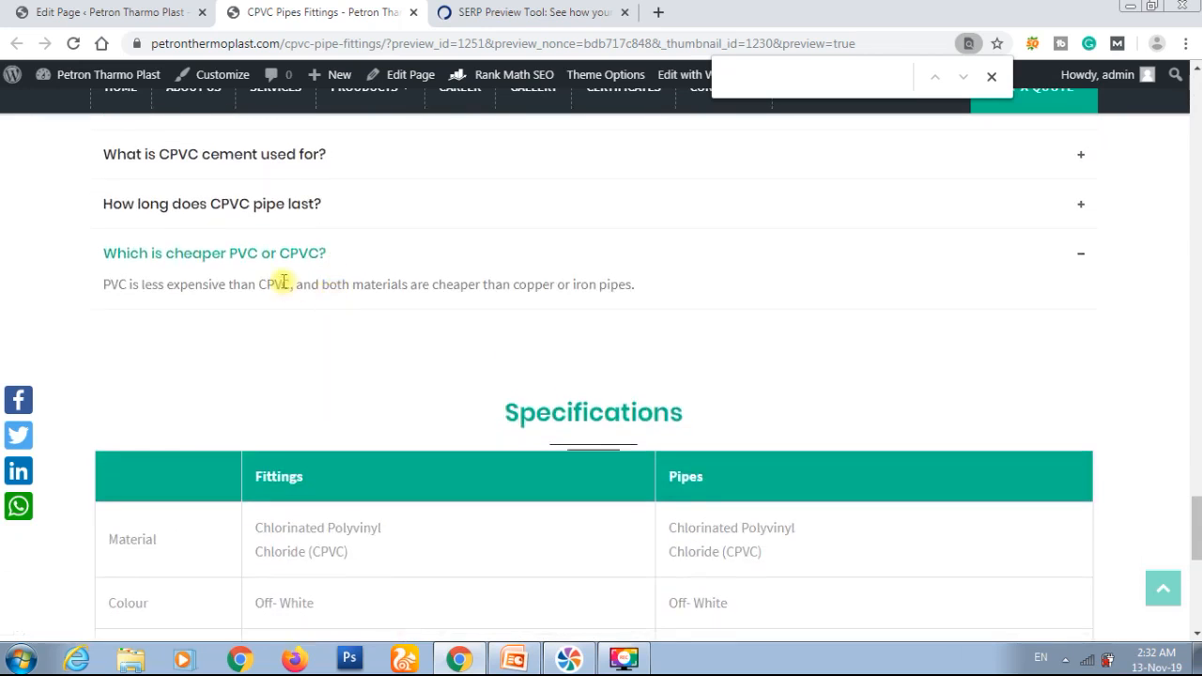
{"action": "left_click", "coordinate": [307, 209]}
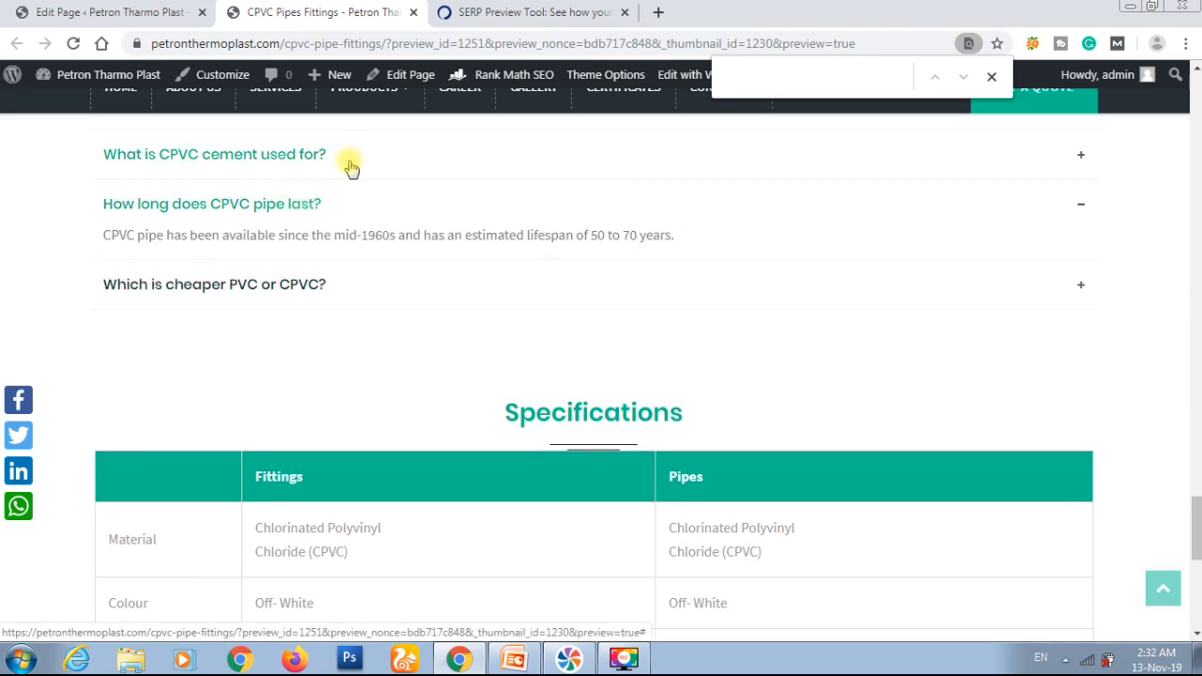
{"action": "left_click", "coordinate": [349, 163]}
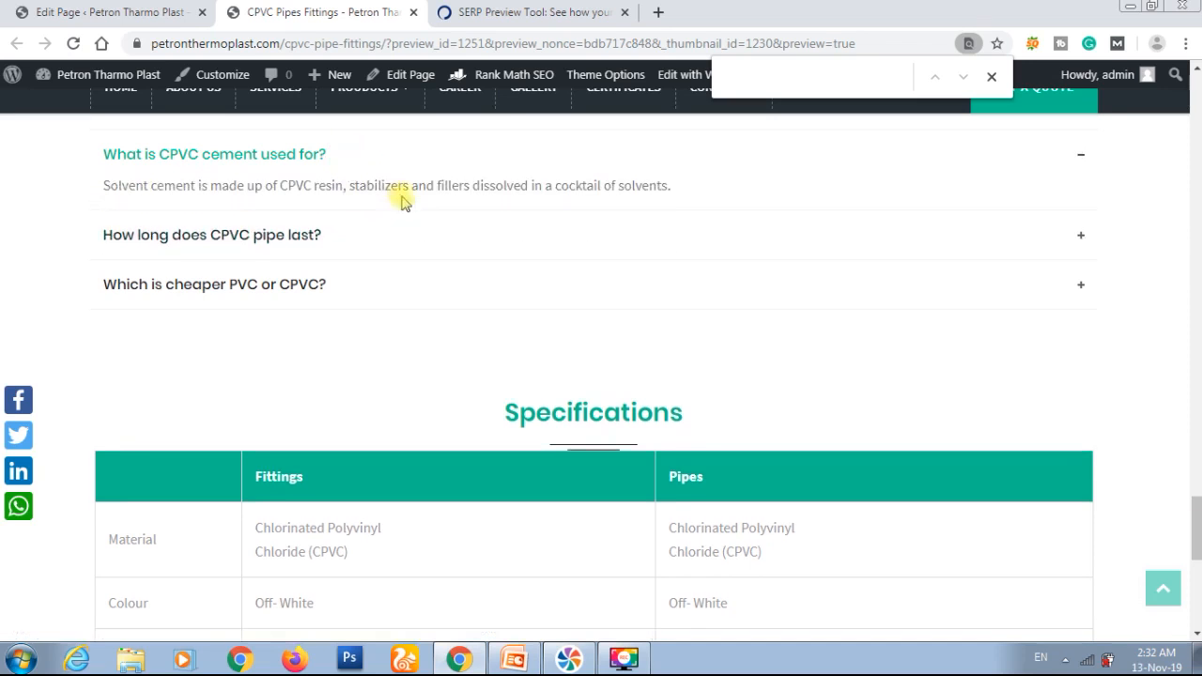
{"action": "scroll", "coordinate": [402, 202], "scroll_direction": "up", "scroll_amount": 1}
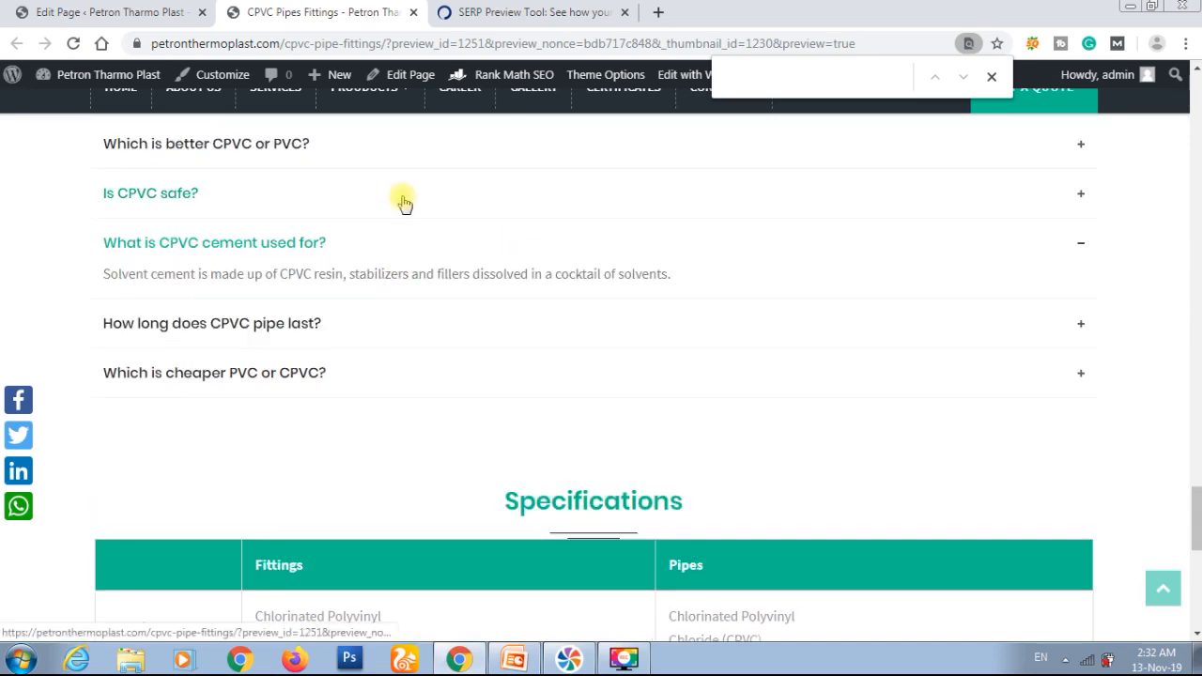
{"action": "left_click", "coordinate": [403, 199]}
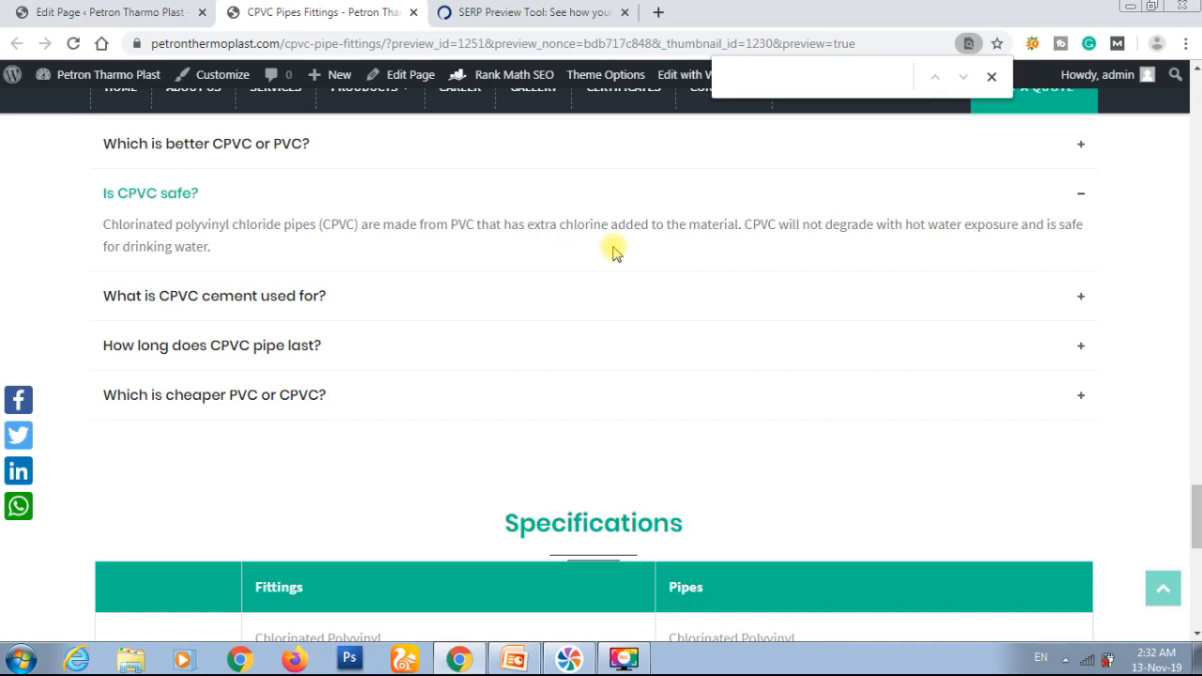
Step: Copy "Chlorinated Polyvinyl Chloride" from the Pipes material cell in the Specifications table and search Google for it in a new tab
{"action": "scroll", "coordinate": [612, 251], "scroll_direction": "down", "scroll_amount": 4}
{"action": "left_click_drag", "start_coordinate": [670, 265], "coordinate": [717, 288]}
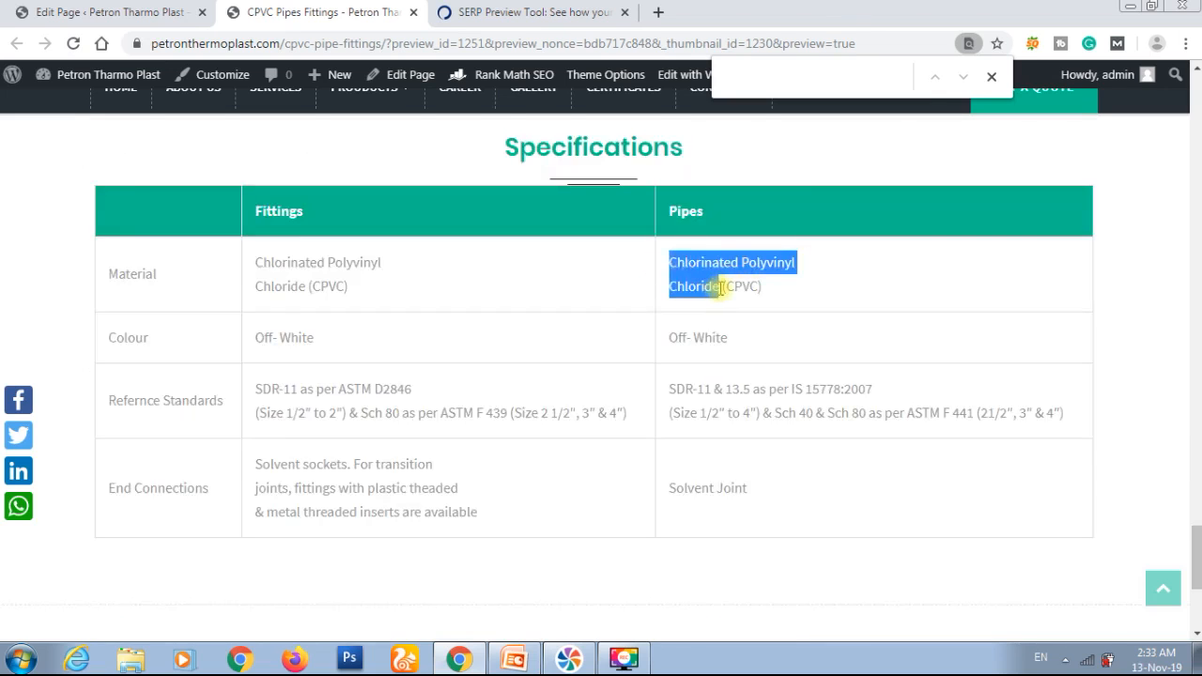
{"action": "key", "text": "ctrl+c"}
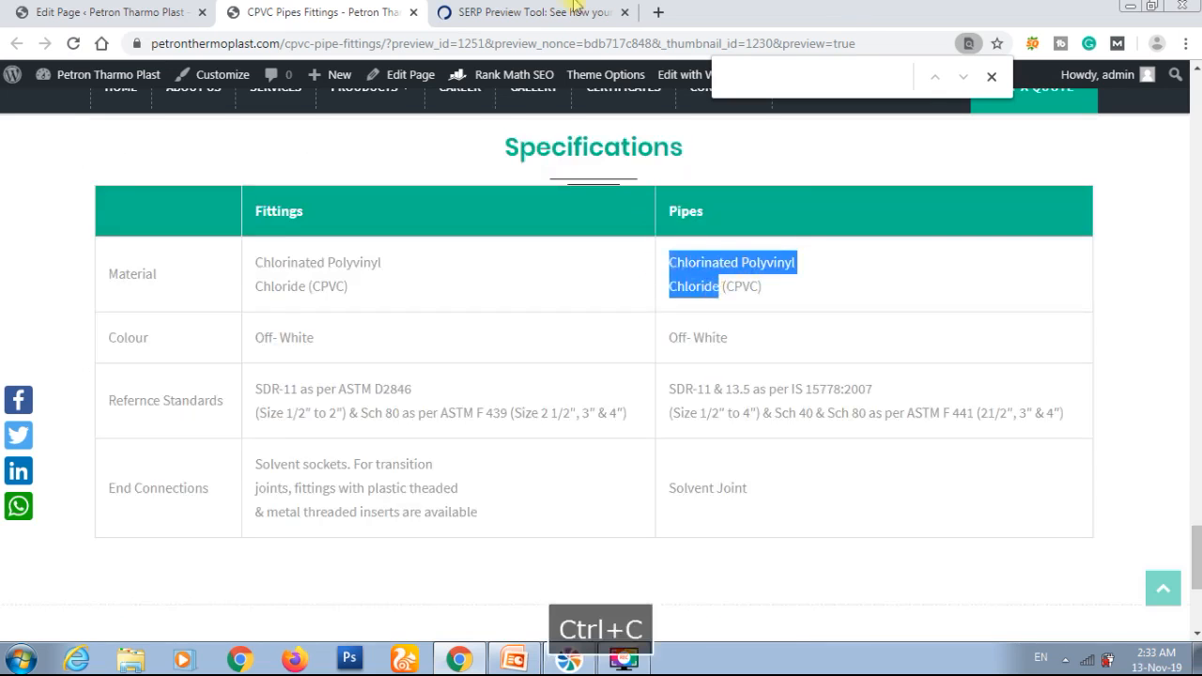
{"action": "left_click", "coordinate": [659, 13]}
{"action": "key", "text": "ctrl+v"}
{"action": "key", "text": "Return"}
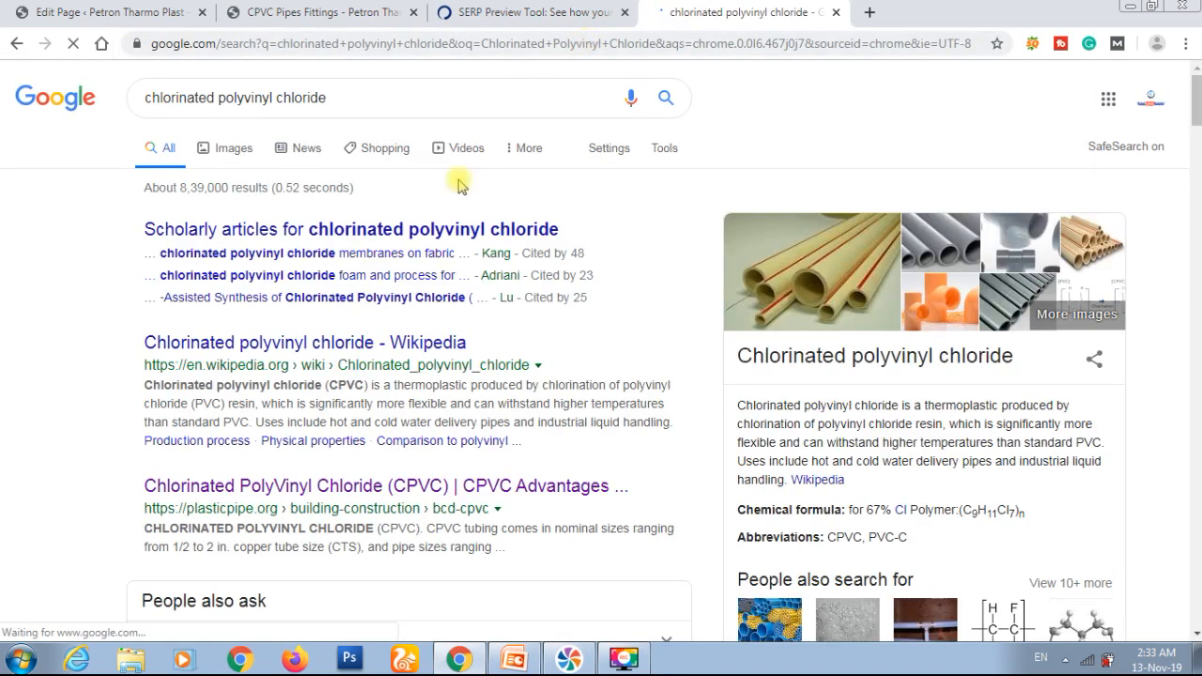
Step: Open the Wikipedia article on chlorinated polyvinyl chloride and copy its URL
{"action": "left_click", "coordinate": [357, 347]}
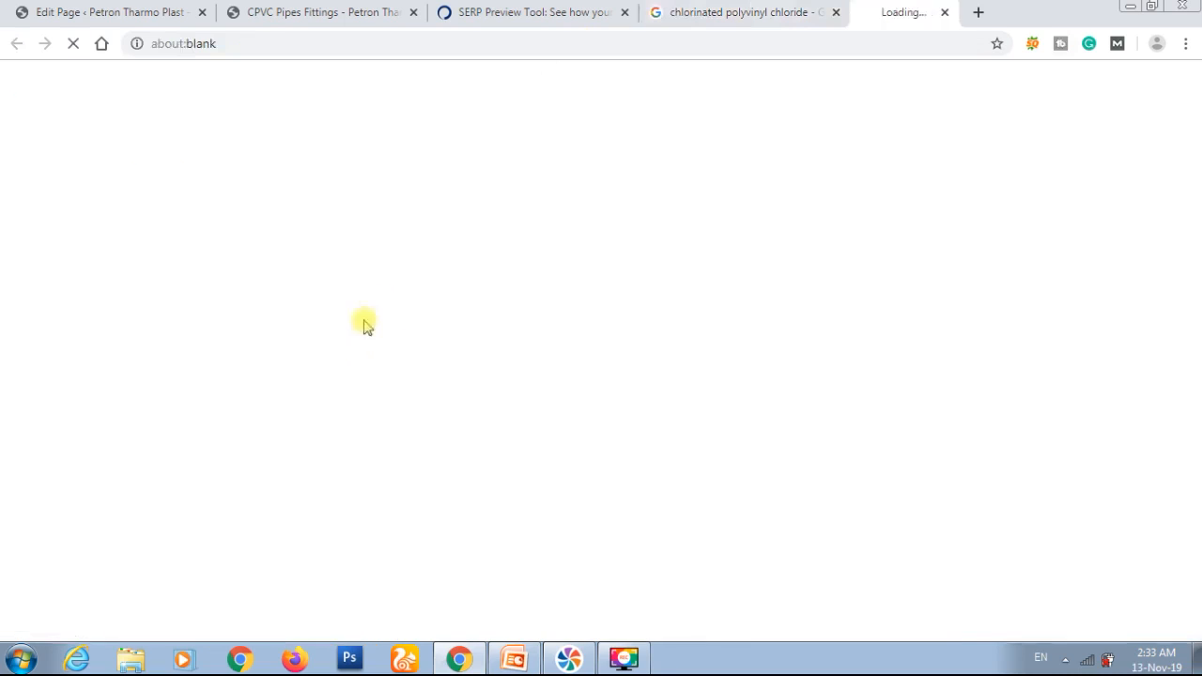
{"action": "left_click", "coordinate": [581, 44]}
{"action": "key", "text": "ctrl+c"}
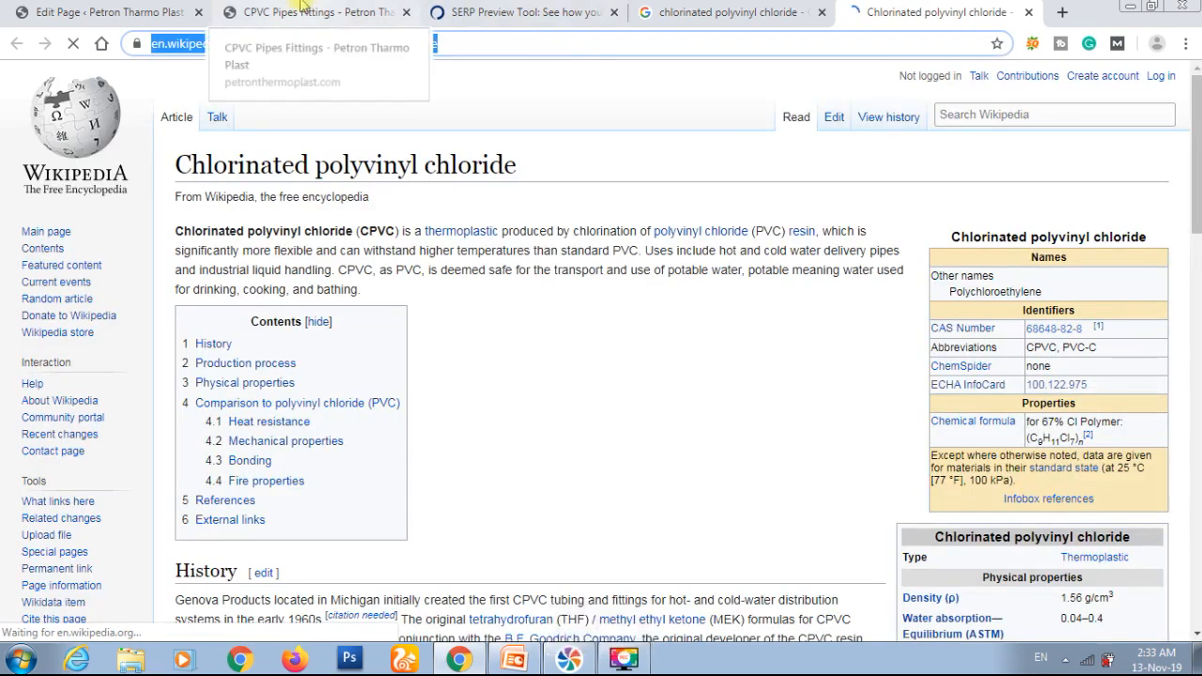
Step: Return to the page editor by way of the preview and open the contents of the Specifications text block for editing
{"action": "left_click", "coordinate": [310, 12]}
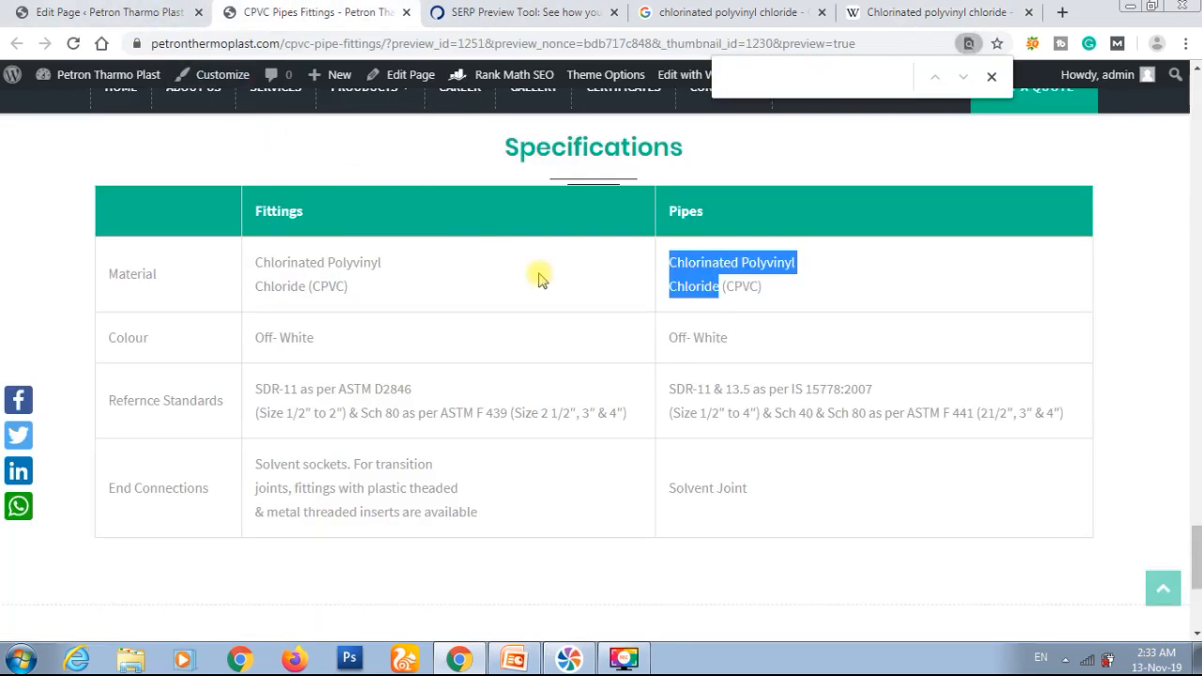
{"action": "double_click", "coordinate": [742, 286]}
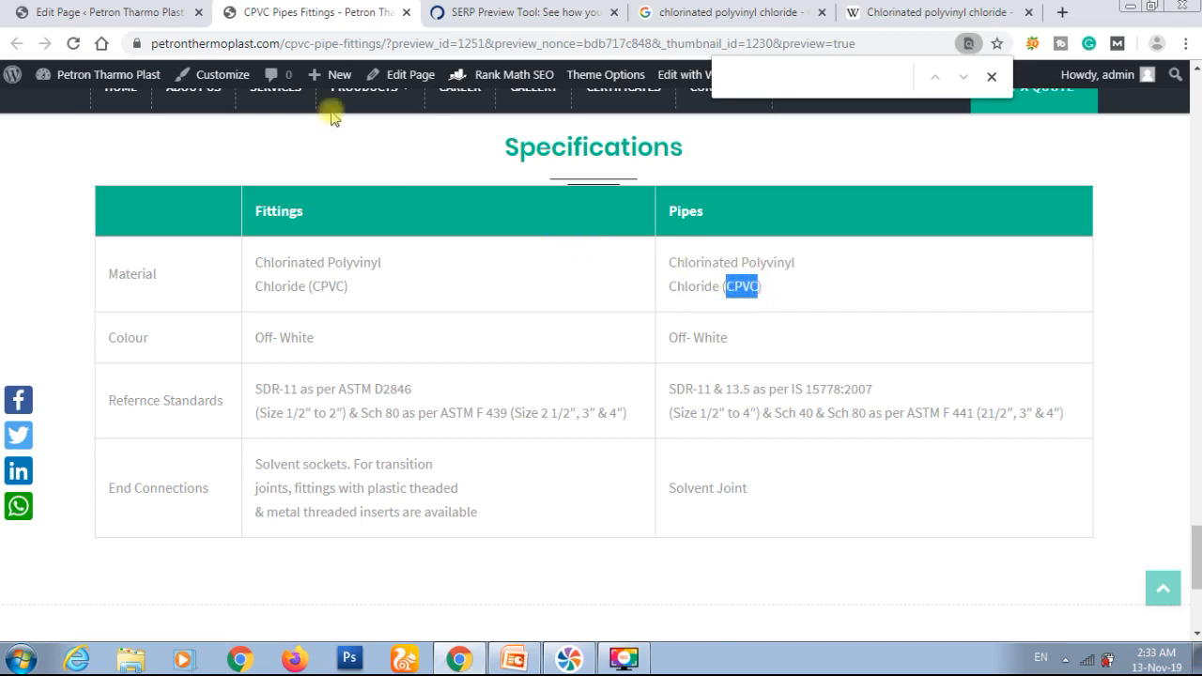
{"action": "left_click", "coordinate": [150, 11]}
{"action": "scroll", "coordinate": [450, 281], "scroll_direction": "down", "scroll_amount": 20}
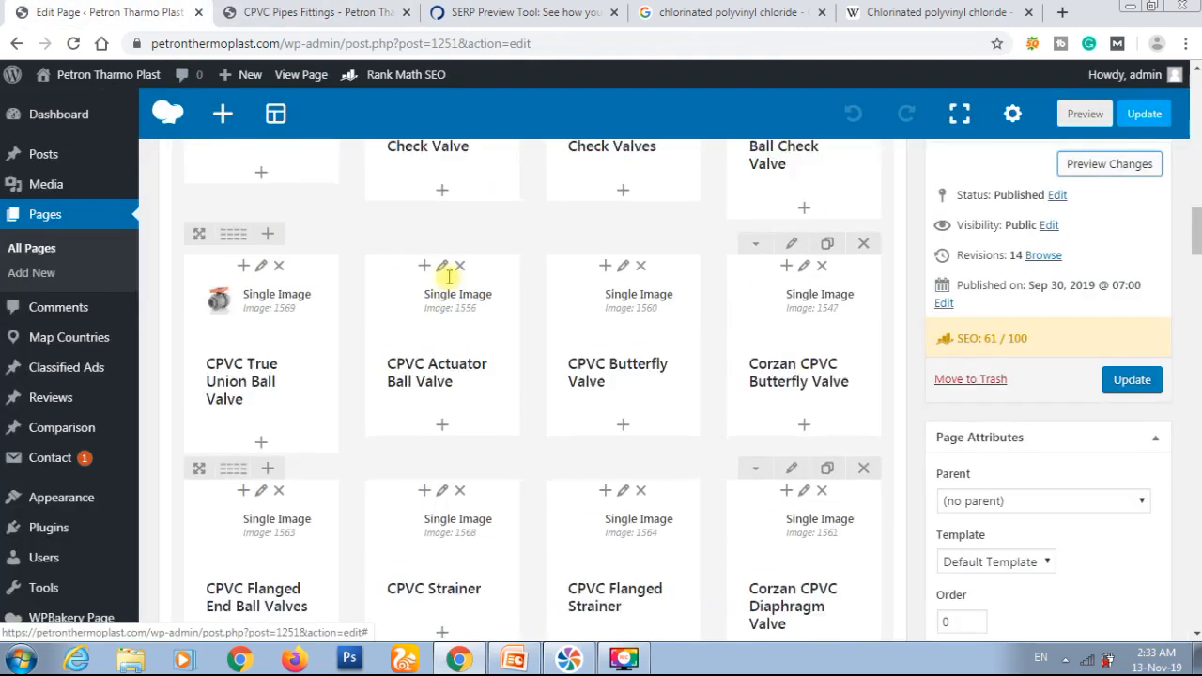
{"action": "scroll", "coordinate": [449, 282], "scroll_direction": "down", "scroll_amount": 2}
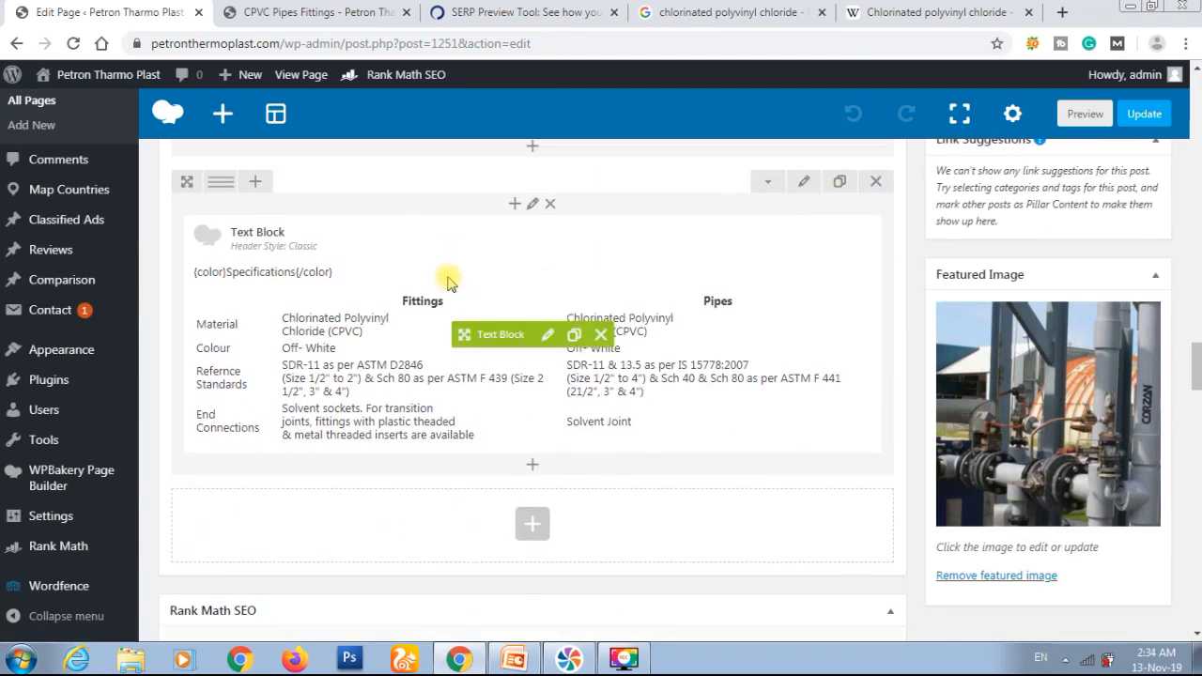
{"action": "left_click", "coordinate": [545, 334]}
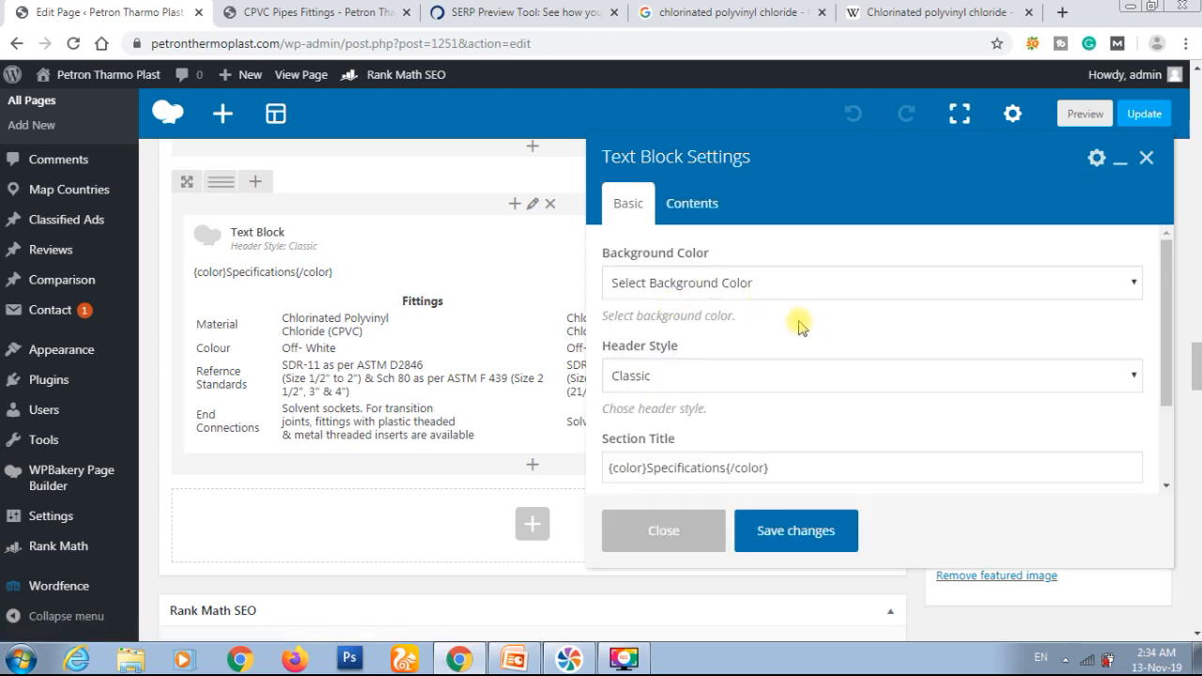
{"action": "scroll", "coordinate": [799, 324], "scroll_direction": "down", "scroll_amount": 3}
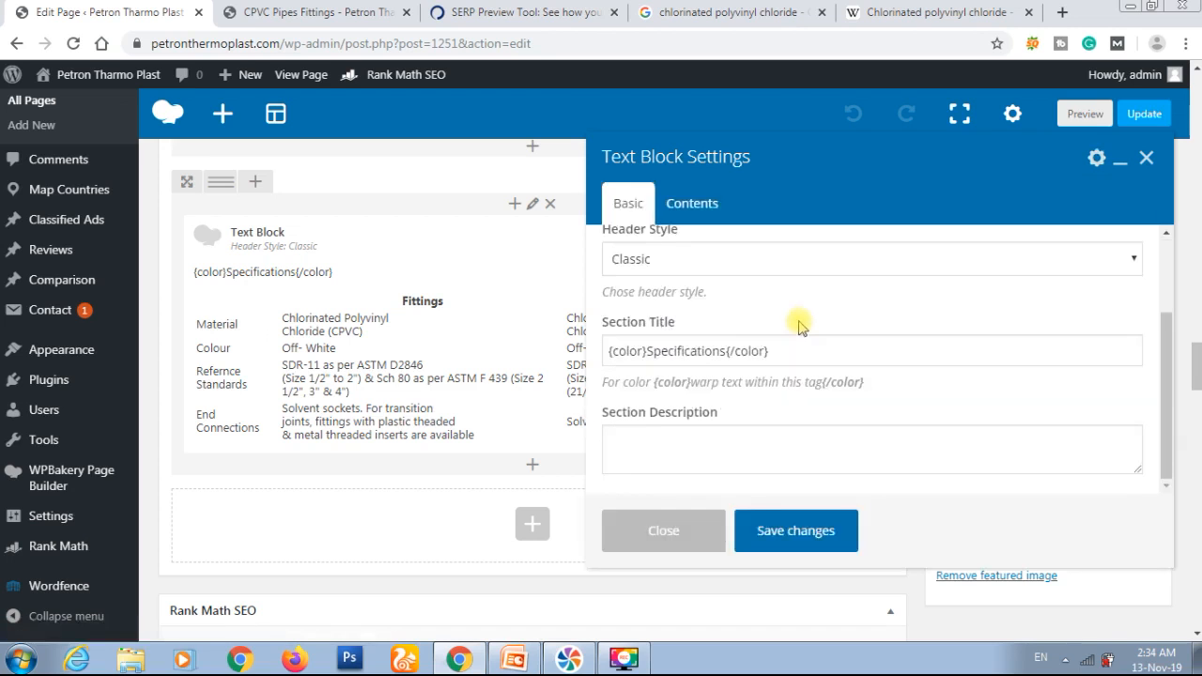
{"action": "scroll", "coordinate": [799, 324], "scroll_direction": "down", "scroll_amount": 5}
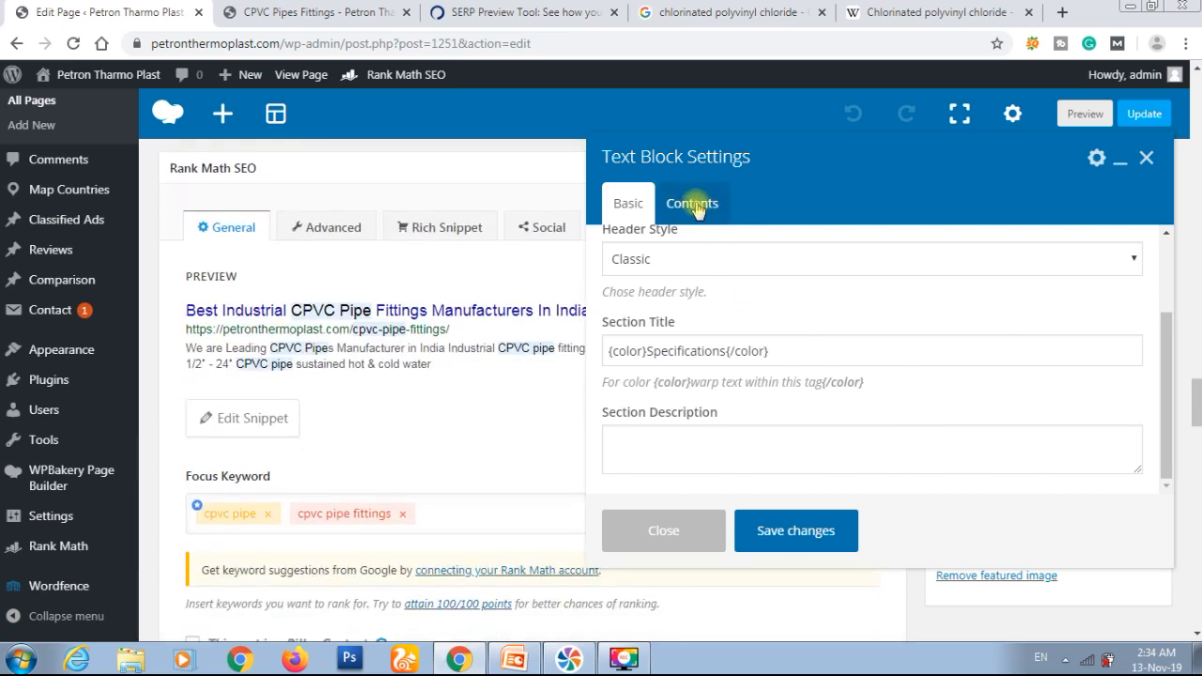
{"action": "left_click", "coordinate": [694, 205]}
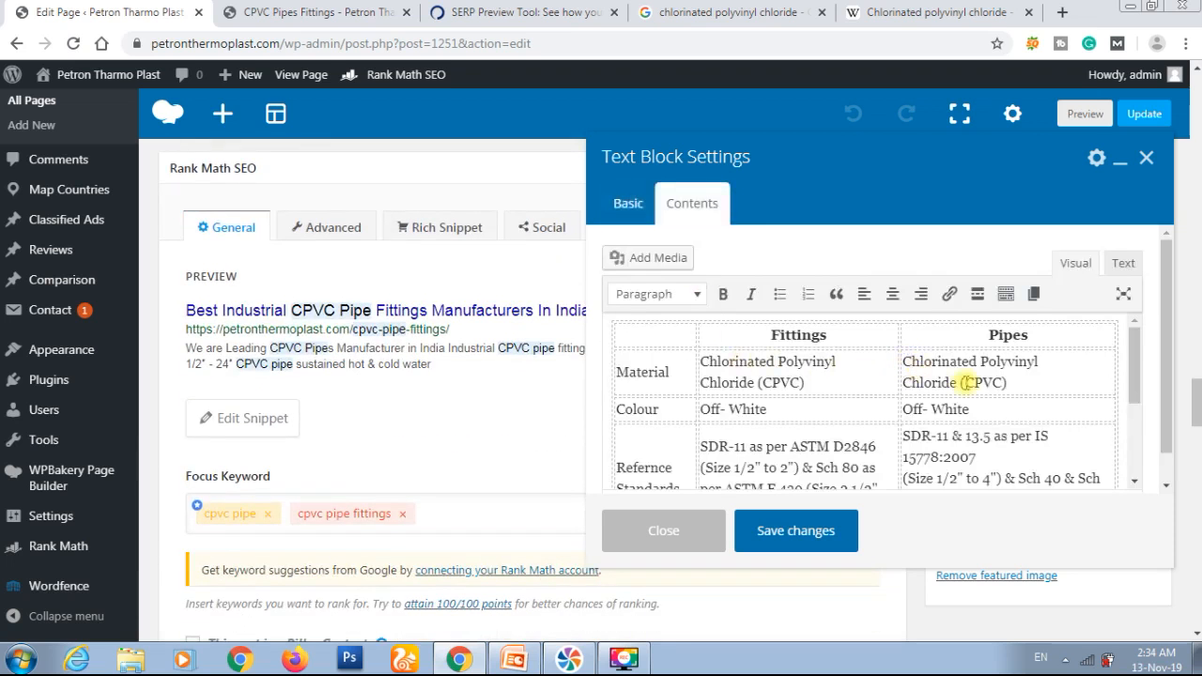
Step: Link "CPVC" in the Pipes material cell to the copied Wikipedia URL, opening in a new tab with nofollow and sponsored, and save the block
{"action": "left_click_drag", "start_coordinate": [966, 382], "coordinate": [995, 380]}
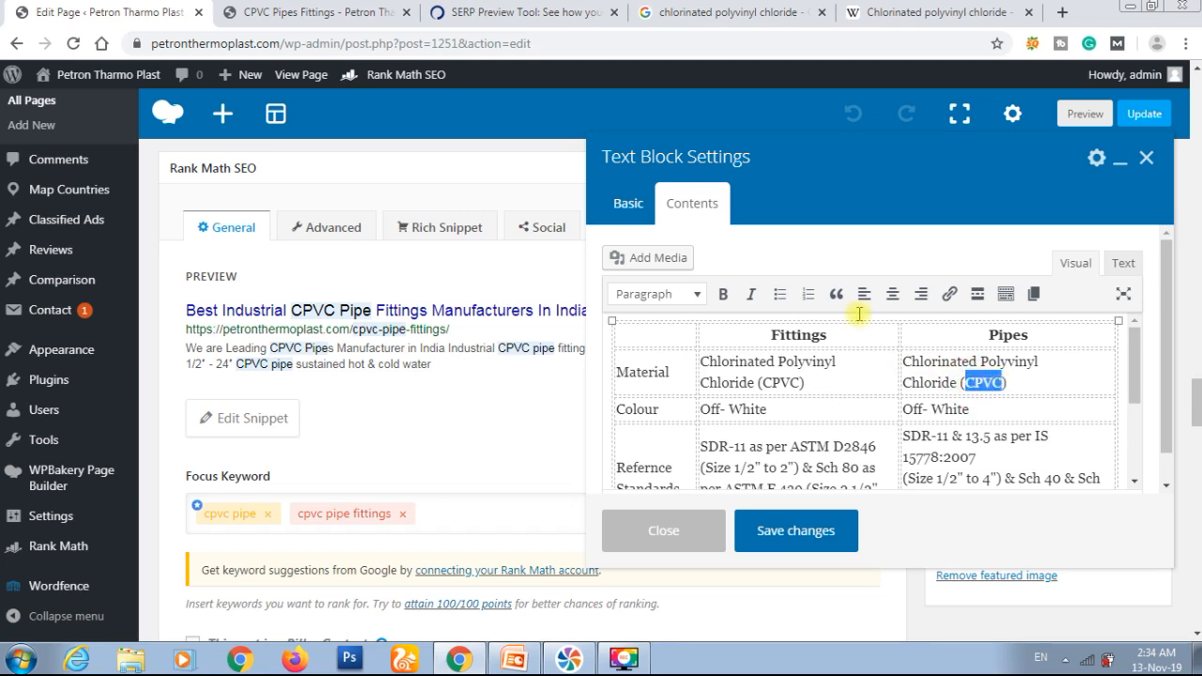
{"action": "left_click", "coordinate": [950, 295]}
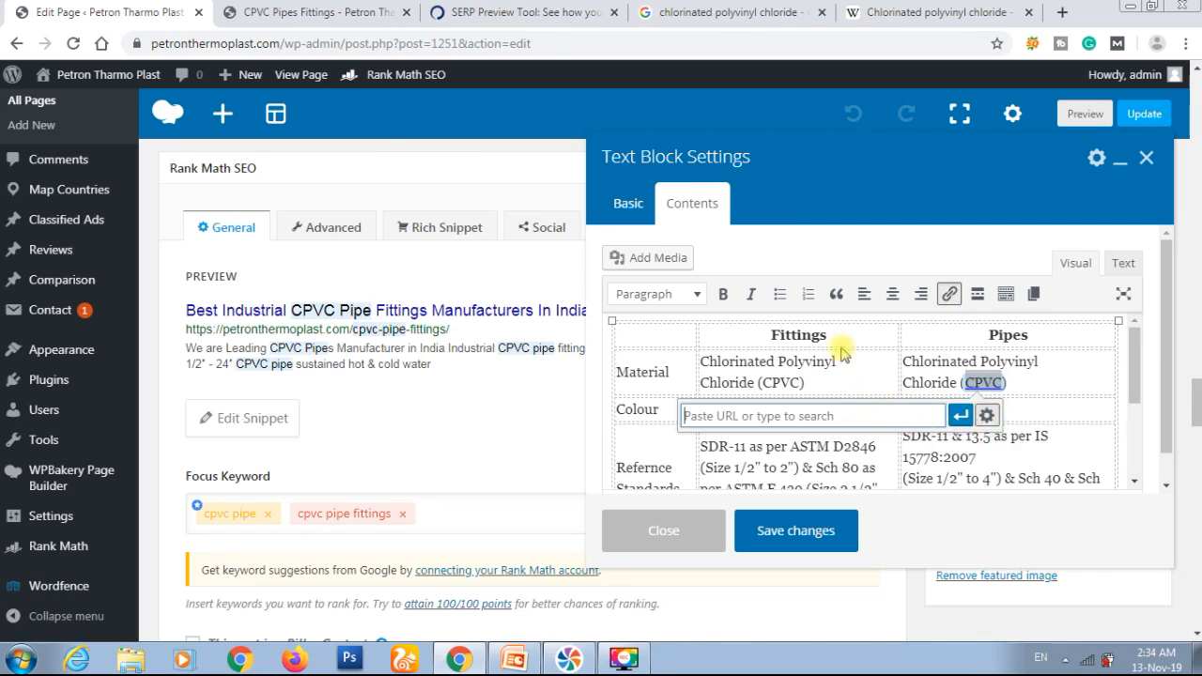
{"action": "key", "text": "ctrl+v"}
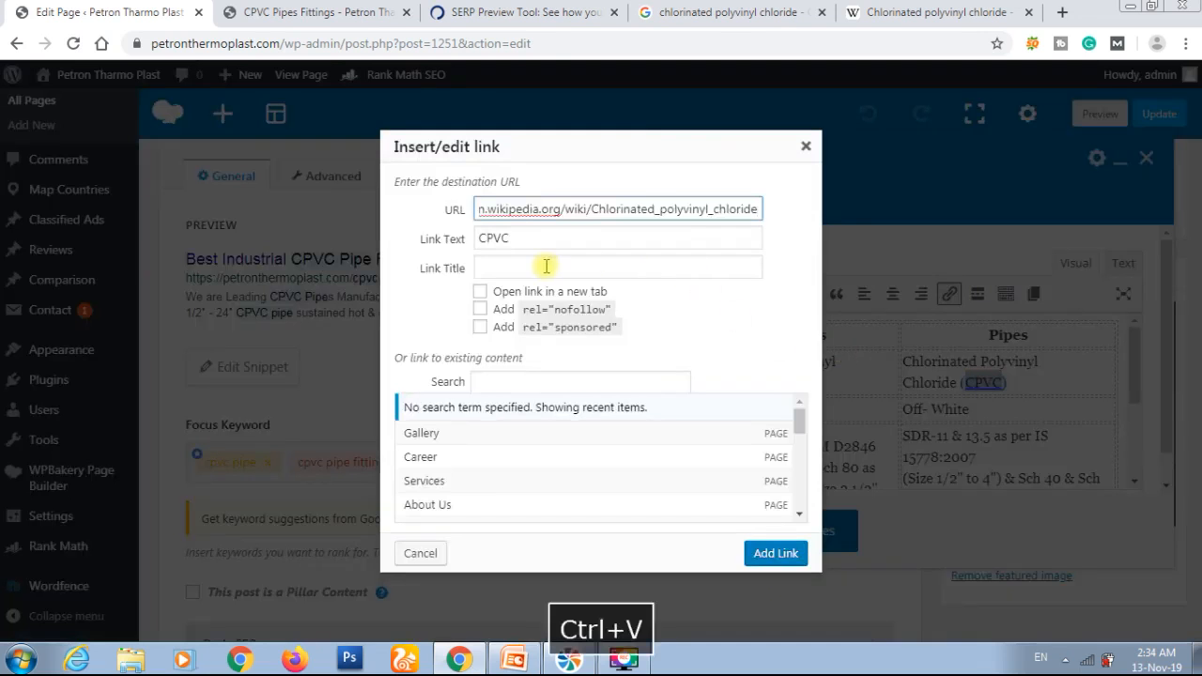
{"action": "left_click", "coordinate": [479, 292]}
{"action": "left_click", "coordinate": [480, 309]}
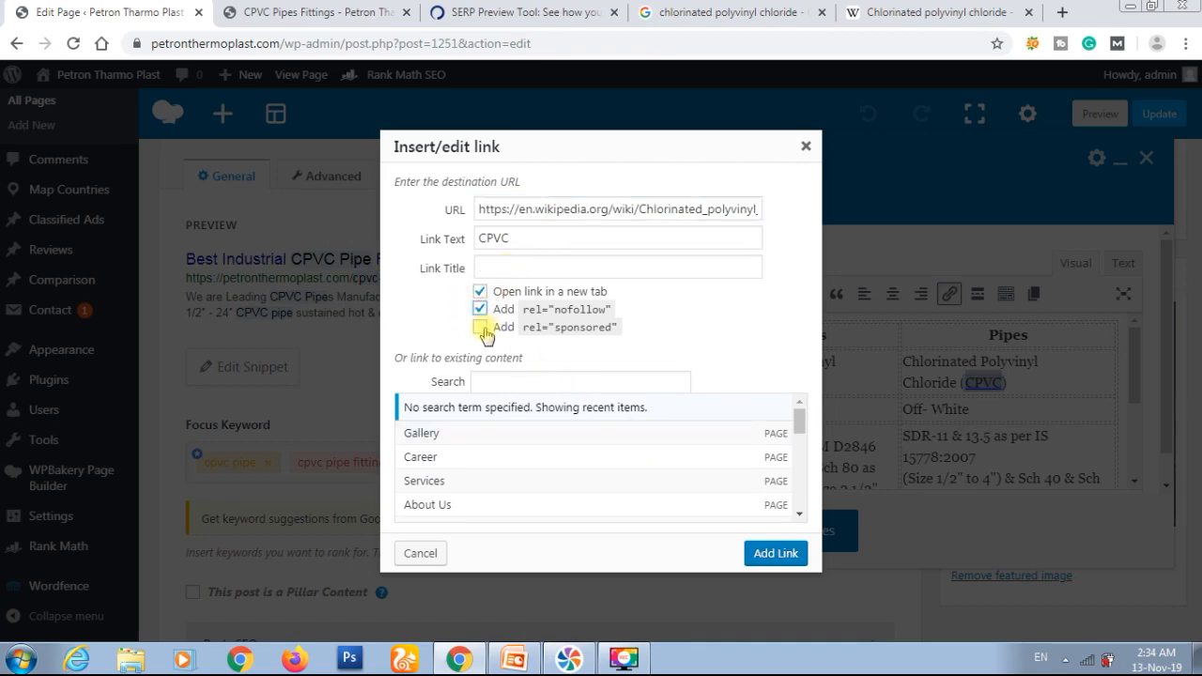
{"action": "left_click", "coordinate": [482, 330]}
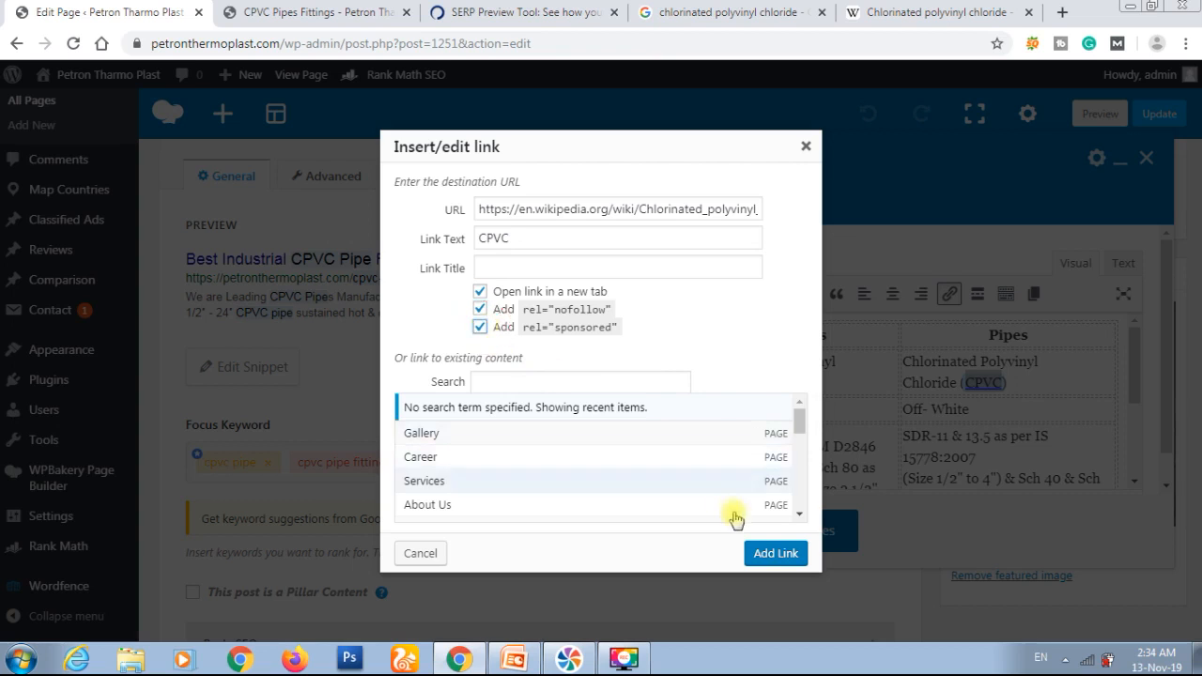
{"action": "left_click", "coordinate": [762, 554]}
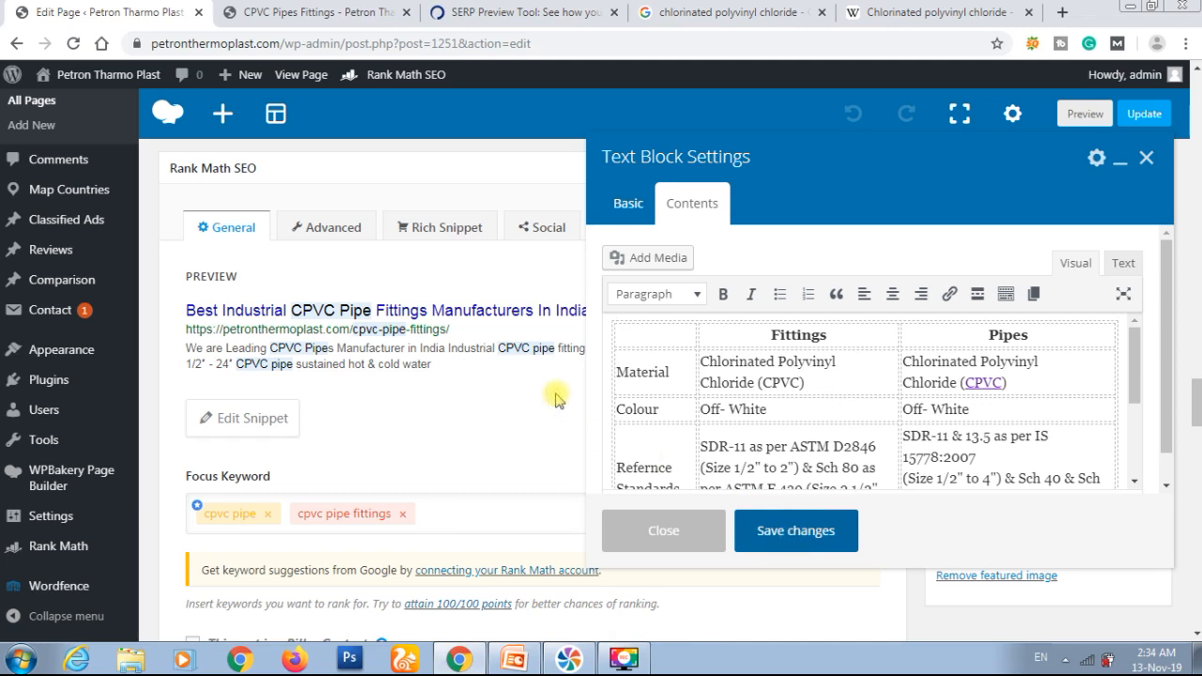
Step: Review Rank Math's Basic SEO and Additional checks, especially those on external and outbound links
{"action": "scroll", "coordinate": [555, 399], "scroll_direction": "down", "scroll_amount": 8}
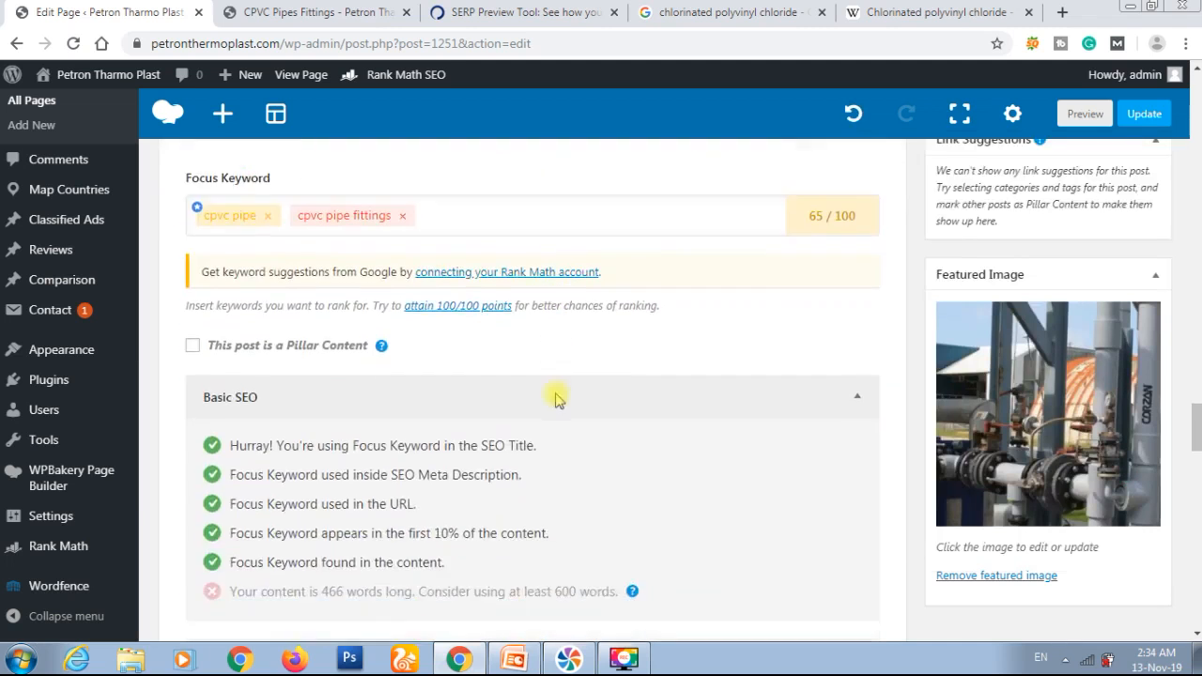
{"action": "scroll", "coordinate": [555, 399], "scroll_direction": "down", "scroll_amount": 1}
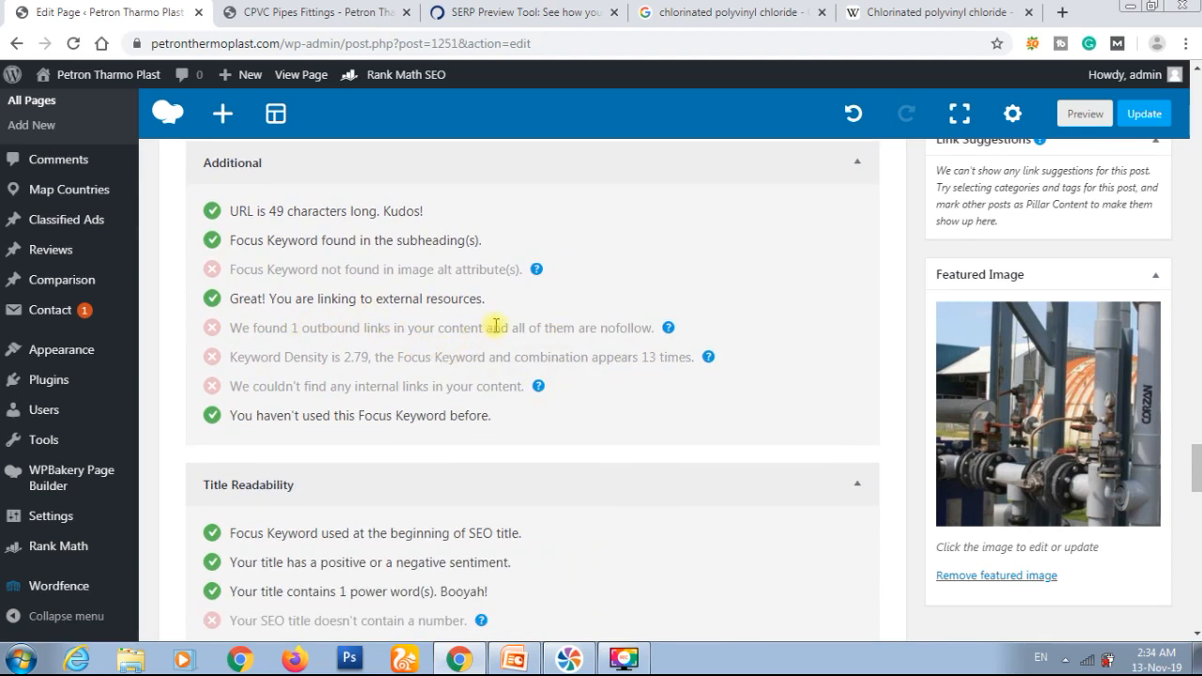
{"action": "mouse_move", "coordinate": [668, 332]}
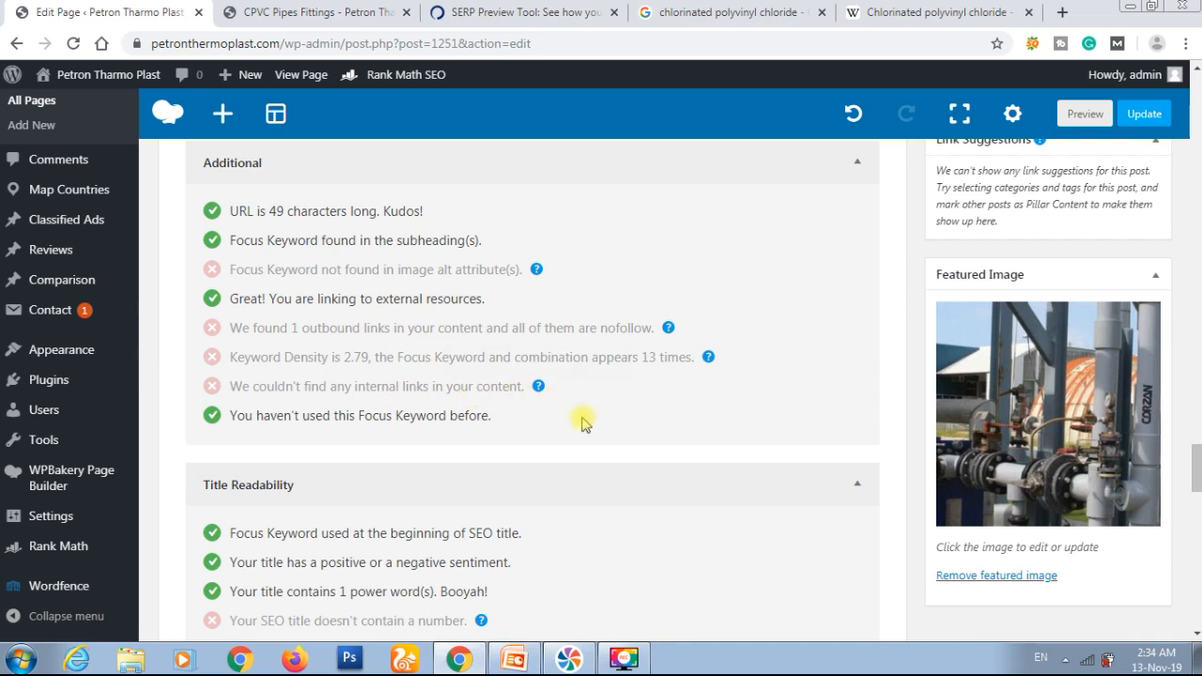
{"action": "scroll", "coordinate": [590, 427], "scroll_direction": "up", "scroll_amount": 3}
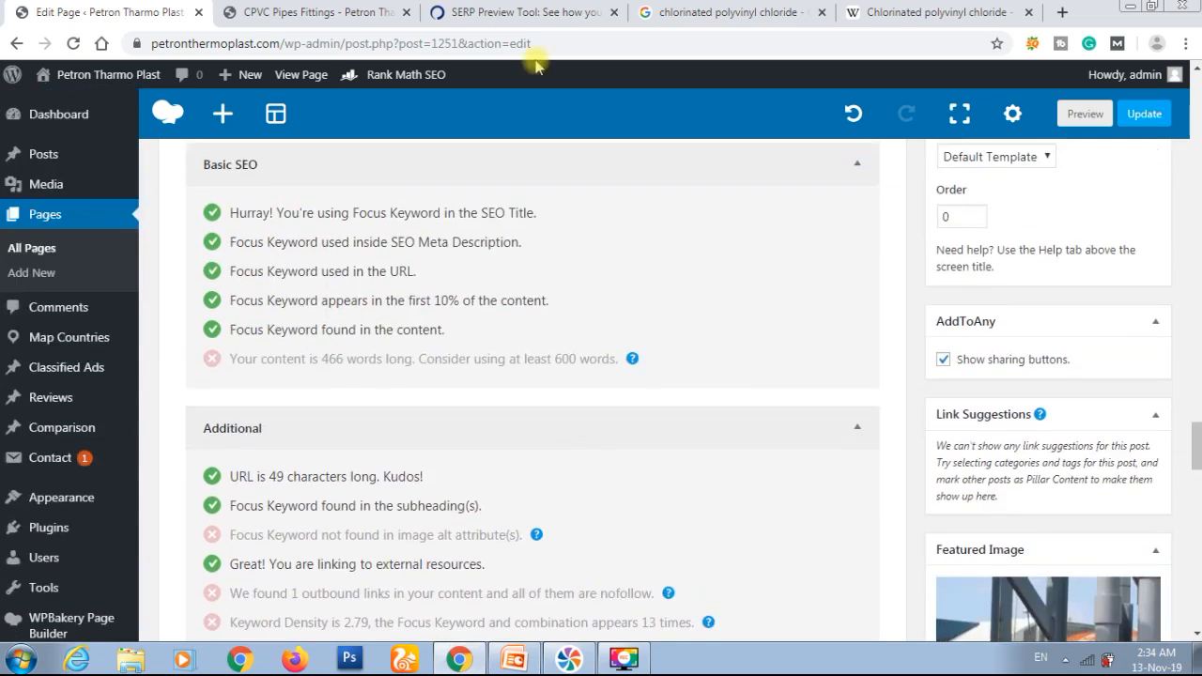
Step: Switch to the CPVC Pipes Fittings preview and look over the site's product pages and the introductory text
{"action": "left_click", "coordinate": [343, 10]}
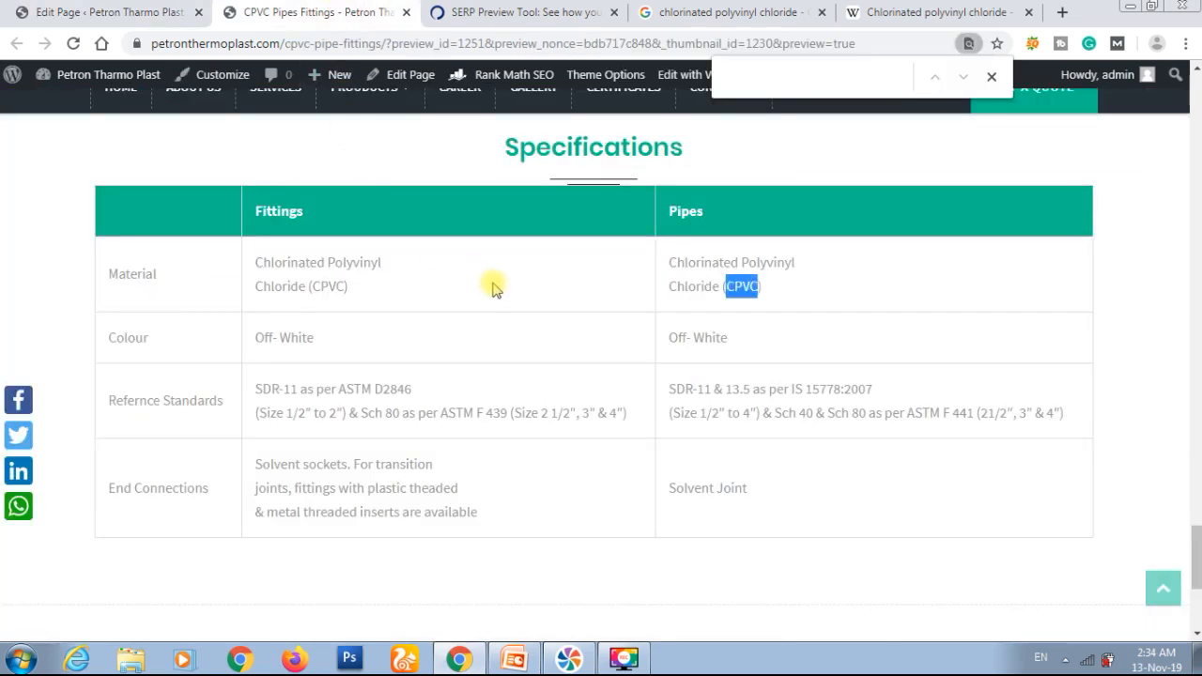
{"action": "scroll", "coordinate": [511, 384], "scroll_direction": "up", "scroll_amount": 10}
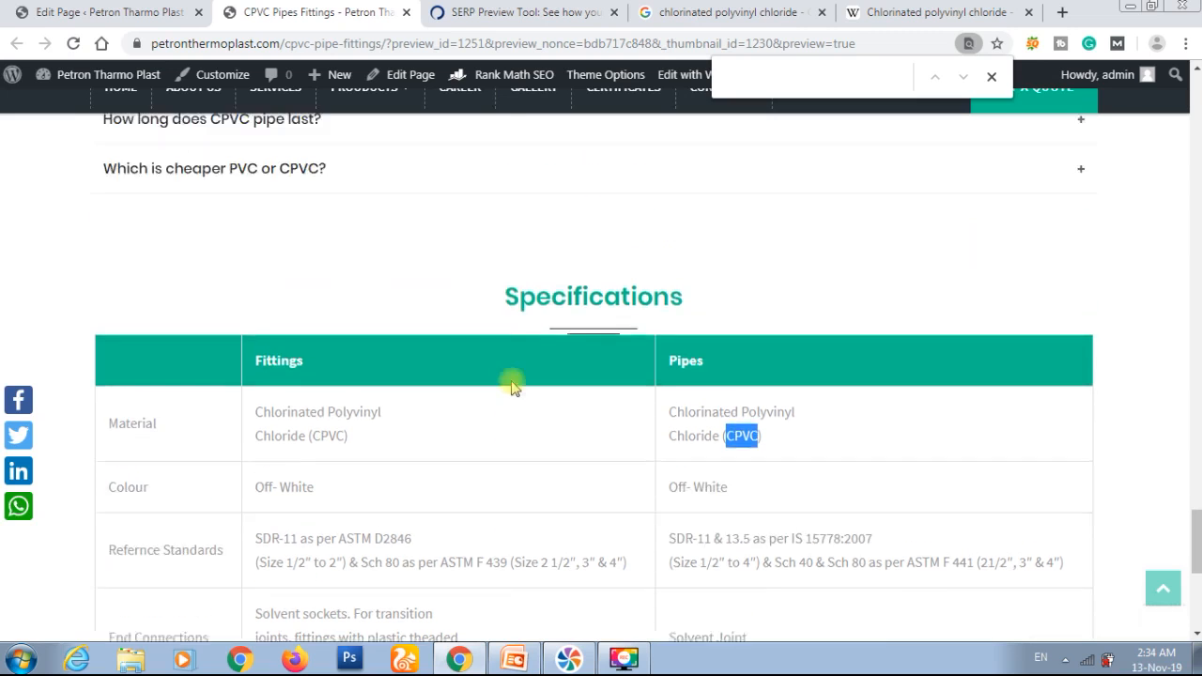
{"action": "scroll", "coordinate": [511, 385], "scroll_direction": "up", "scroll_amount": 10}
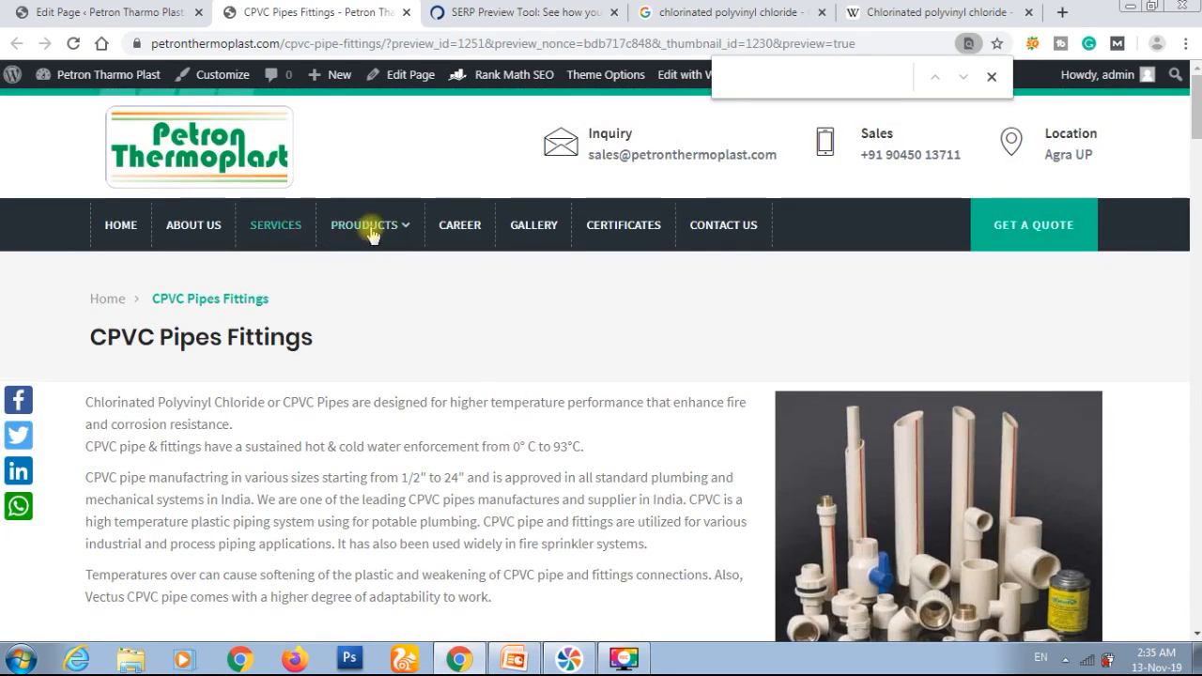
{"action": "mouse_move", "coordinate": [374, 242]}
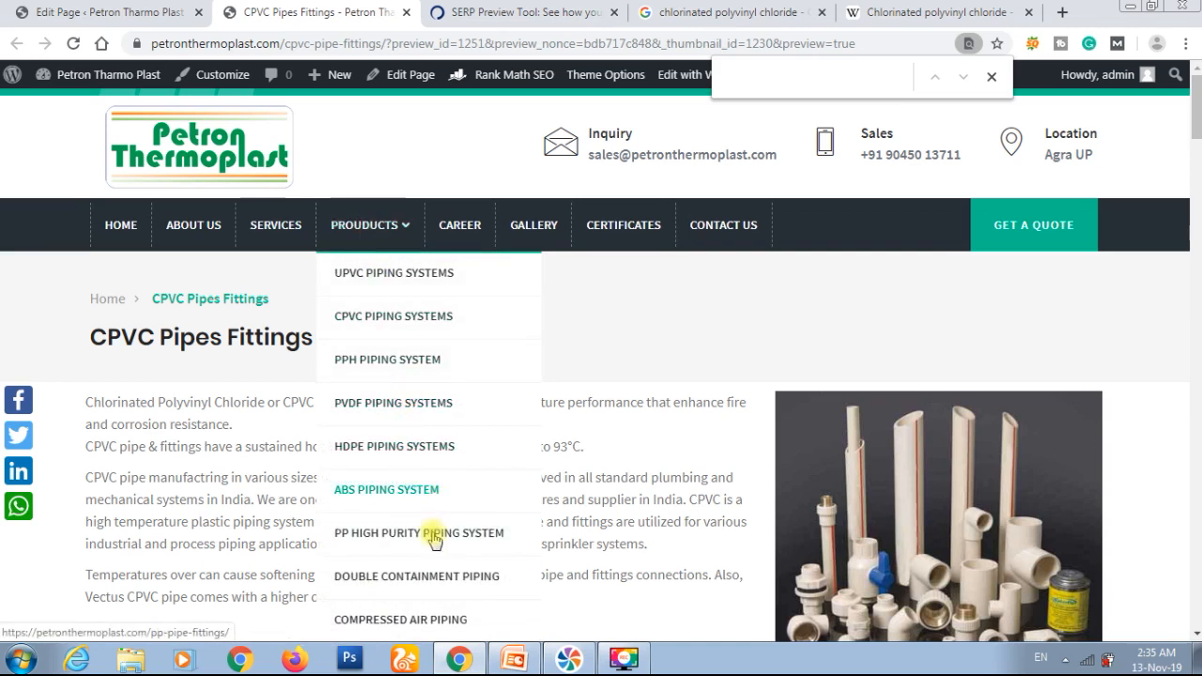
{"action": "scroll", "coordinate": [439, 563], "scroll_direction": "down", "scroll_amount": 1}
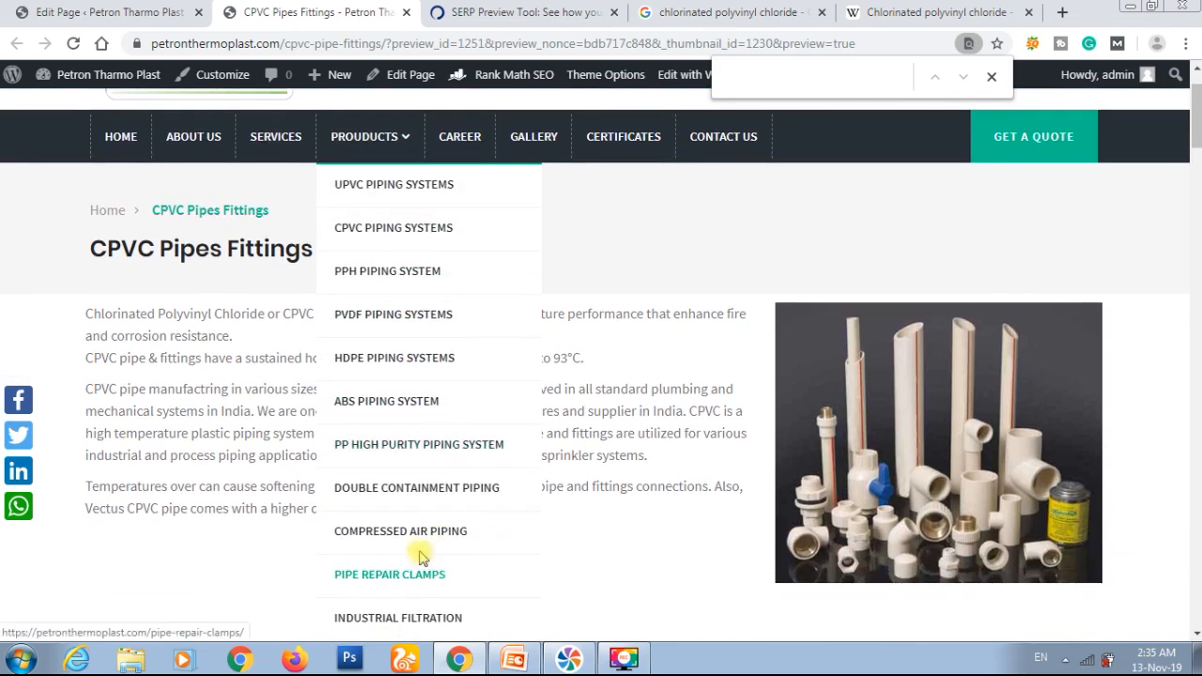
{"action": "scroll", "coordinate": [423, 539], "scroll_direction": "down", "scroll_amount": 1}
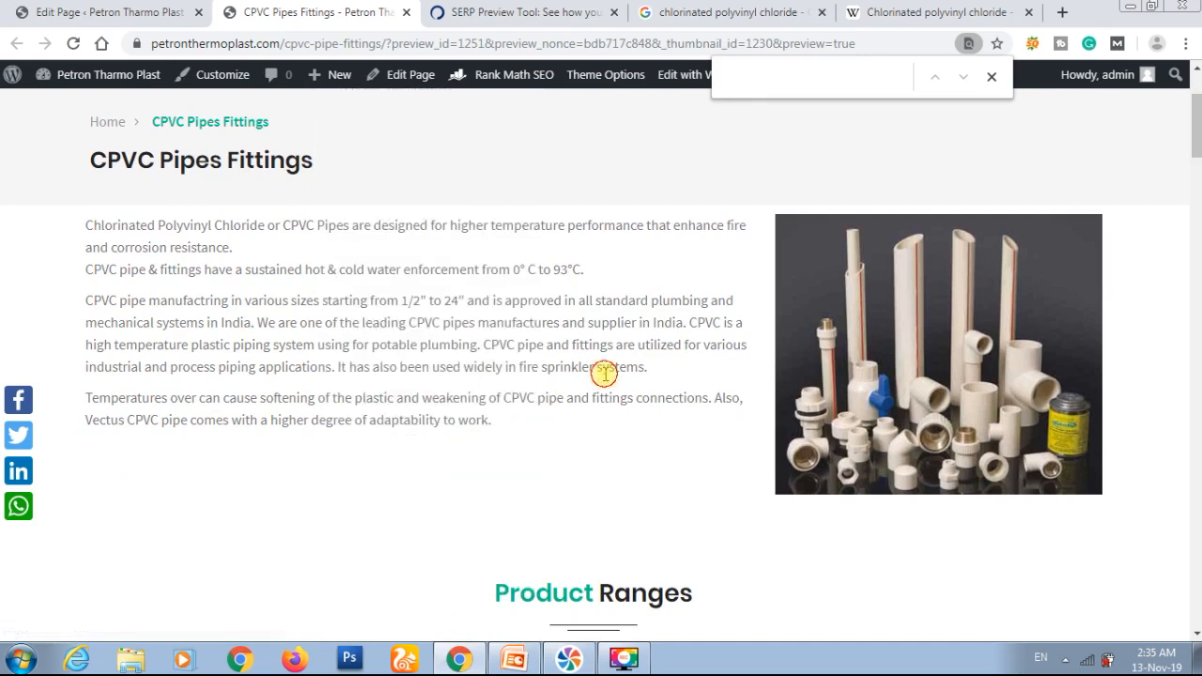
Step: Search the previewed page for "industrial" and step through its occurrences, also trying a longer phrase
{"action": "key", "text": "ctrl+f"}
{"action": "type", "text": "in"}
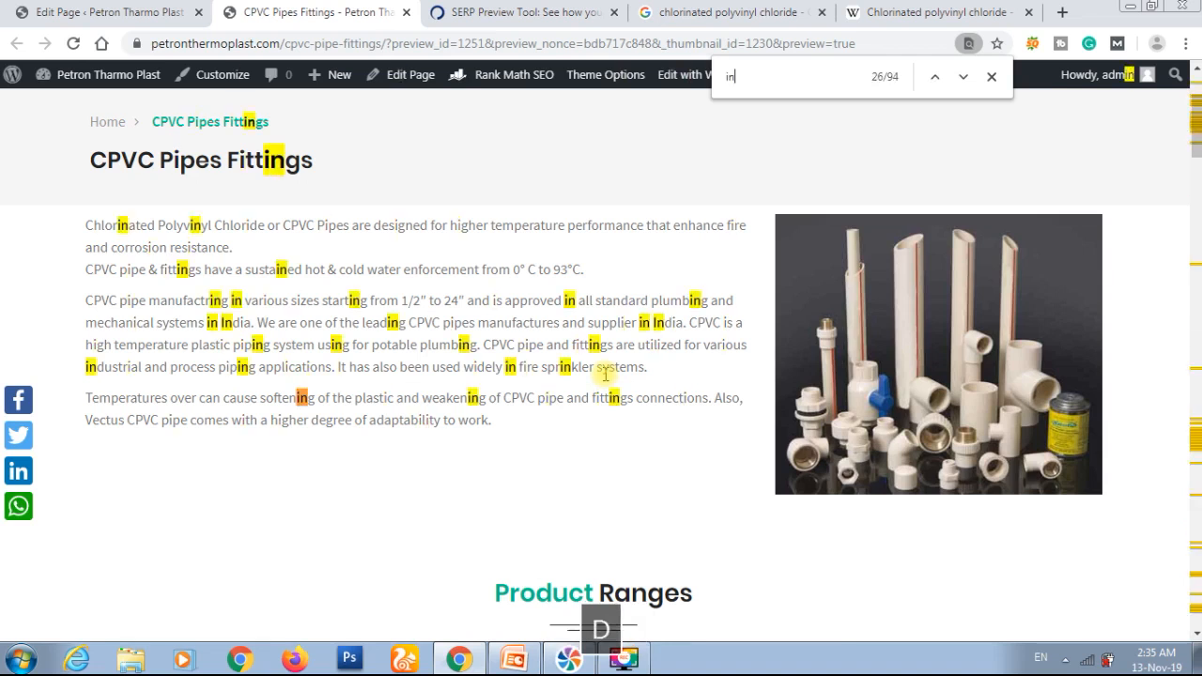
{"action": "type", "text": "dustrial"}
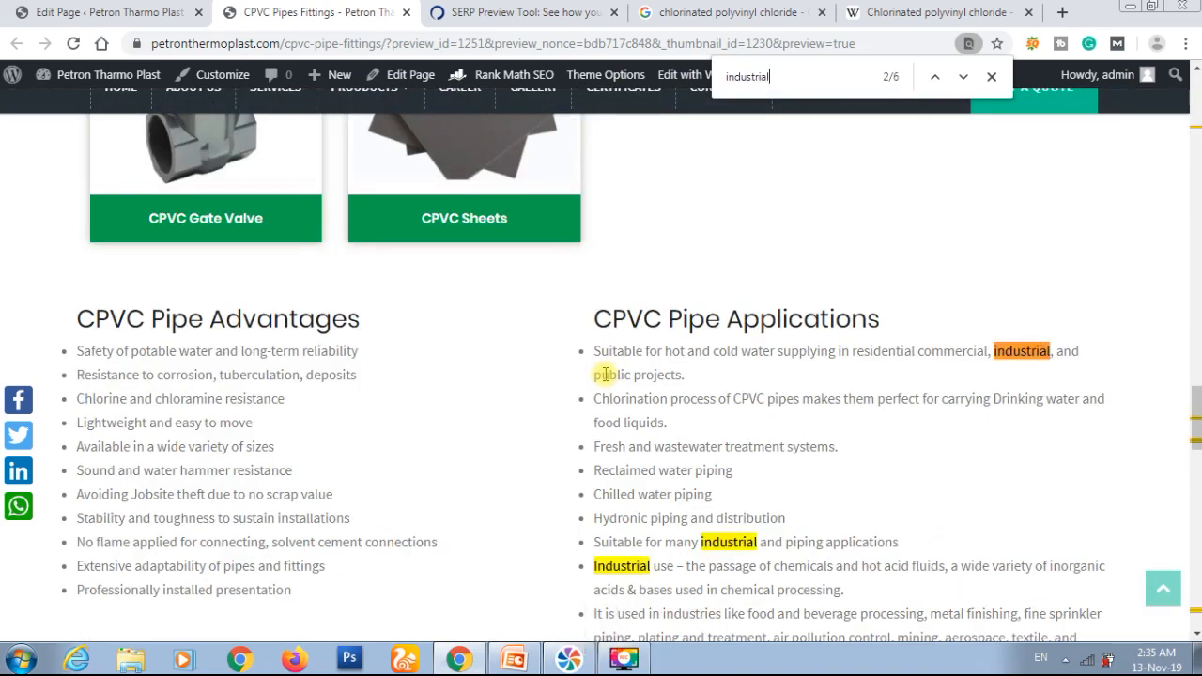
{"action": "key", "text": "Return"}
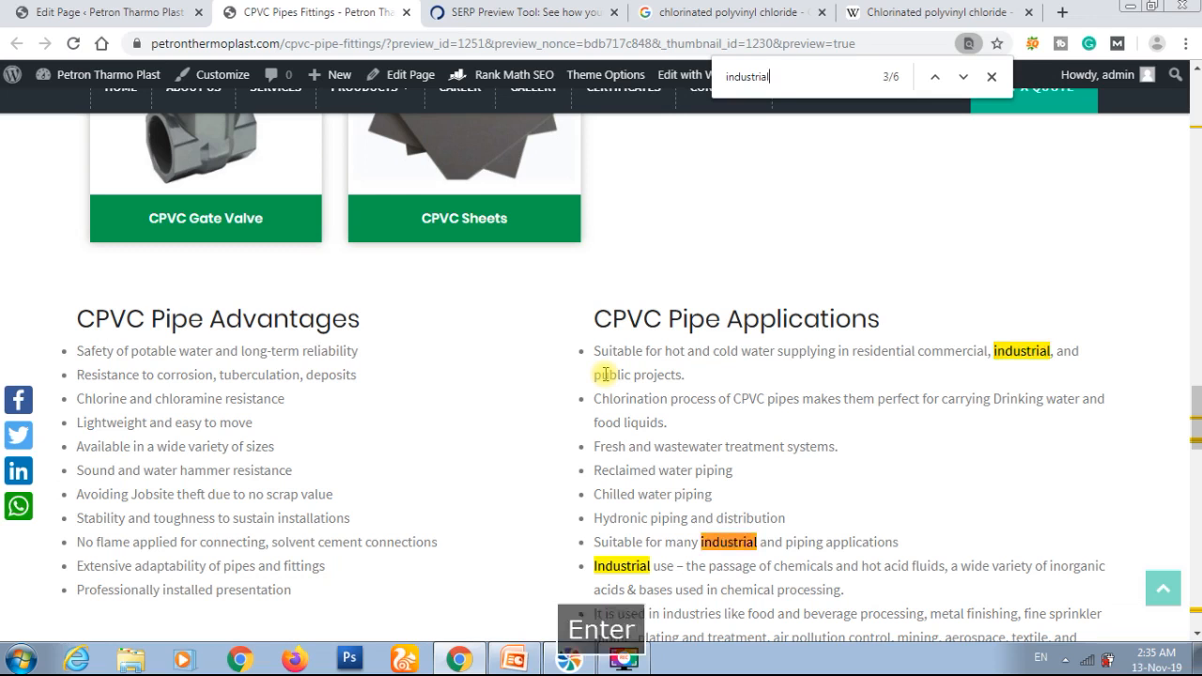
{"action": "key", "text": "Return"}
{"action": "key", "text": "Return"}
{"action": "key", "text": "Return"}
{"action": "key", "text": "Return"}
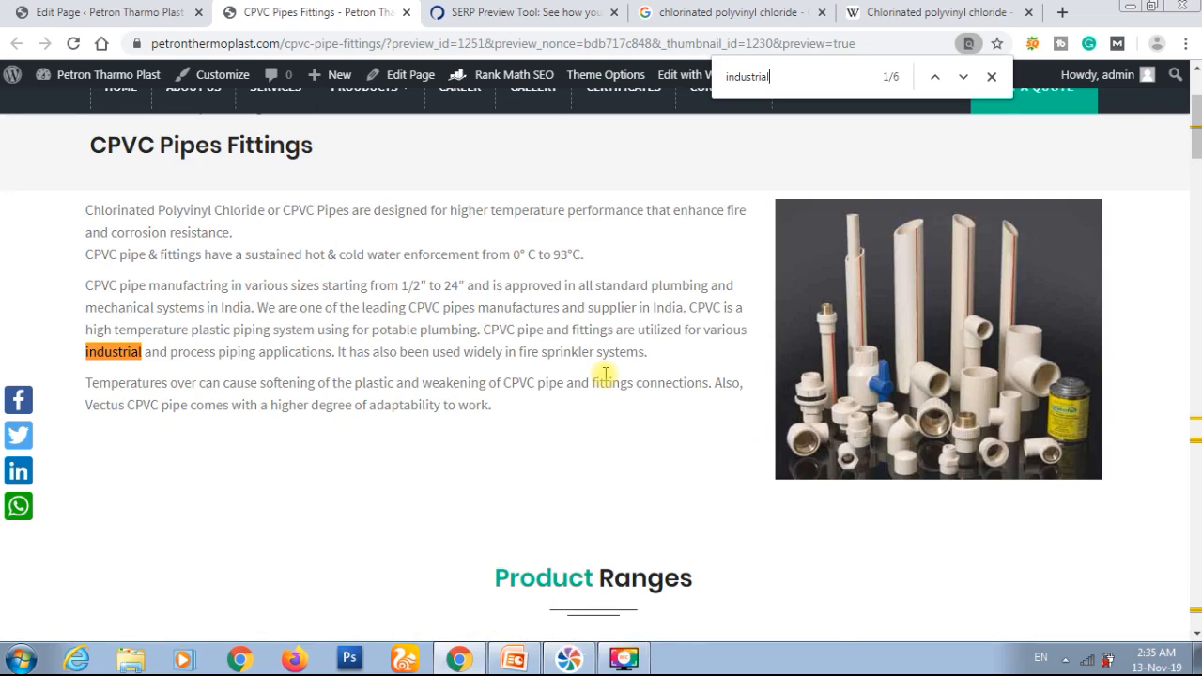
{"action": "key", "text": "Return"}
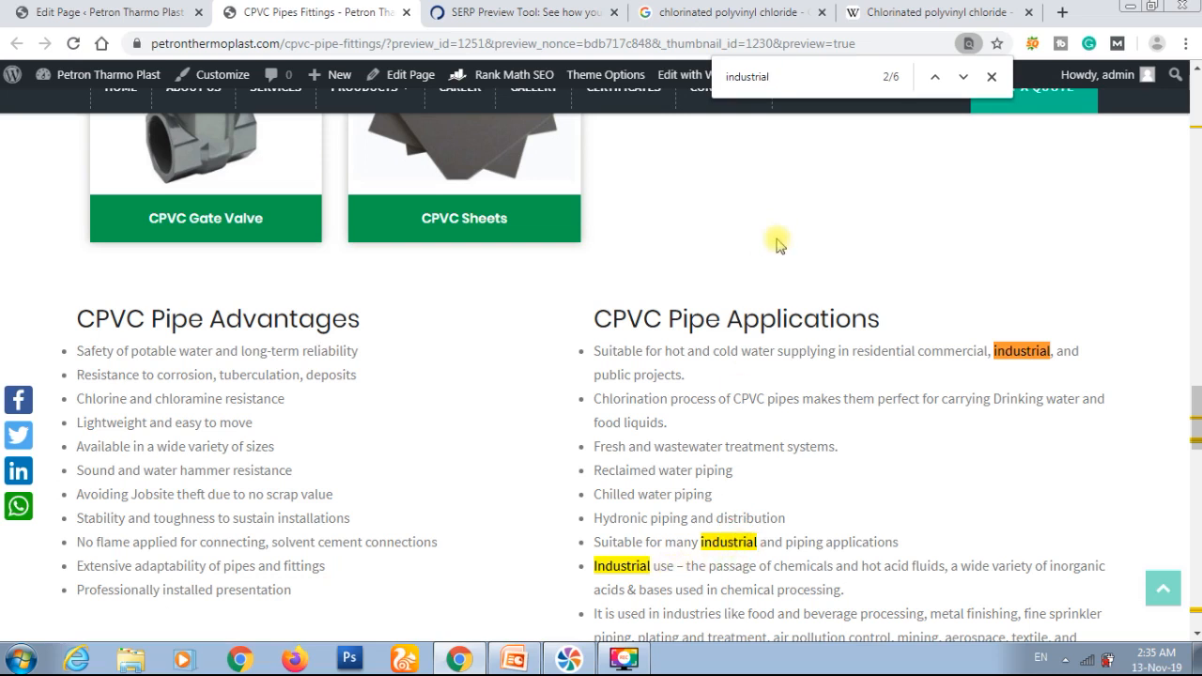
{"action": "type", "text": "pi"}
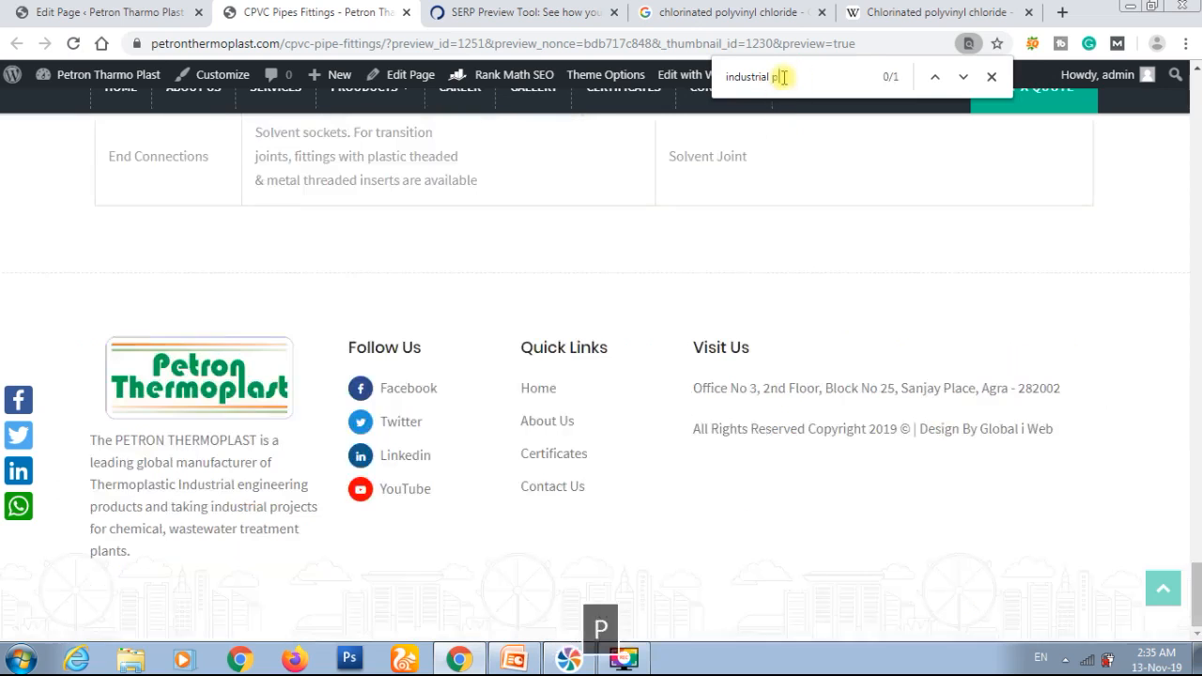
{"action": "key", "text": "BackSpace"}
{"action": "key", "text": "BackSpace"}
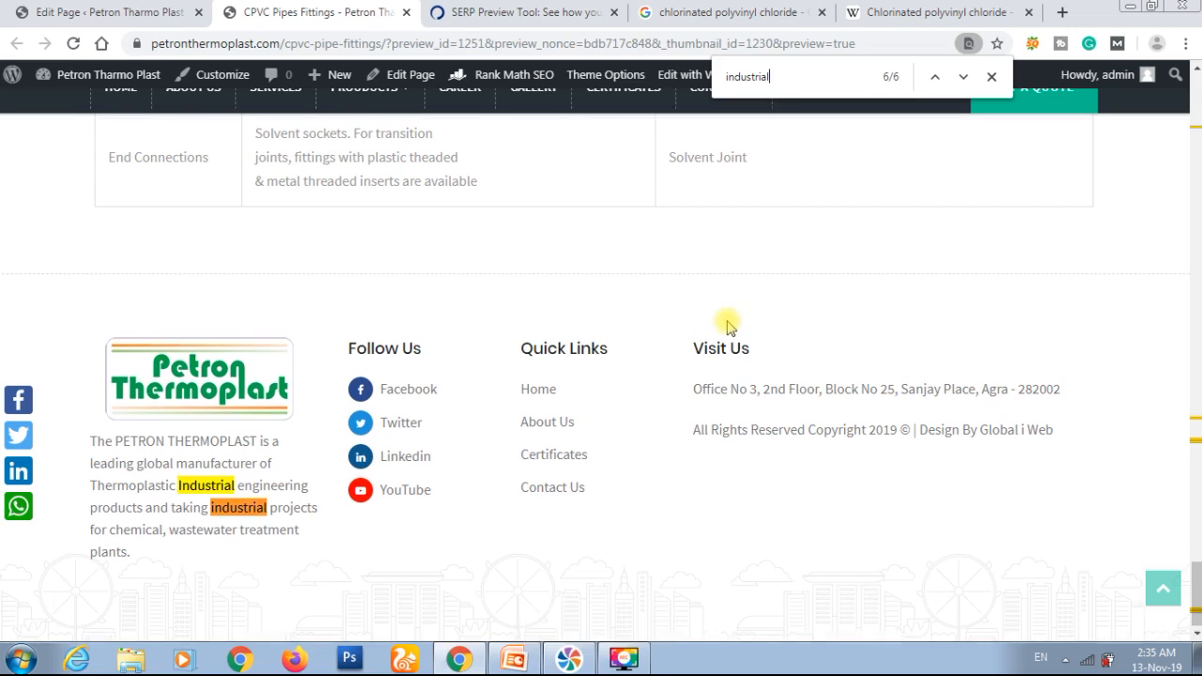
Step: Look through the preview for suitable link text and select "pipes and fittings" in the CPVC Pipe Advantages list
{"action": "scroll", "coordinate": [723, 322], "scroll_direction": "up", "scroll_amount": 5}
{"action": "scroll", "coordinate": [554, 310], "scroll_direction": "up", "scroll_amount": 2}
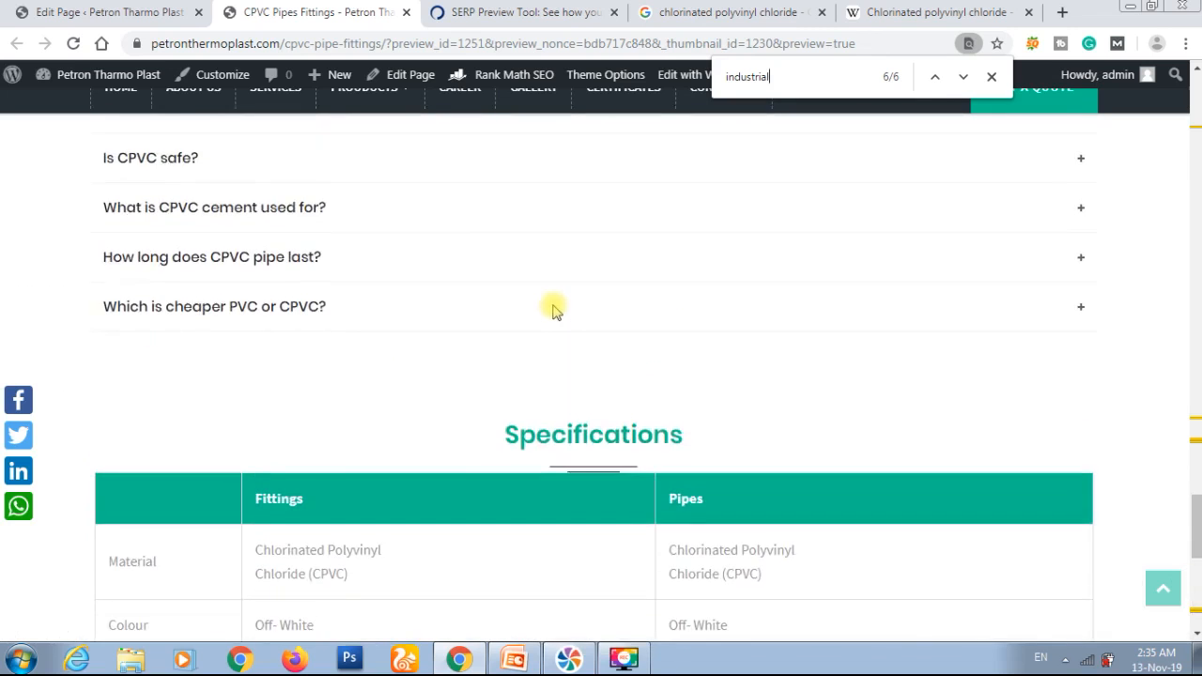
{"action": "scroll", "coordinate": [554, 310], "scroll_direction": "down", "scroll_amount": 5}
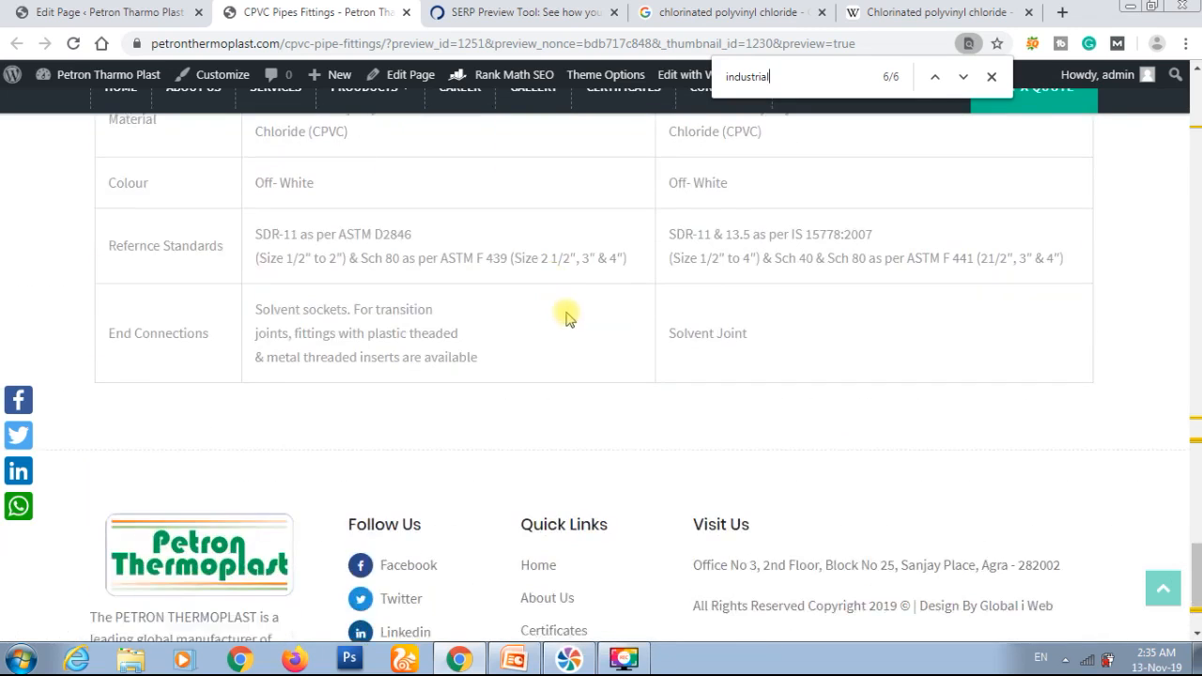
{"action": "scroll", "coordinate": [579, 344], "scroll_direction": "up", "scroll_amount": 1}
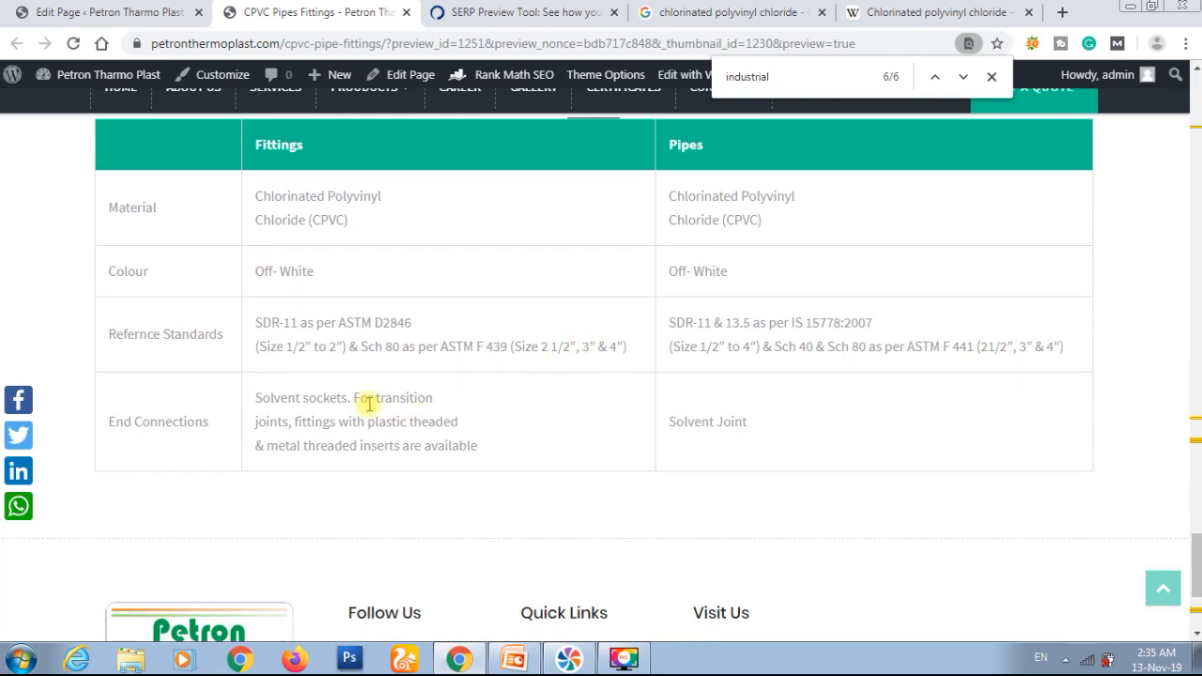
{"action": "scroll", "coordinate": [368, 402], "scroll_direction": "up", "scroll_amount": 10}
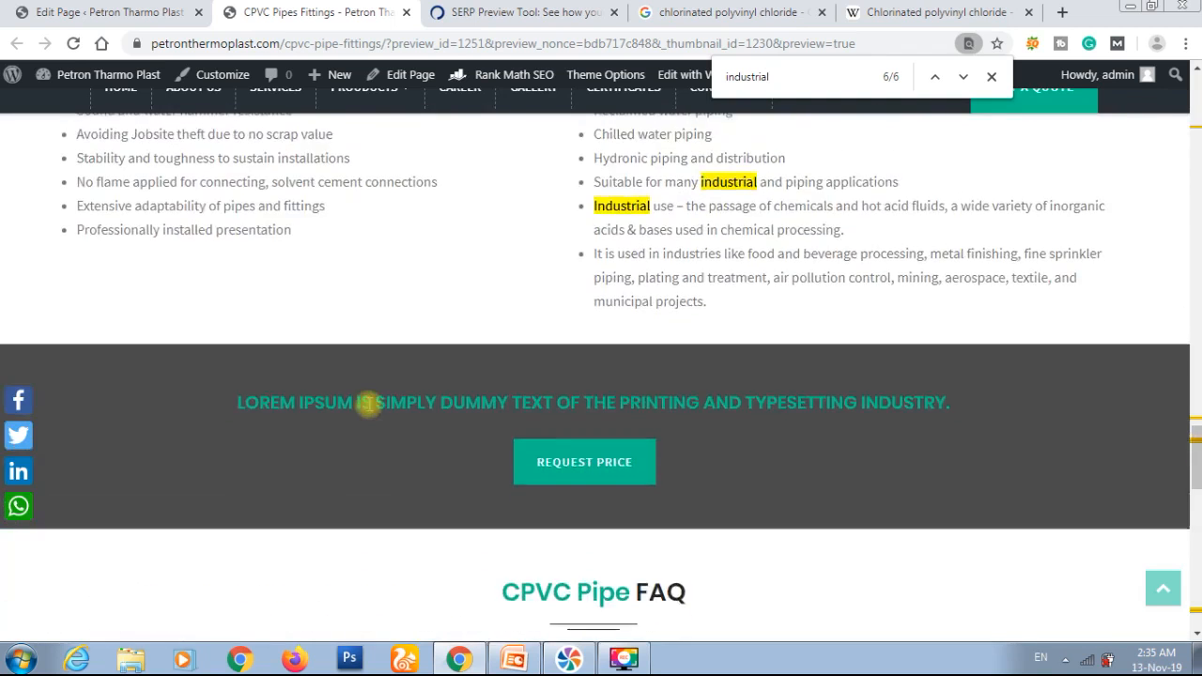
{"action": "scroll", "coordinate": [368, 402], "scroll_direction": "up", "scroll_amount": 2}
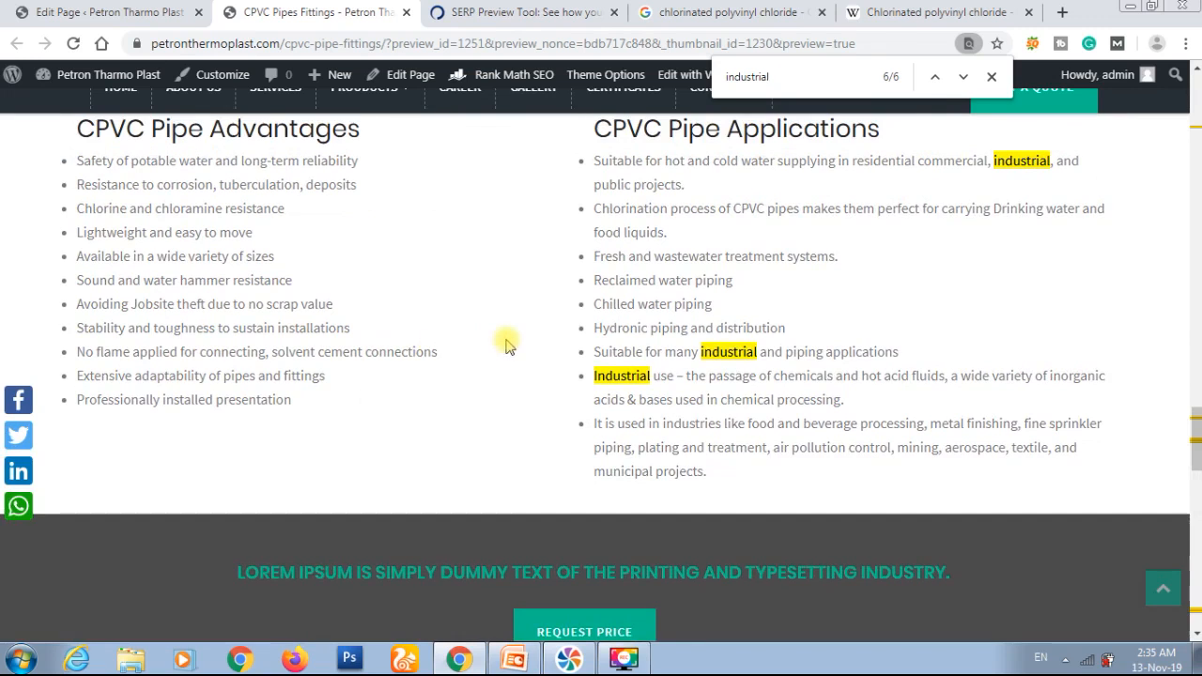
{"action": "scroll", "coordinate": [505, 345], "scroll_direction": "up", "scroll_amount": 1}
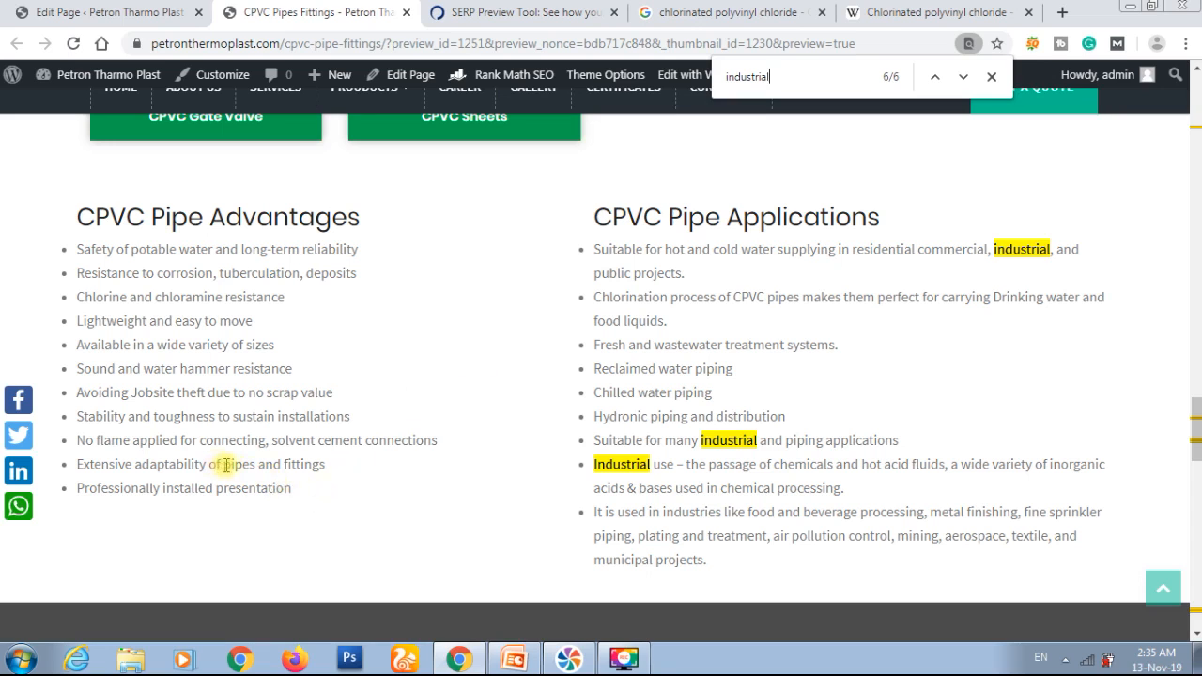
{"action": "left_click_drag", "start_coordinate": [227, 463], "coordinate": [326, 469]}
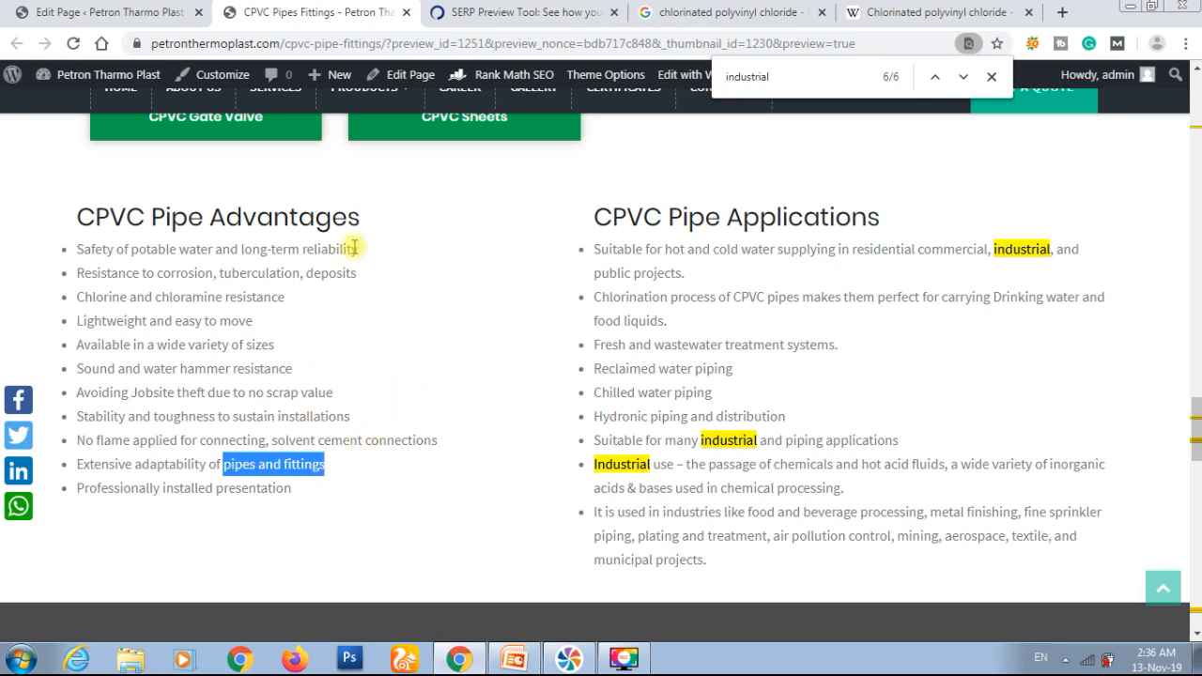
Step: Compare the page editor with the preview to locate the block holding the CPVC Pipe Advantages list
{"action": "left_click", "coordinate": [128, 5]}
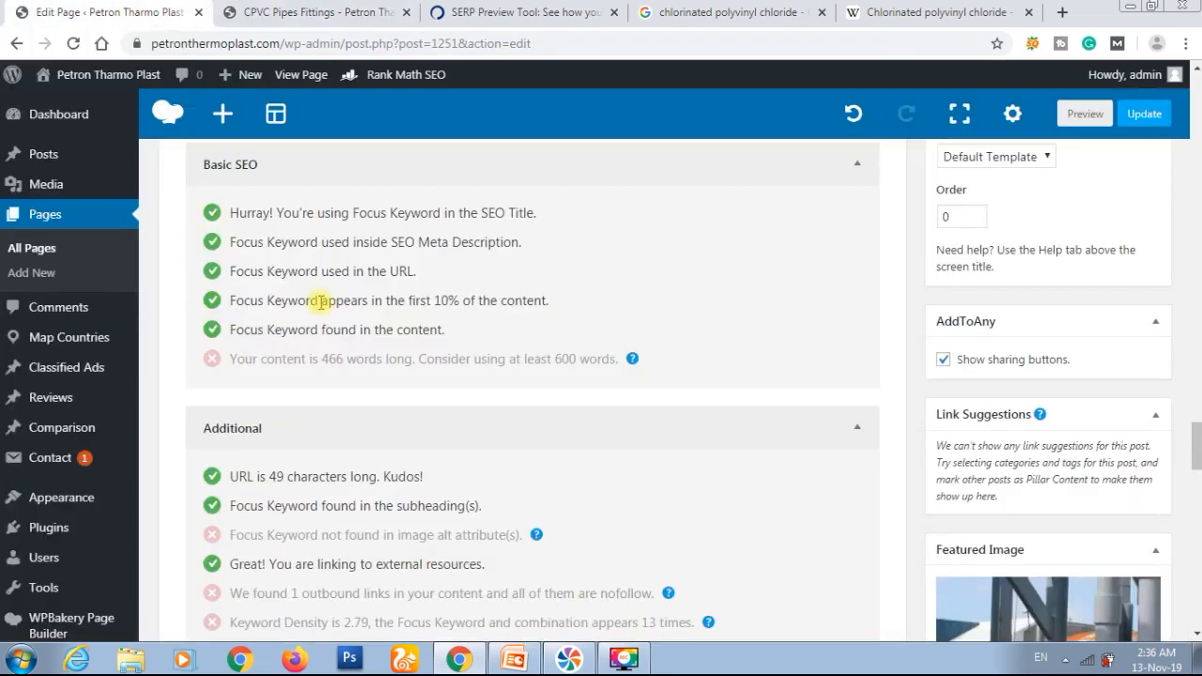
{"action": "scroll", "coordinate": [317, 302], "scroll_direction": "up", "scroll_amount": 7}
{"action": "scroll", "coordinate": [319, 308], "scroll_direction": "up", "scroll_amount": 6}
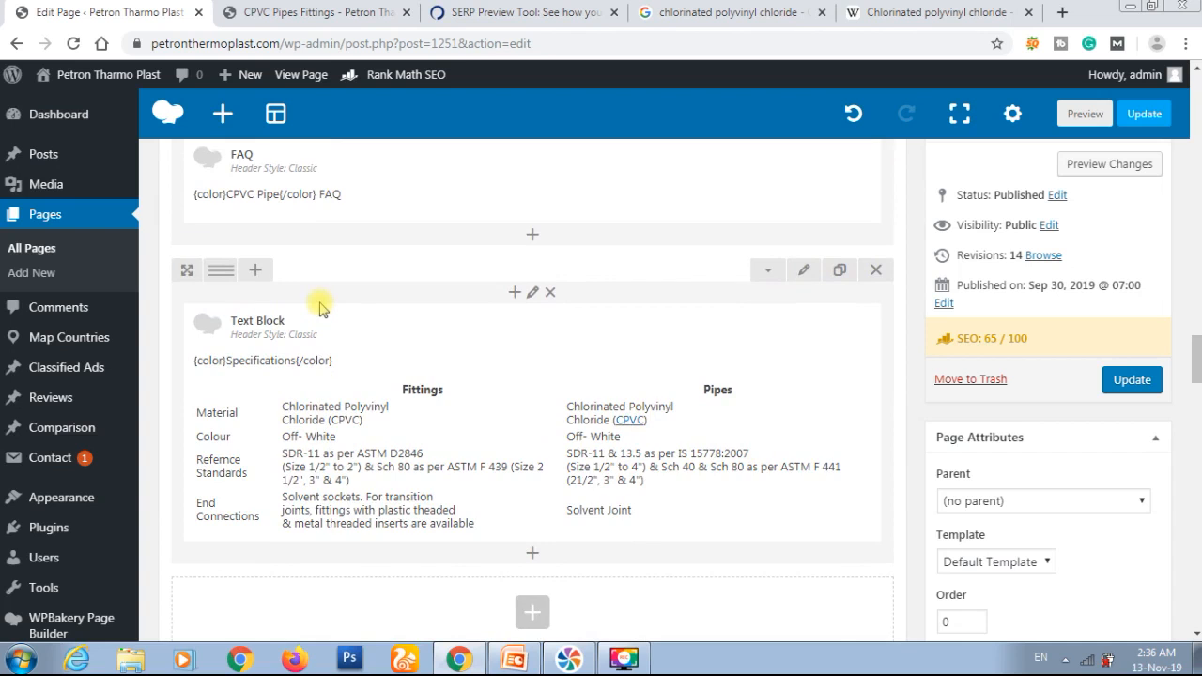
{"action": "scroll", "coordinate": [319, 307], "scroll_direction": "down", "scroll_amount": 1}
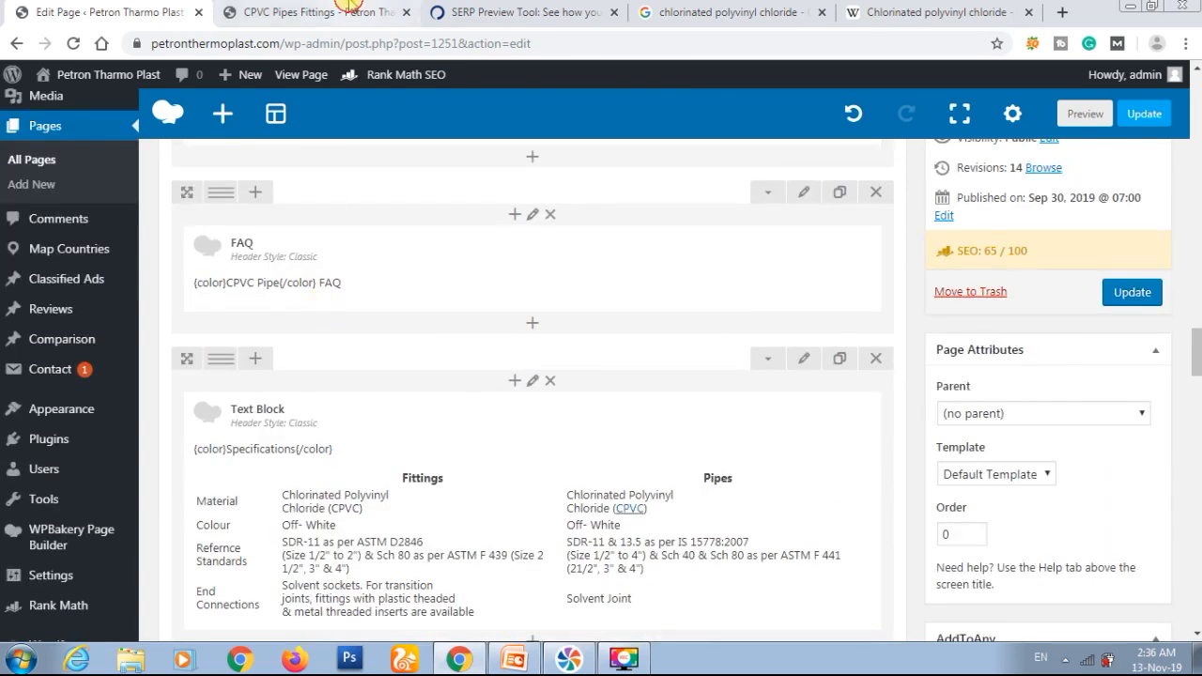
{"action": "left_click", "coordinate": [347, 7]}
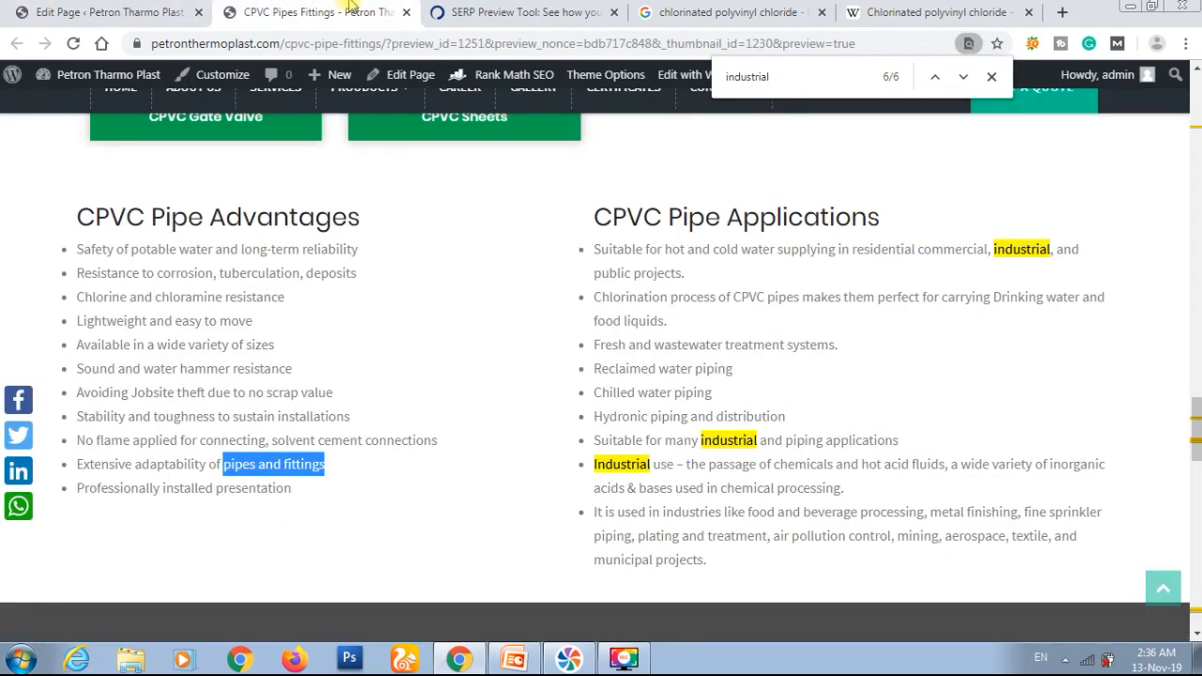
{"action": "left_click", "coordinate": [160, 6]}
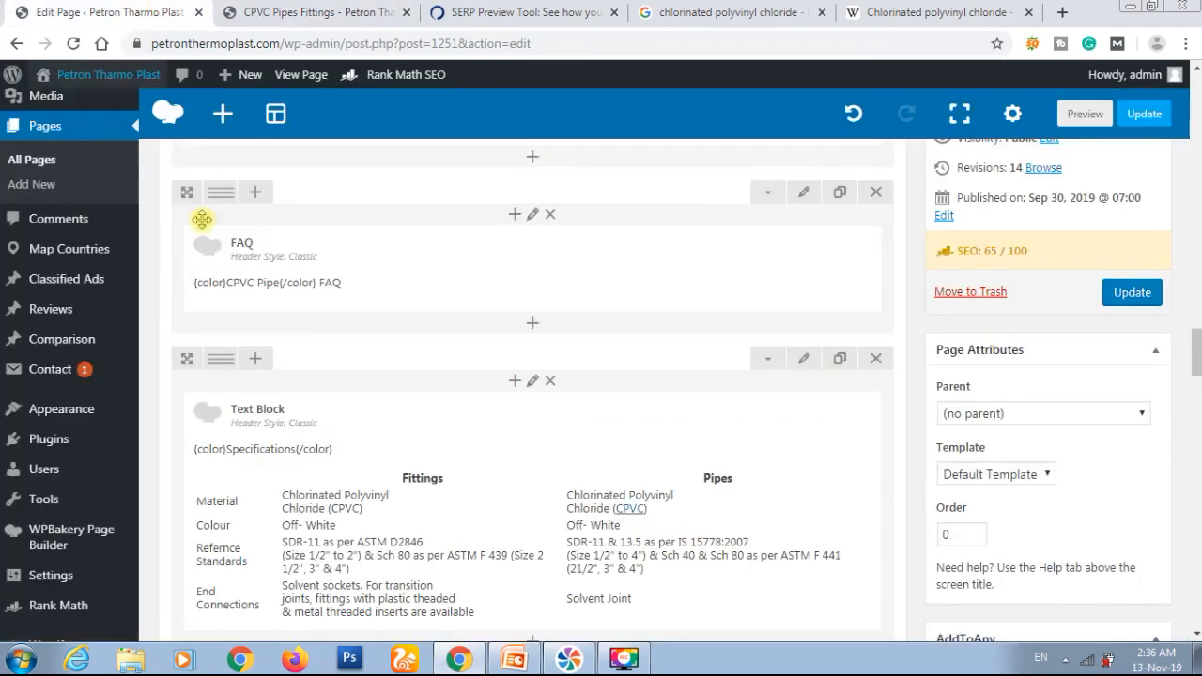
{"action": "scroll", "coordinate": [303, 335], "scroll_direction": "up", "scroll_amount": 1}
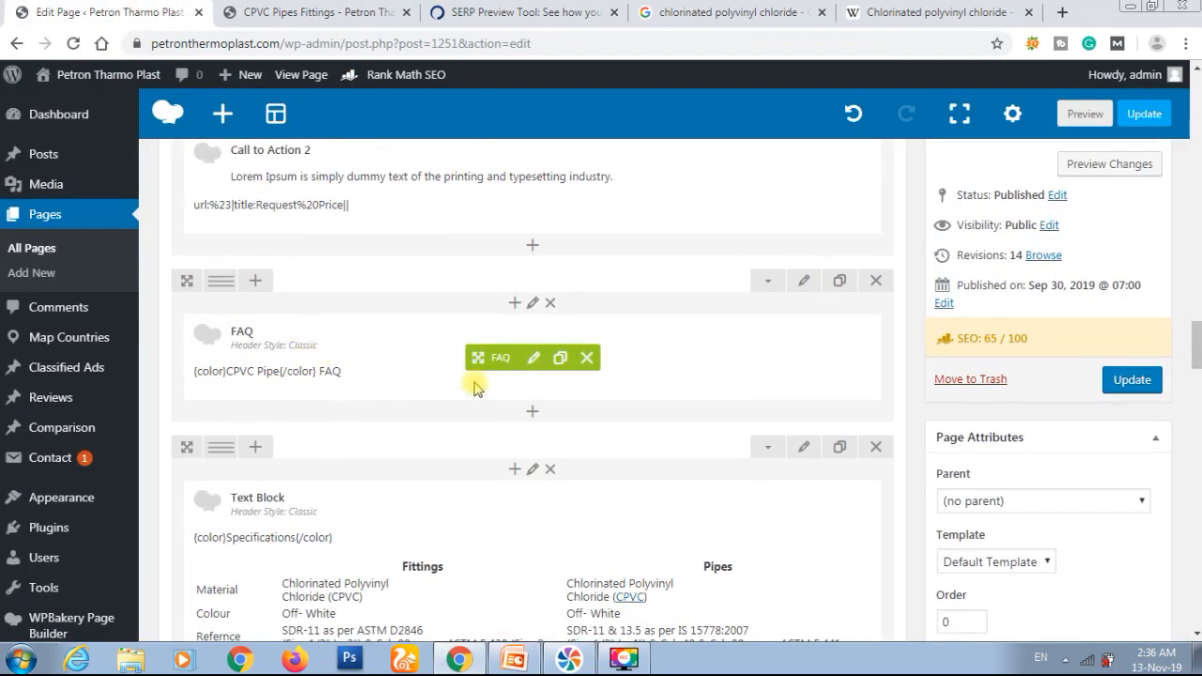
{"action": "scroll", "coordinate": [474, 388], "scroll_direction": "up", "scroll_amount": 2}
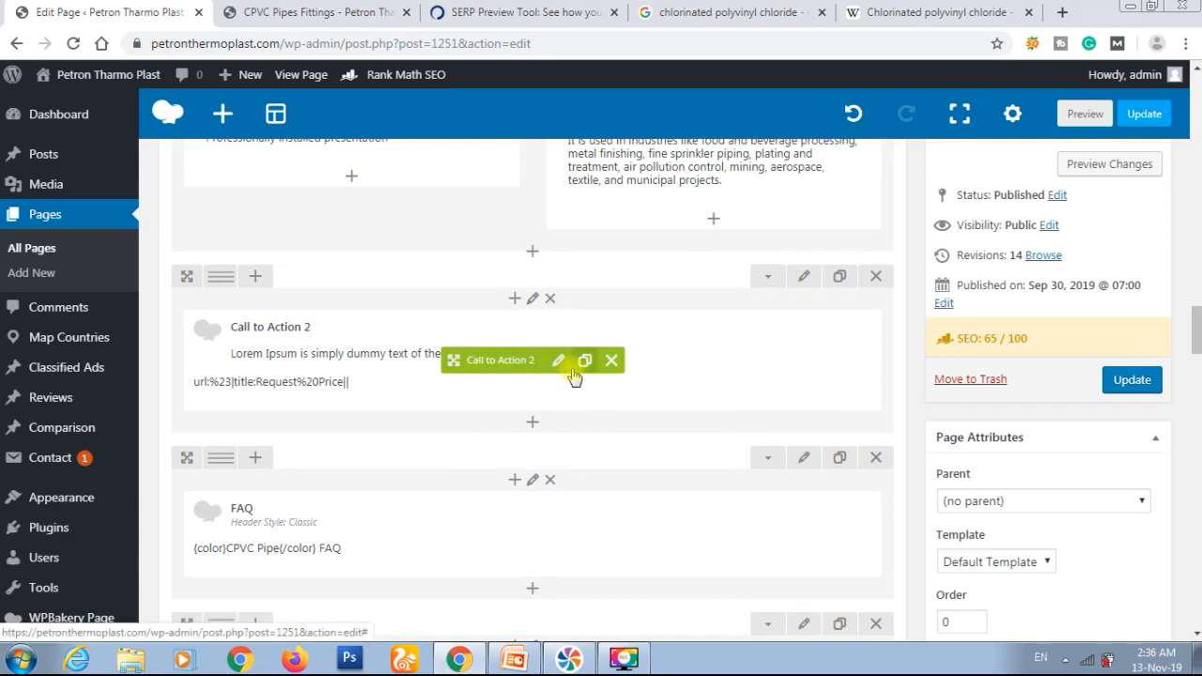
{"action": "left_click", "coordinate": [314, 10]}
{"action": "scroll", "coordinate": [403, 312], "scroll_direction": "up", "scroll_amount": 10}
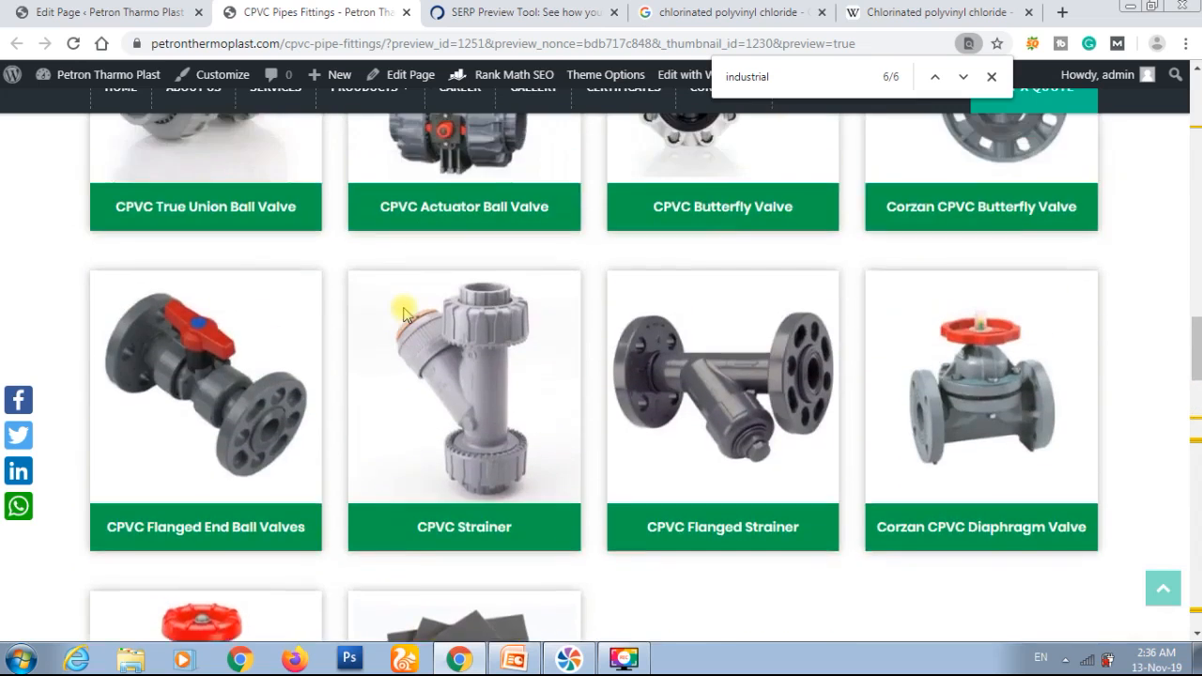
{"action": "scroll", "coordinate": [404, 313], "scroll_direction": "down", "scroll_amount": 10}
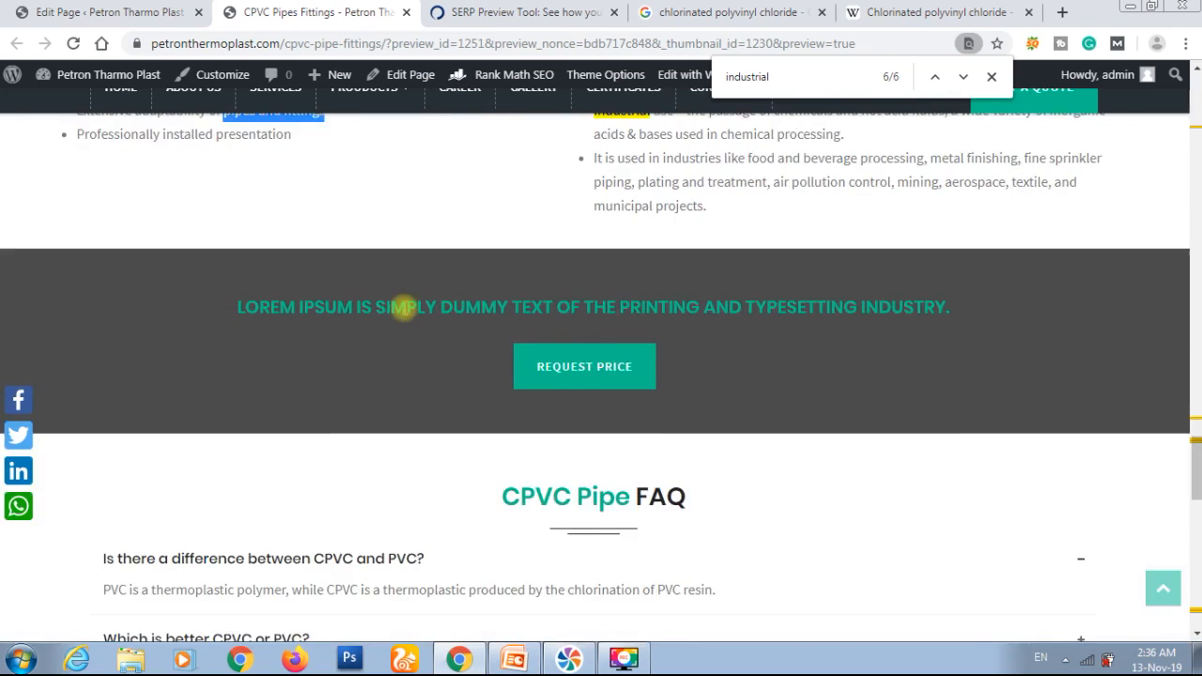
{"action": "triple_click", "coordinate": [352, 300]}
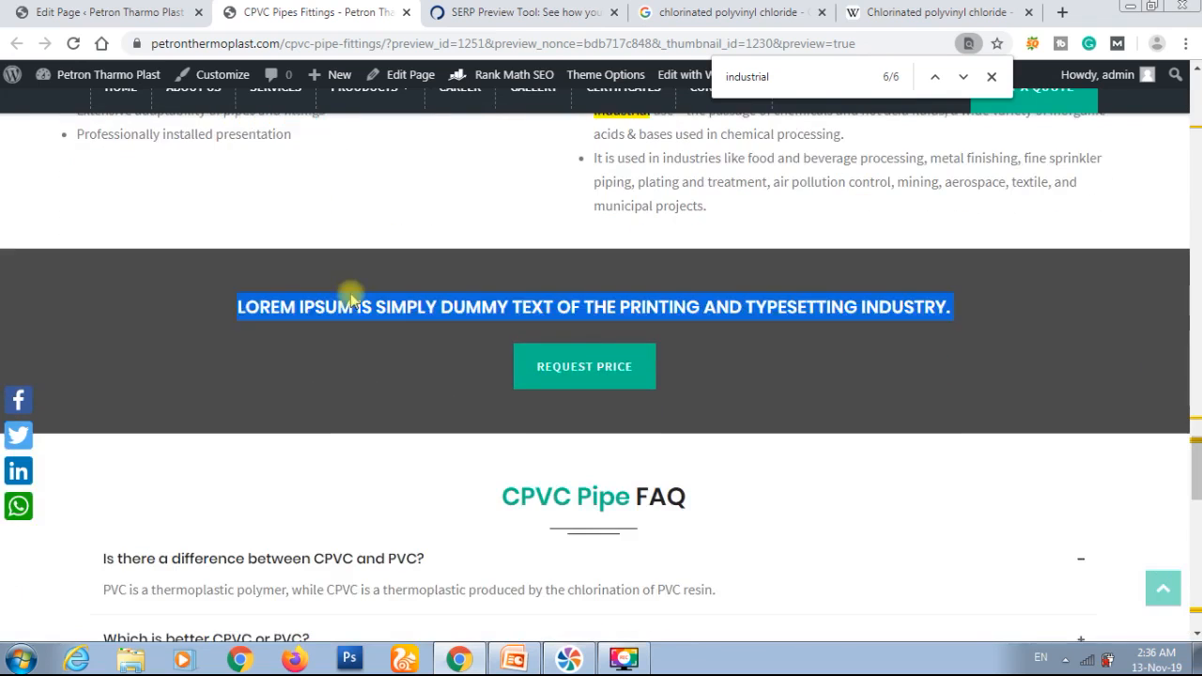
{"action": "scroll", "coordinate": [350, 297], "scroll_direction": "up", "scroll_amount": 3}
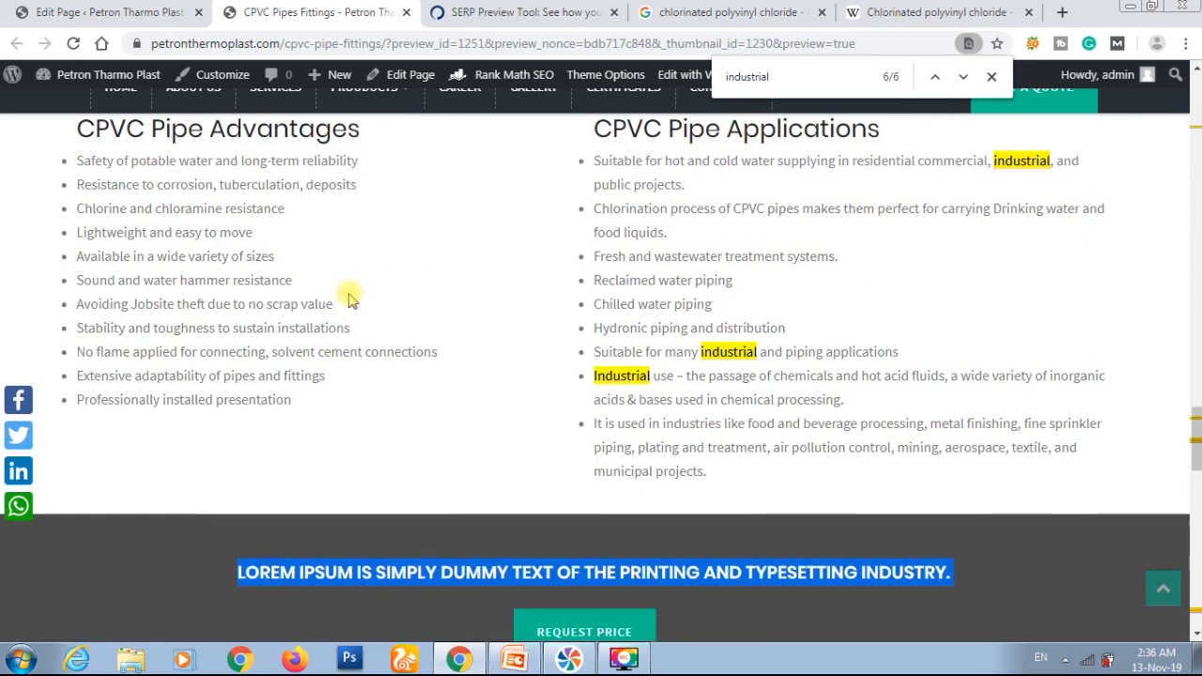
Step: In the CPVC Pipe Advantages text block, link "pipes and fittings" to the UPVC Pipes & Fittings page and save the block
{"action": "left_click", "coordinate": [131, 12]}
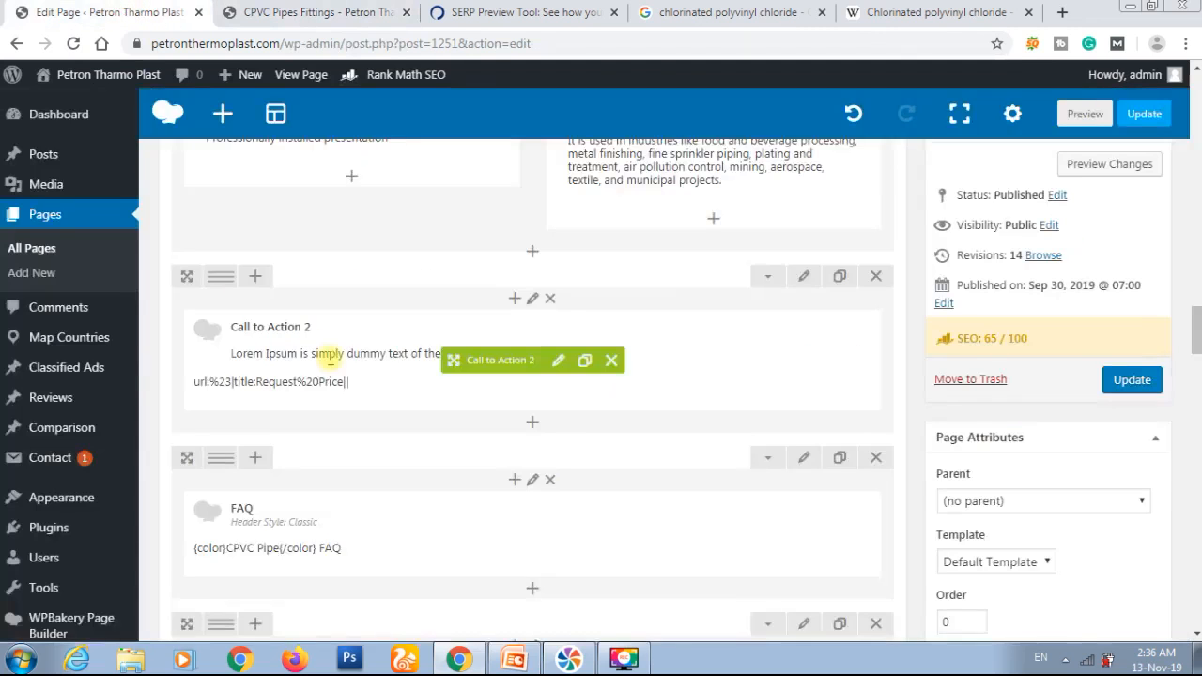
{"action": "scroll", "coordinate": [331, 359], "scroll_direction": "up", "scroll_amount": 2}
{"action": "left_click", "coordinate": [367, 217]}
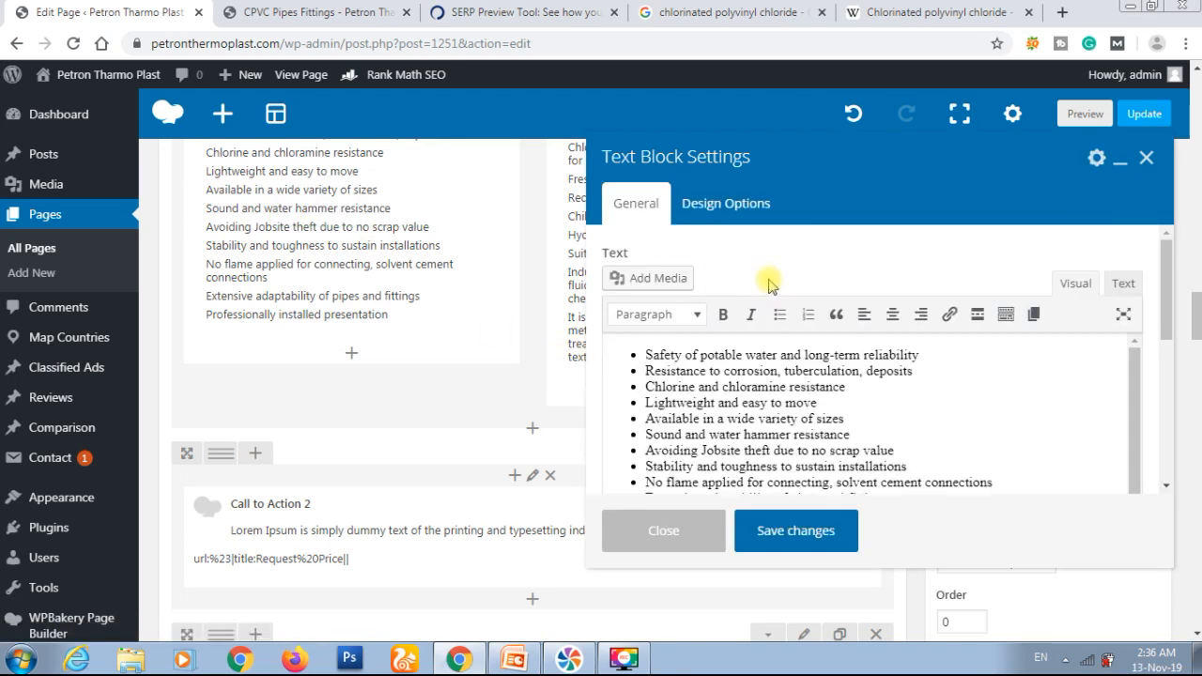
{"action": "scroll", "coordinate": [871, 451], "scroll_direction": "down", "scroll_amount": 1}
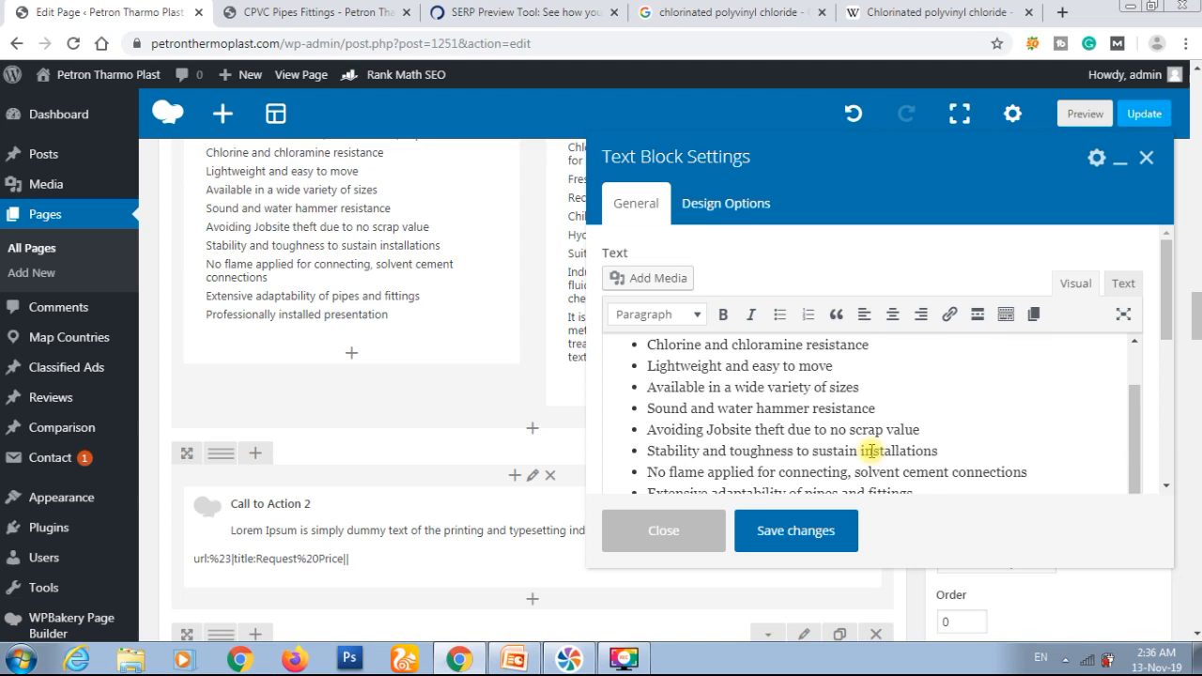
{"action": "scroll", "coordinate": [871, 450], "scroll_direction": "down", "scroll_amount": 2}
{"action": "left_click_drag", "start_coordinate": [805, 405], "coordinate": [913, 404]}
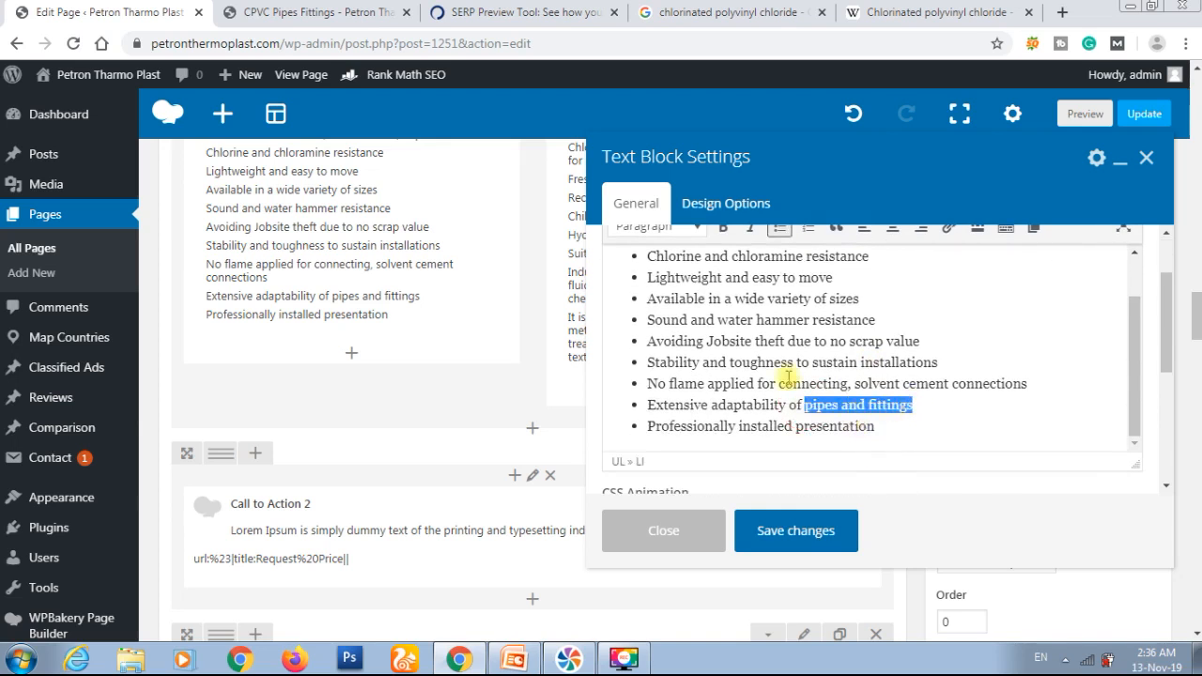
{"action": "left_click", "coordinate": [949, 234]}
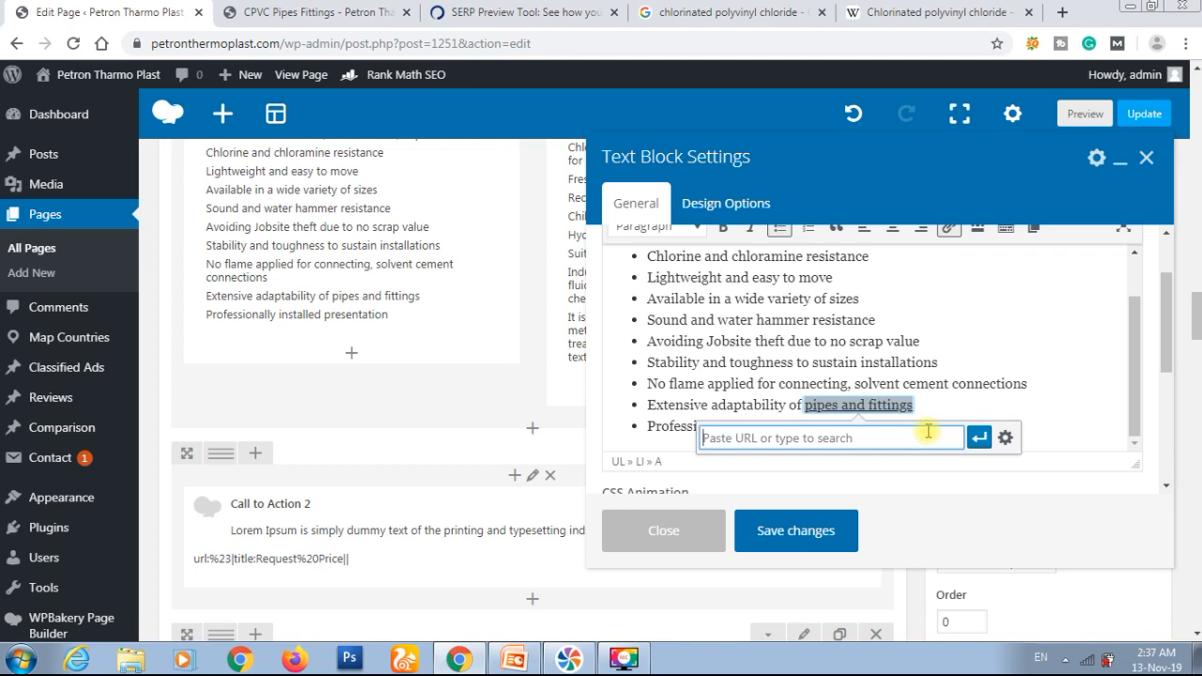
{"action": "type", "text": "upvc-pipe-fittin"}
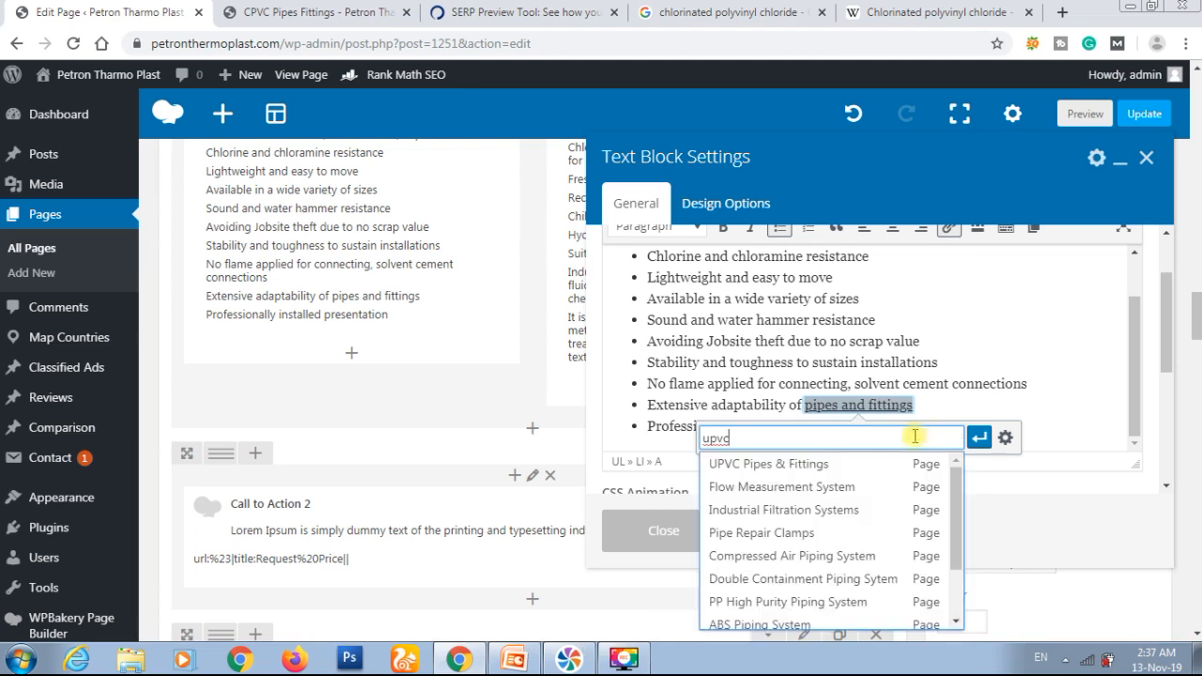
{"action": "left_click", "coordinate": [832, 464]}
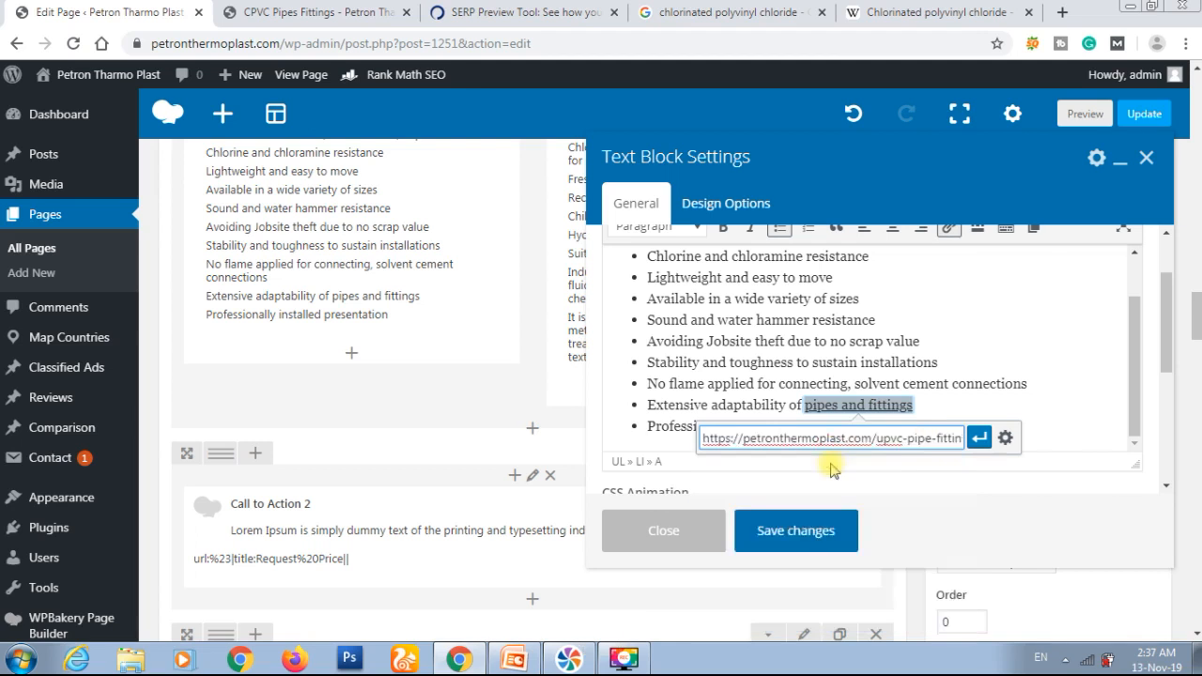
{"action": "left_click", "coordinate": [979, 439]}
{"action": "left_click", "coordinate": [793, 531]}
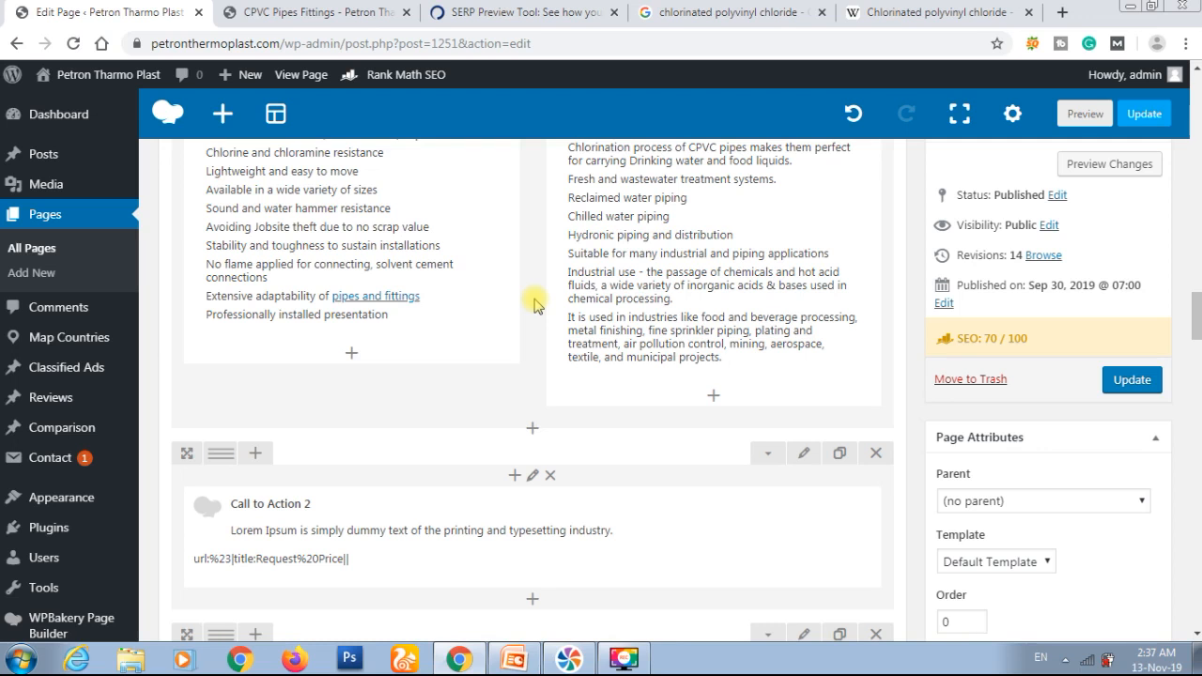
Step: Review Rank Math's Basic SEO, Additional, Title Readability and Content Readability checks for the edited page
{"action": "scroll", "coordinate": [533, 305], "scroll_direction": "down", "scroll_amount": 7}
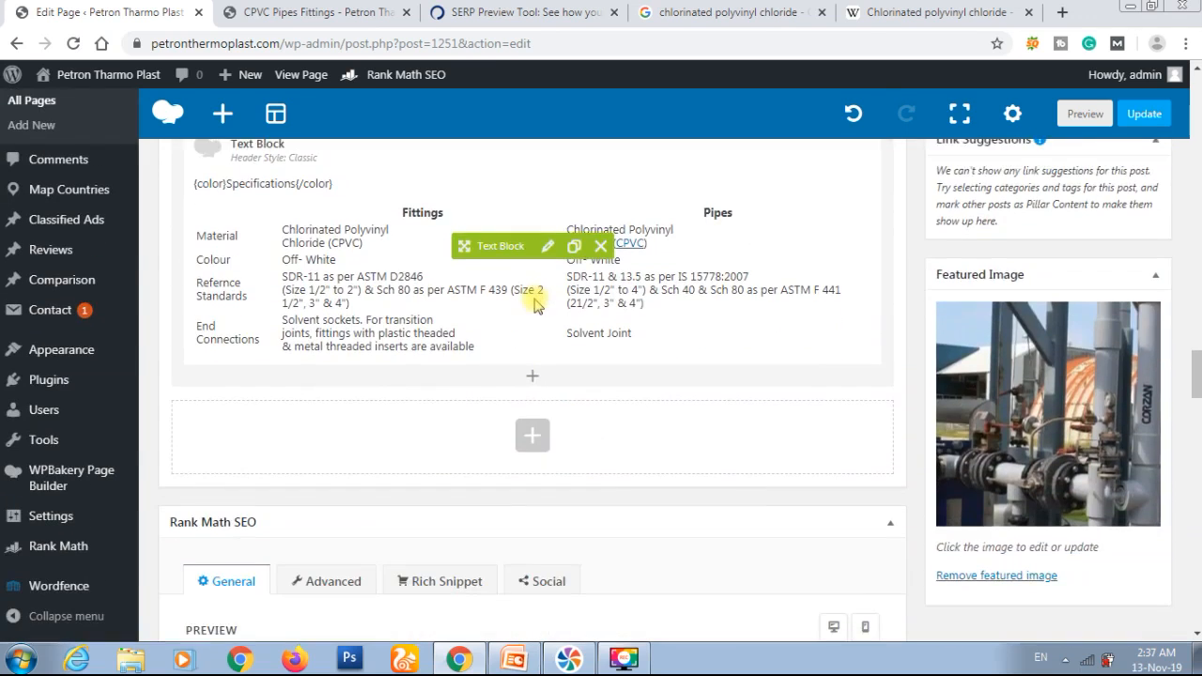
{"action": "scroll", "coordinate": [535, 305], "scroll_direction": "up", "scroll_amount": 3}
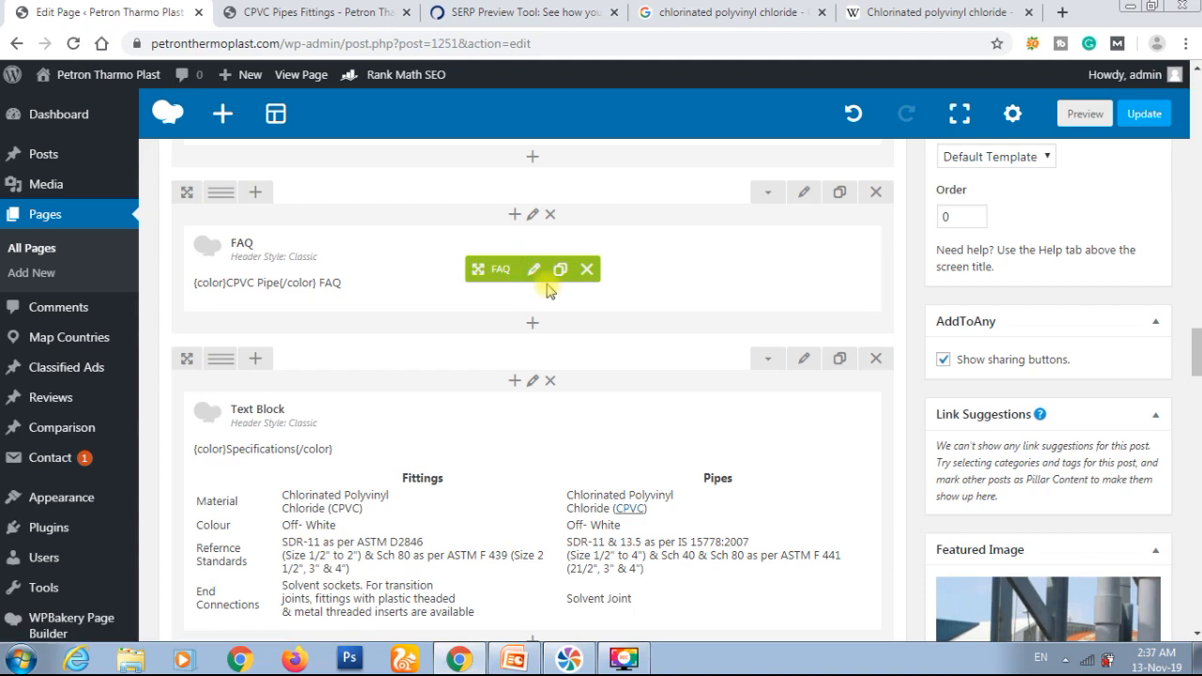
{"action": "scroll", "coordinate": [660, 500], "scroll_direction": "up", "scroll_amount": 2}
{"action": "scroll", "coordinate": [510, 384], "scroll_direction": "down", "scroll_amount": 5}
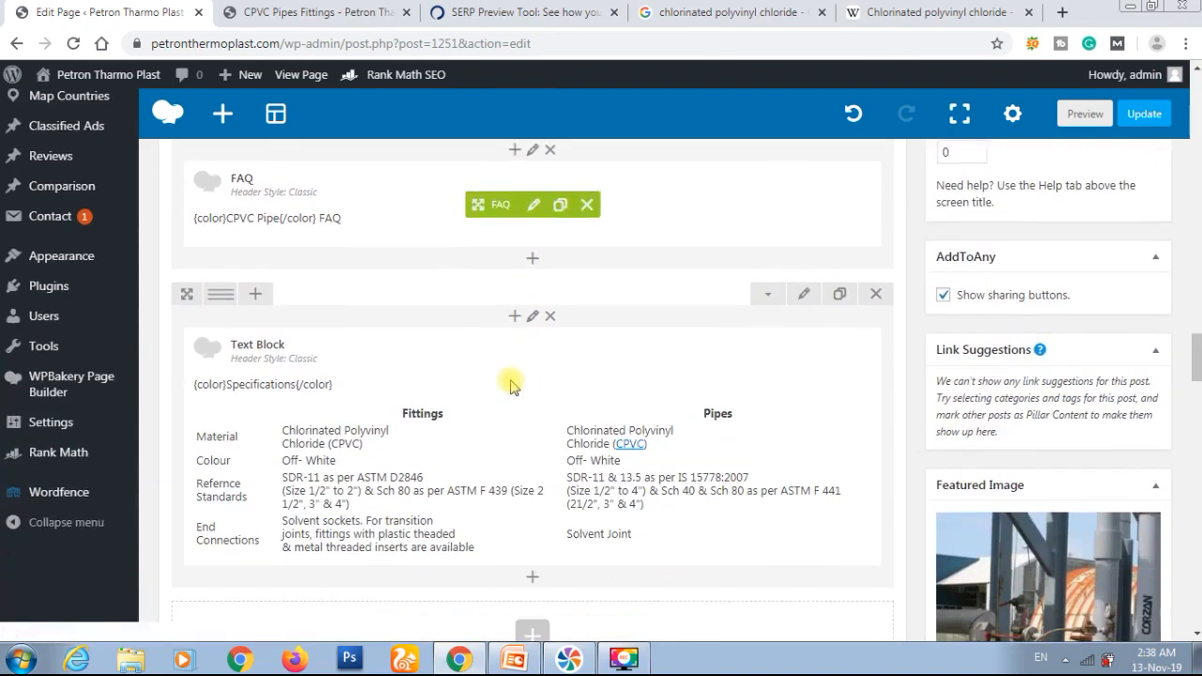
{"action": "scroll", "coordinate": [510, 384], "scroll_direction": "down", "scroll_amount": 10}
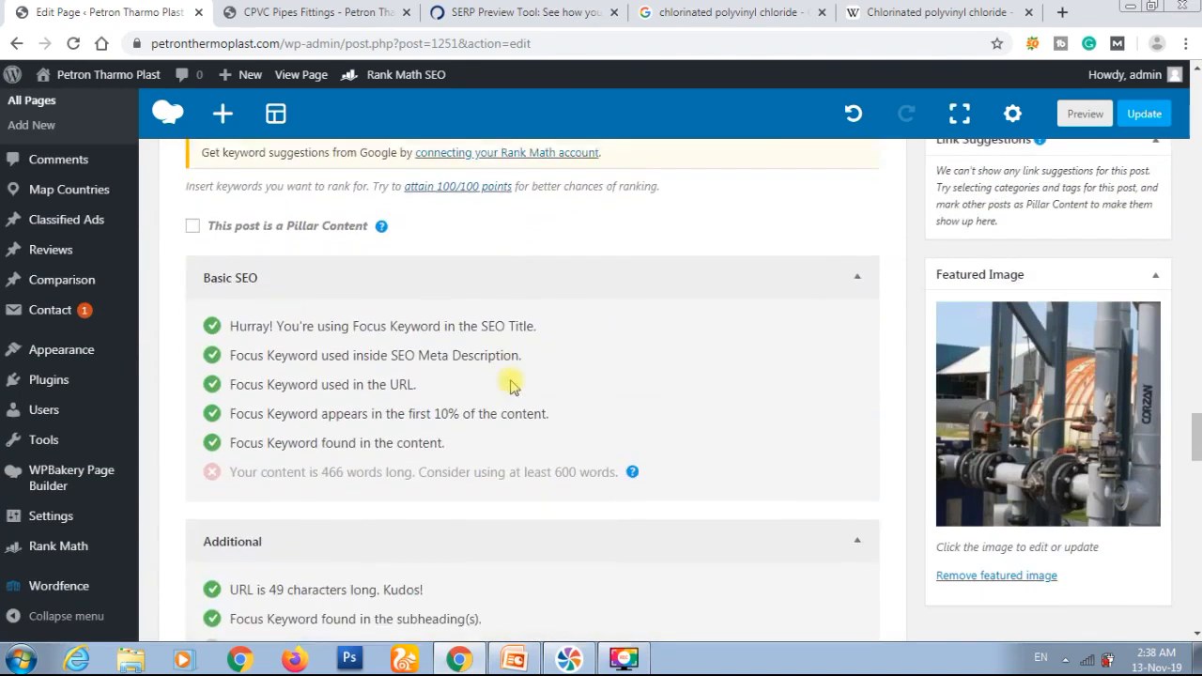
{"action": "scroll", "coordinate": [510, 384], "scroll_direction": "down", "scroll_amount": 2}
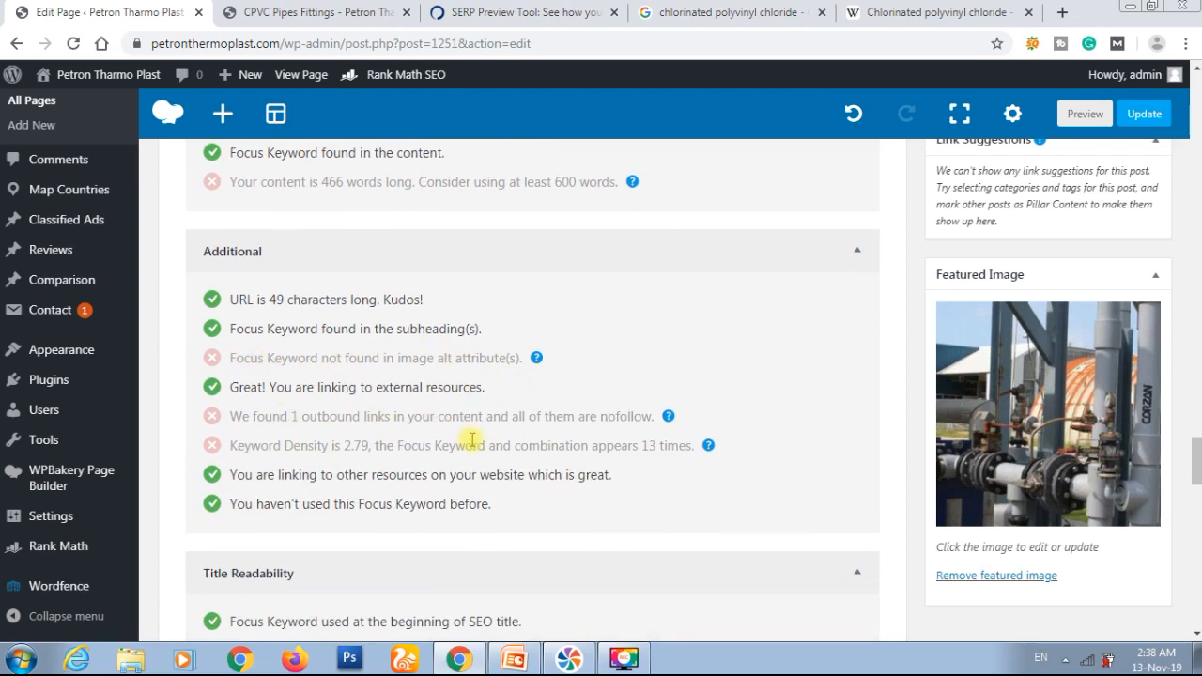
{"action": "scroll", "coordinate": [476, 506], "scroll_direction": "down", "scroll_amount": 3}
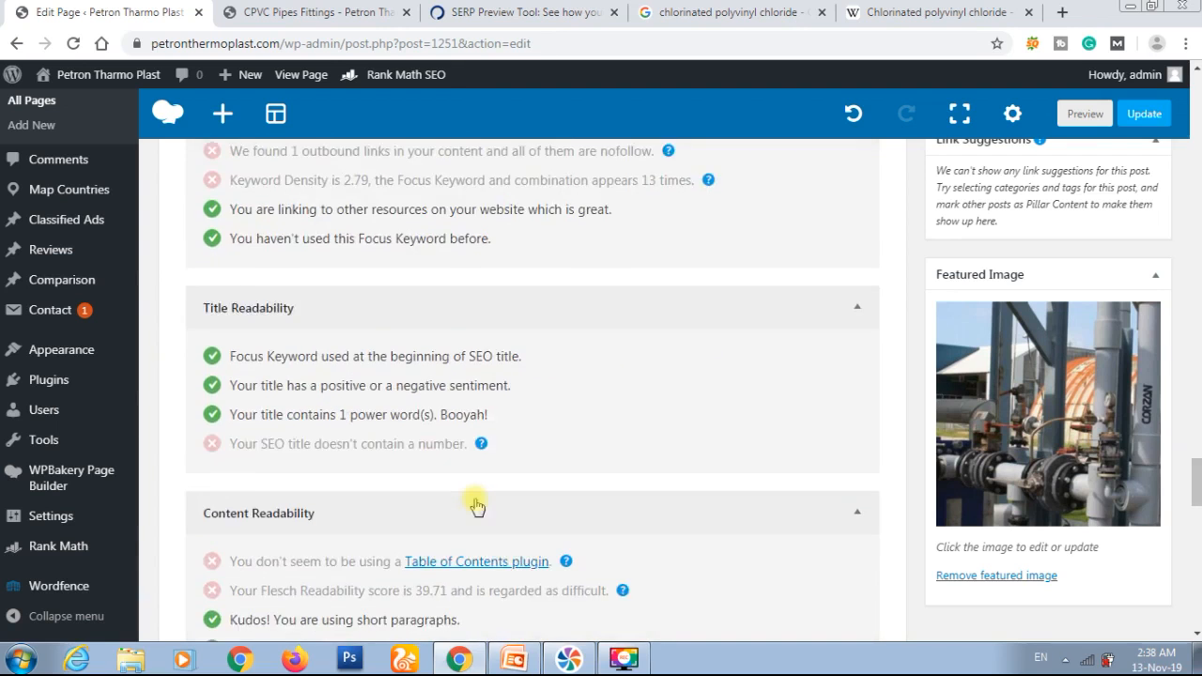
{"action": "scroll", "coordinate": [476, 506], "scroll_direction": "down", "scroll_amount": 2}
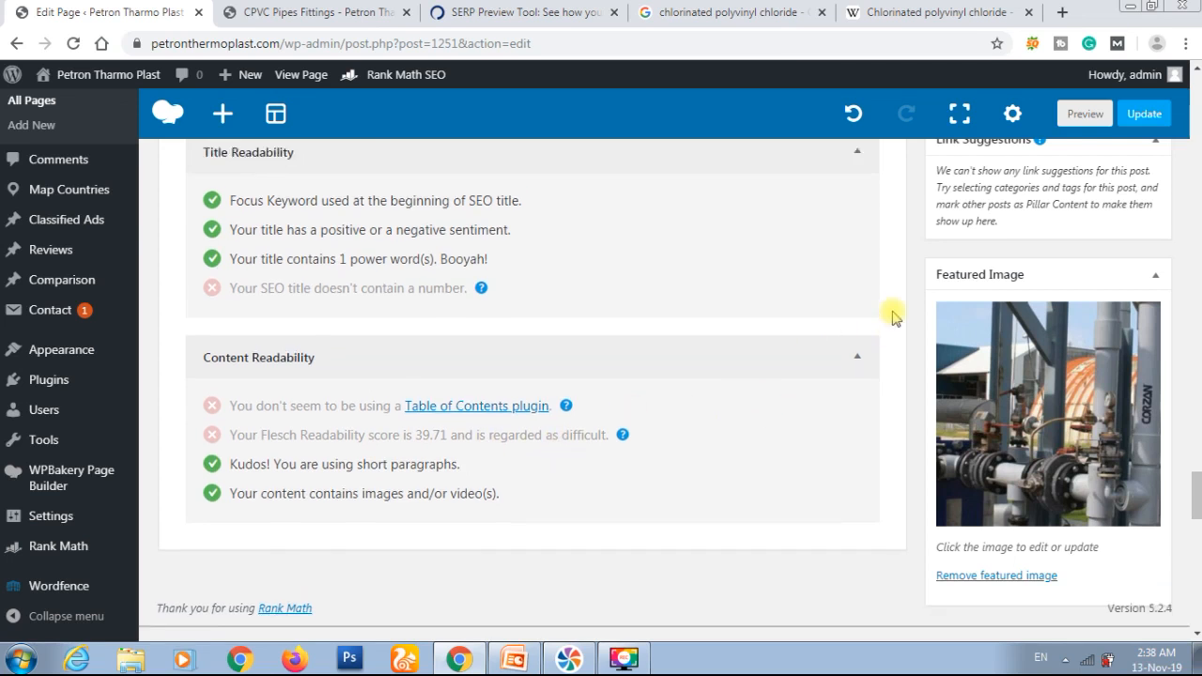
Step: Update the published CPVC Pipes Fittings page with the new internal link
{"action": "scroll", "coordinate": [892, 317], "scroll_direction": "up", "scroll_amount": 1}
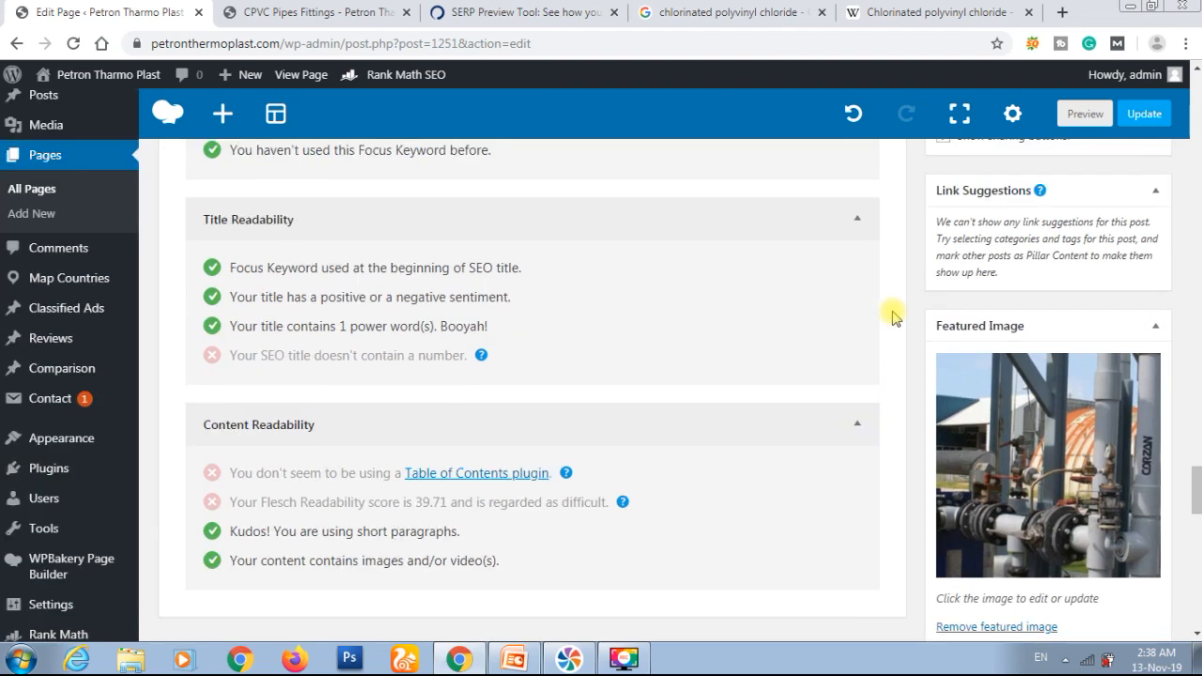
{"action": "left_click", "coordinate": [1142, 119]}
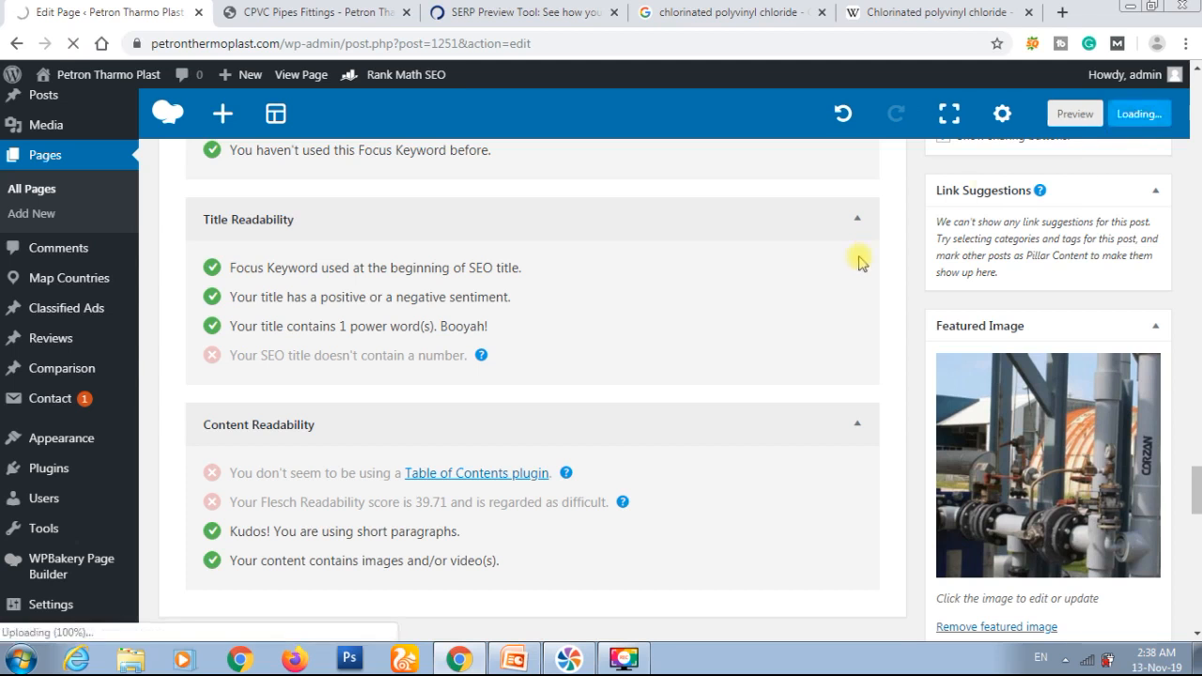
{"action": "scroll", "coordinate": [860, 263], "scroll_direction": "up", "scroll_amount": 1}
{"action": "scroll", "coordinate": [861, 263], "scroll_direction": "up", "scroll_amount": 8}
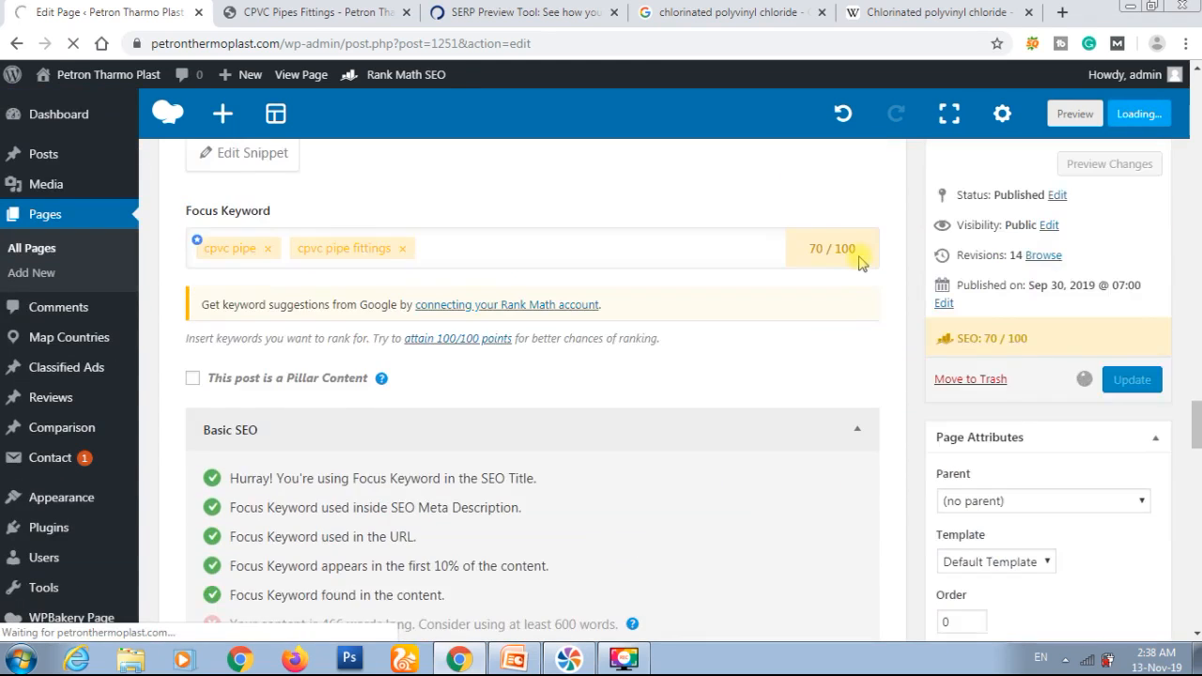
{"action": "scroll", "coordinate": [861, 263], "scroll_direction": "up", "scroll_amount": 3}
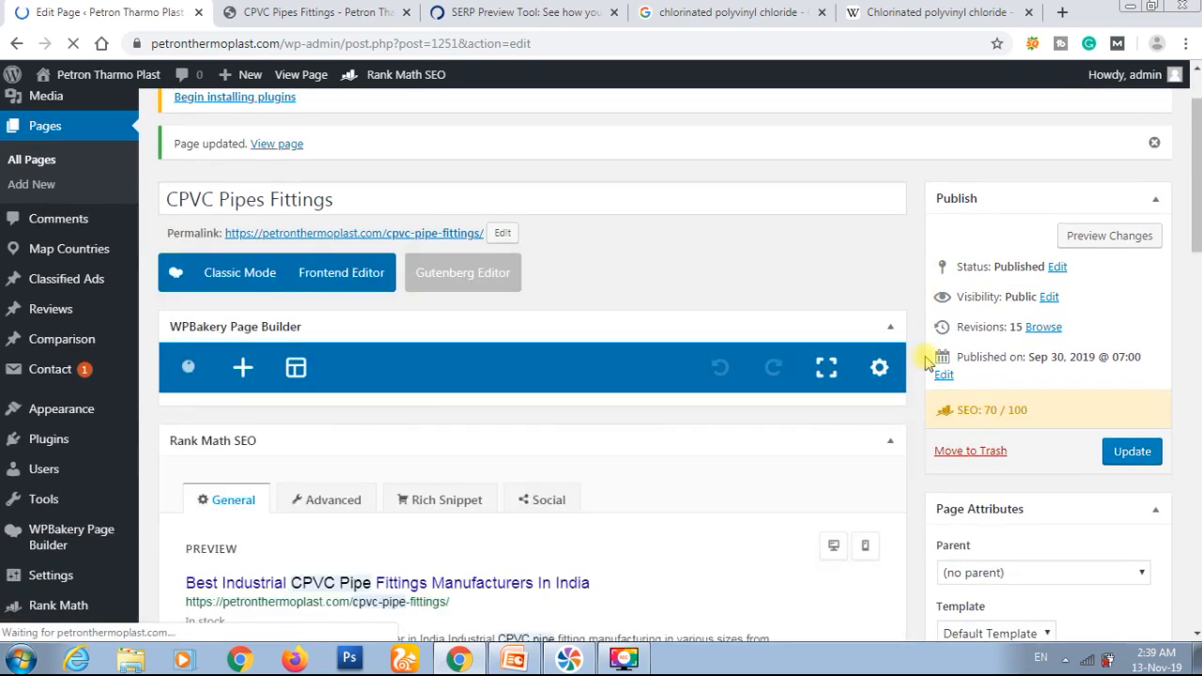
Step: Recheck the updated page's Basic SEO and Additional results, especially image alt text, outbound links and keyword density
{"action": "scroll", "coordinate": [927, 361], "scroll_direction": "down", "scroll_amount": 10}
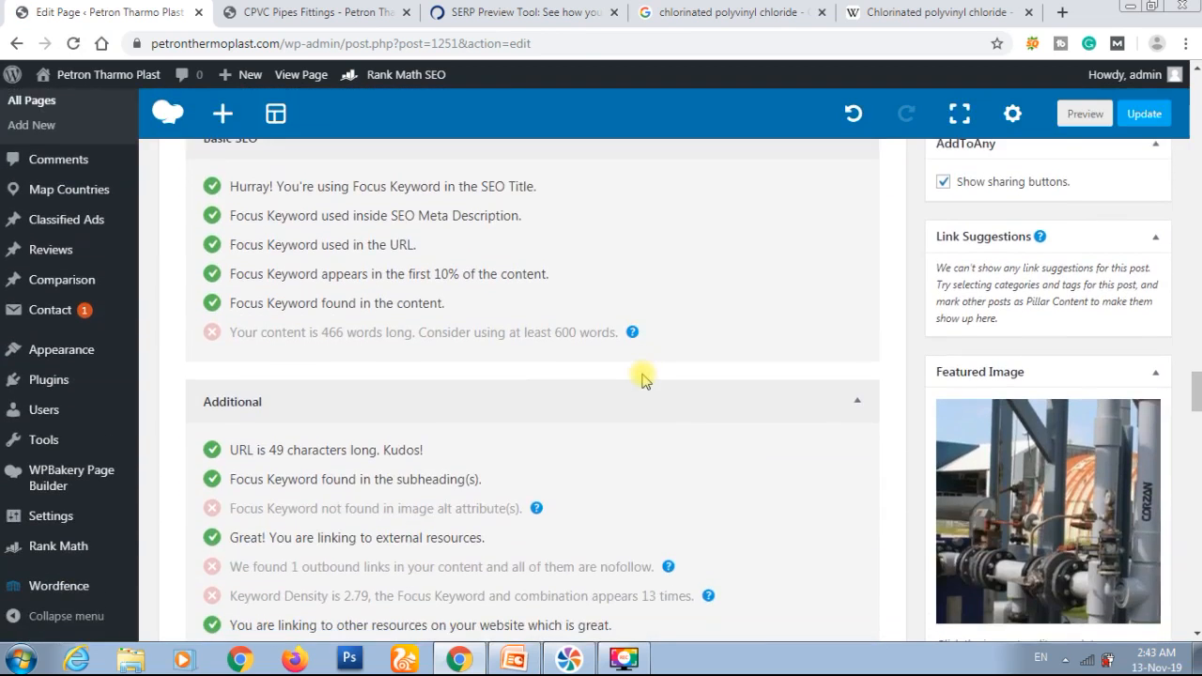
{"action": "scroll", "coordinate": [643, 379], "scroll_direction": "down", "scroll_amount": 1}
{"action": "scroll", "coordinate": [643, 379], "scroll_direction": "up", "scroll_amount": 5}
{"action": "scroll", "coordinate": [643, 379], "scroll_direction": "down", "scroll_amount": 3}
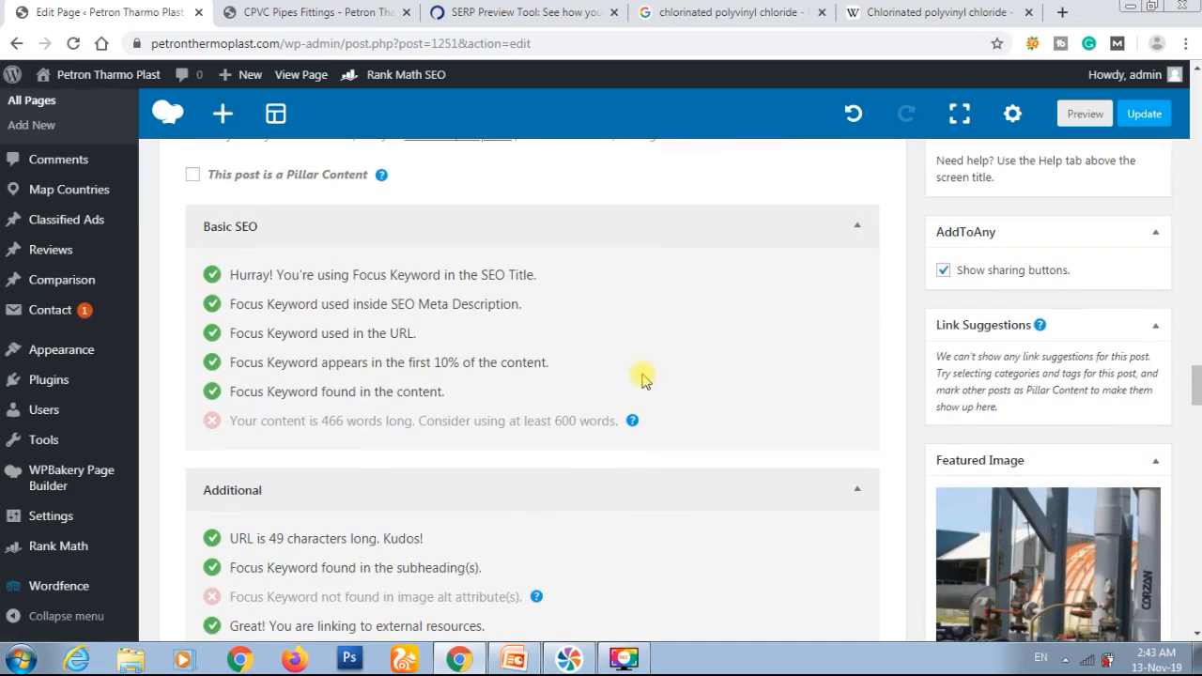
{"action": "scroll", "coordinate": [643, 379], "scroll_direction": "down", "scroll_amount": 2}
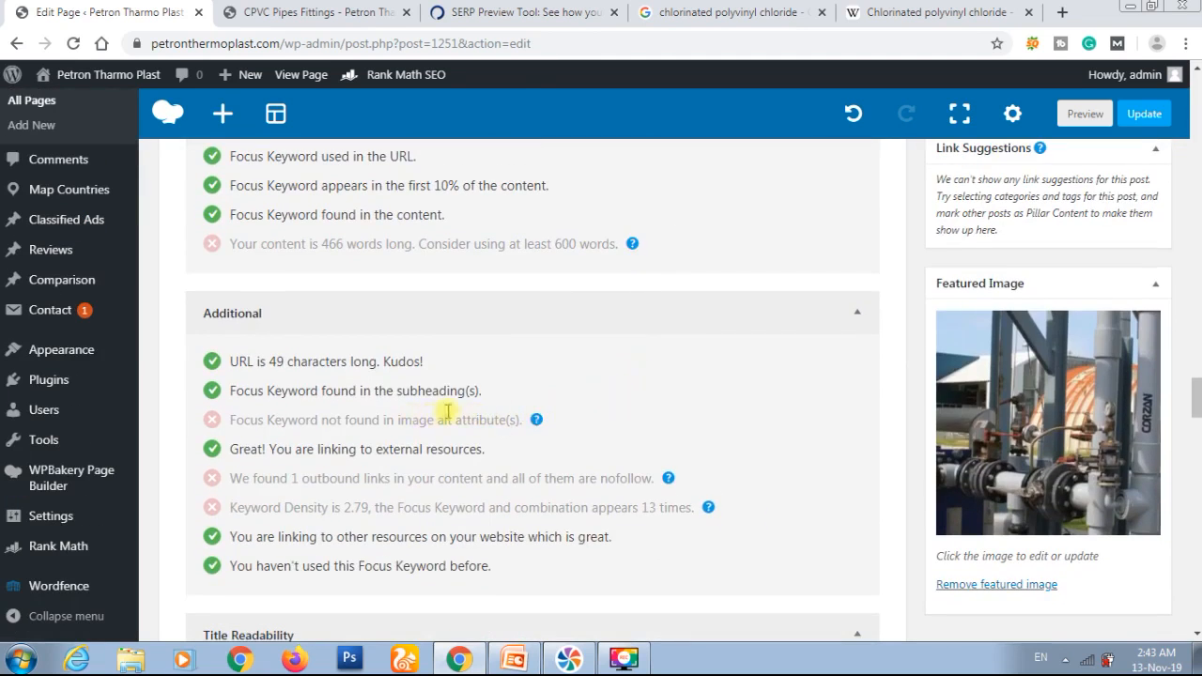
{"action": "scroll", "coordinate": [560, 418], "scroll_direction": "up", "scroll_amount": 10}
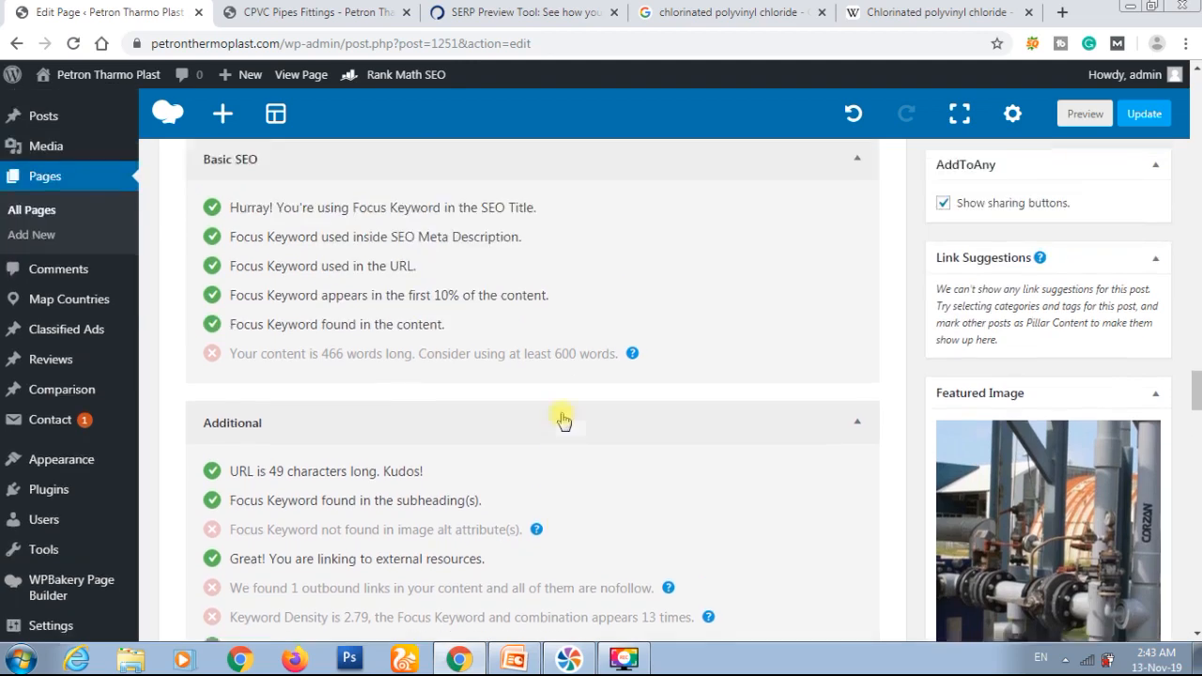
{"action": "scroll", "coordinate": [561, 418], "scroll_direction": "up", "scroll_amount": 10}
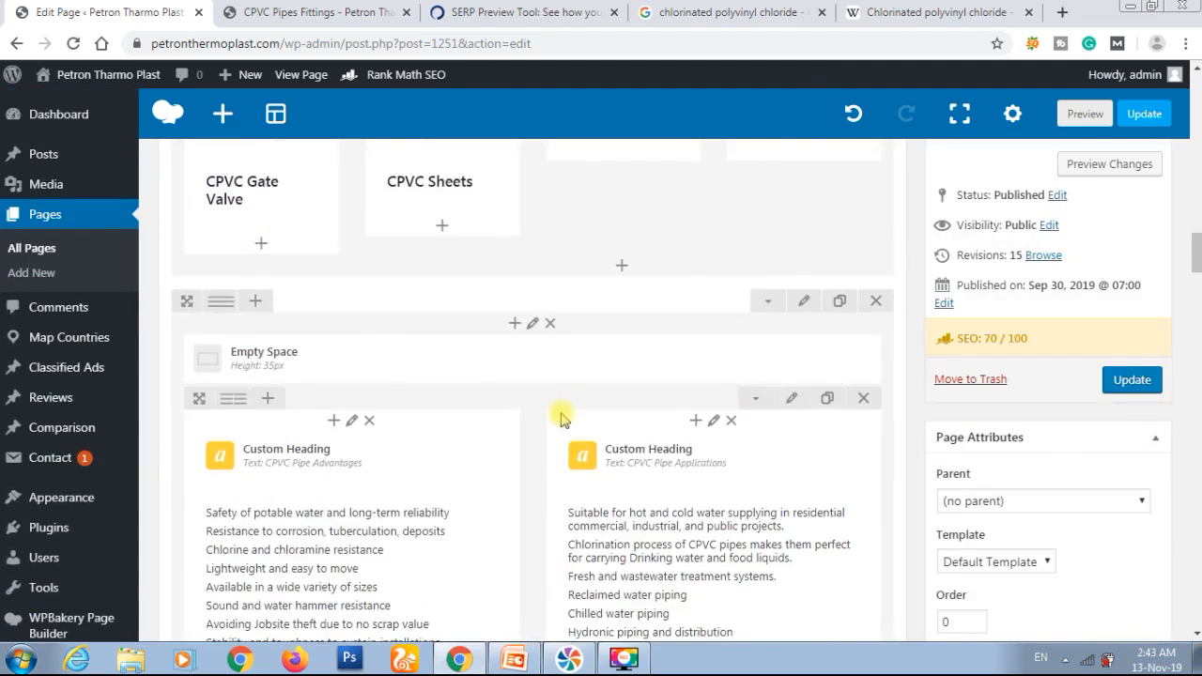
Step: Add the alt text "CPVC Pipe" to CPVC-PIPE.jpg, the image in the CPVC Pipe column of the Product Ranges section
{"action": "scroll", "coordinate": [560, 418], "scroll_direction": "up", "scroll_amount": 10}
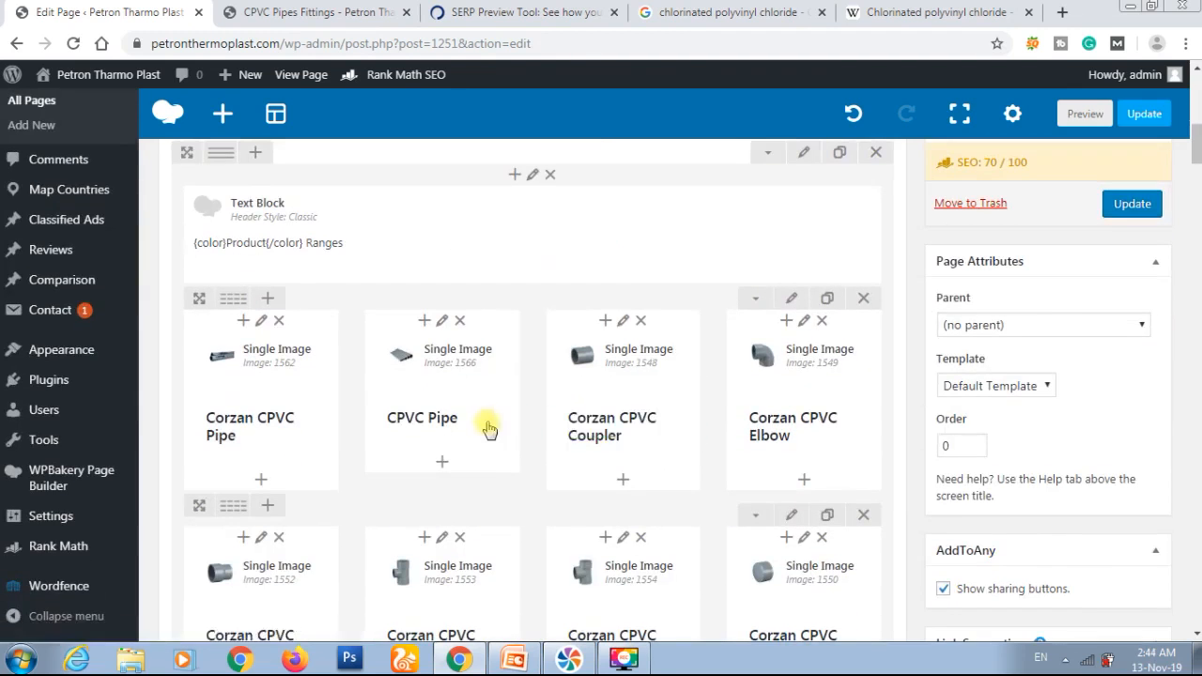
{"action": "left_click", "coordinate": [463, 358]}
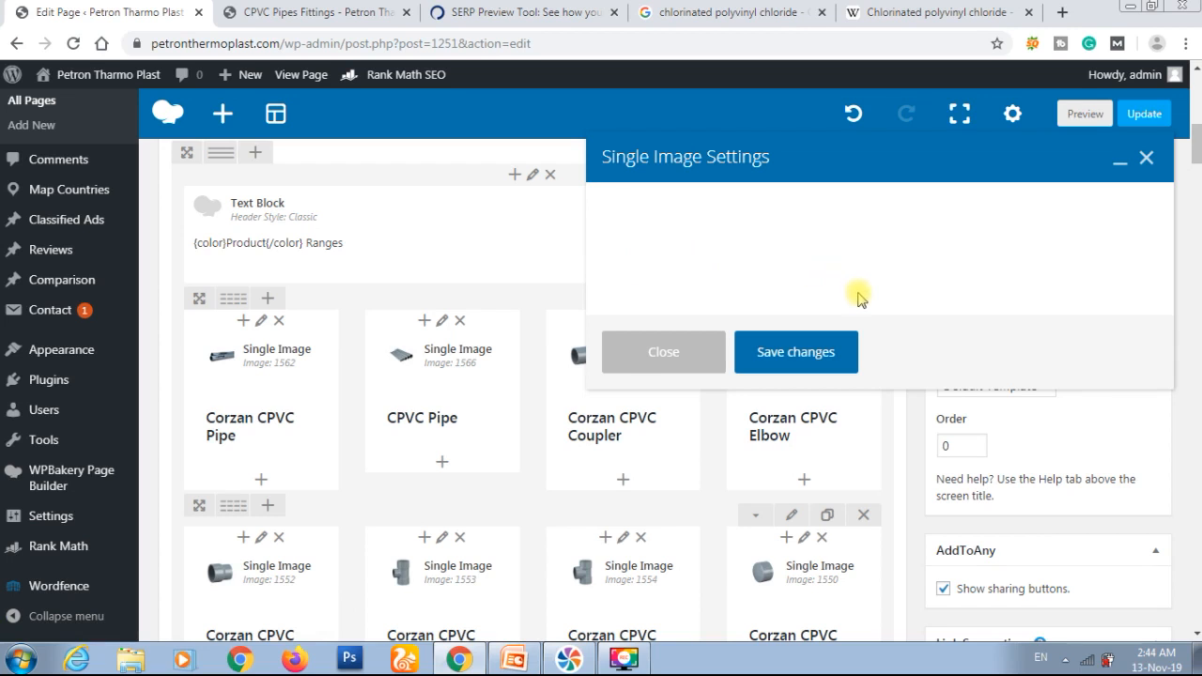
{"action": "scroll", "coordinate": [970, 344], "scroll_direction": "down", "scroll_amount": 1}
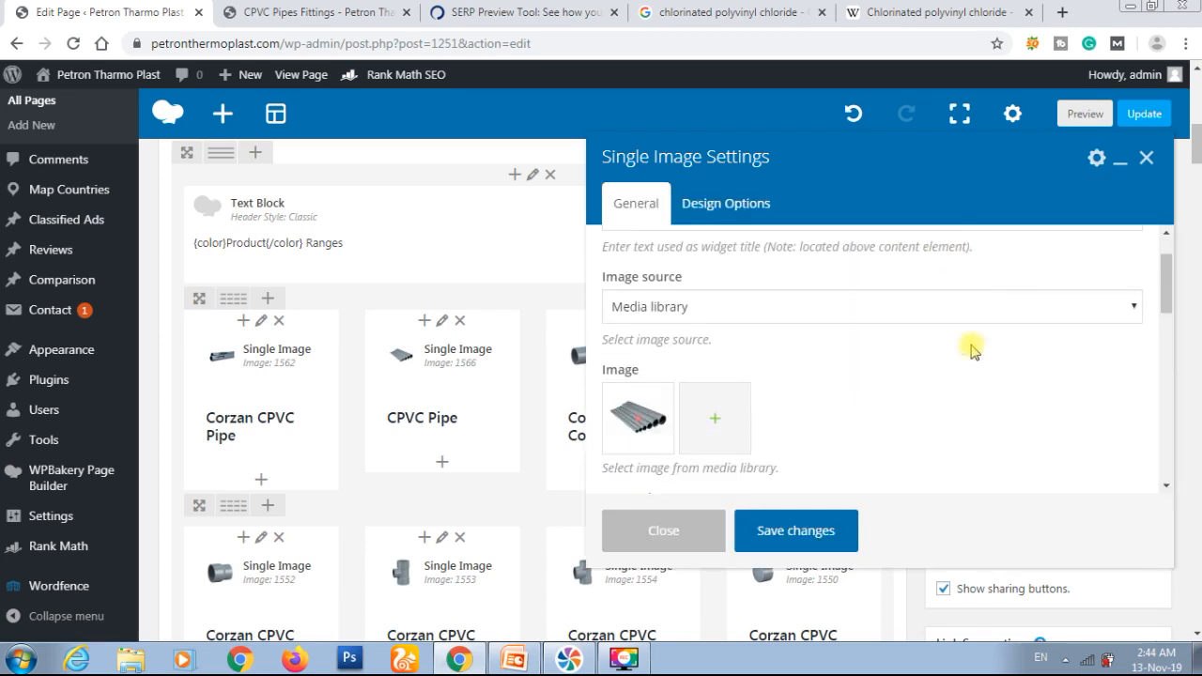
{"action": "left_click", "coordinate": [787, 384]}
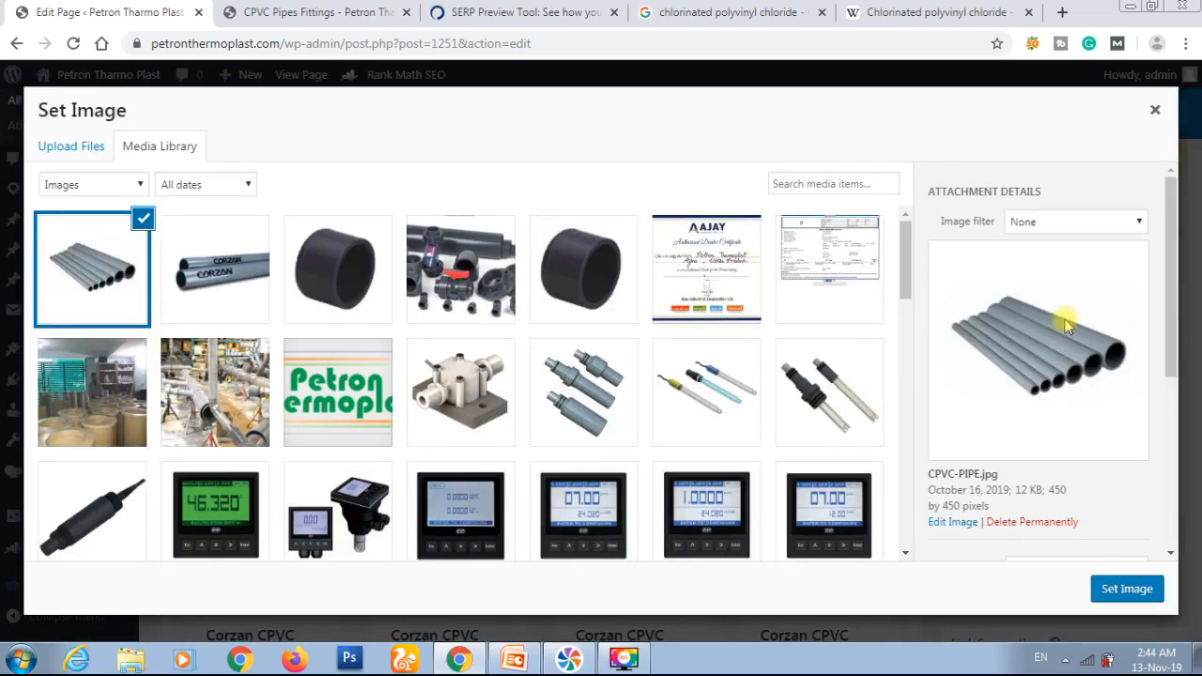
{"action": "scroll", "coordinate": [1056, 464], "scroll_direction": "down", "scroll_amount": 2}
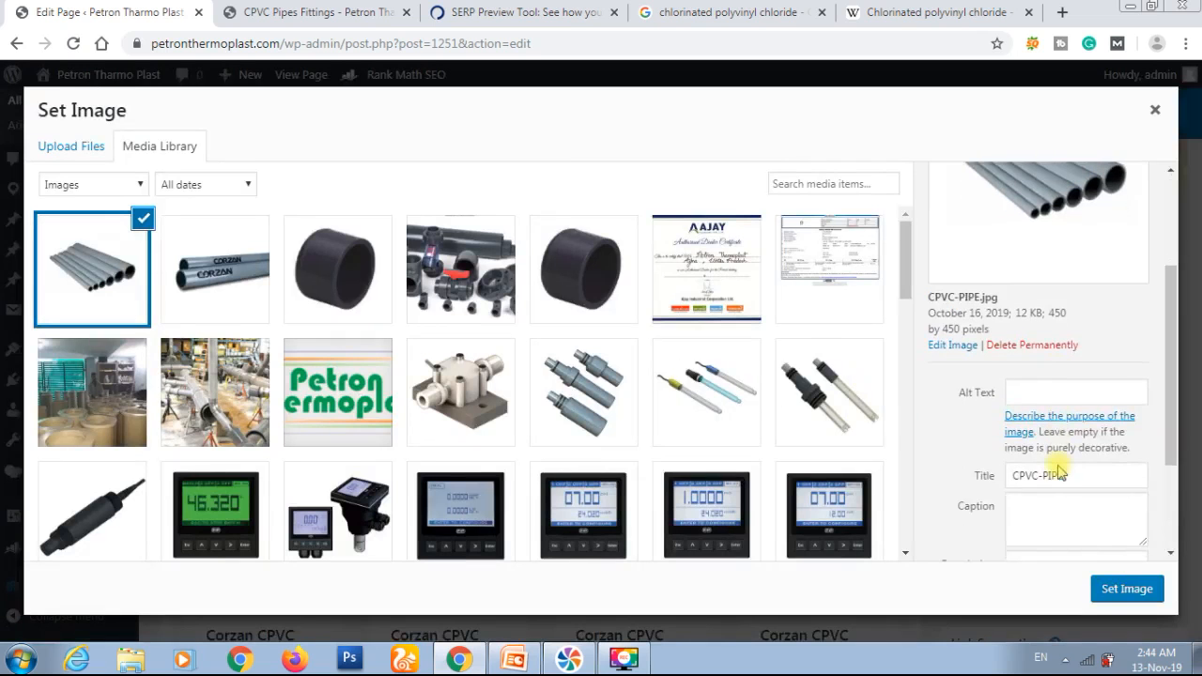
{"action": "left_click", "coordinate": [1041, 392]}
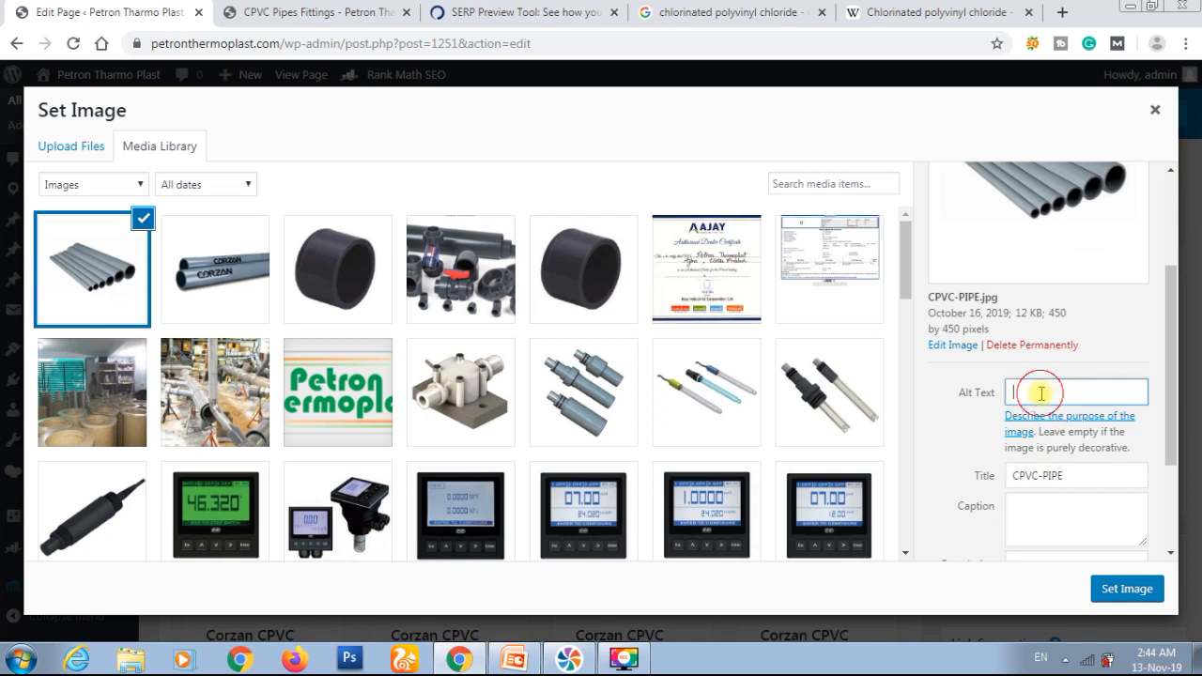
{"action": "type", "text": "PVP"}
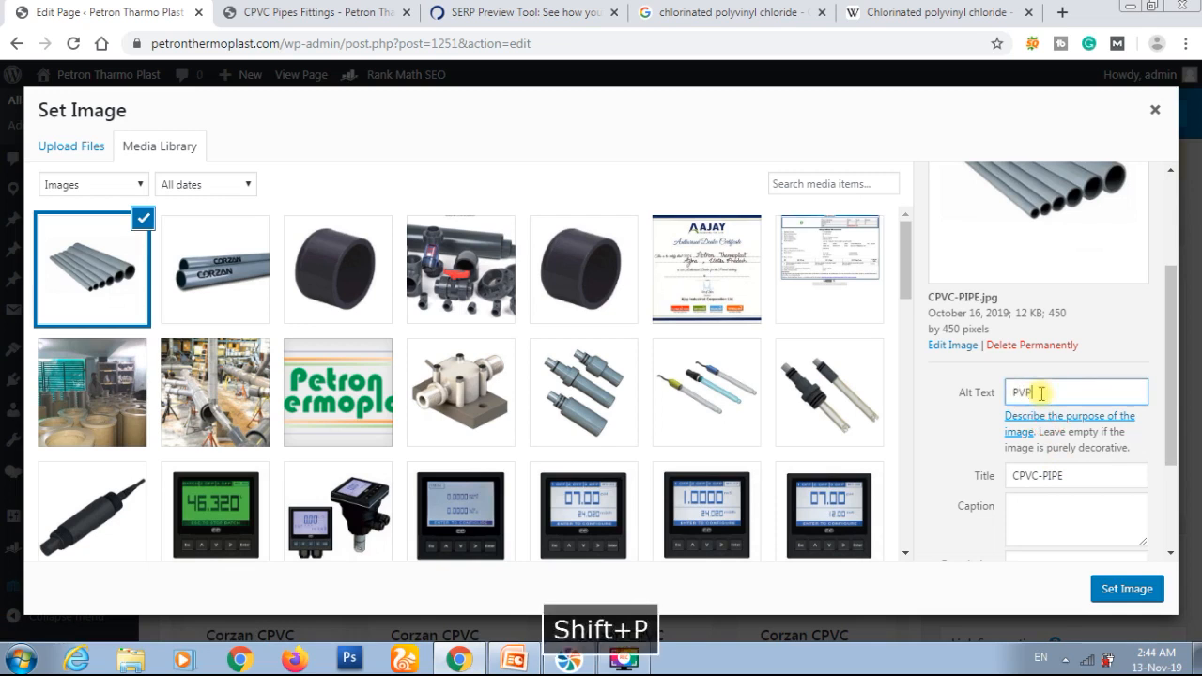
{"action": "key", "text": "shift+BackSpace"}
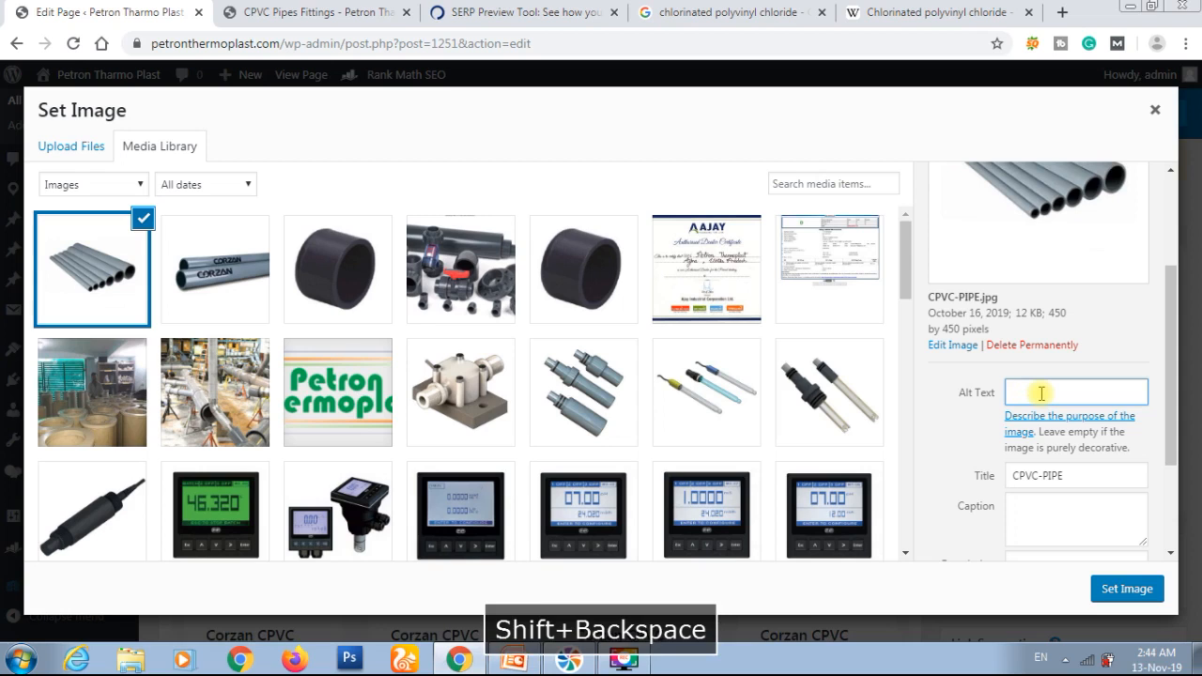
{"action": "type", "text": "CPVC"}
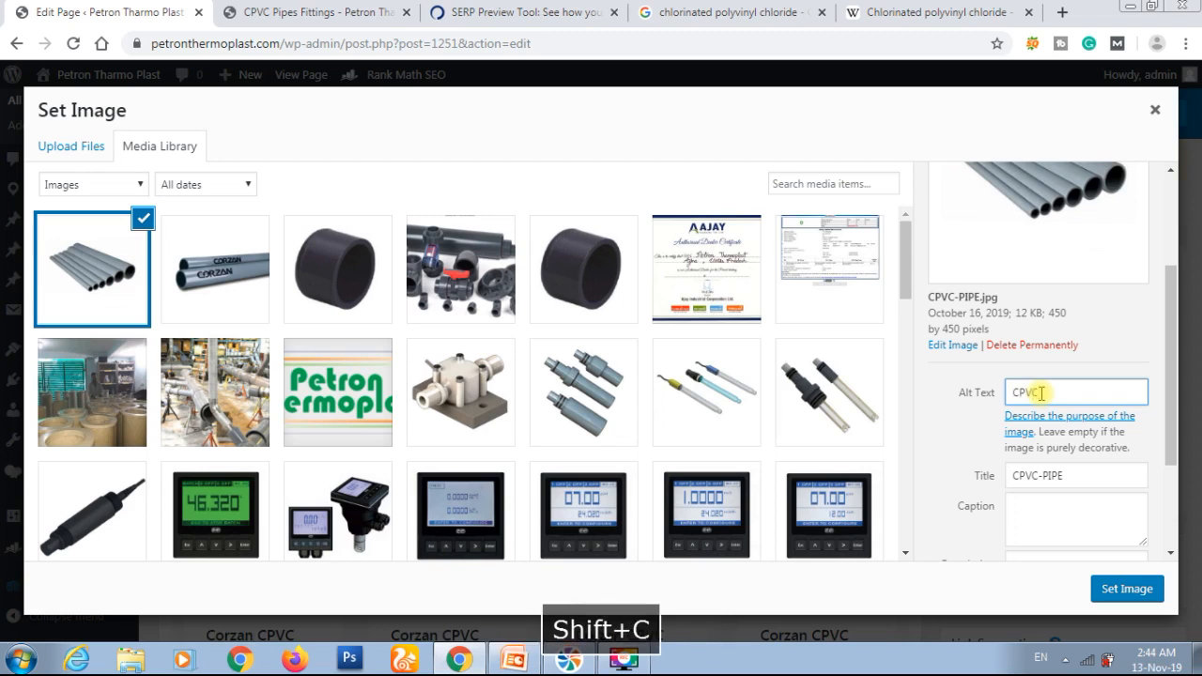
{"action": "type", "text": " Pipe"}
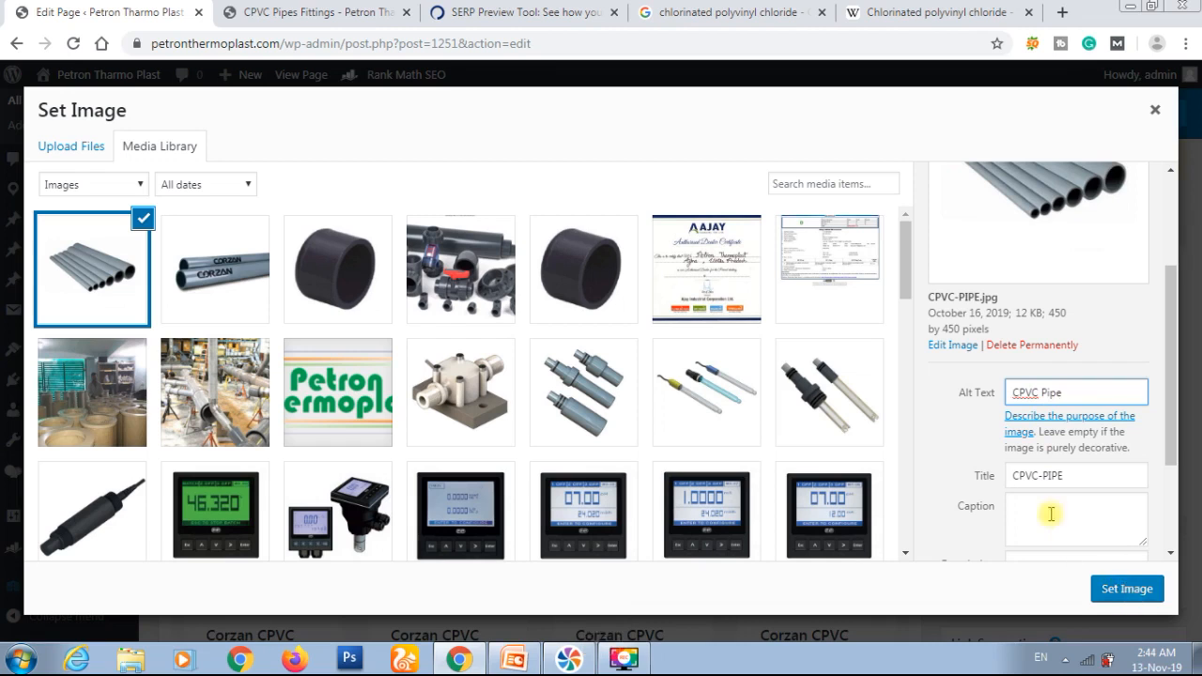
Step: Change the image's title to "CPVC PIPE", set it as the element's image and save the Single Image settings
{"action": "left_click", "coordinate": [1043, 478]}
{"action": "key", "text": "BackSpace"}
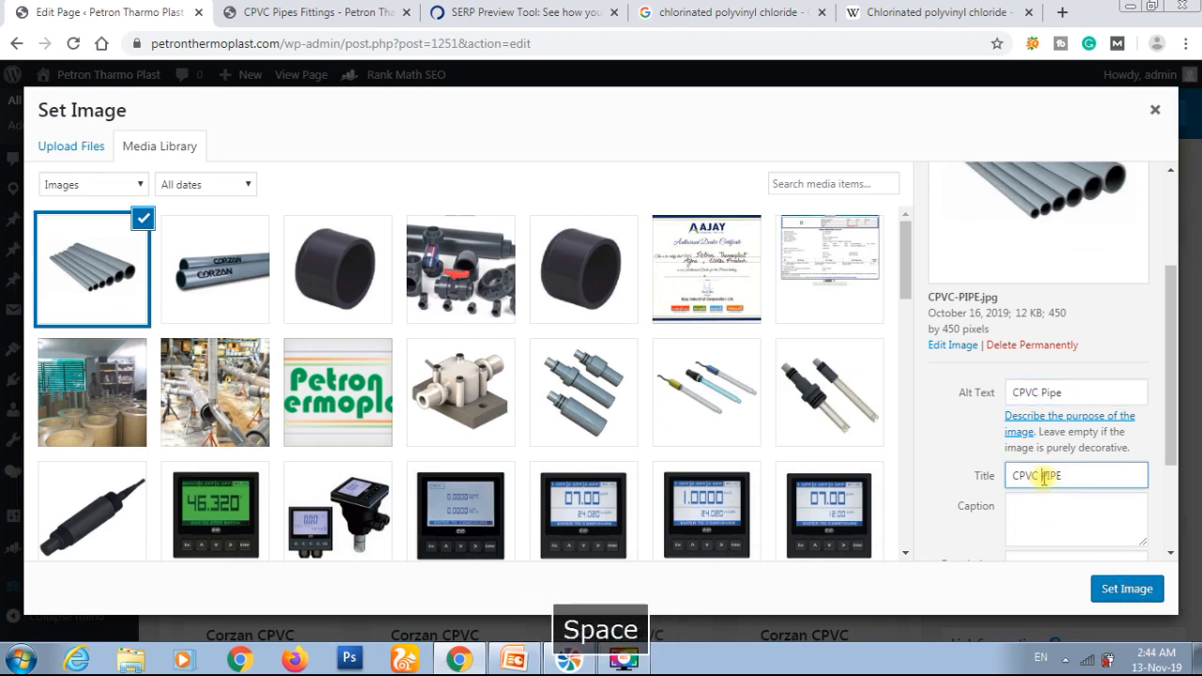
{"action": "left_click", "coordinate": [1133, 596]}
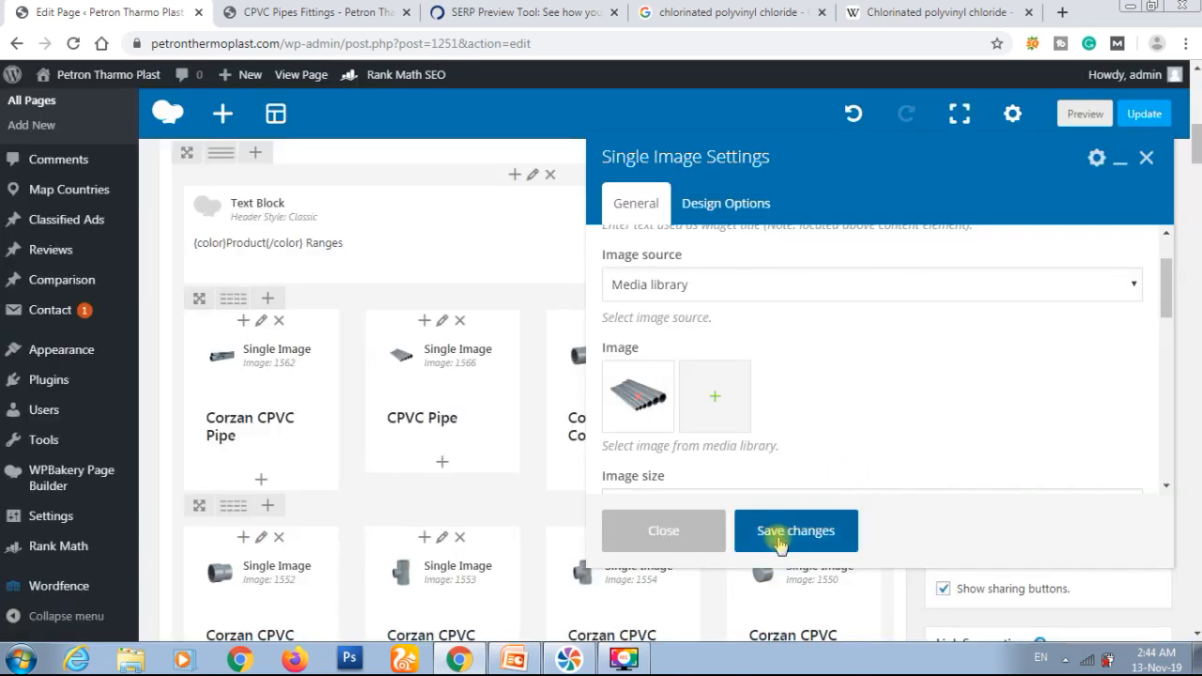
{"action": "left_click", "coordinate": [777, 542]}
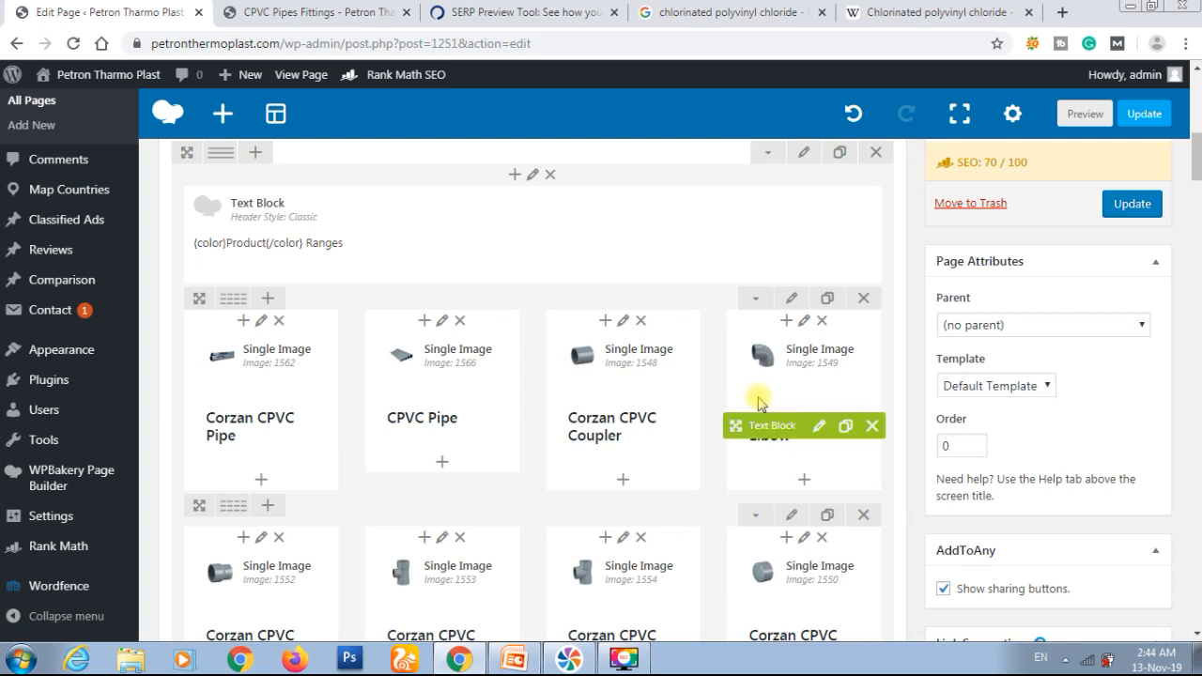
Step: Review Rank Math's Basic SEO, Additional and Title Readability checks, focusing on image alt text, outbound links and keyword density
{"action": "scroll", "coordinate": [579, 330], "scroll_direction": "down", "scroll_amount": 5}
{"action": "scroll", "coordinate": [537, 301], "scroll_direction": "down", "scroll_amount": 5}
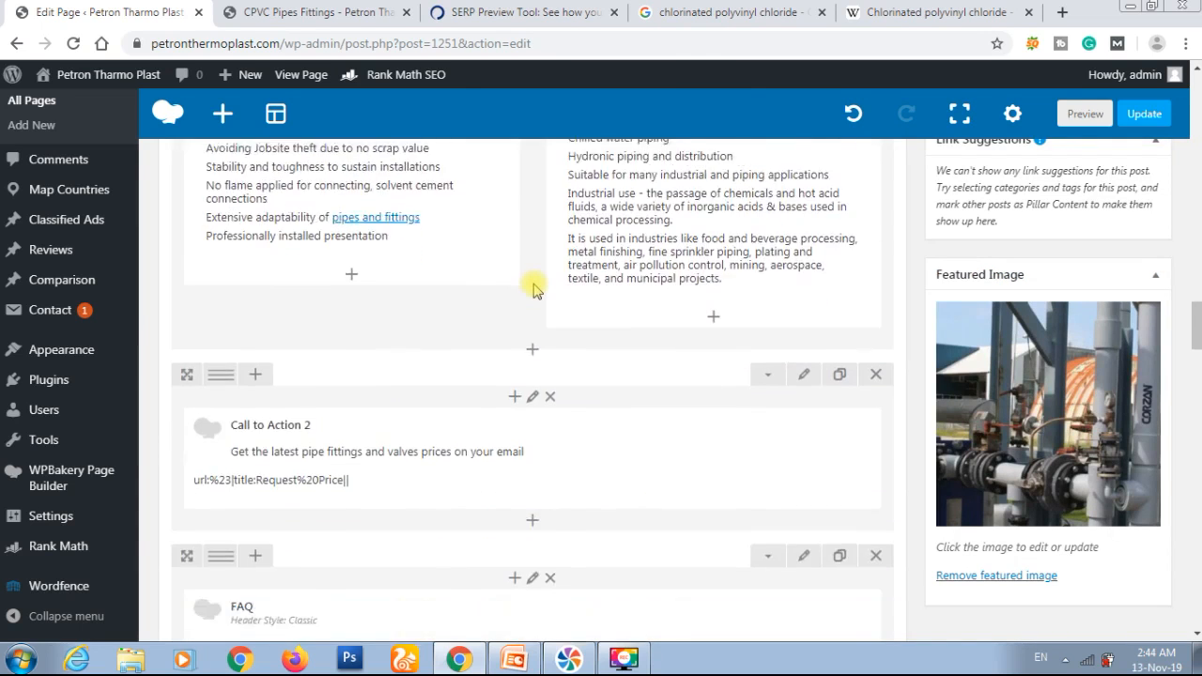
{"action": "scroll", "coordinate": [532, 289], "scroll_direction": "down", "scroll_amount": 10}
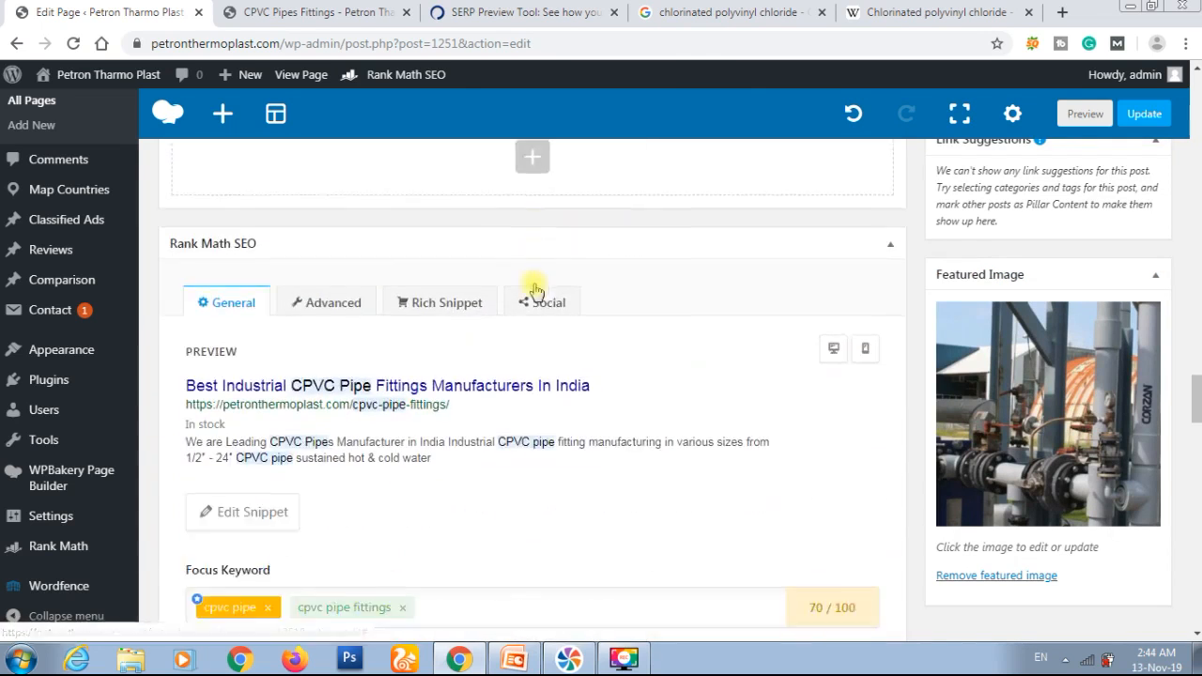
{"action": "scroll", "coordinate": [534, 291], "scroll_direction": "down", "scroll_amount": 8}
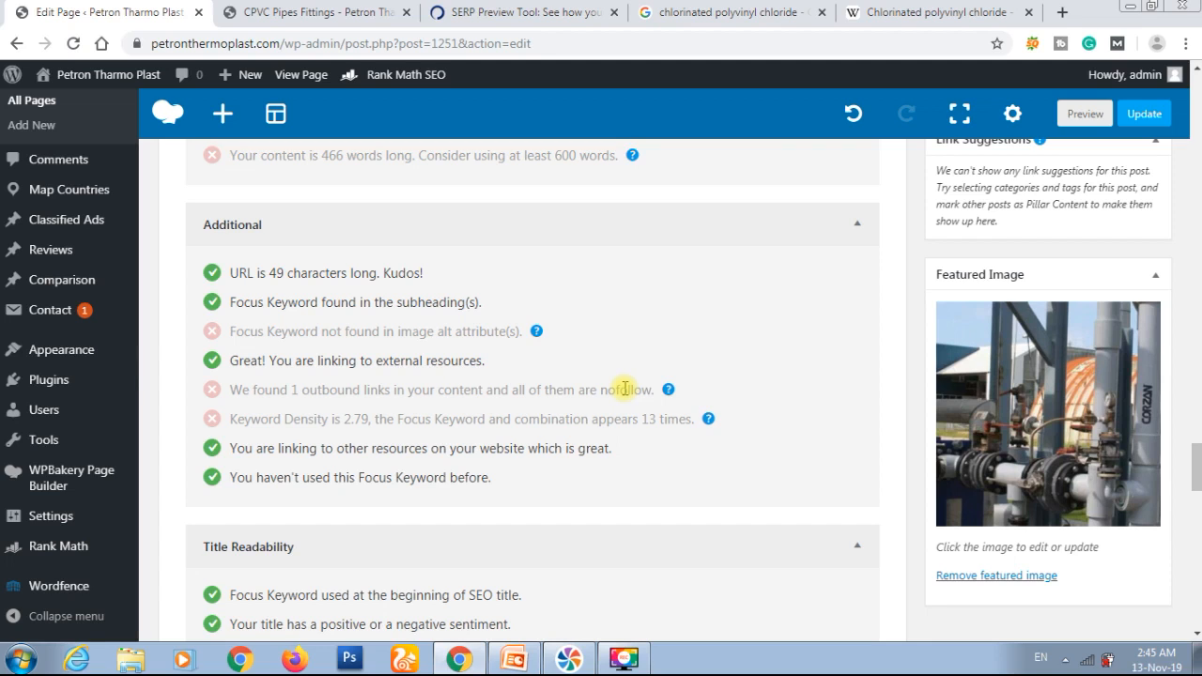
{"action": "scroll", "coordinate": [657, 474], "scroll_direction": "down", "scroll_amount": 1}
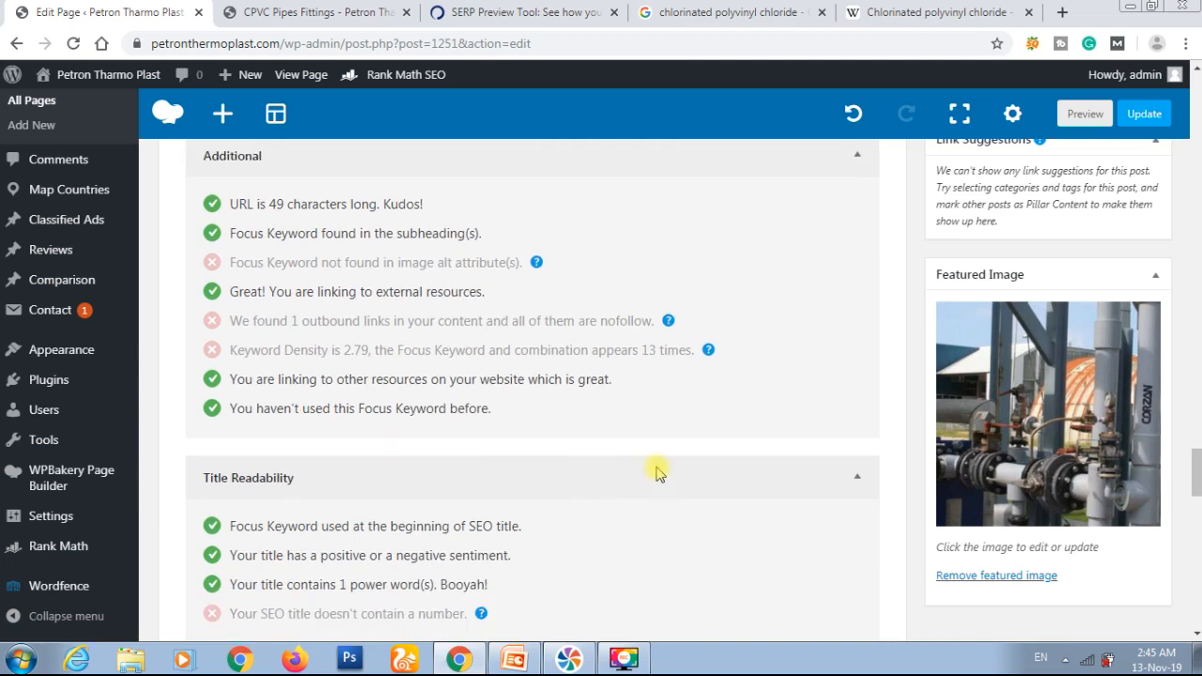
{"action": "scroll", "coordinate": [657, 474], "scroll_direction": "up", "scroll_amount": 2}
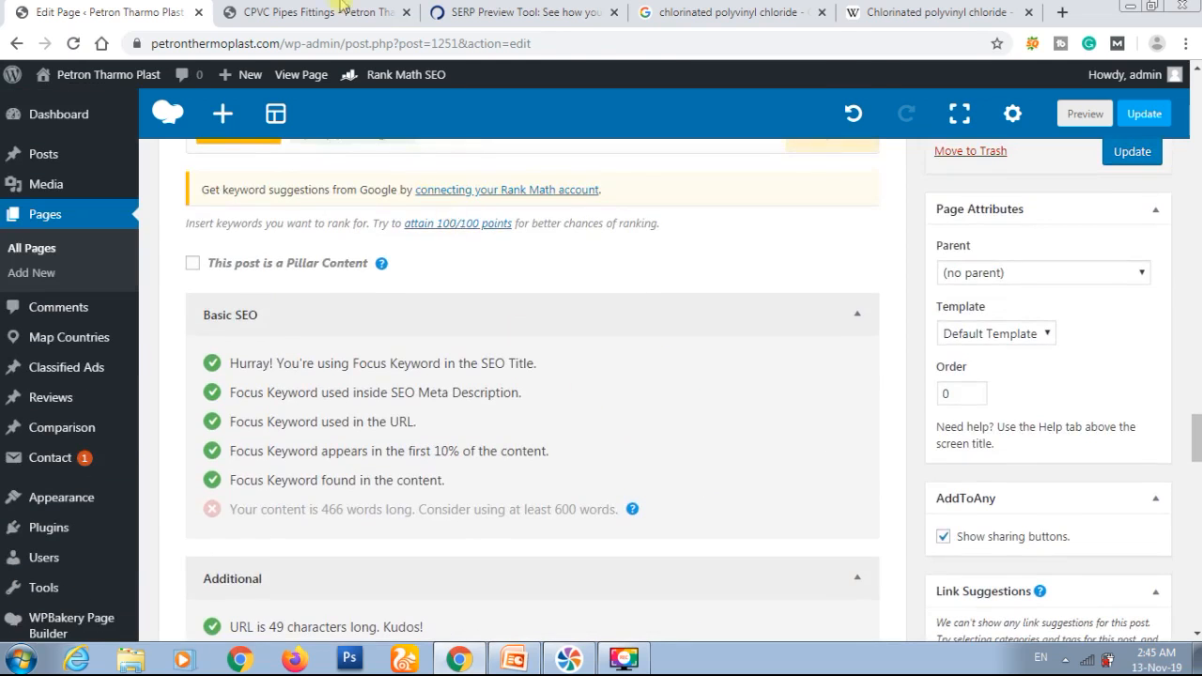
Step: Look through the CPVC Pipes Fittings preview page's content for link opportunities and close the "cpvc pipe" text search
{"action": "key", "text": "ctrl+Tab"}
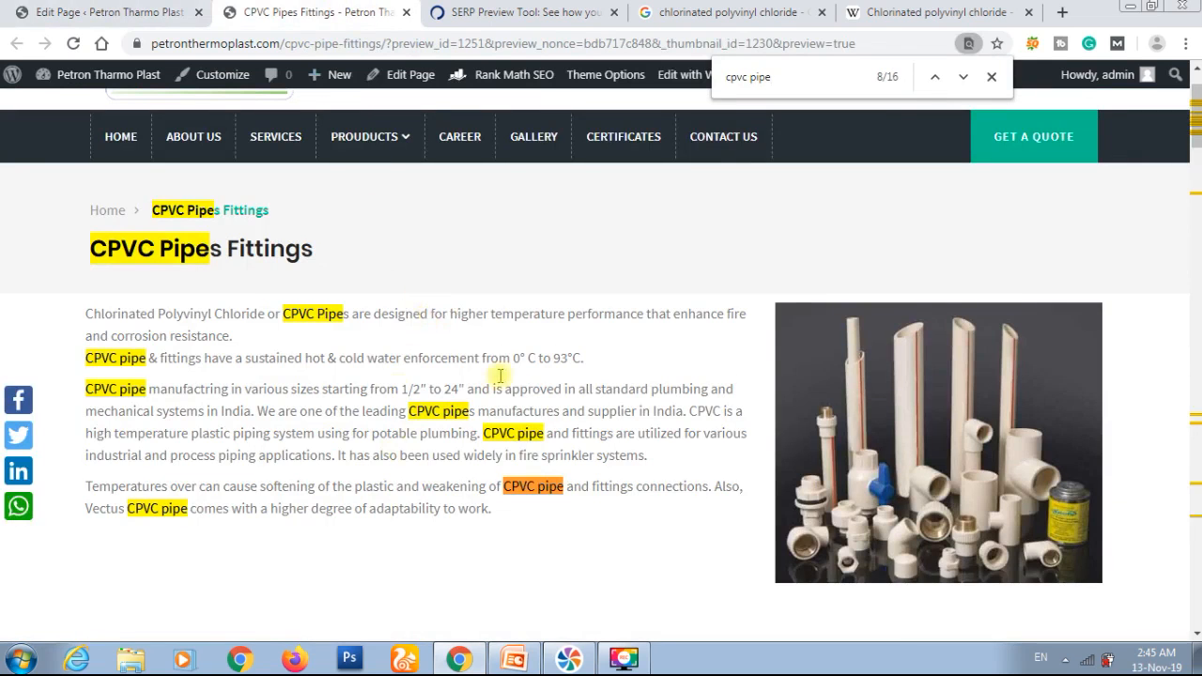
{"action": "scroll", "coordinate": [529, 364], "scroll_direction": "down", "scroll_amount": 2}
{"action": "scroll", "coordinate": [528, 373], "scroll_direction": "down", "scroll_amount": 15}
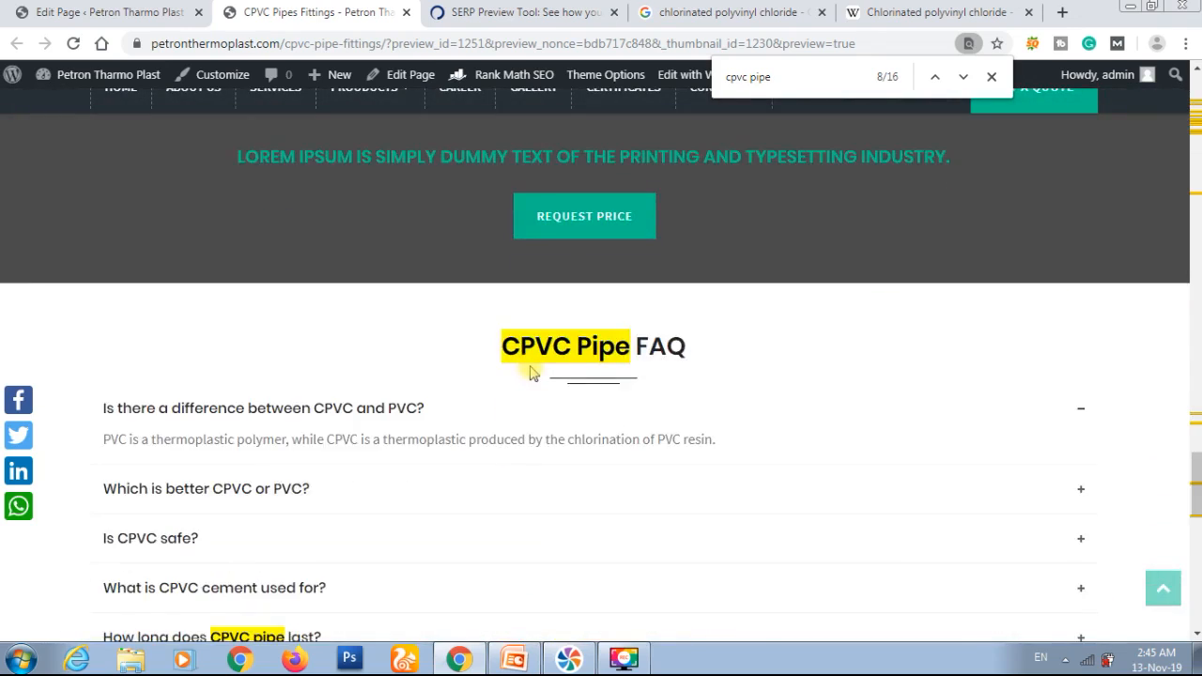
{"action": "scroll", "coordinate": [530, 368], "scroll_direction": "up", "scroll_amount": 7}
{"action": "left_click", "coordinate": [697, 326]}
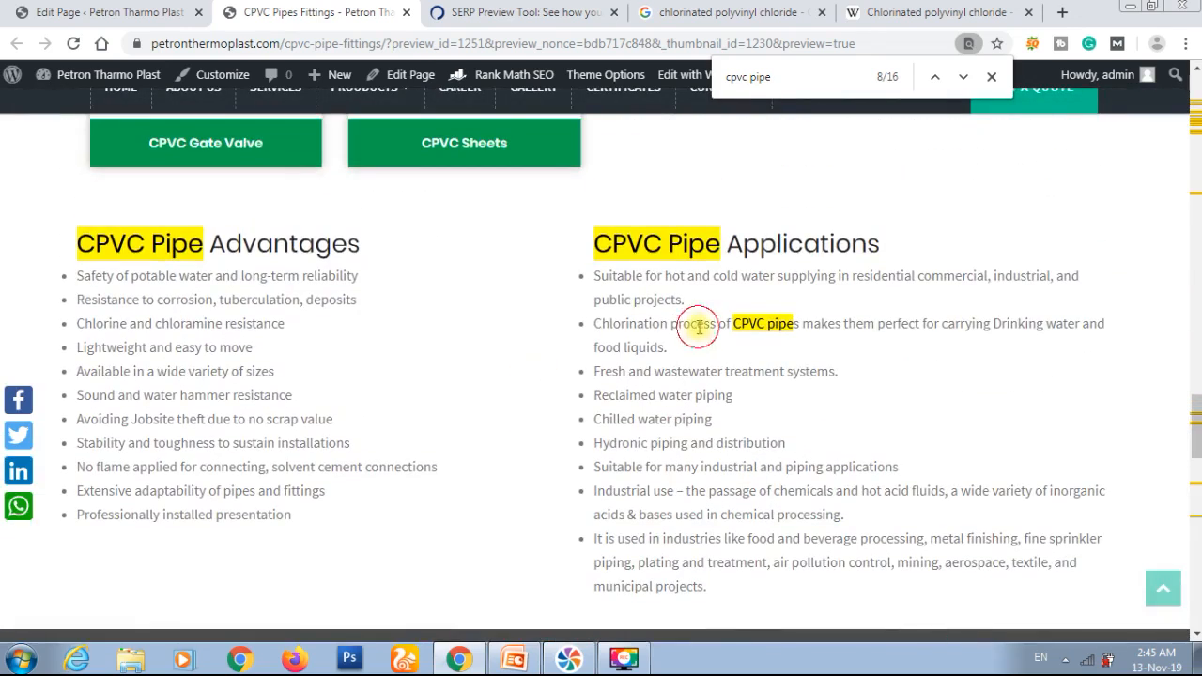
{"action": "left_click", "coordinate": [991, 76]}
Step: Copy the text "Solvent Joint" from the End Connections row under Pipes in the preview page's Specifications table
{"action": "scroll", "coordinate": [755, 319], "scroll_direction": "down", "scroll_amount": 10}
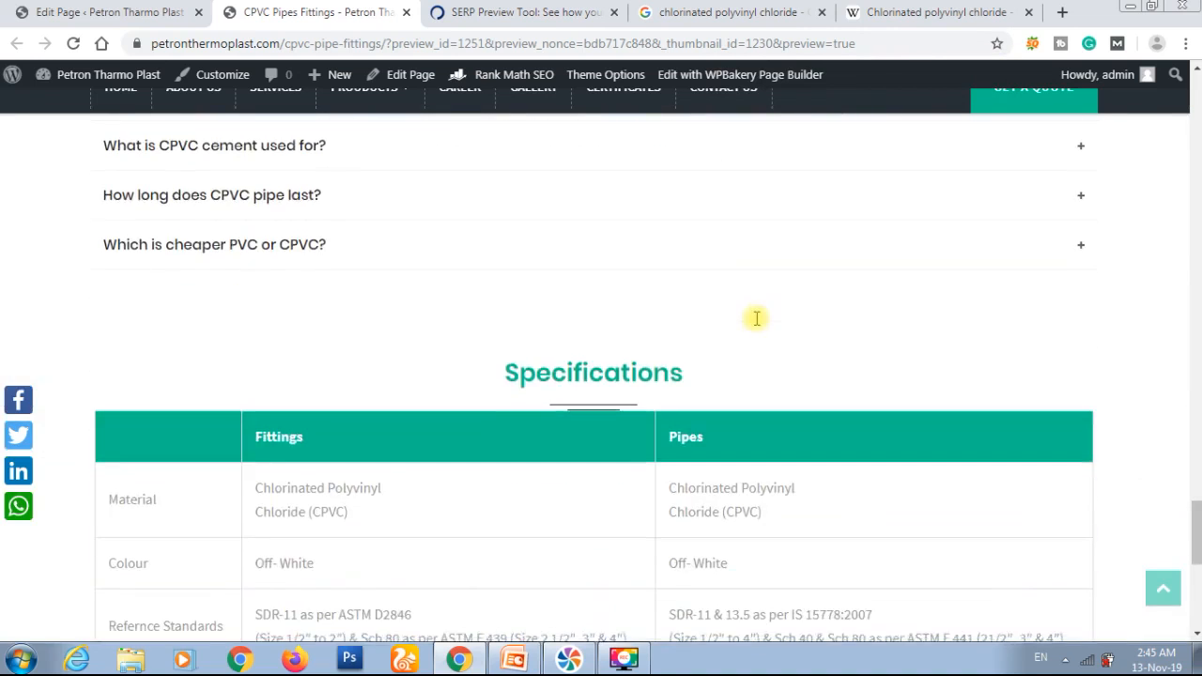
{"action": "scroll", "coordinate": [768, 437], "scroll_direction": "down", "scroll_amount": 1}
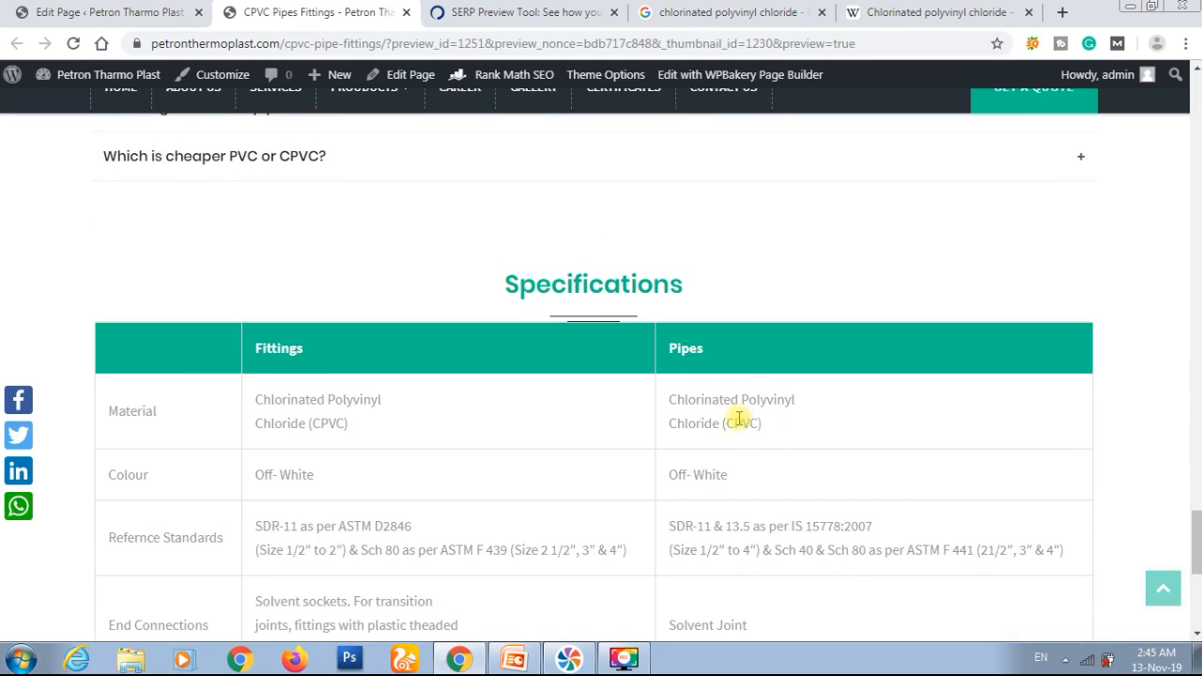
{"action": "scroll", "coordinate": [785, 436], "scroll_direction": "down", "scroll_amount": 1}
{"action": "scroll", "coordinate": [787, 437], "scroll_direction": "down", "scroll_amount": 2}
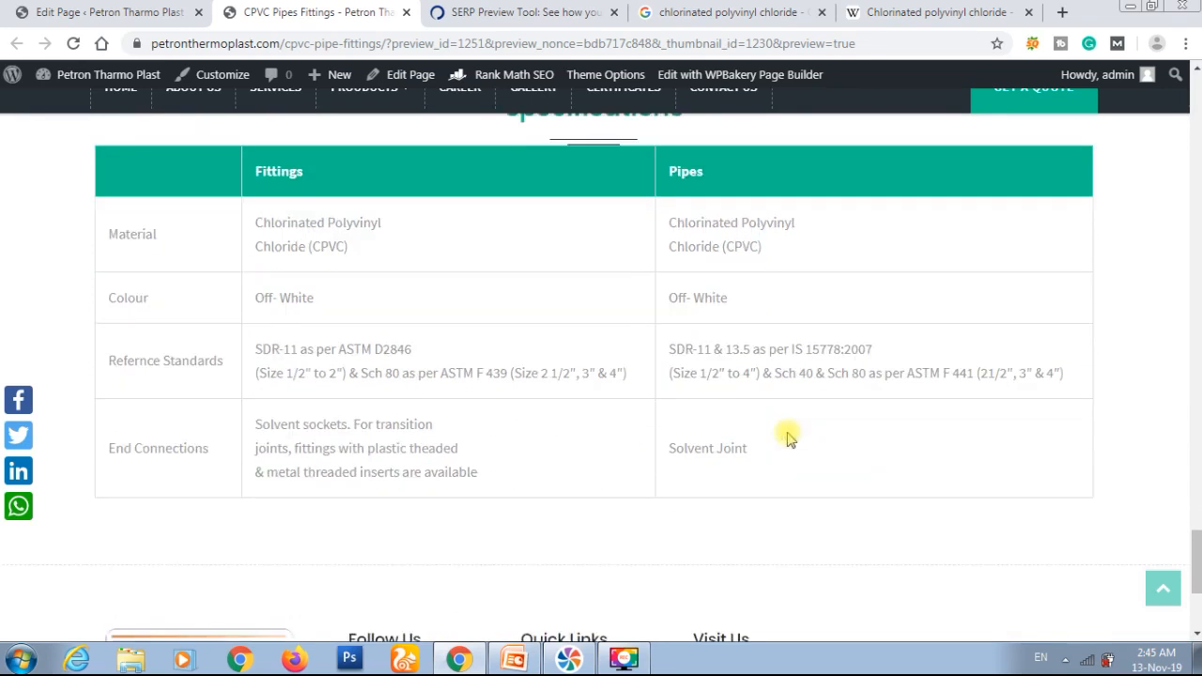
{"action": "triple_click", "coordinate": [697, 441]}
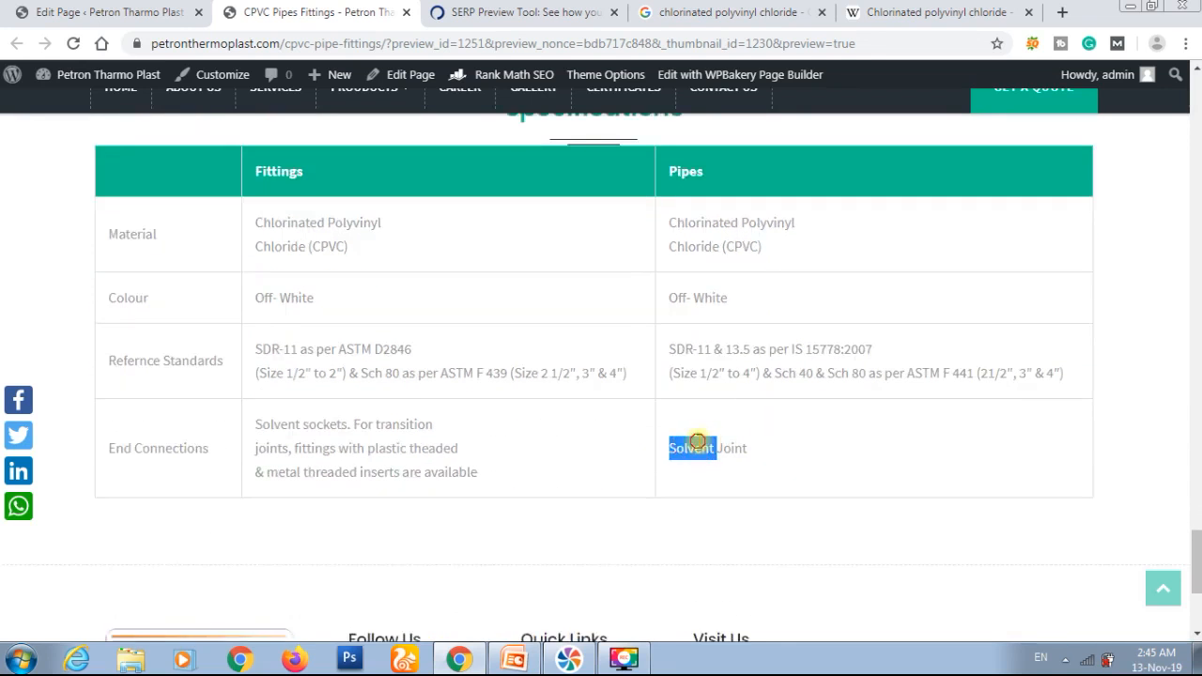
{"action": "key", "text": "ctrl+c"}
Step: Search Google for "Solvent Joint" and look through the results for a suitable external reference page
{"action": "left_click", "coordinate": [723, 12]}
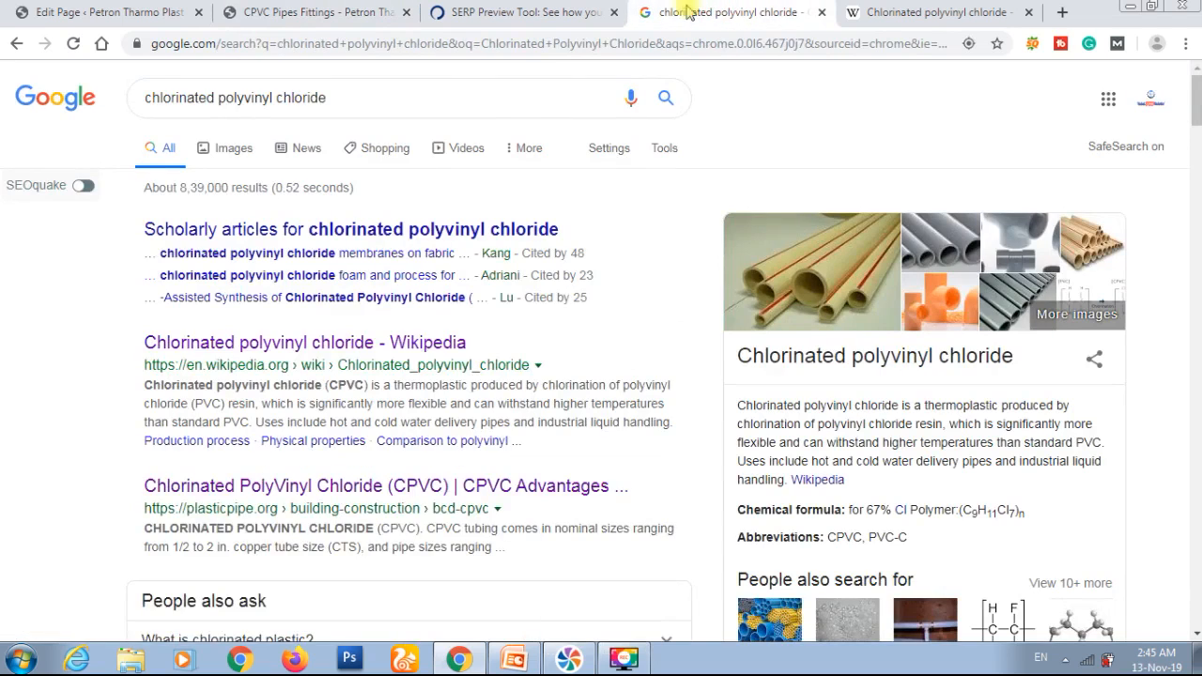
{"action": "triple_click", "coordinate": [476, 103]}
{"action": "key", "text": "ctrl+v"}
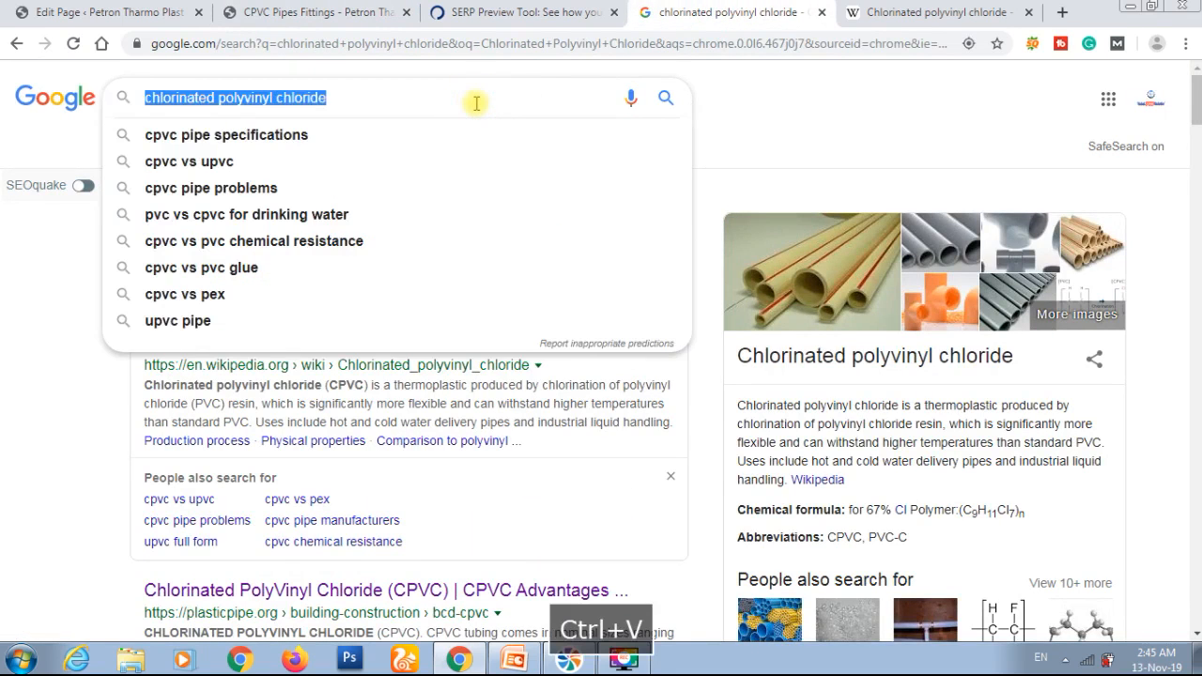
{"action": "key", "text": "Return"}
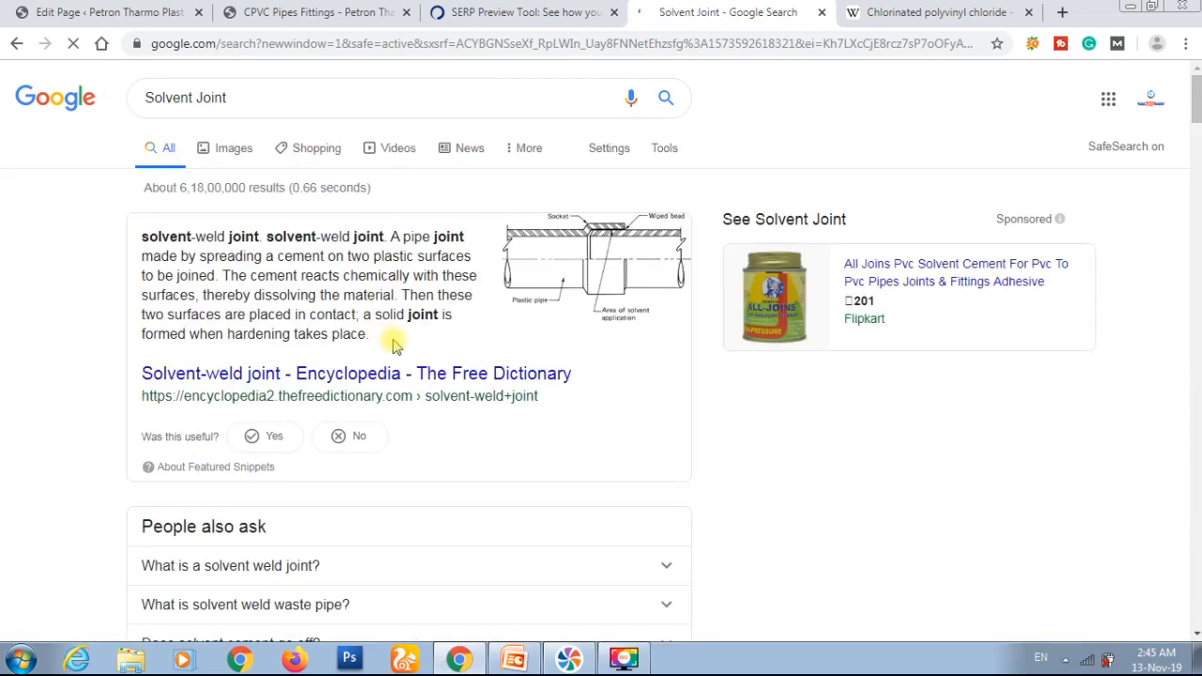
{"action": "scroll", "coordinate": [394, 345], "scroll_direction": "down", "scroll_amount": 5}
{"action": "scroll", "coordinate": [395, 345], "scroll_direction": "down", "scroll_amount": 3}
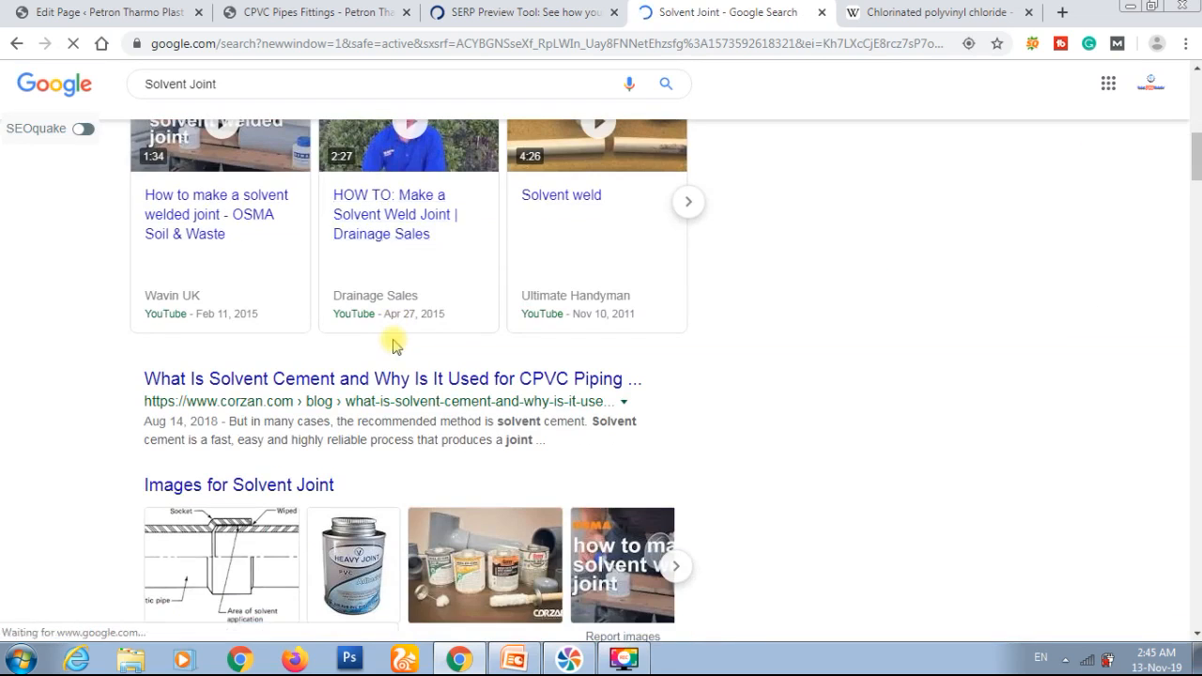
{"action": "scroll", "coordinate": [394, 346], "scroll_direction": "down", "scroll_amount": 6}
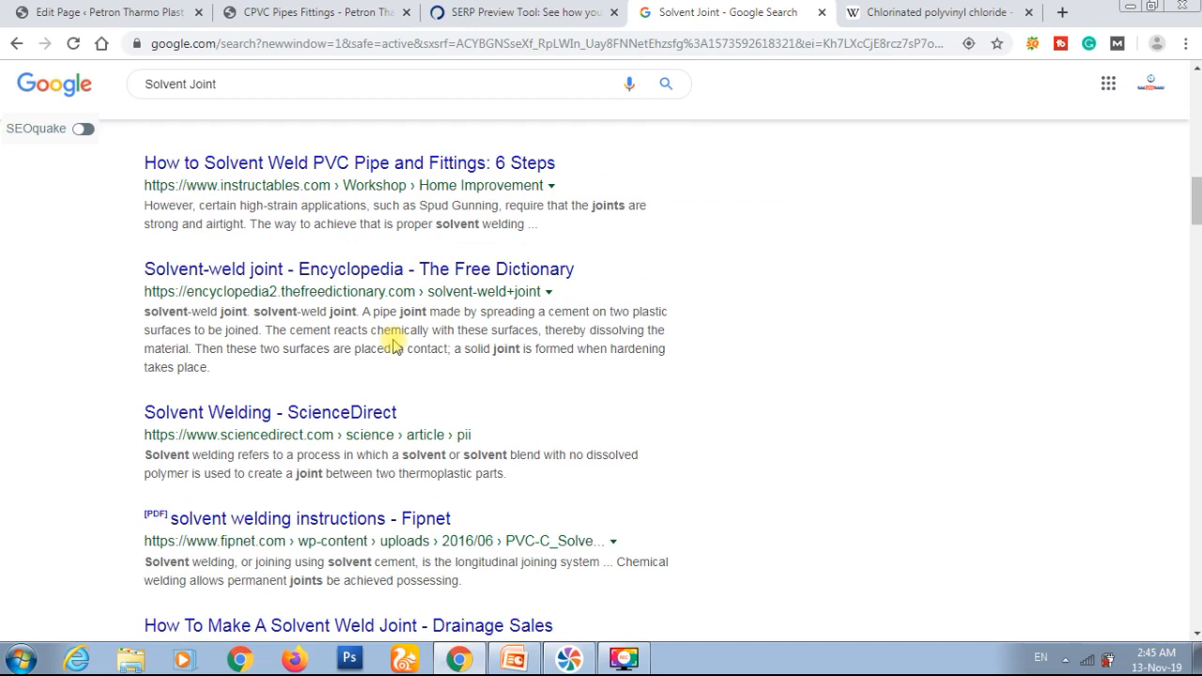
{"action": "scroll", "coordinate": [392, 346], "scroll_direction": "down", "scroll_amount": 1}
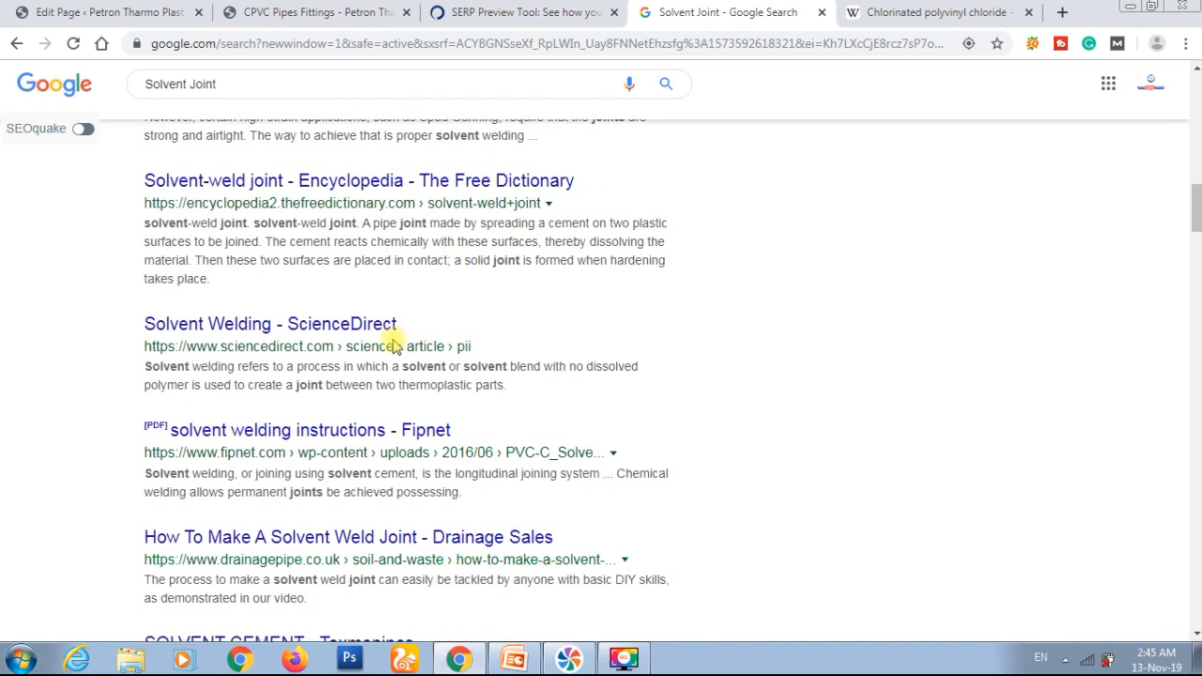
Step: Open The Free Dictionary's encyclopedia entry on solvent-weld joint, copy its web address and return to the CPVC Pipes Fittings preview
{"action": "left_click", "coordinate": [352, 181]}
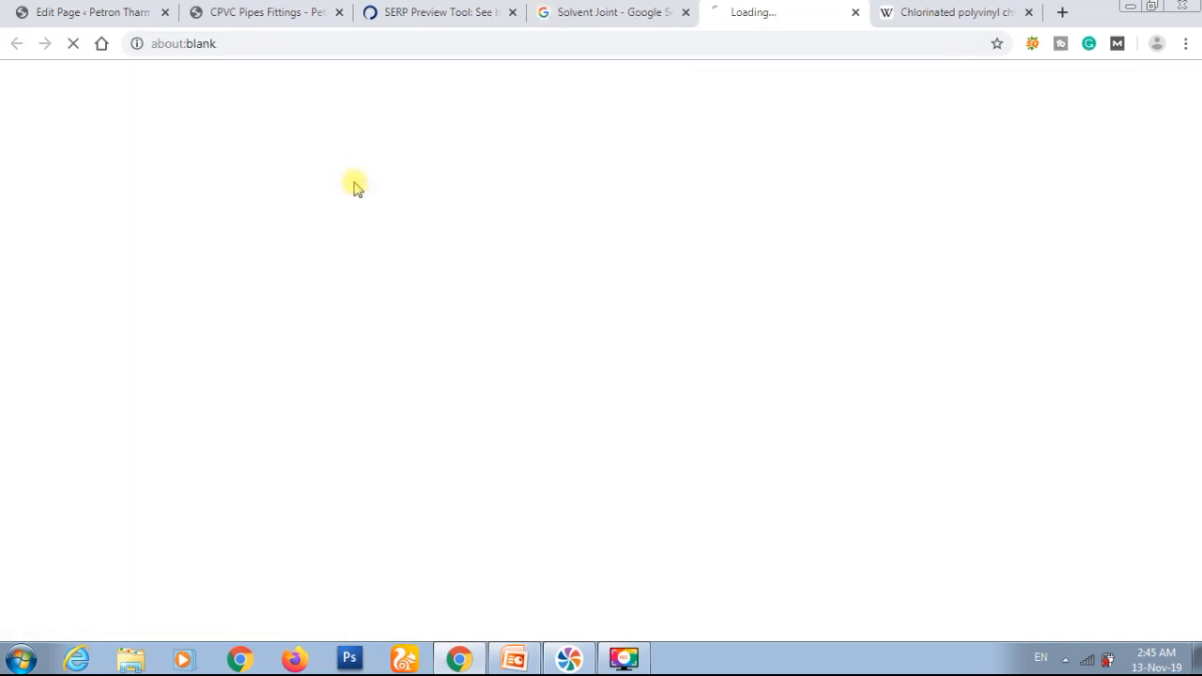
{"action": "left_click", "coordinate": [492, 45]}
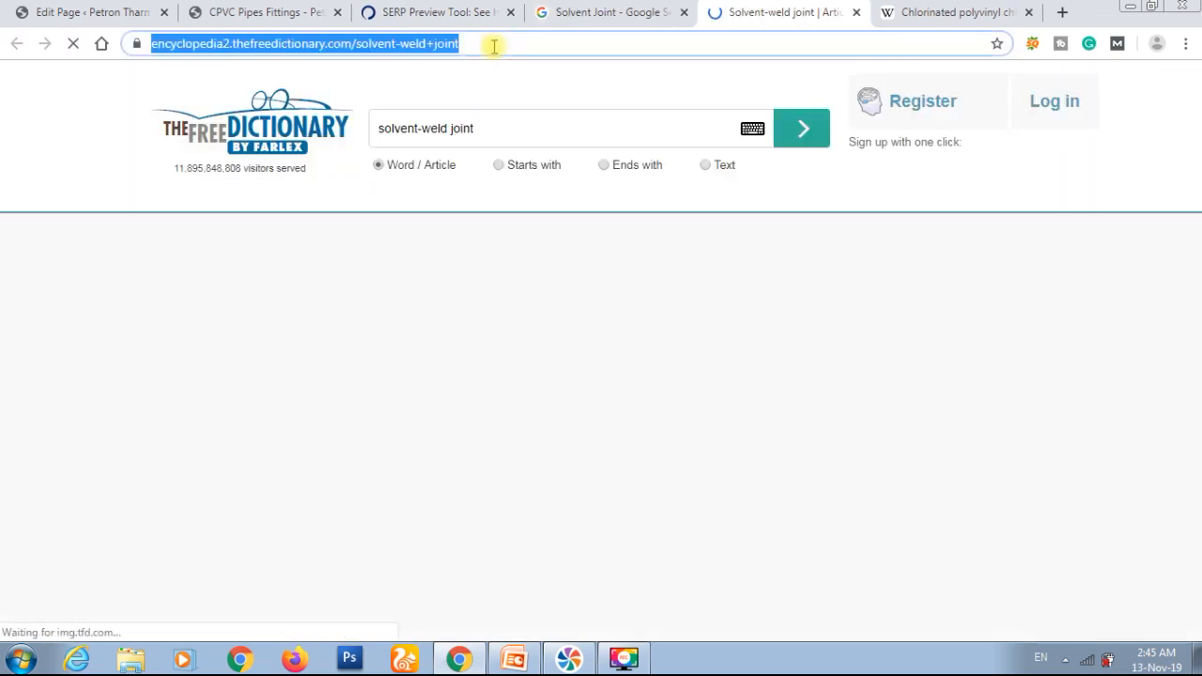
{"action": "key", "text": "ctrl+c"}
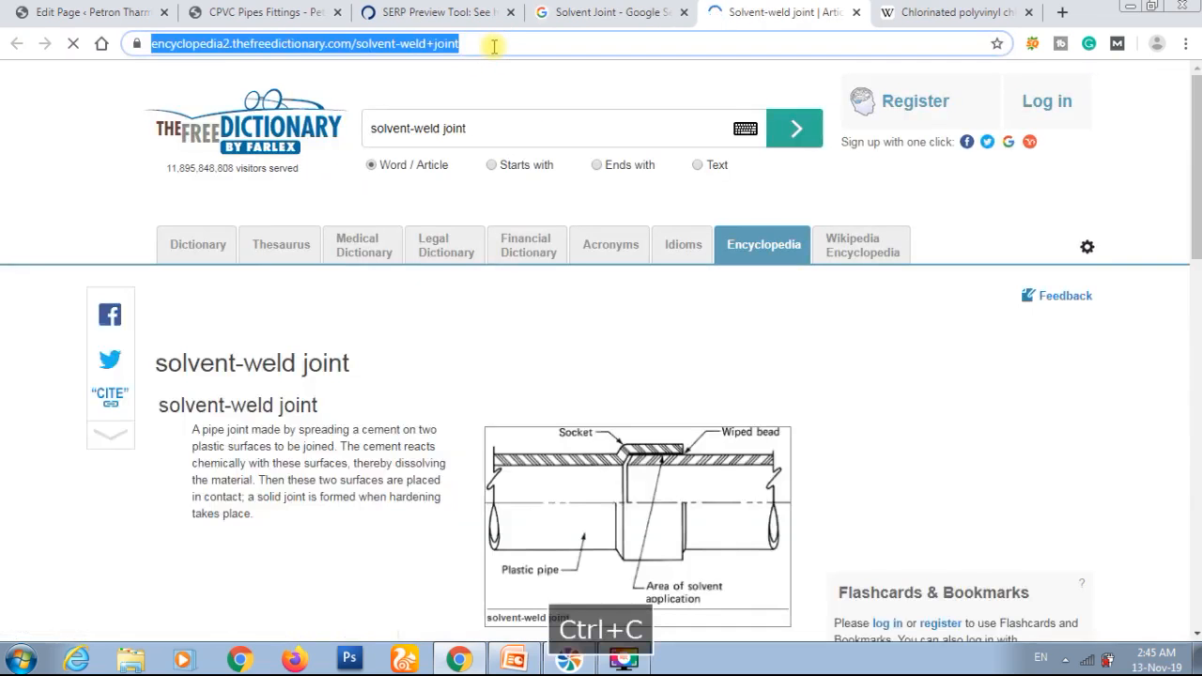
{"action": "left_click", "coordinate": [298, 8]}
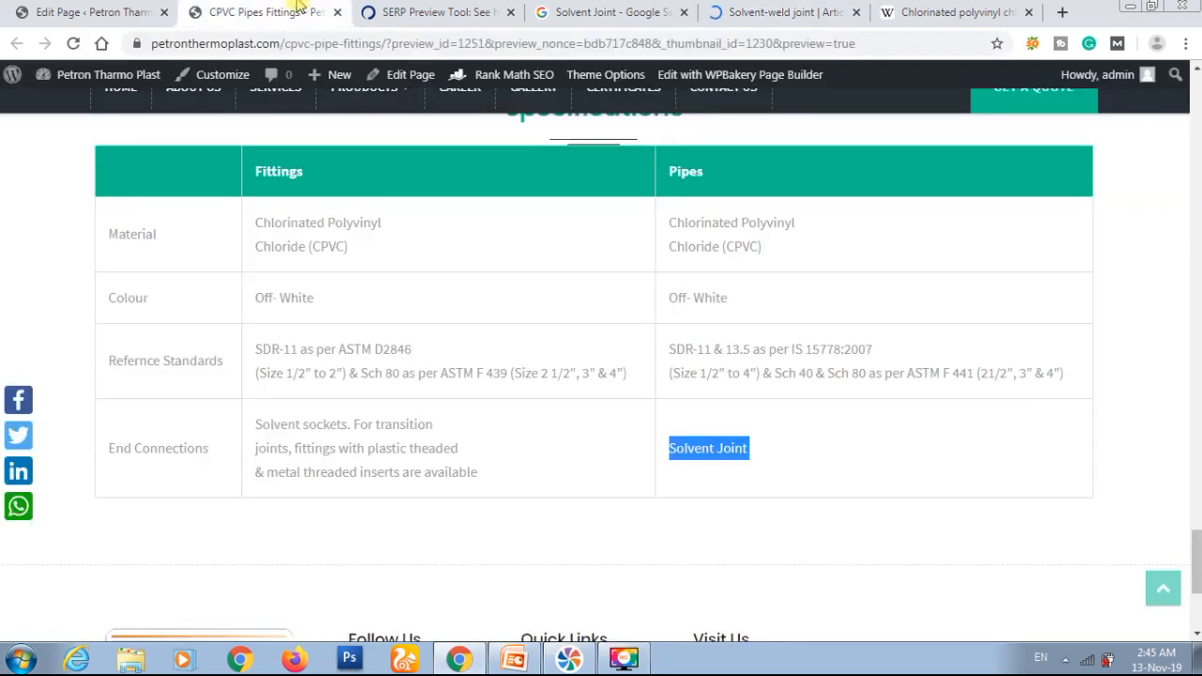
Step: Link "Solvent Joint" in the page's Specifications text block to encyclopedia2.thefreedictionary.com/solvent-weld+joint and save the block
{"action": "left_click", "coordinate": [113, 11]}
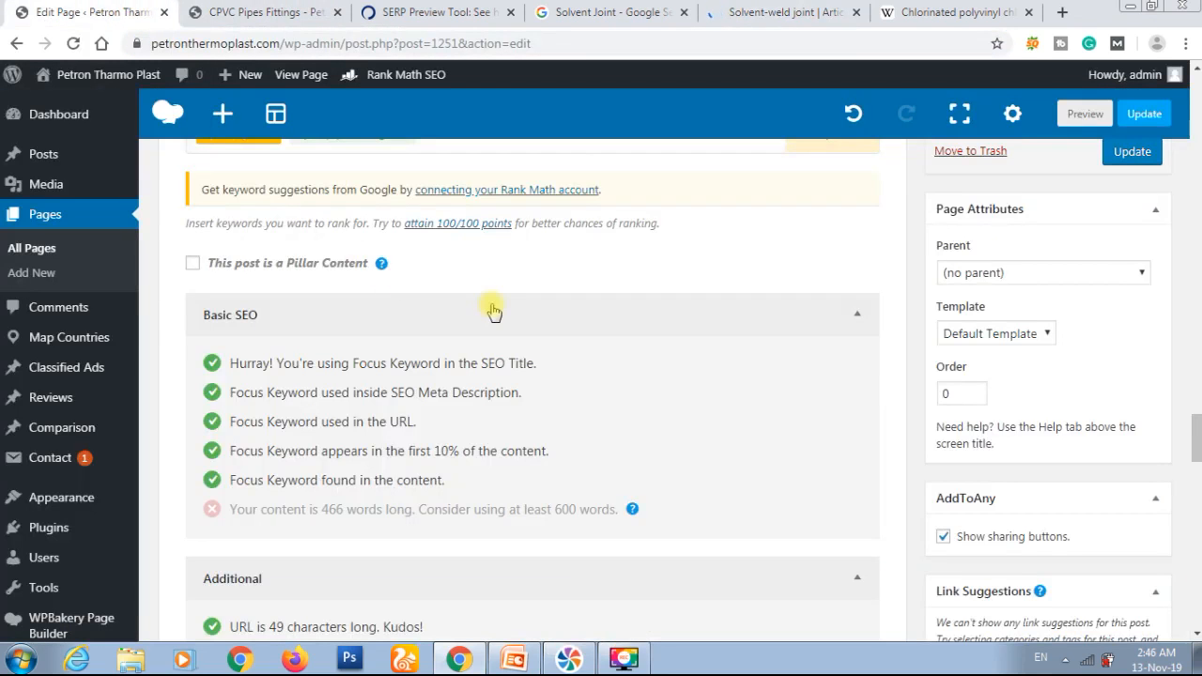
{"action": "scroll", "coordinate": [535, 325], "scroll_direction": "up", "scroll_amount": 10}
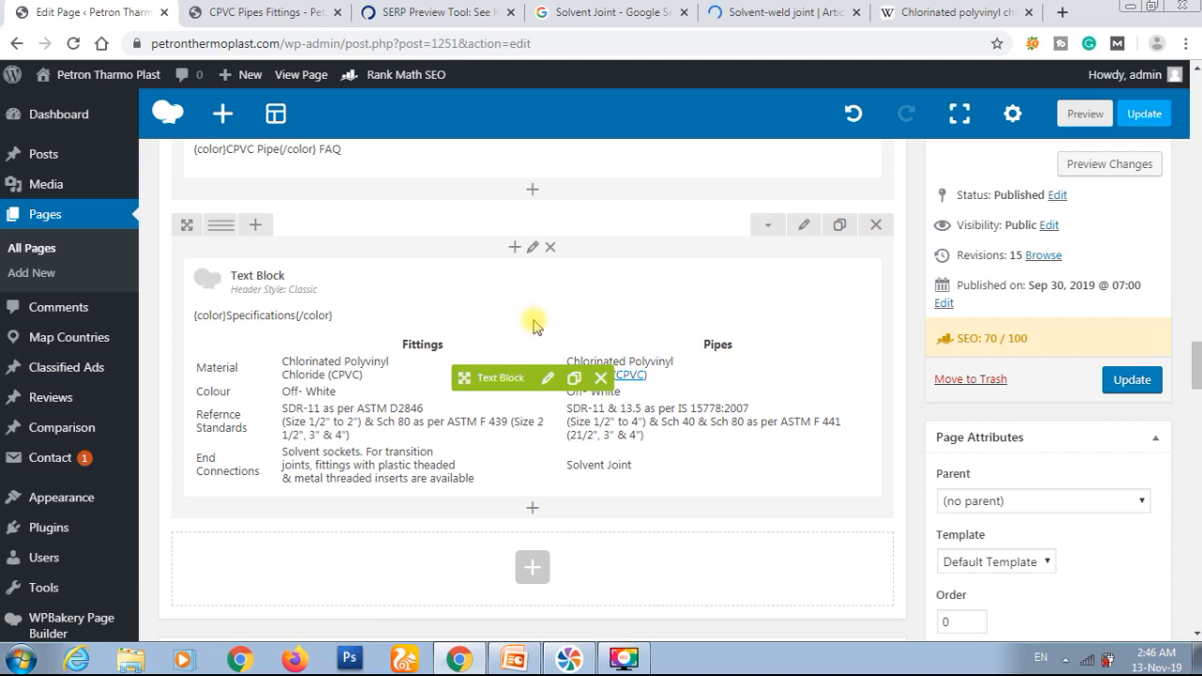
{"action": "left_click", "coordinate": [547, 378]}
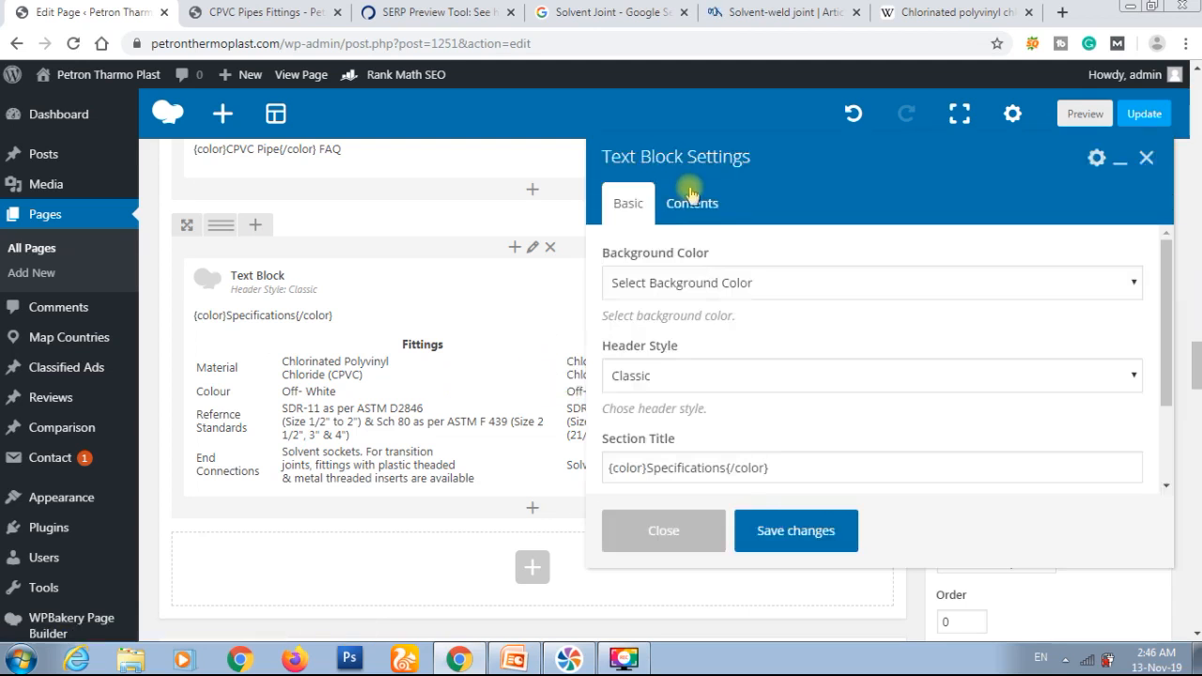
{"action": "left_click", "coordinate": [691, 206]}
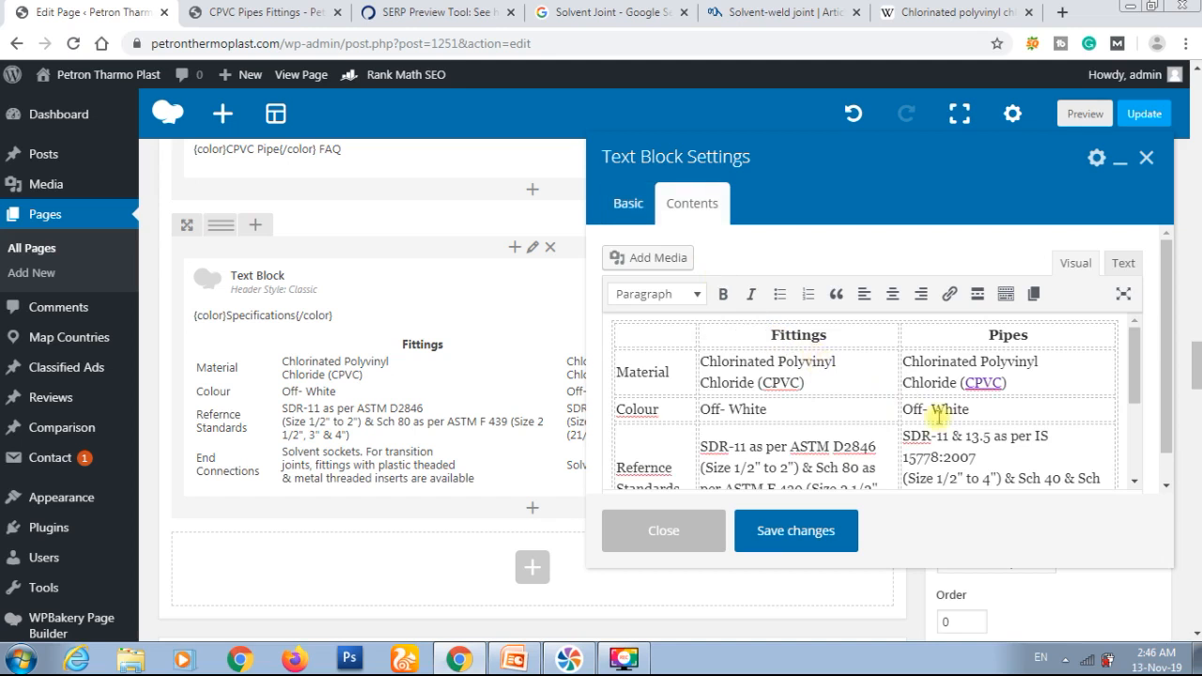
{"action": "scroll", "coordinate": [939, 417], "scroll_direction": "down", "scroll_amount": 2}
{"action": "scroll", "coordinate": [939, 417], "scroll_direction": "down", "scroll_amount": 1}
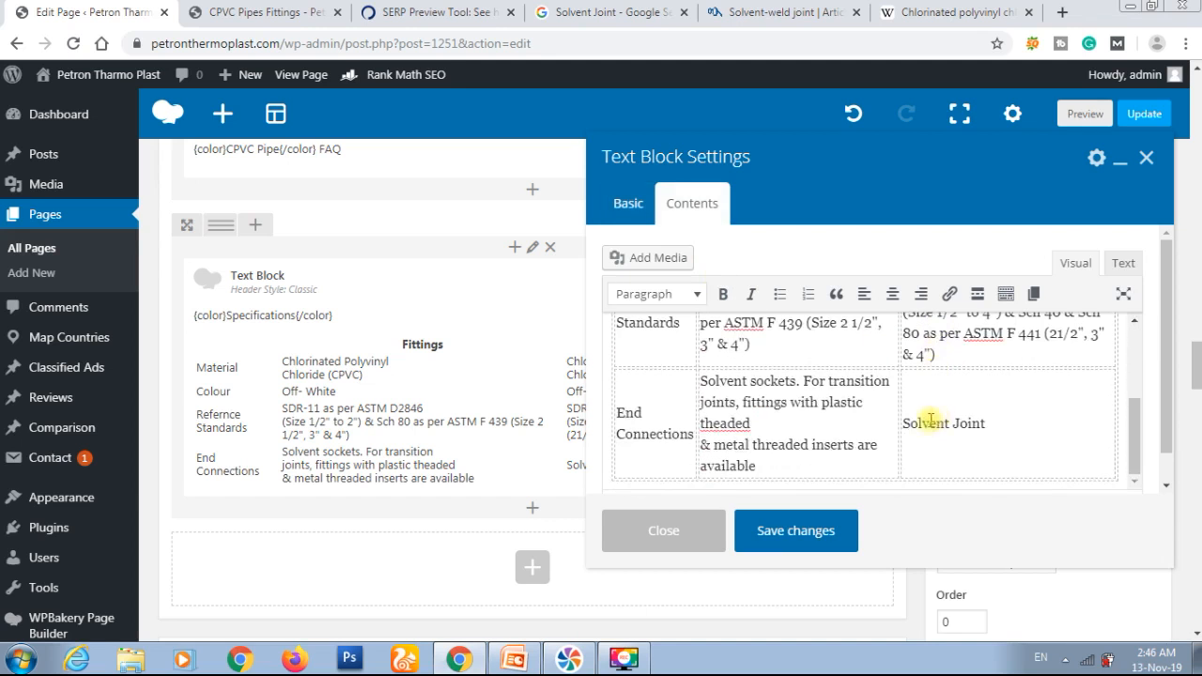
{"action": "left_click_drag", "start_coordinate": [902, 422], "coordinate": [991, 423]}
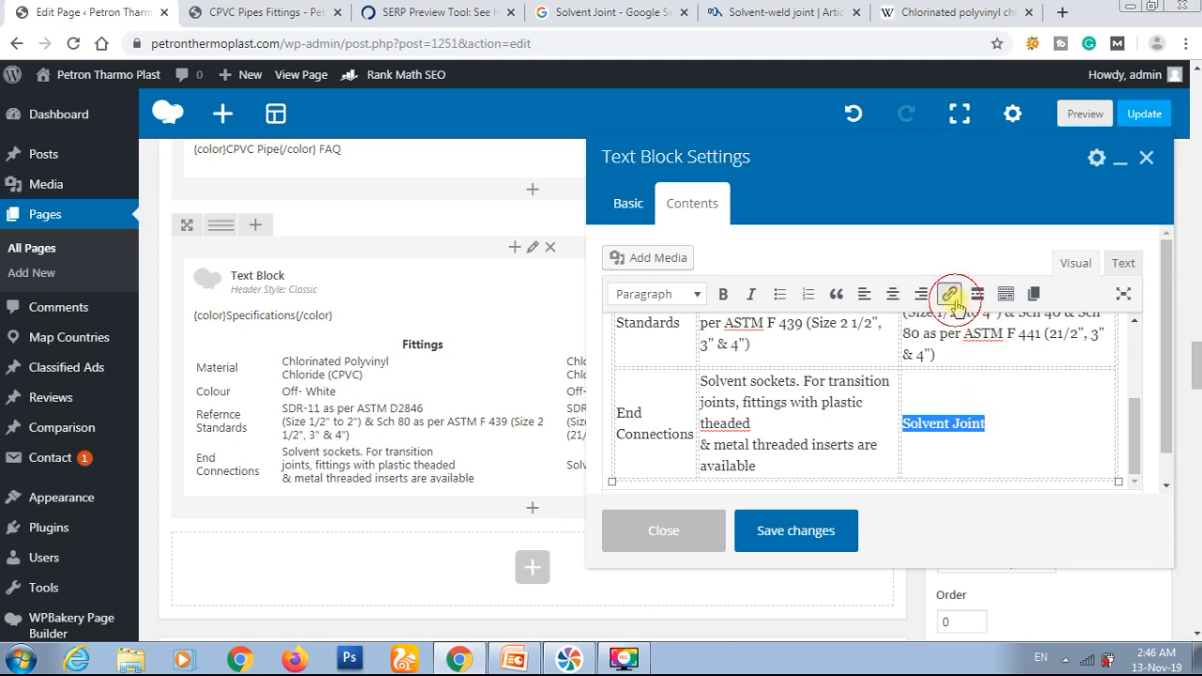
{"action": "left_click", "coordinate": [949, 294]}
{"action": "key", "text": "ctrl+v"}
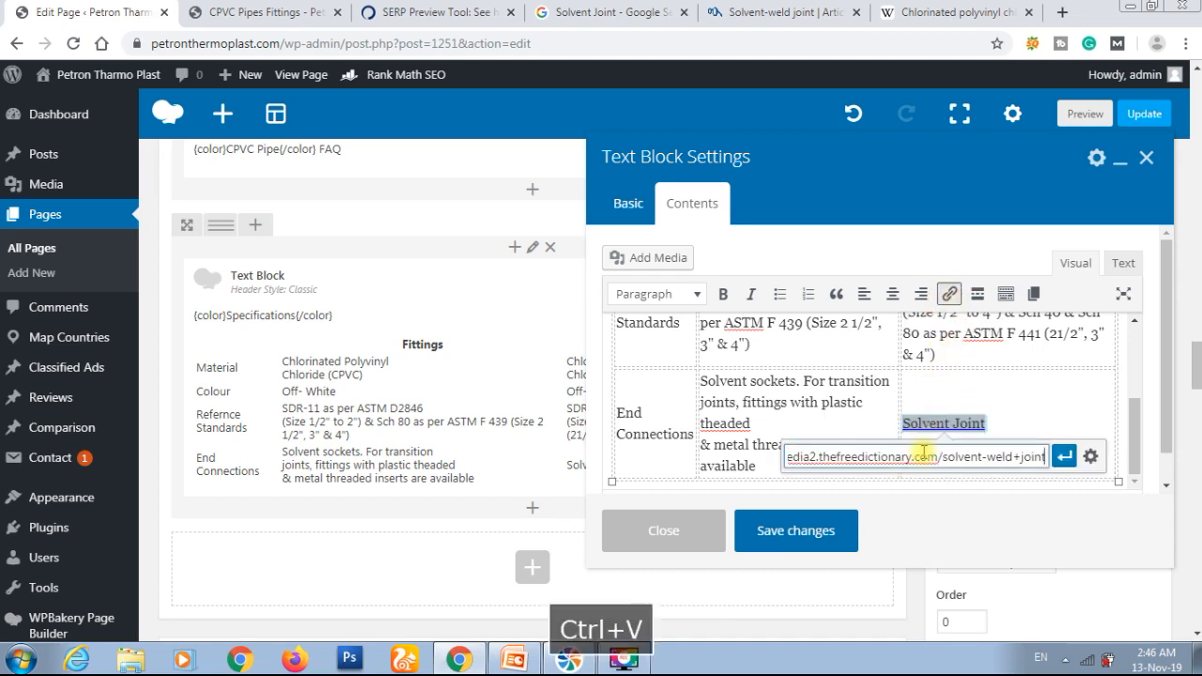
{"action": "left_click", "coordinate": [1064, 457]}
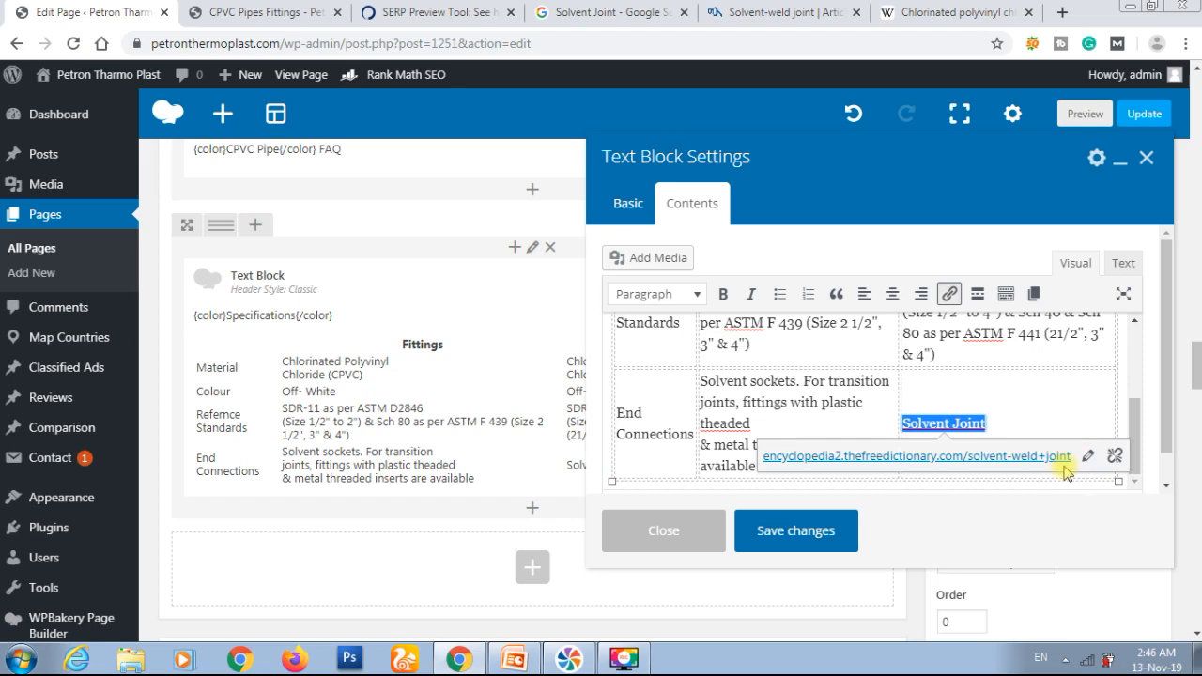
{"action": "left_click", "coordinate": [813, 531]}
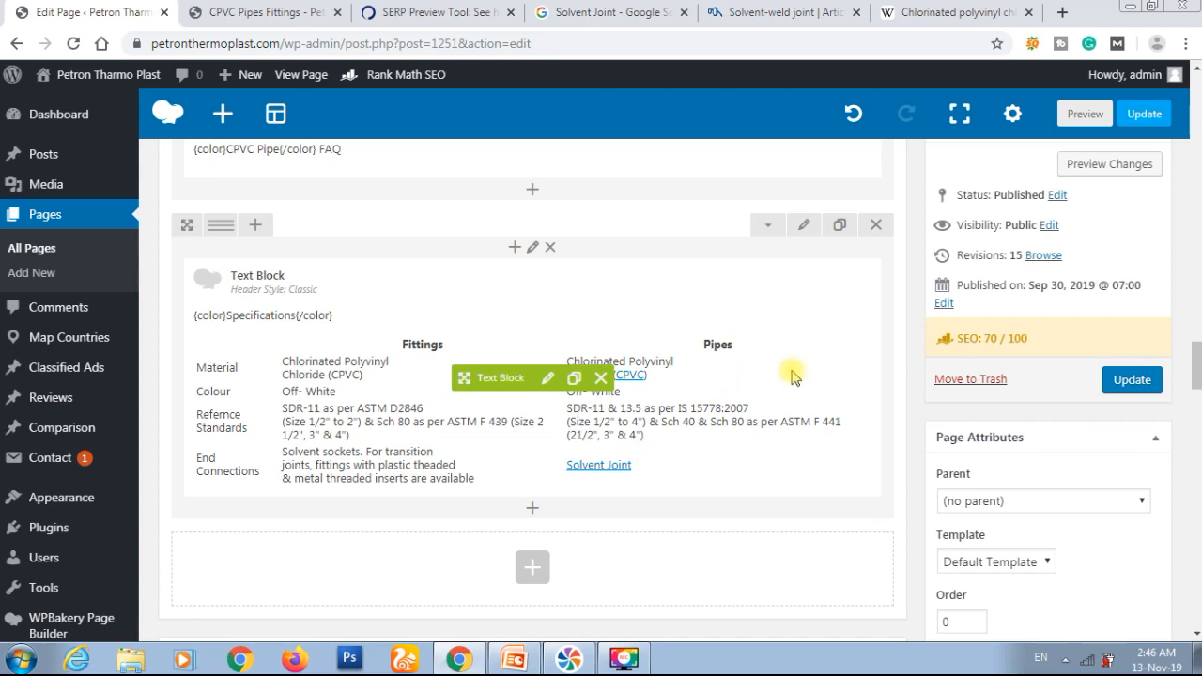
Step: Review Rank Math's Additional checks for the page's external and outbound links
{"action": "scroll", "coordinate": [791, 375], "scroll_direction": "down", "scroll_amount": 10}
{"action": "scroll", "coordinate": [791, 376], "scroll_direction": "down", "scroll_amount": 11}
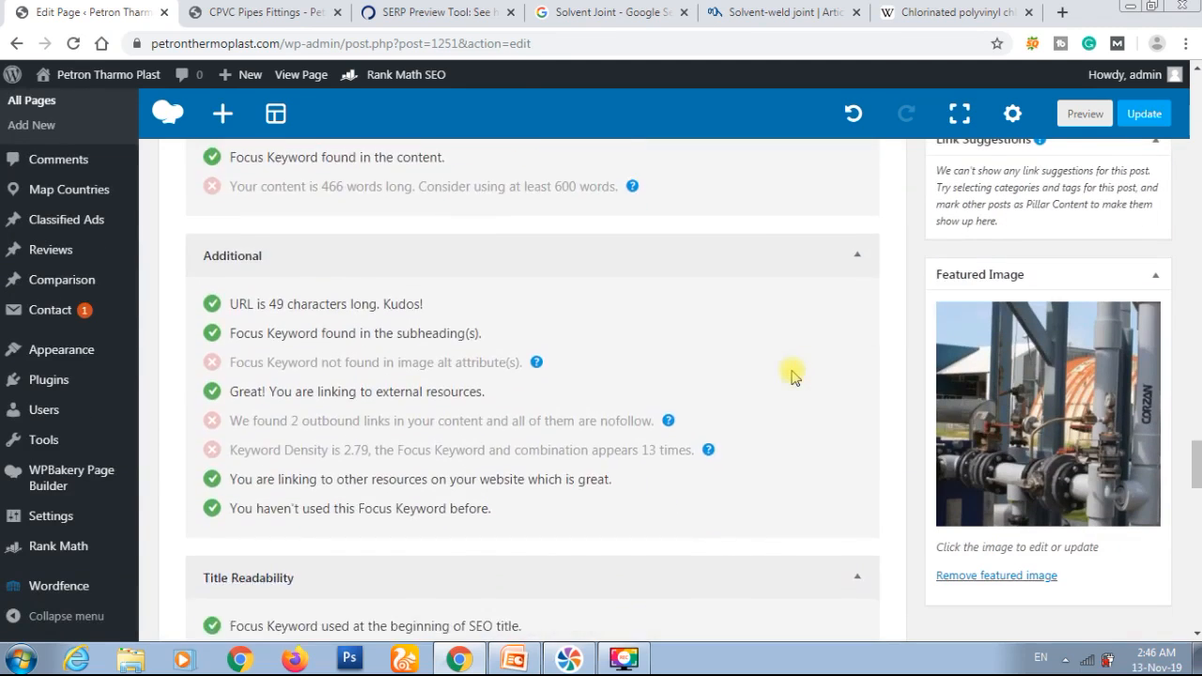
{"action": "scroll", "coordinate": [791, 375], "scroll_direction": "up", "scroll_amount": 1}
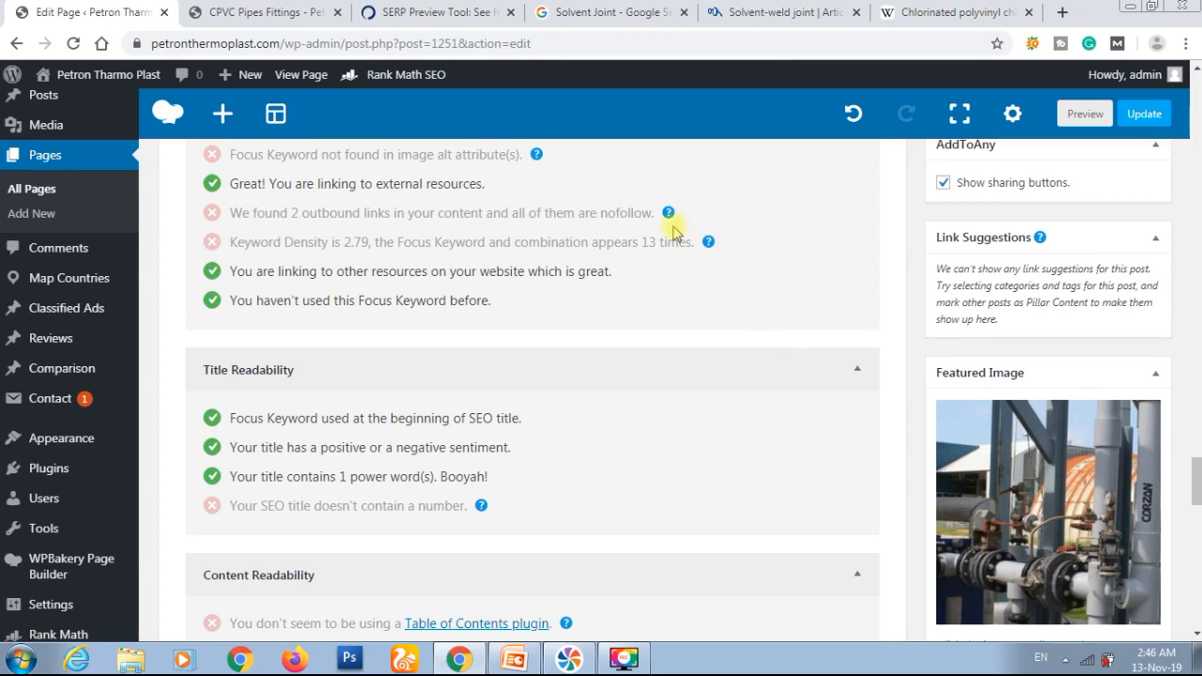
{"action": "scroll", "coordinate": [759, 235], "scroll_direction": "up", "scroll_amount": 15}
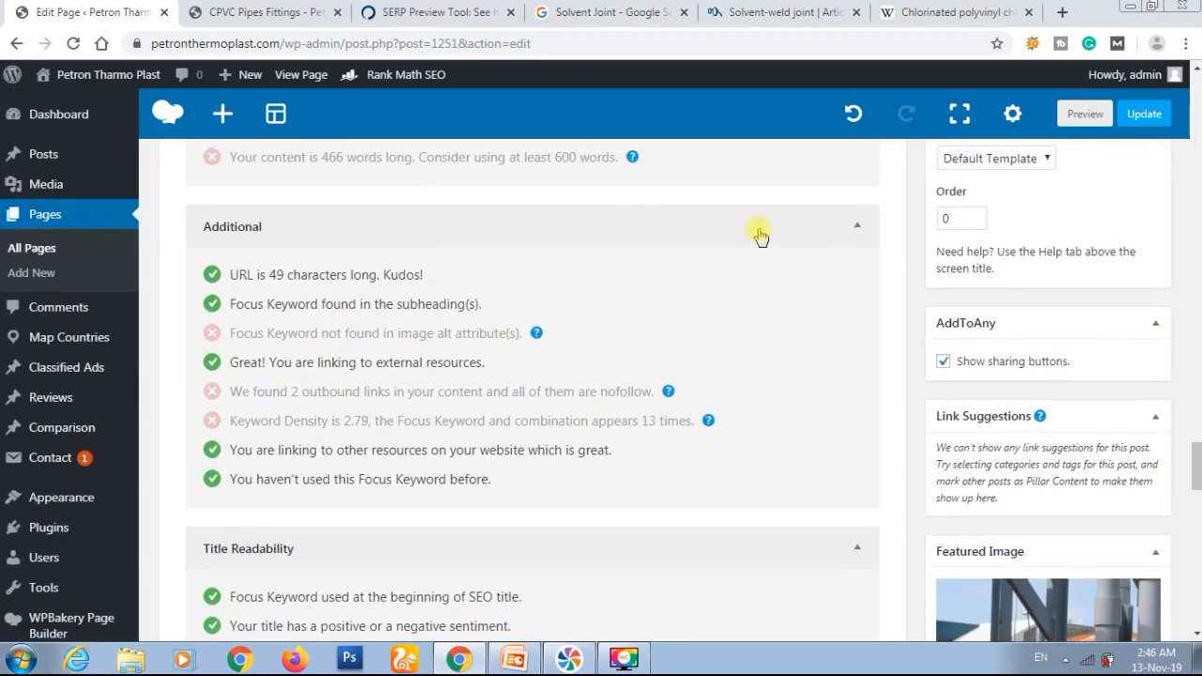
{"action": "scroll", "coordinate": [759, 235], "scroll_direction": "up", "scroll_amount": 2}
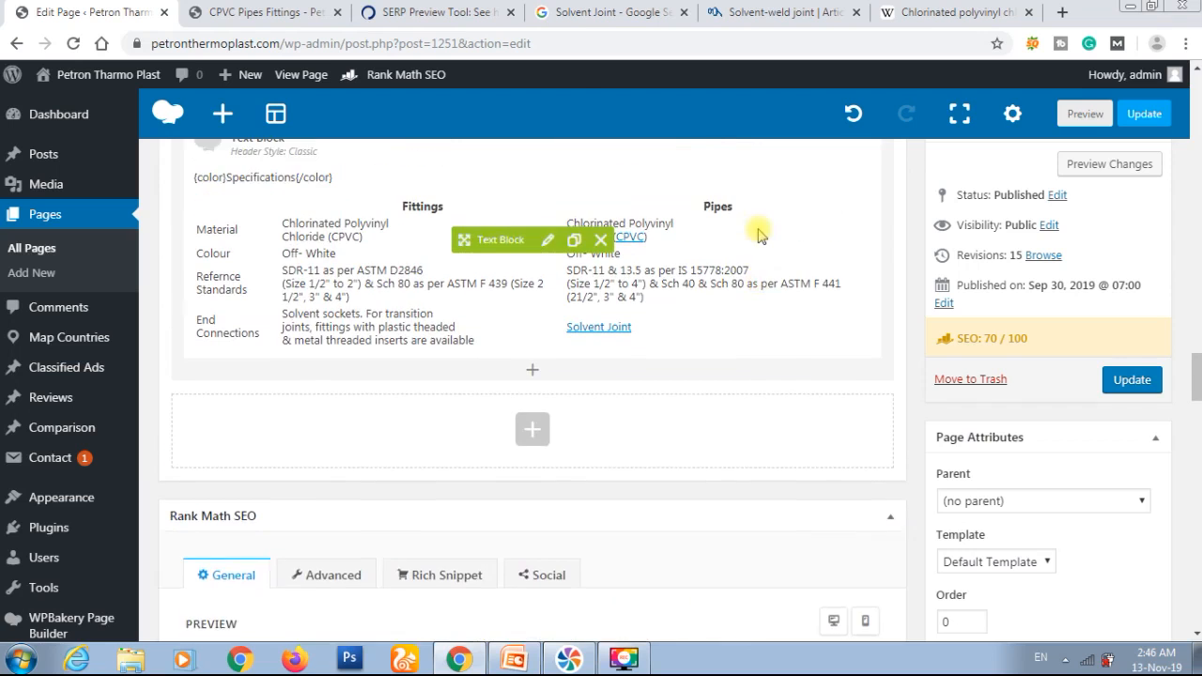
Step: Add rel="no-follow" to the "Solvent Joint" link in the Specifications text block's HTML and save the block
{"action": "left_click", "coordinate": [545, 290]}
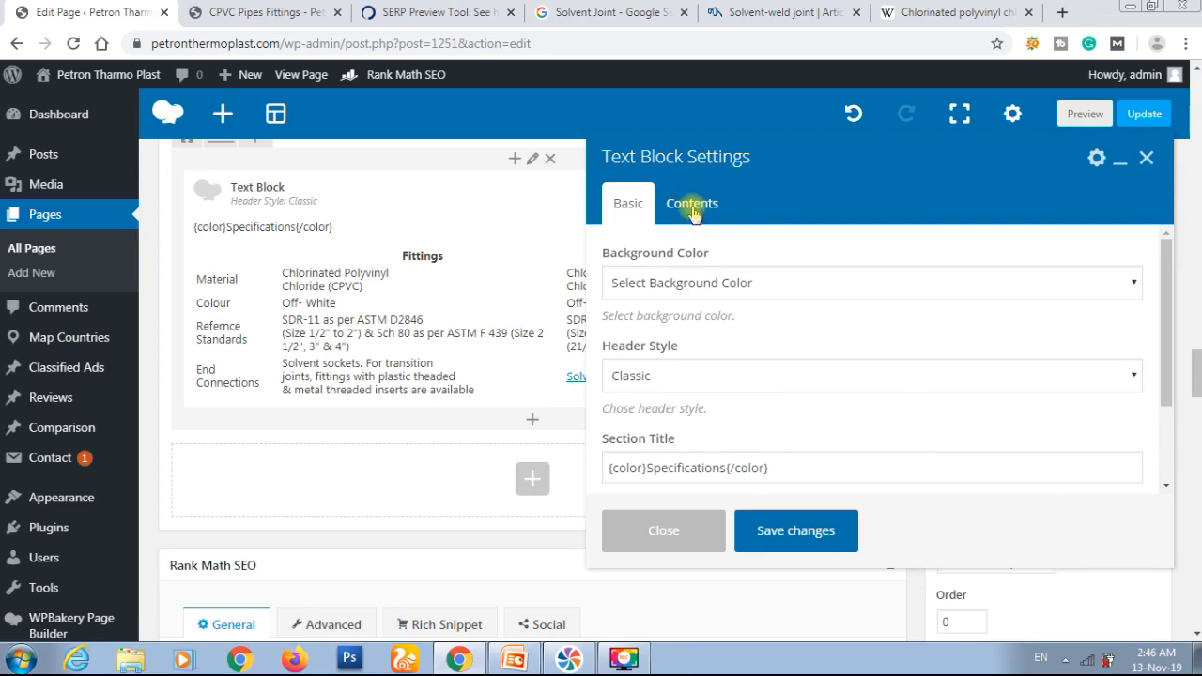
{"action": "left_click", "coordinate": [692, 212]}
{"action": "scroll", "coordinate": [863, 281], "scroll_direction": "down", "scroll_amount": 3}
{"action": "left_click", "coordinate": [1122, 268]}
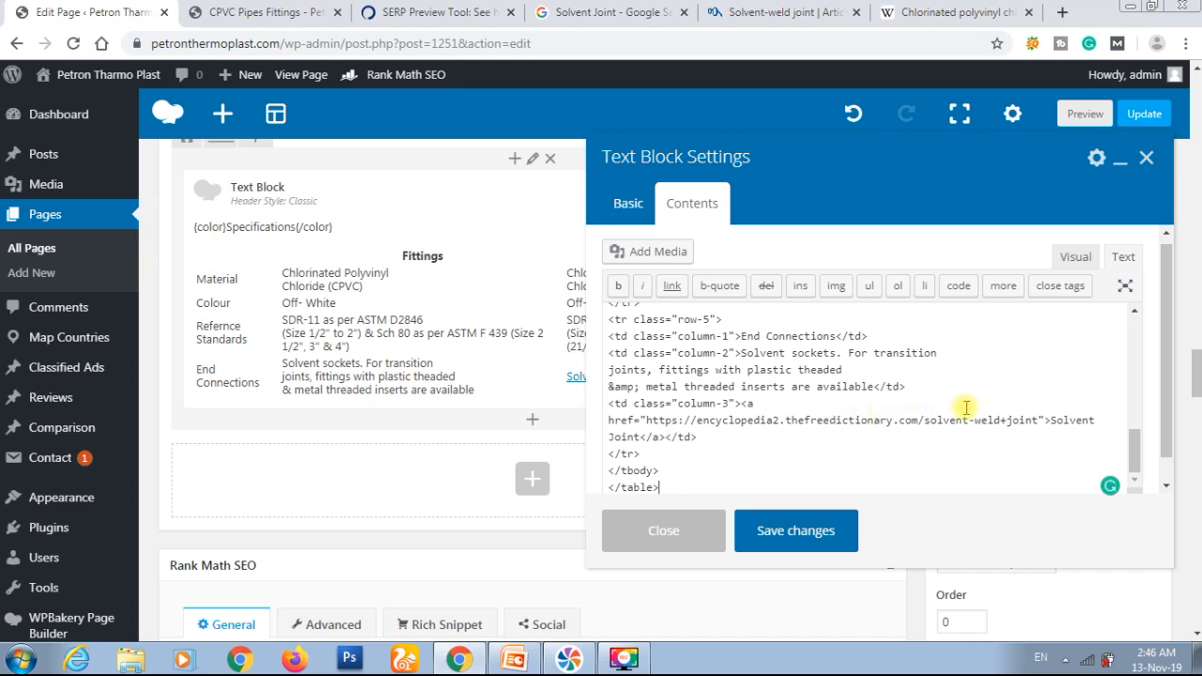
{"action": "left_click", "coordinate": [1045, 420]}
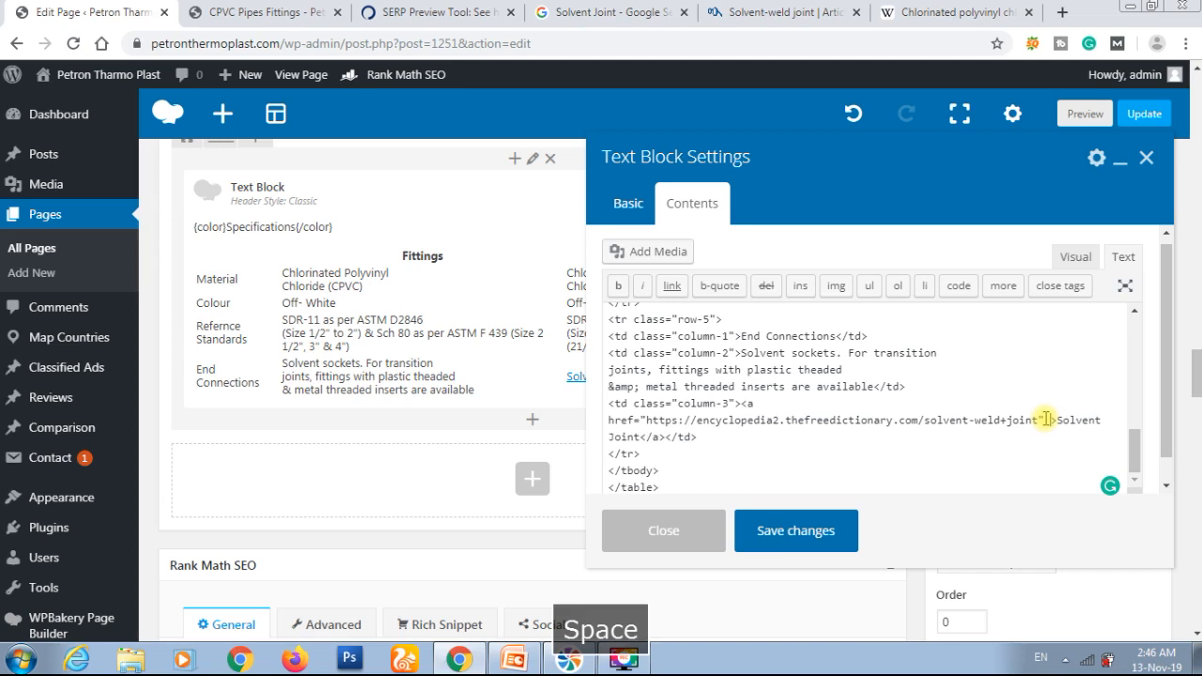
{"action": "type", "text": "rel"}
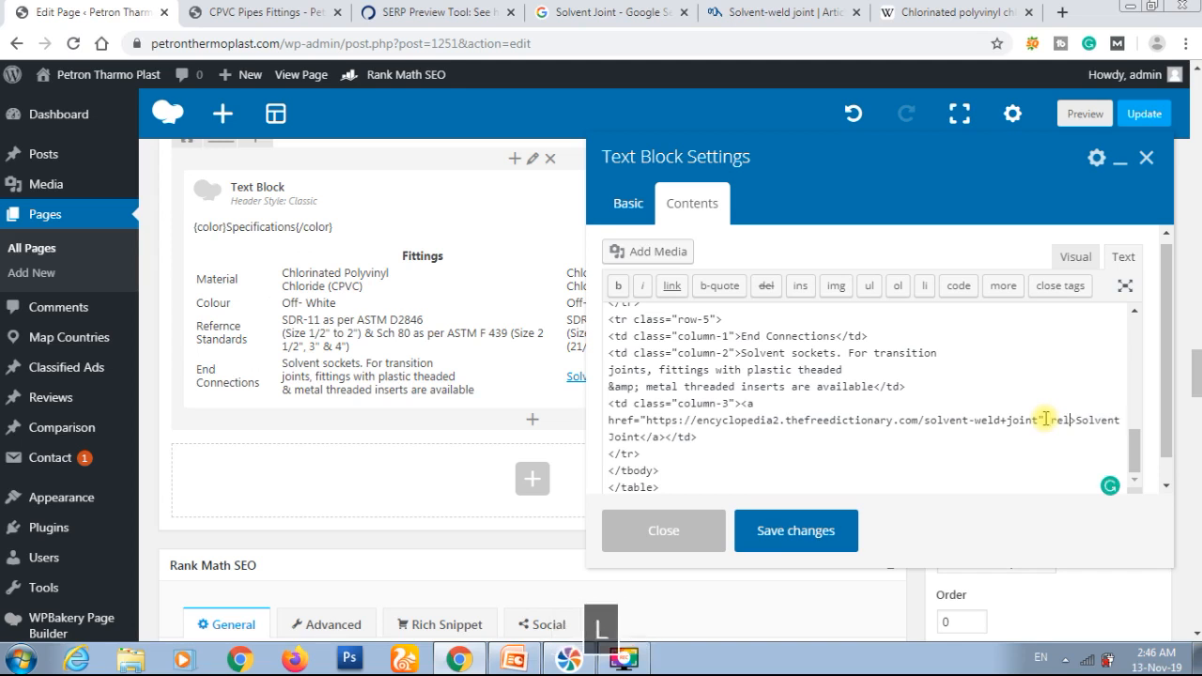
{"action": "type", "text": "=\""}
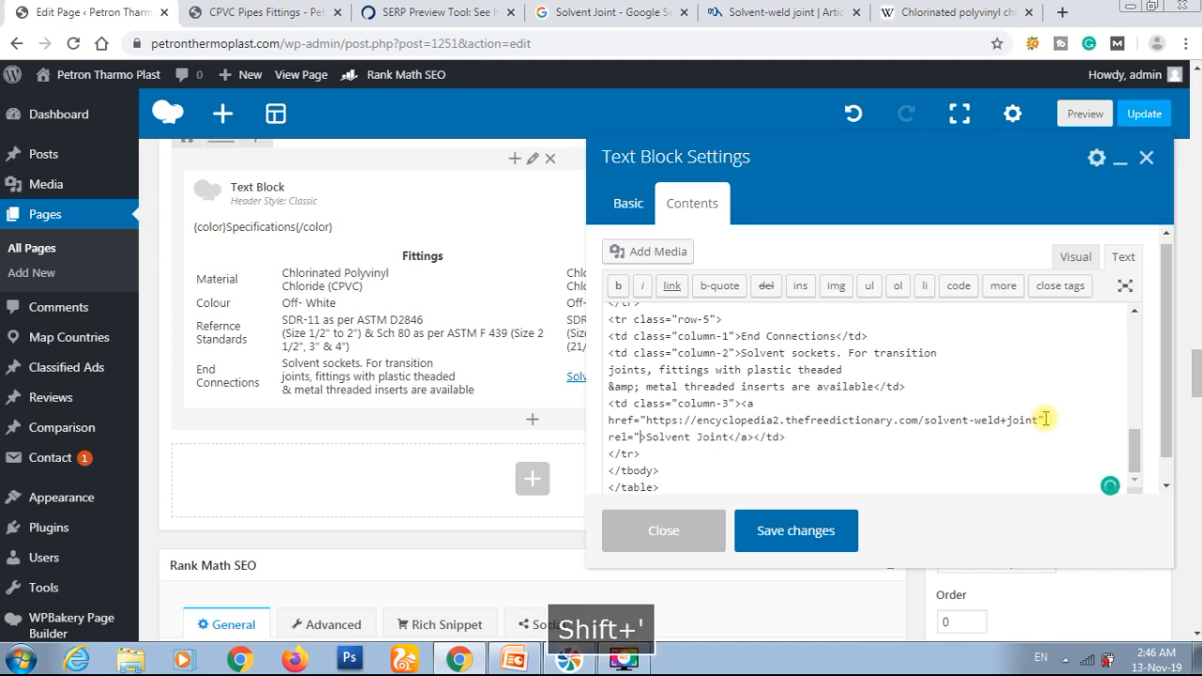
{"action": "type", "text": "no-f"}
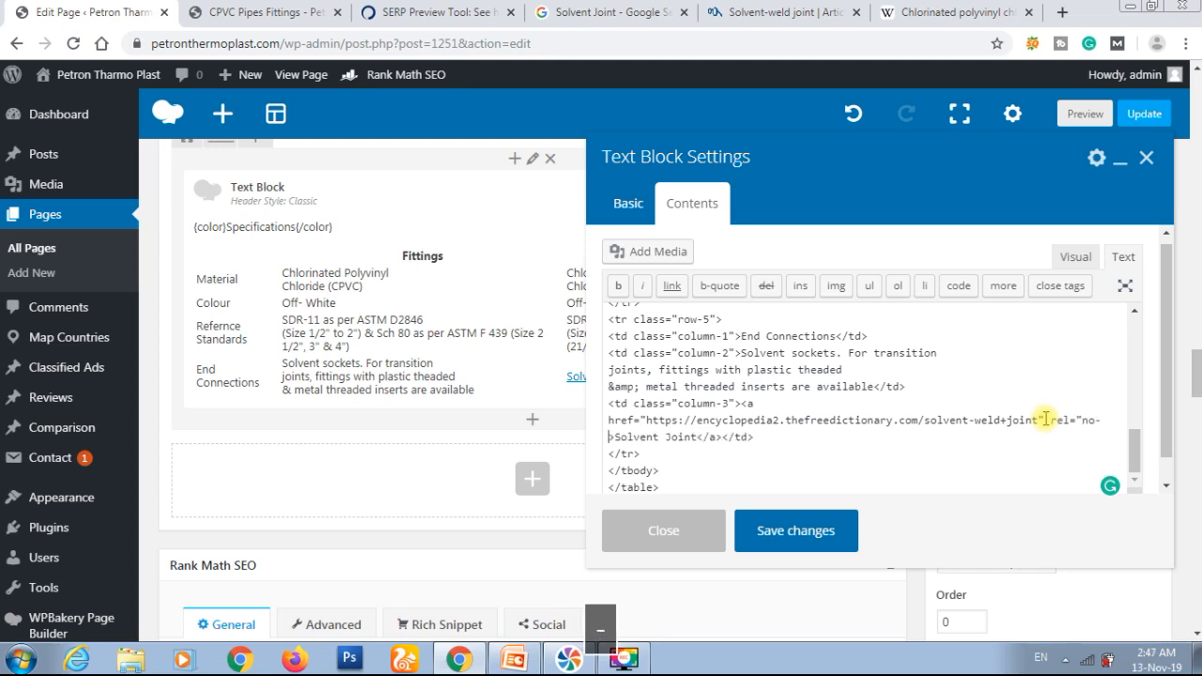
{"action": "type", "text": "ollow"}
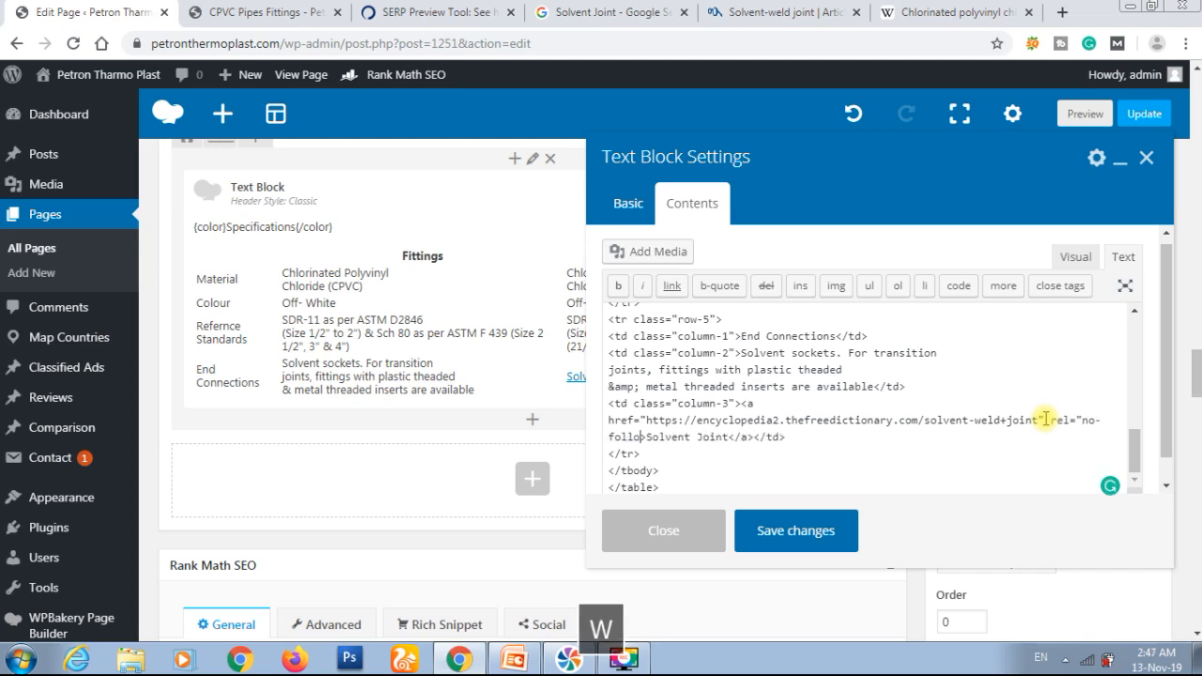
{"action": "type", "text": "\">"}
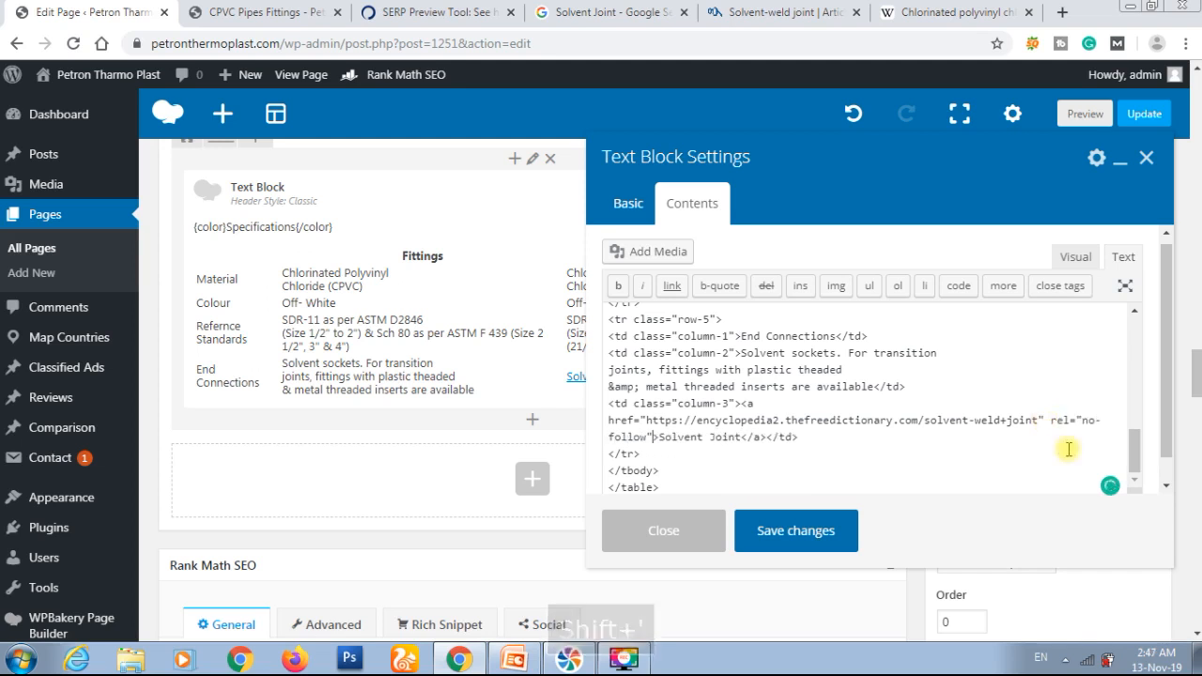
{"action": "left_click", "coordinate": [797, 541]}
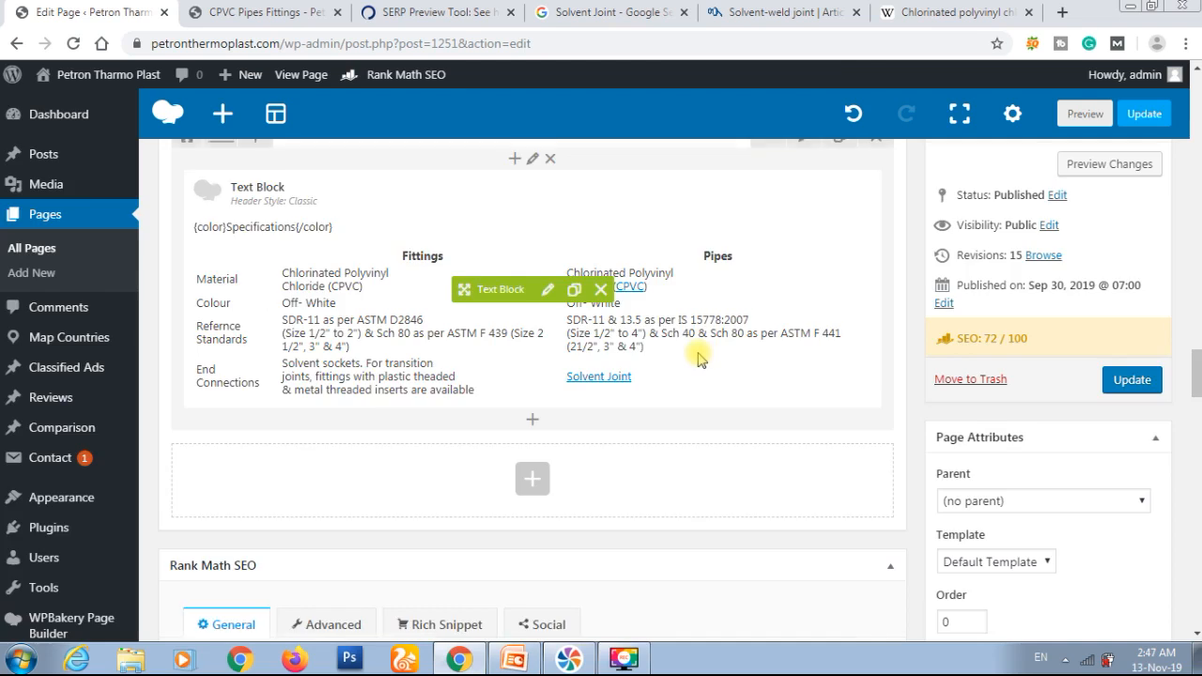
Step: Examine Rank Math's Additional, Title Readability and Content Readability checks, marking the Flesch Readability line
{"action": "scroll", "coordinate": [697, 359], "scroll_direction": "down", "scroll_amount": 12}
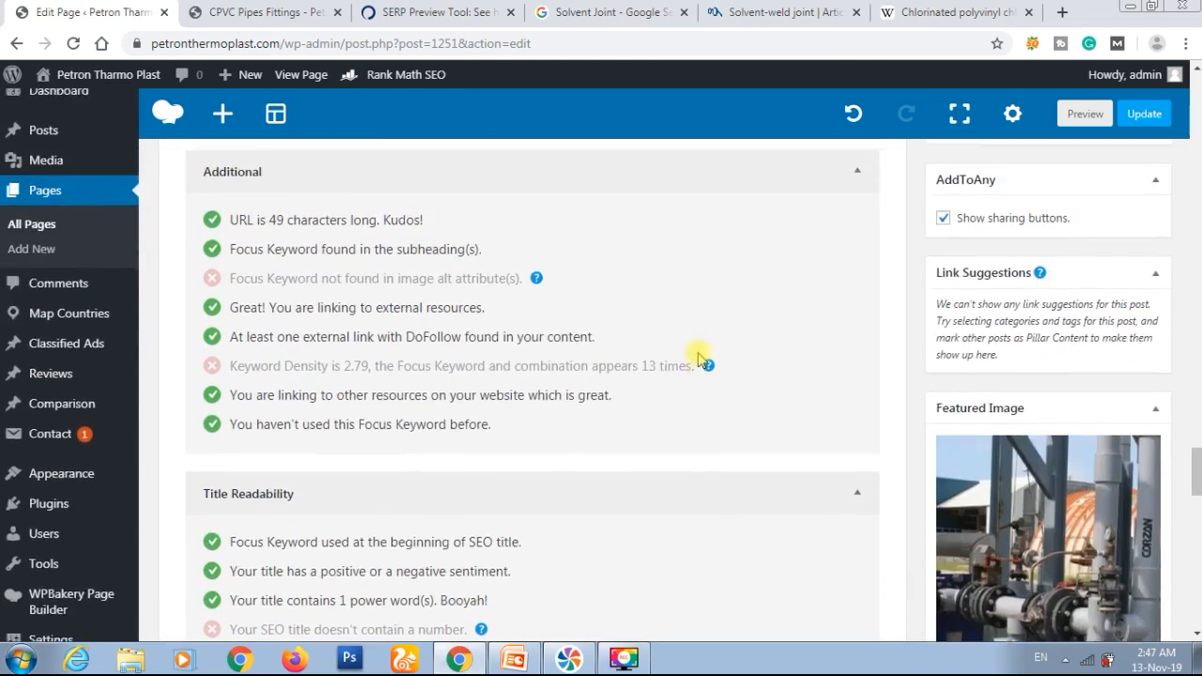
{"action": "scroll", "coordinate": [698, 358], "scroll_direction": "up", "scroll_amount": 3}
{"action": "scroll", "coordinate": [697, 358], "scroll_direction": "down", "scroll_amount": 4}
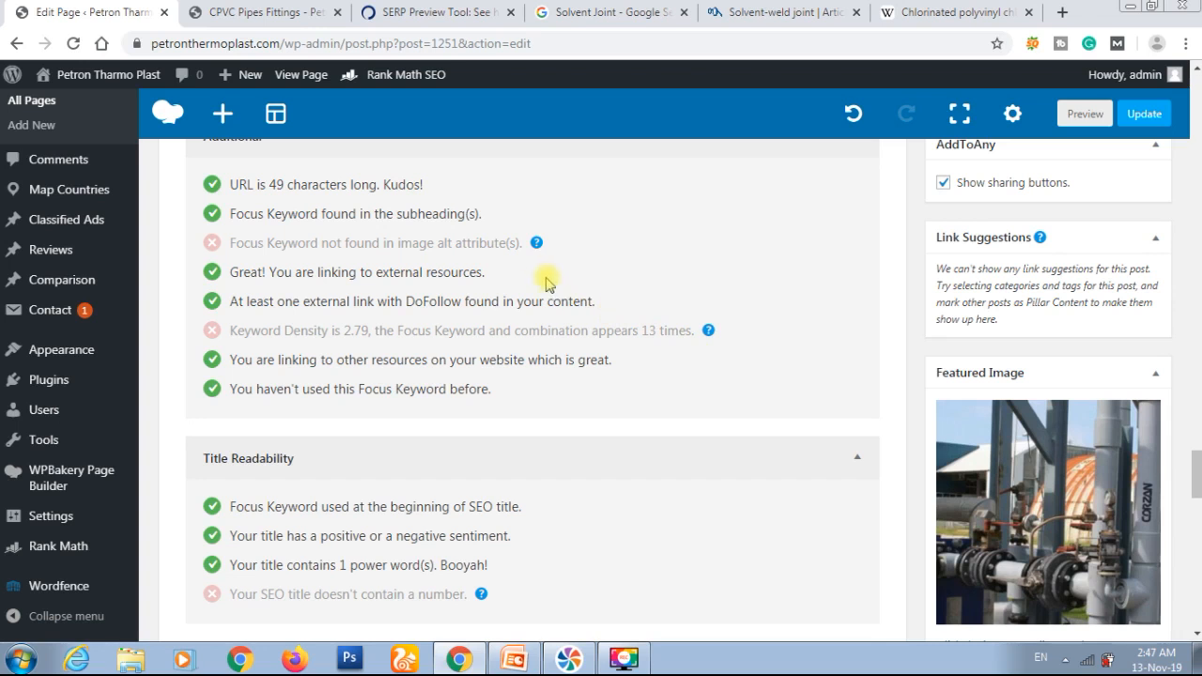
{"action": "scroll", "coordinate": [601, 310], "scroll_direction": "down", "scroll_amount": 1}
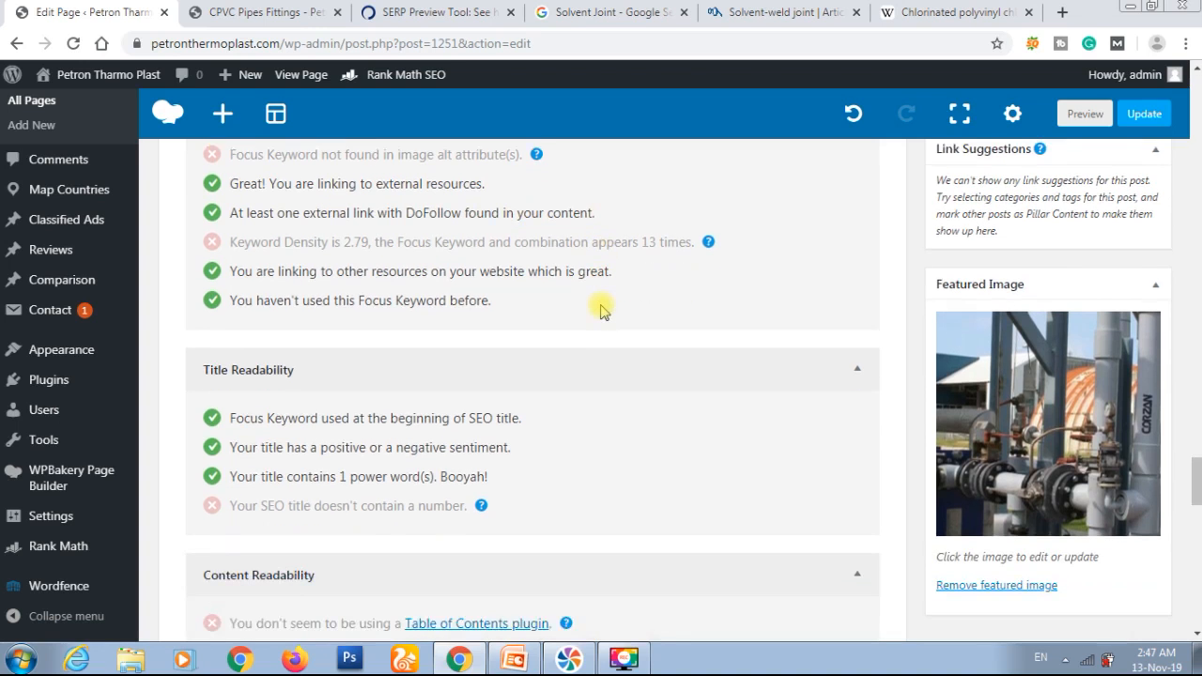
{"action": "scroll", "coordinate": [600, 310], "scroll_direction": "down", "scroll_amount": 4}
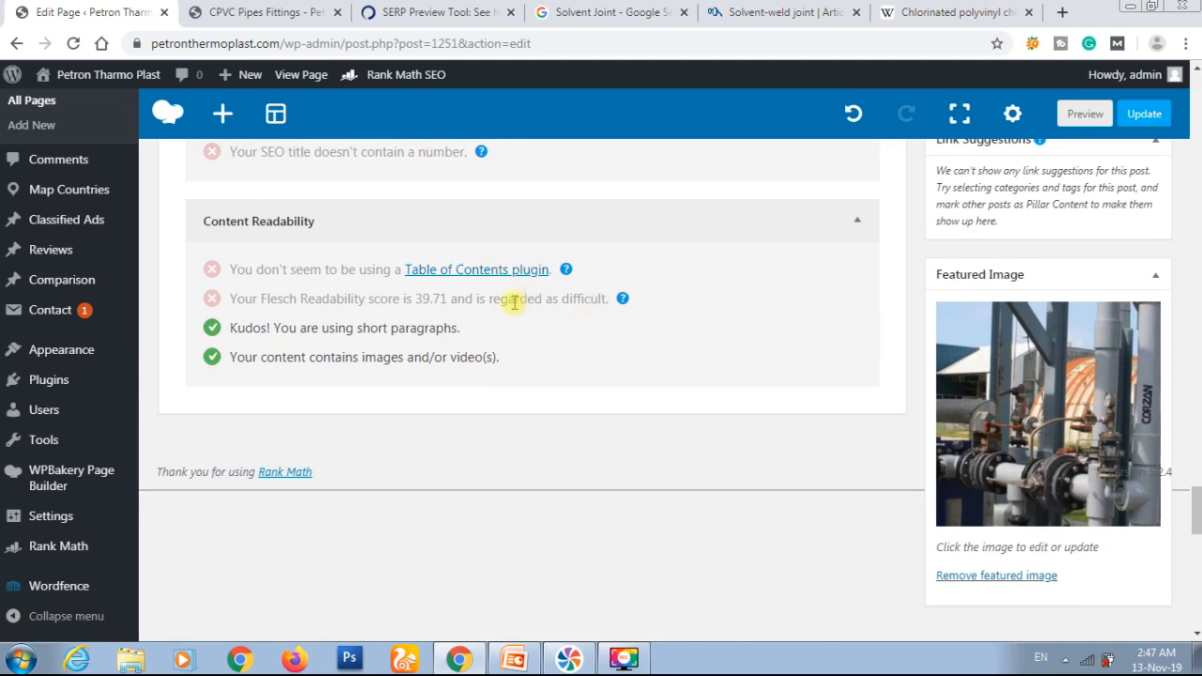
{"action": "triple_click", "coordinate": [444, 298]}
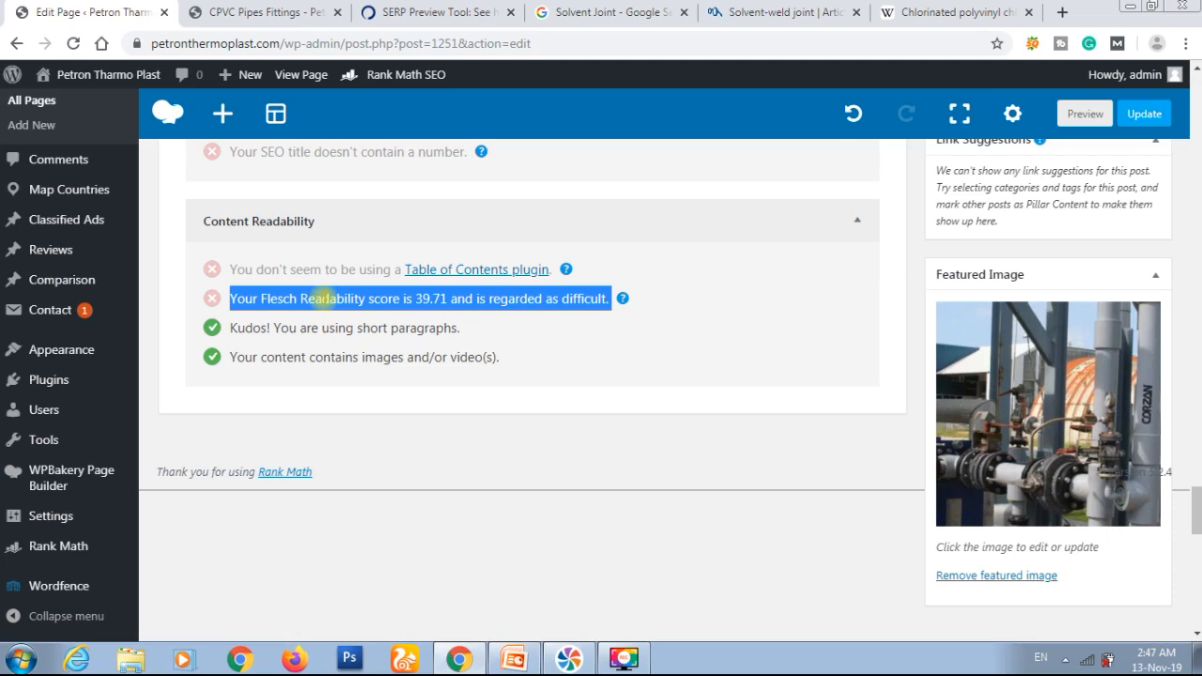
Step: Open the introductory CPVC text block at the start of the page for editing and look through its paragraphs
{"action": "scroll", "coordinate": [504, 344], "scroll_direction": "up", "scroll_amount": 10}
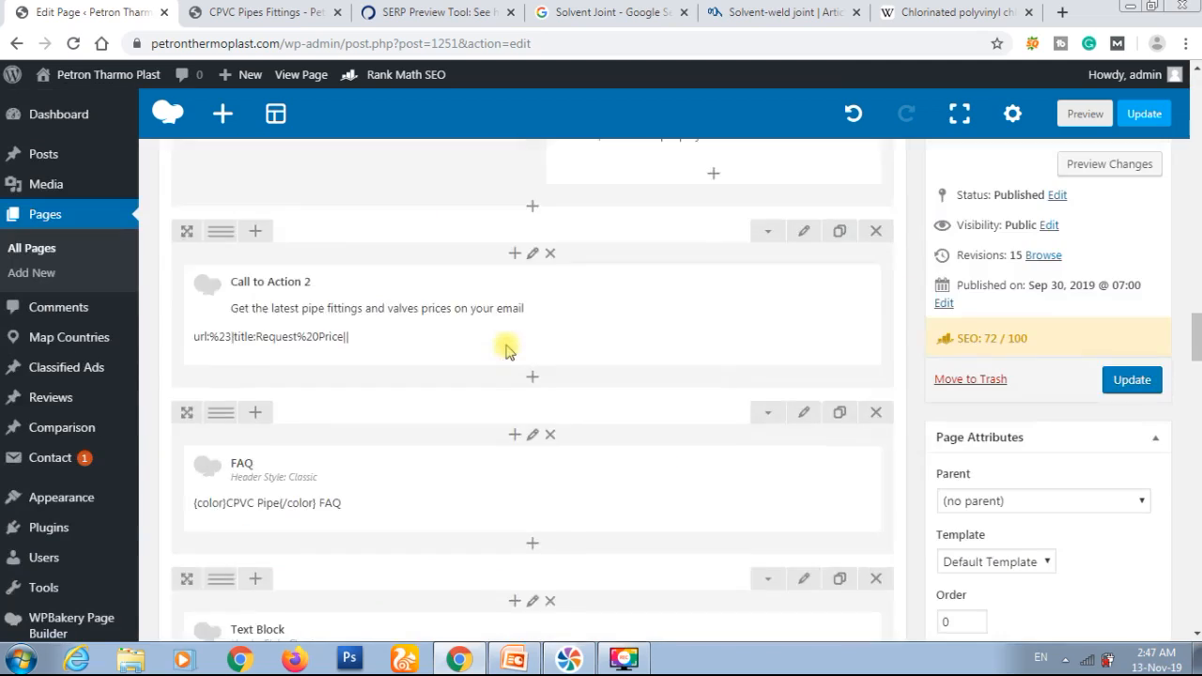
{"action": "scroll", "coordinate": [504, 350], "scroll_direction": "up", "scroll_amount": 15}
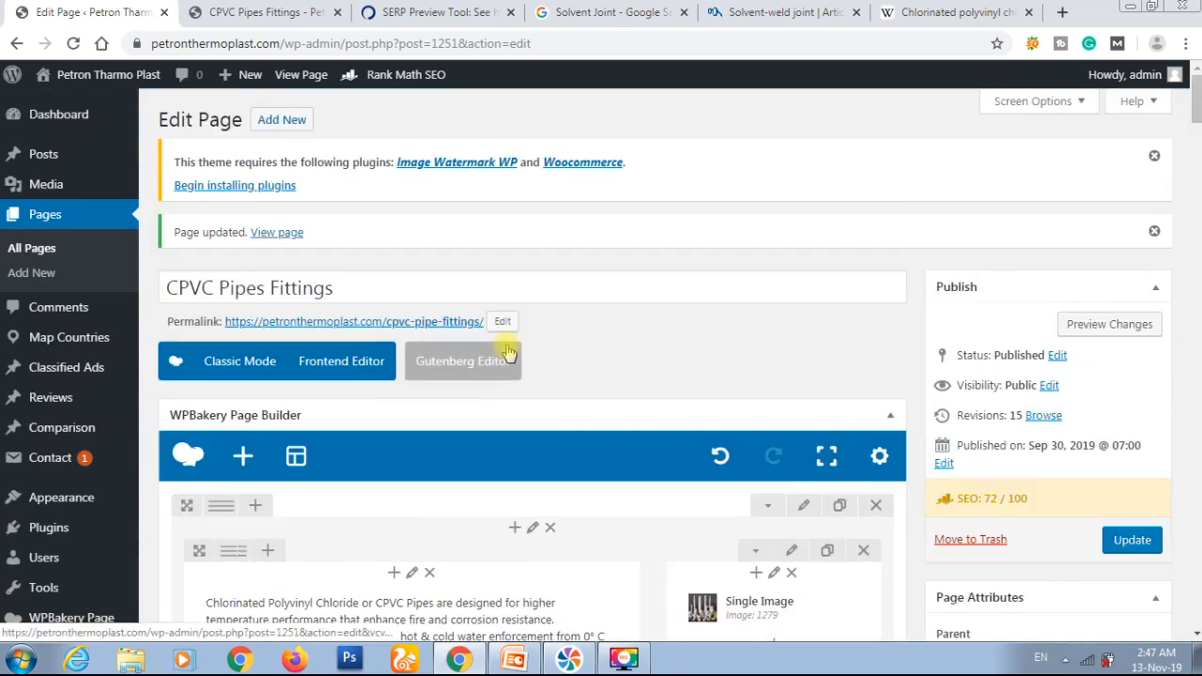
{"action": "scroll", "coordinate": [507, 352], "scroll_direction": "down", "scroll_amount": 4}
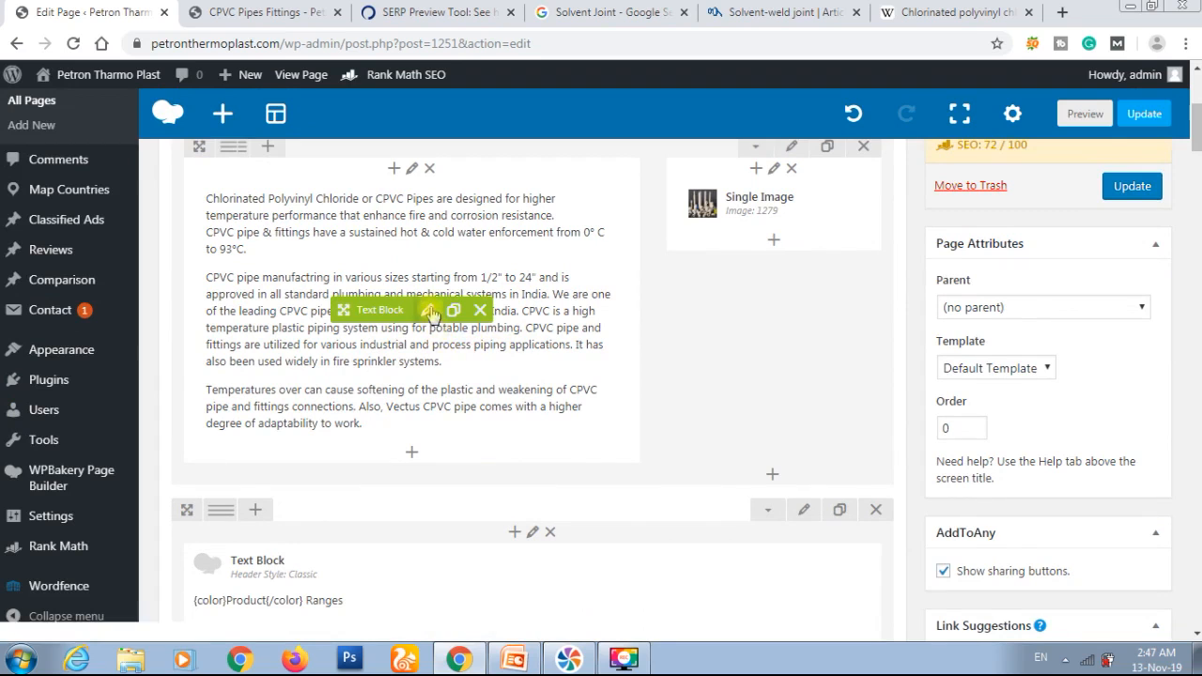
{"action": "left_click", "coordinate": [429, 310]}
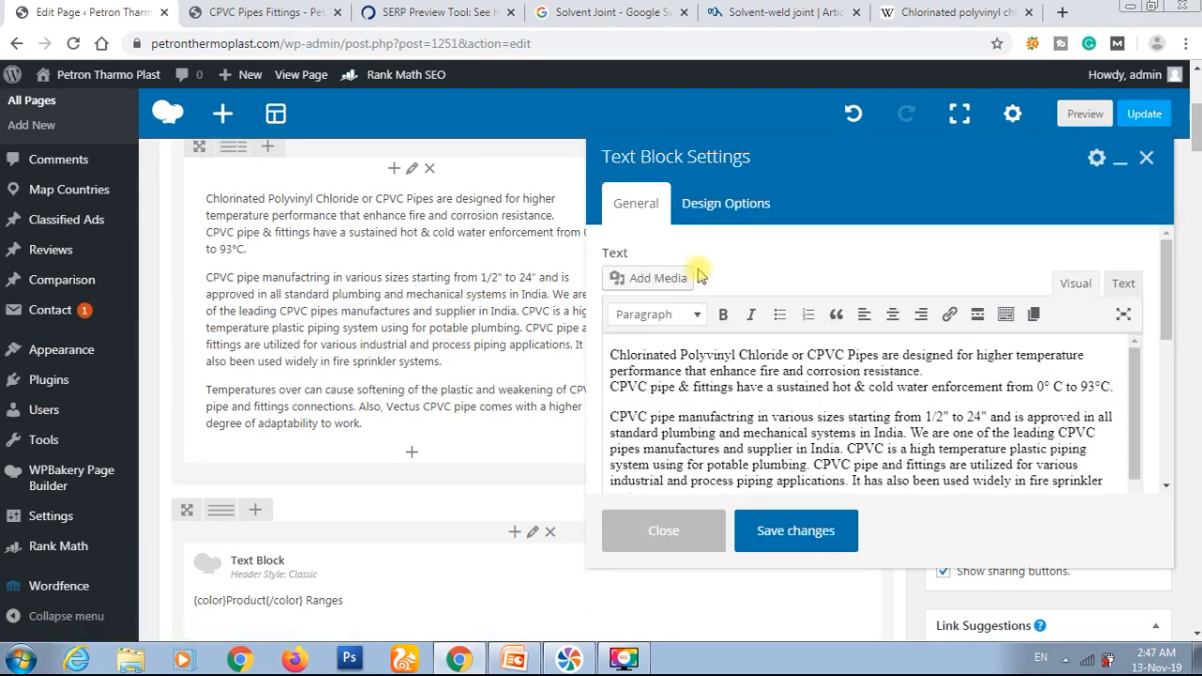
{"action": "scroll", "coordinate": [730, 391], "scroll_direction": "down", "scroll_amount": 2}
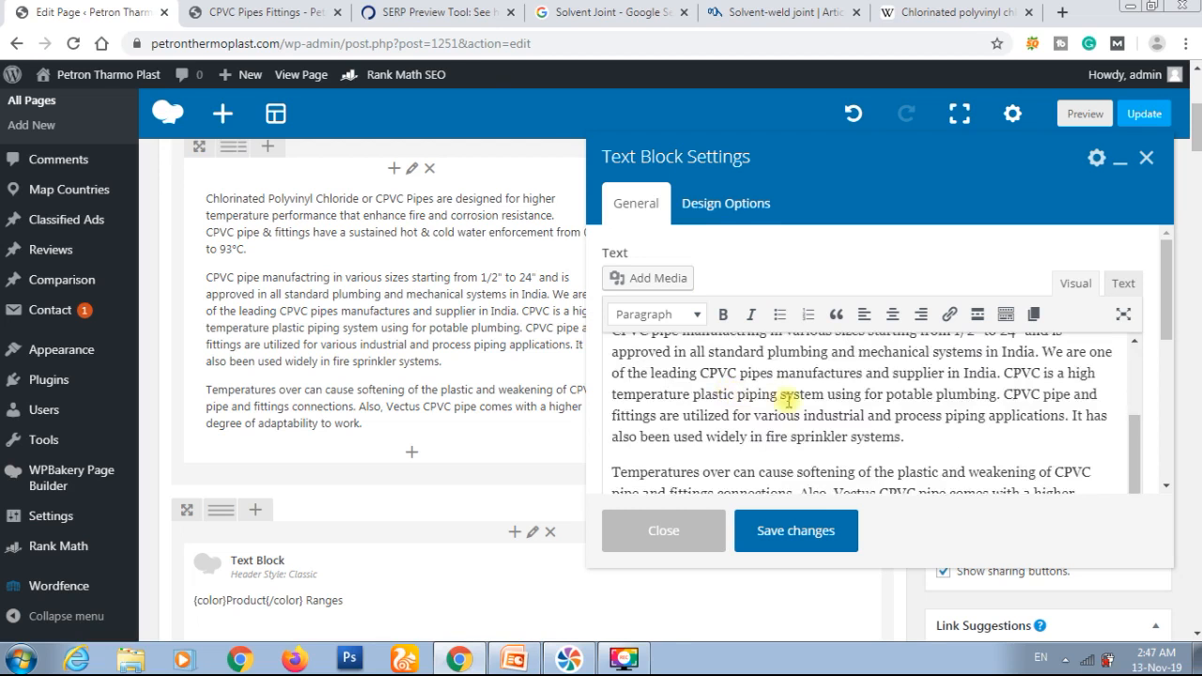
{"action": "scroll", "coordinate": [797, 410], "scroll_direction": "up", "scroll_amount": 2}
{"action": "scroll", "coordinate": [796, 410], "scroll_direction": "up", "scroll_amount": 2}
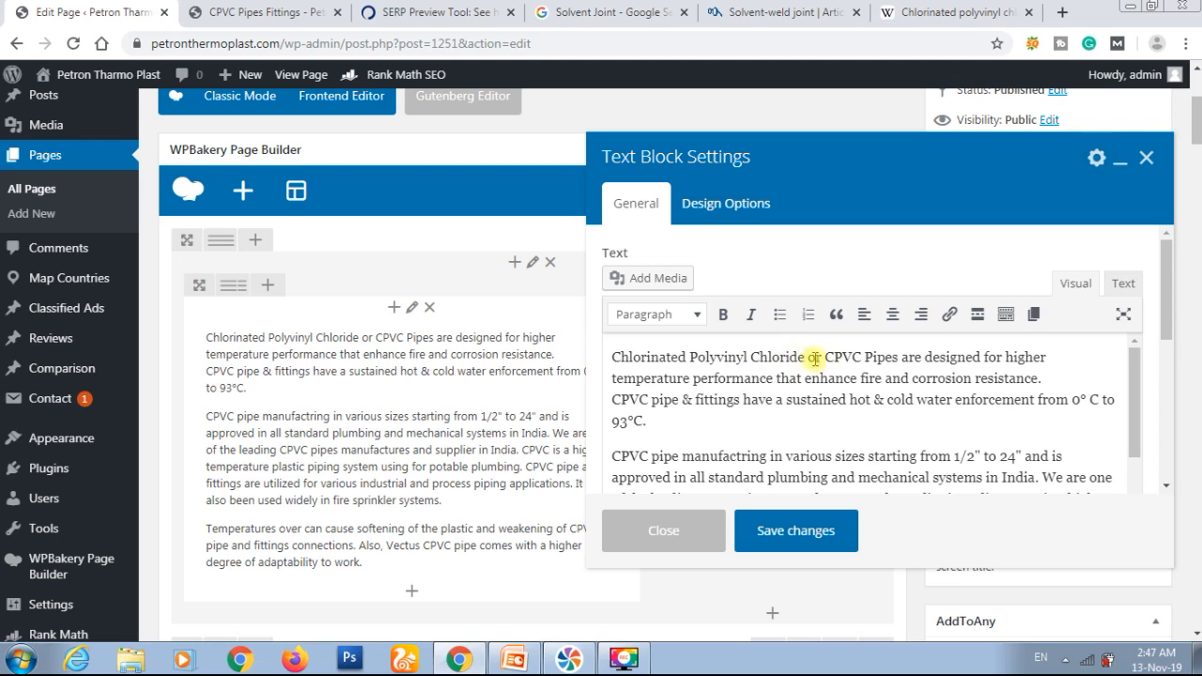
{"action": "left_click", "coordinate": [1062, 357]}
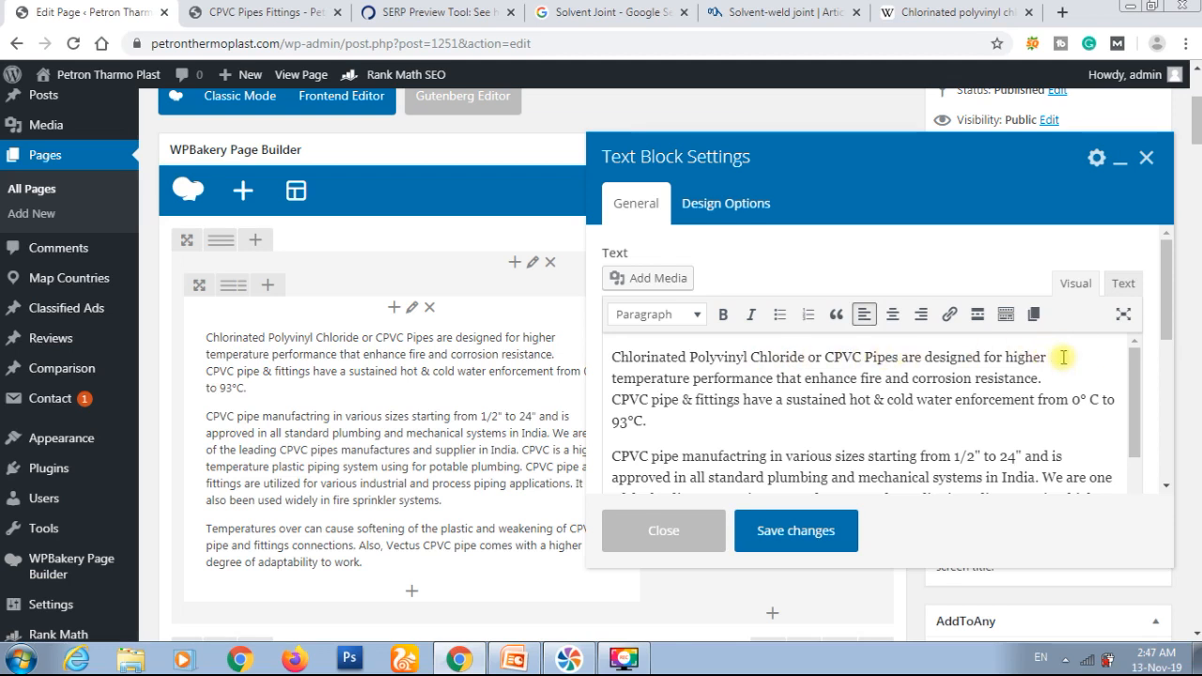
{"action": "key", "text": "Delete"}
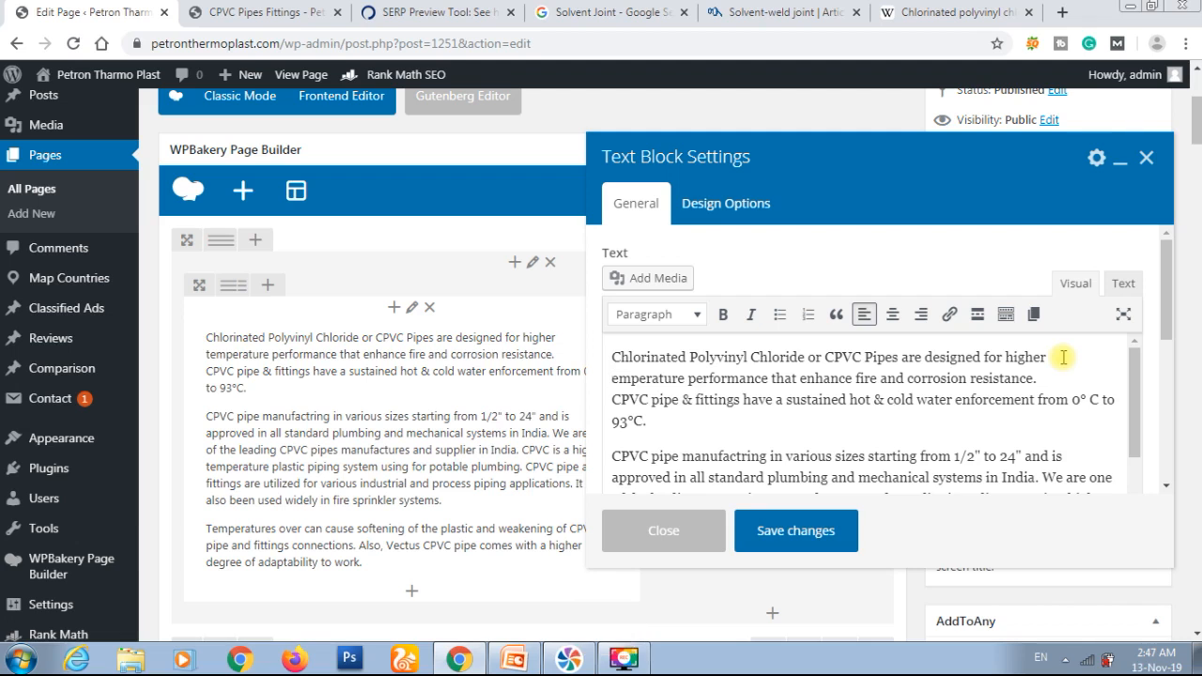
{"action": "key", "text": "ctrl+z"}
{"action": "key", "text": "Right"}
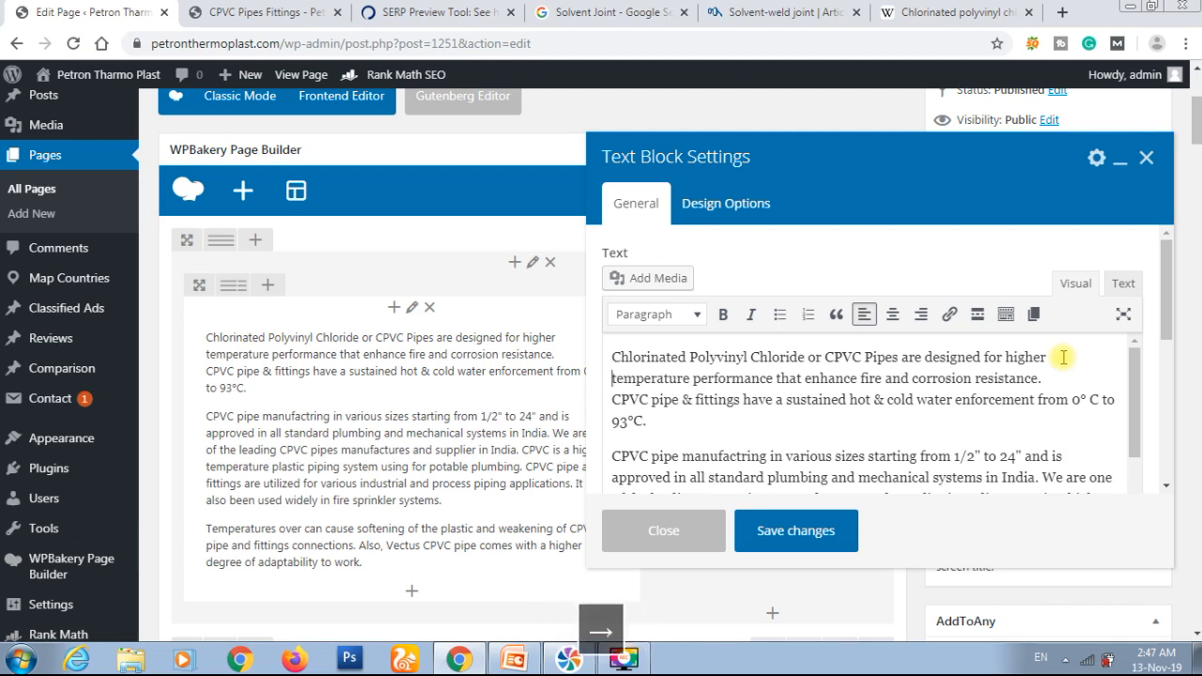
{"action": "key", "text": "Down"}
{"action": "key", "text": "Down"}
{"action": "key", "text": "Left"}
{"action": "key", "text": "Down"}
{"action": "key", "text": "Down"}
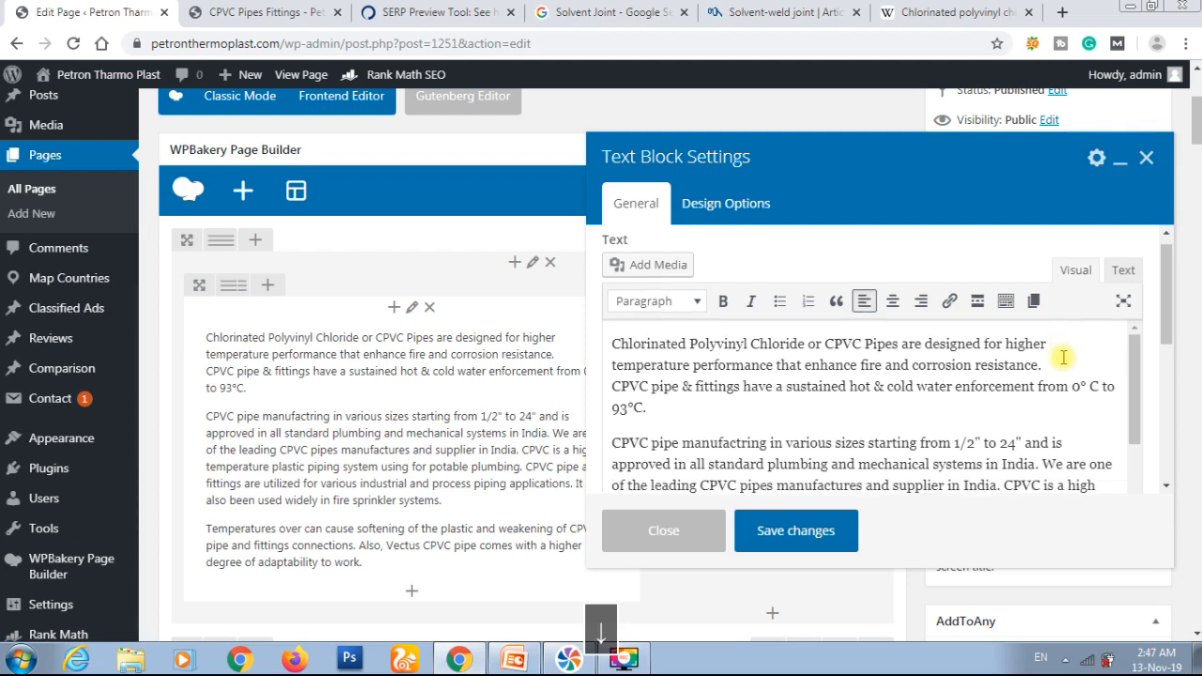
{"action": "key", "text": "Up"}
{"action": "key", "text": "BackSpace"}
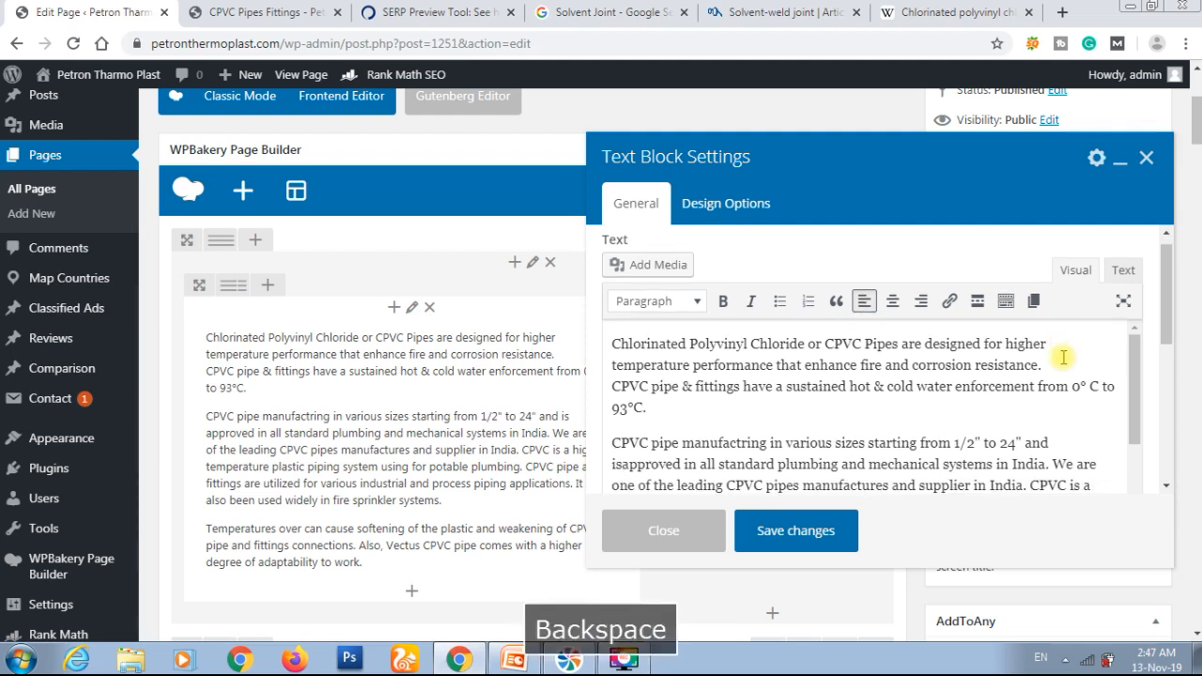
Step: Split the intro's second paragraph so that "CPVC is a high temperature plastic piping system" begins a new paragraph
{"action": "key", "text": "Down"}
{"action": "key", "text": "Down"}
{"action": "key", "text": "Down"}
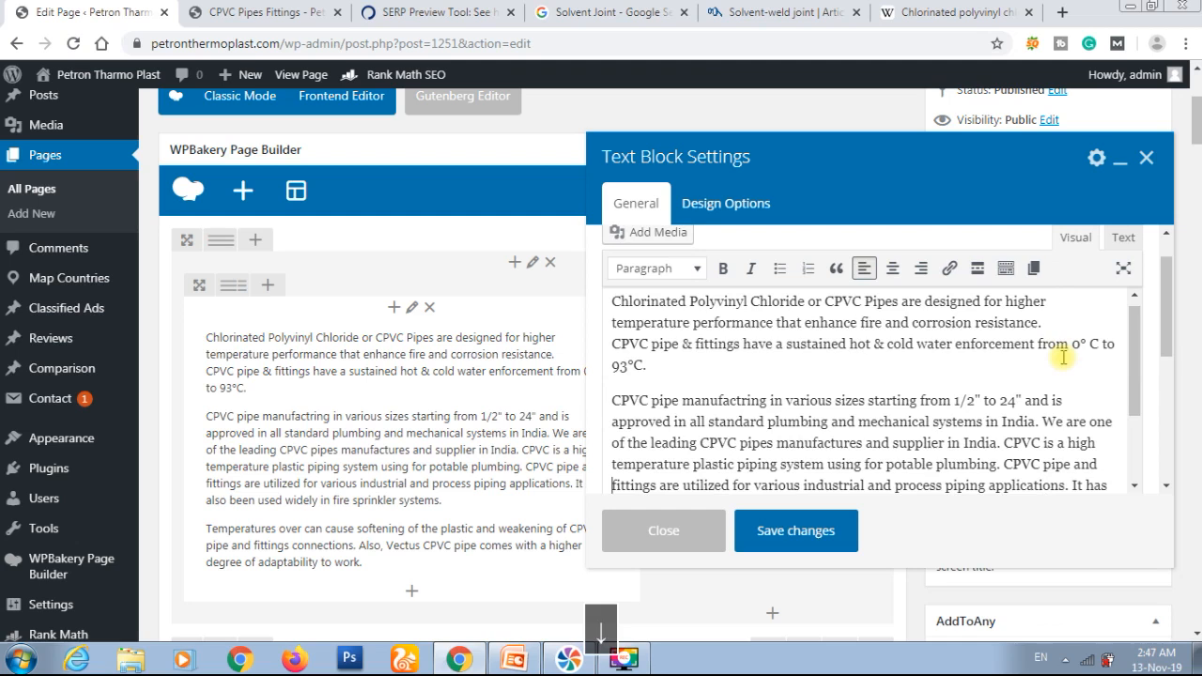
{"action": "key", "text": "Right"}
{"action": "key", "text": "Left"}
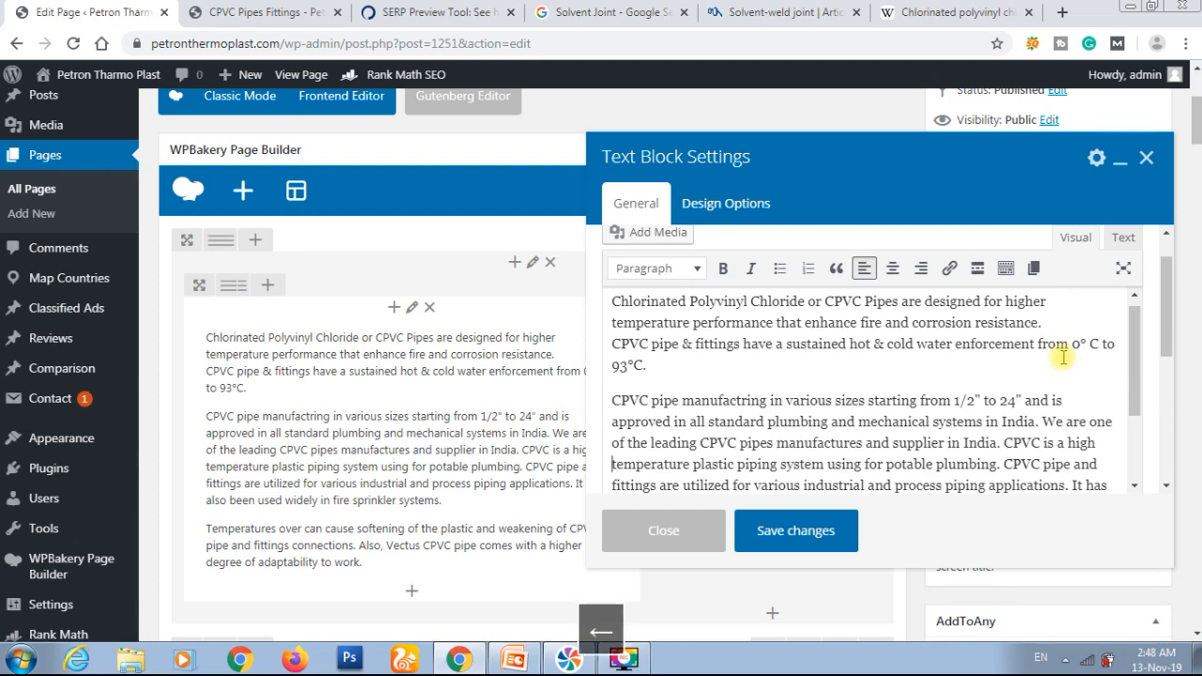
{"action": "key", "text": "Down"}
{"action": "key", "text": "Left"}
{"action": "key", "text": "Left"}
{"action": "key", "text": "BackSpace"}
{"action": "key", "text": "Return"}
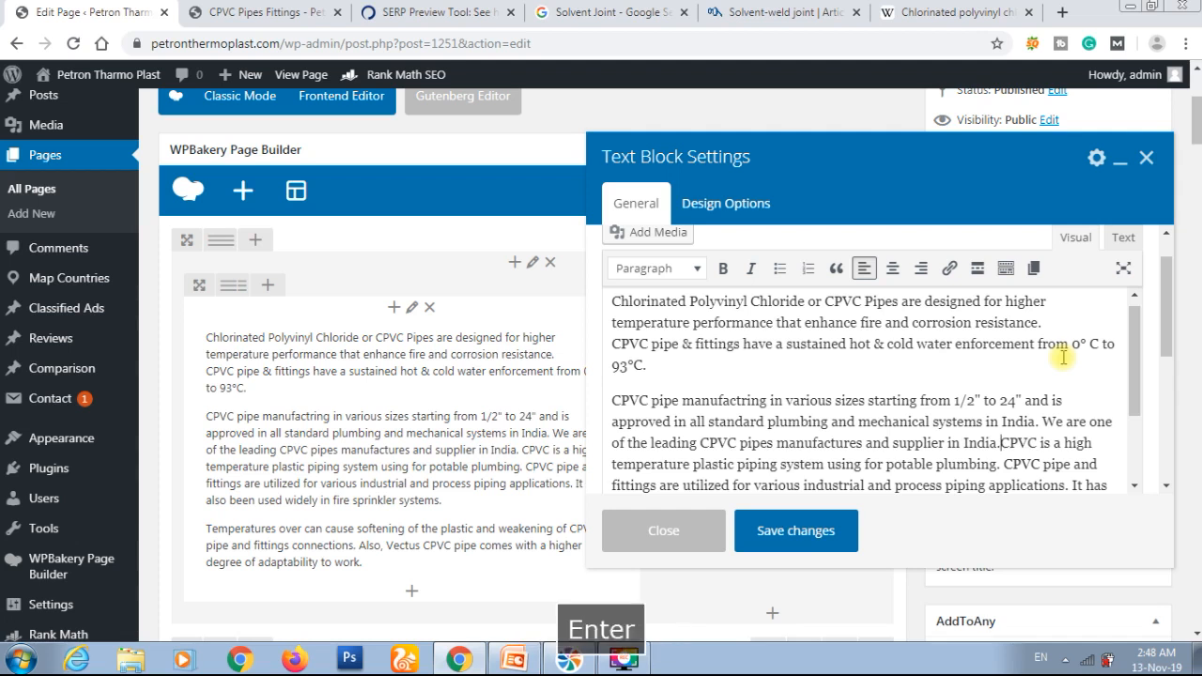
Step: Review the introductory text's shortened paragraphs for readability and mark the word "Polyvinyl" in the opening sentence
{"action": "key", "text": "Down"}
{"action": "key", "text": "Down"}
{"action": "key", "text": "Down"}
{"action": "key", "text": "Down"}
{"action": "key", "text": "Down"}
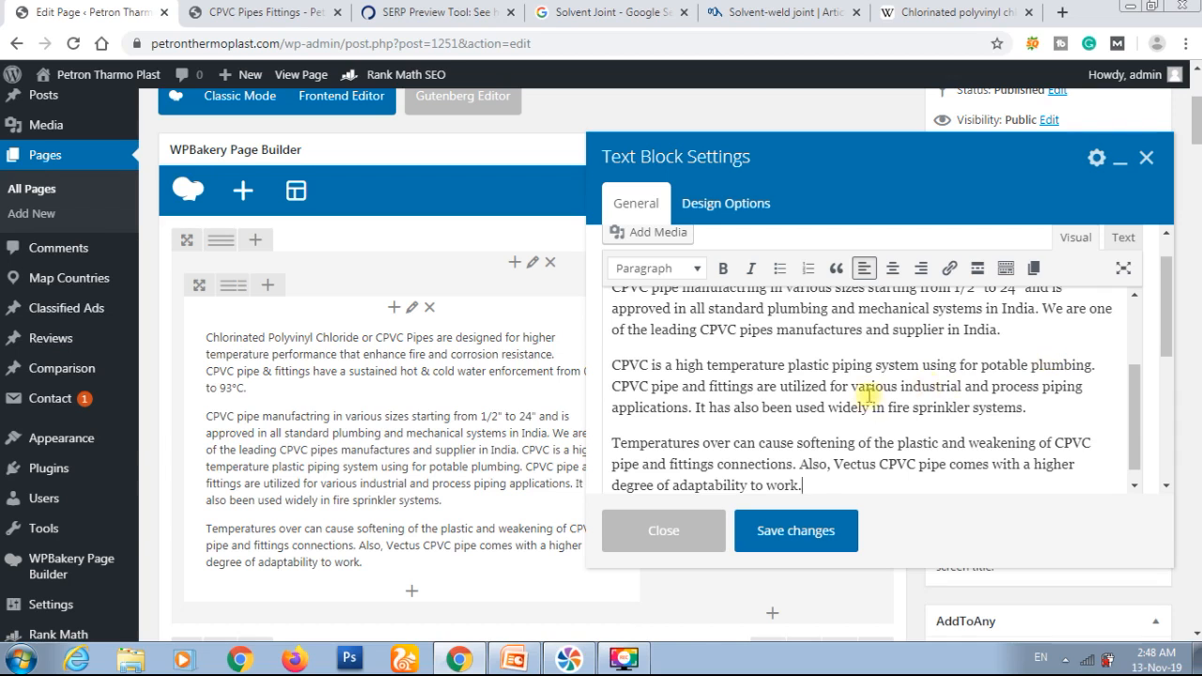
{"action": "scroll", "coordinate": [868, 394], "scroll_direction": "up", "scroll_amount": 1}
{"action": "scroll", "coordinate": [868, 394], "scroll_direction": "up", "scroll_amount": 1}
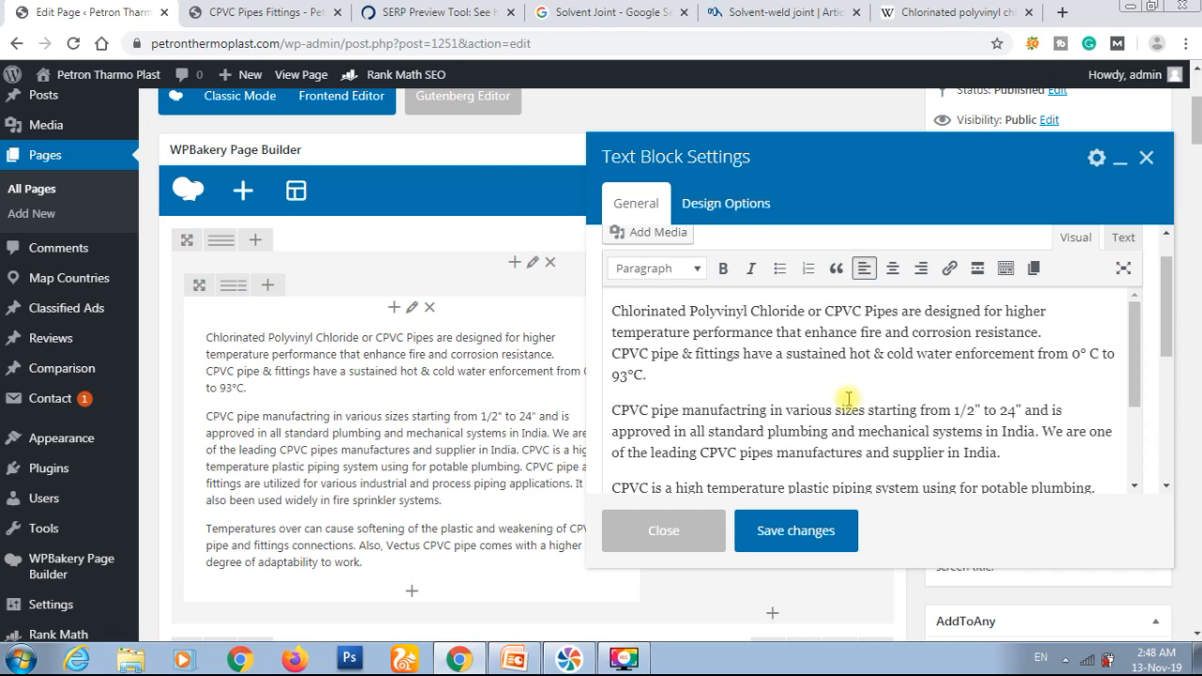
{"action": "double_click", "coordinate": [721, 308]}
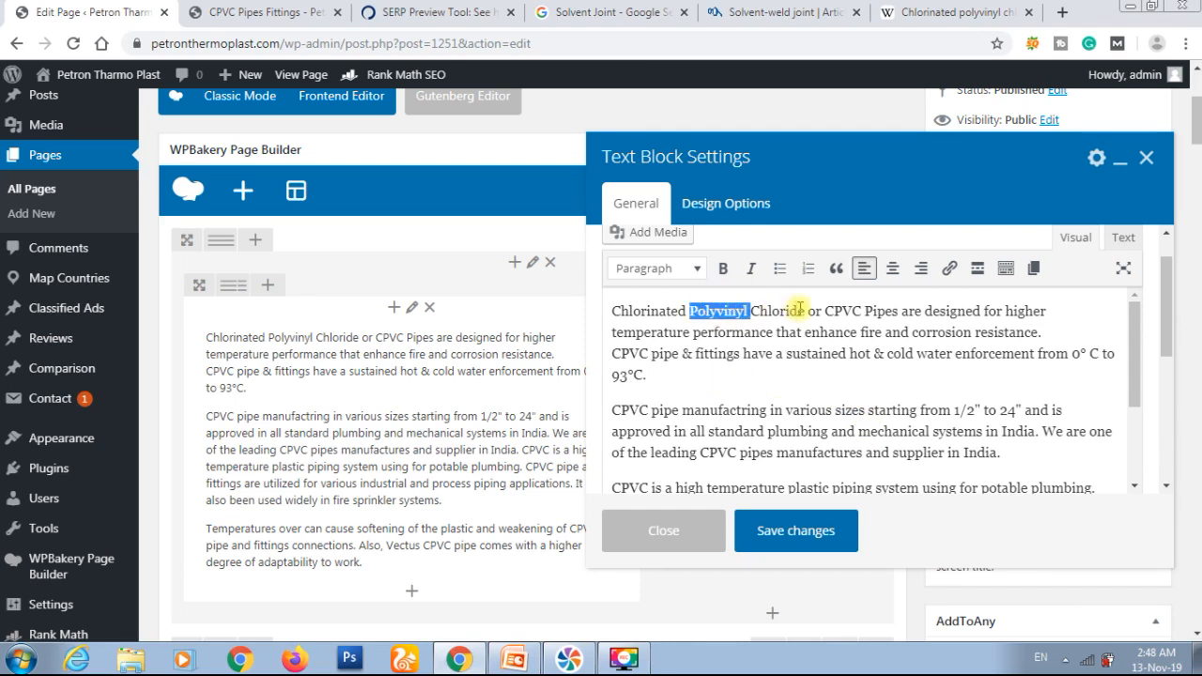
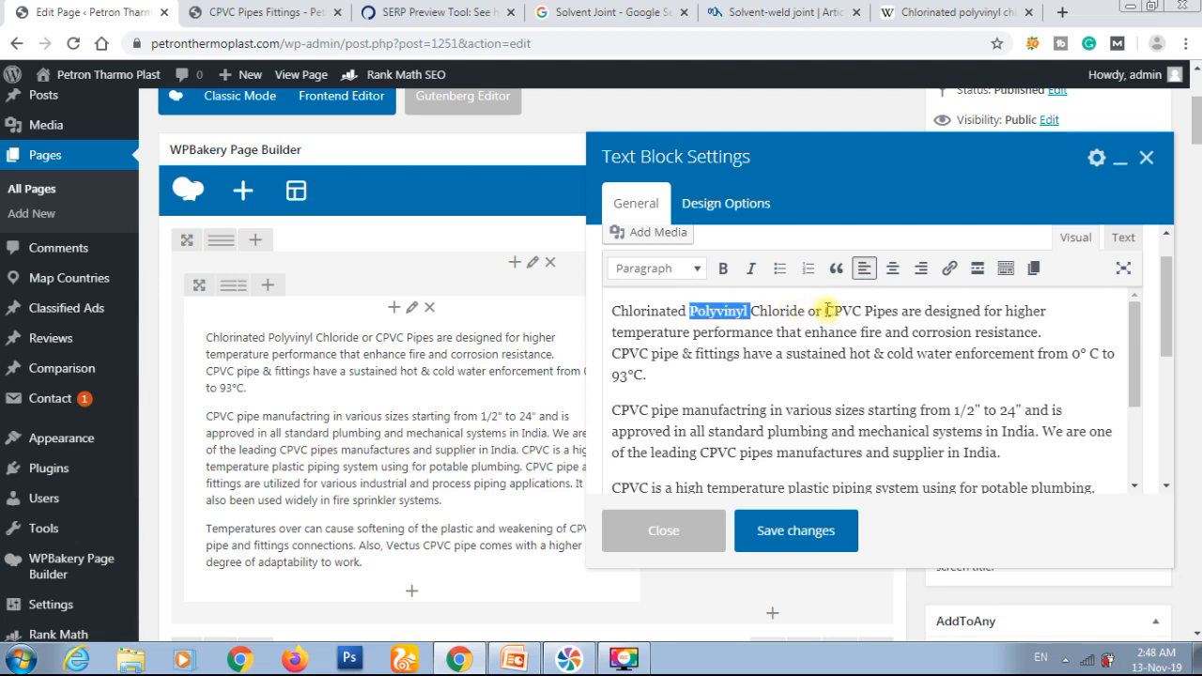
{"action": "left_click", "coordinate": [896, 313]}
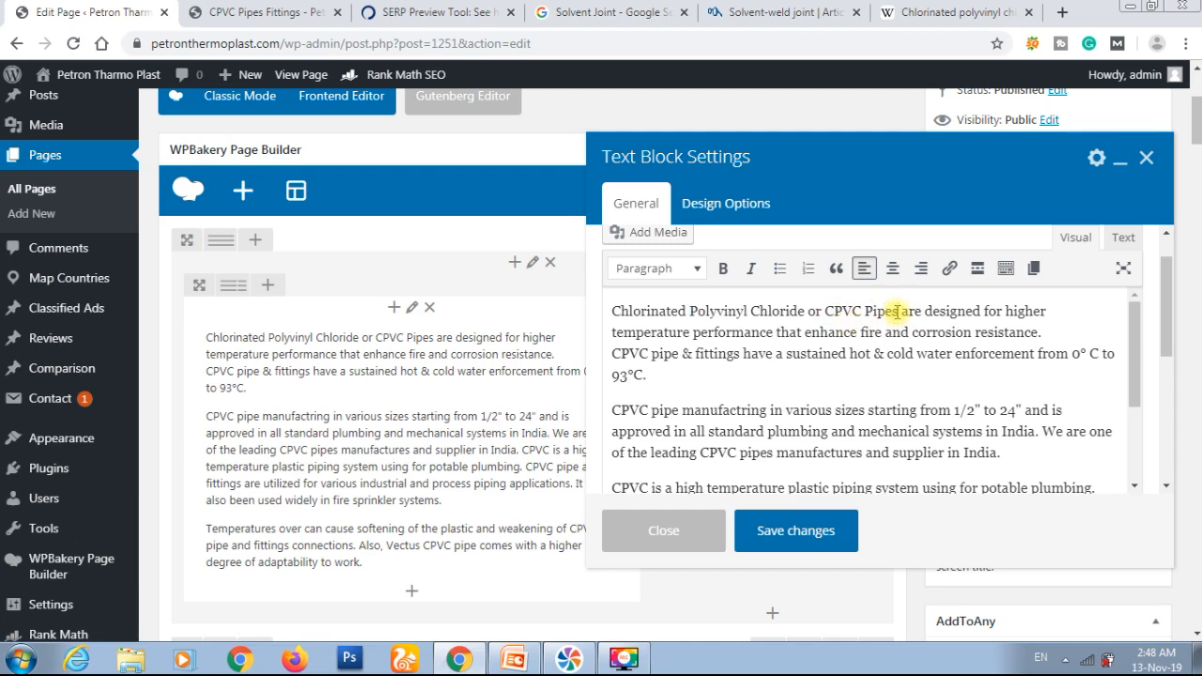
{"action": "key", "text": "BackSpace"}
{"action": "type", "text": "s"}
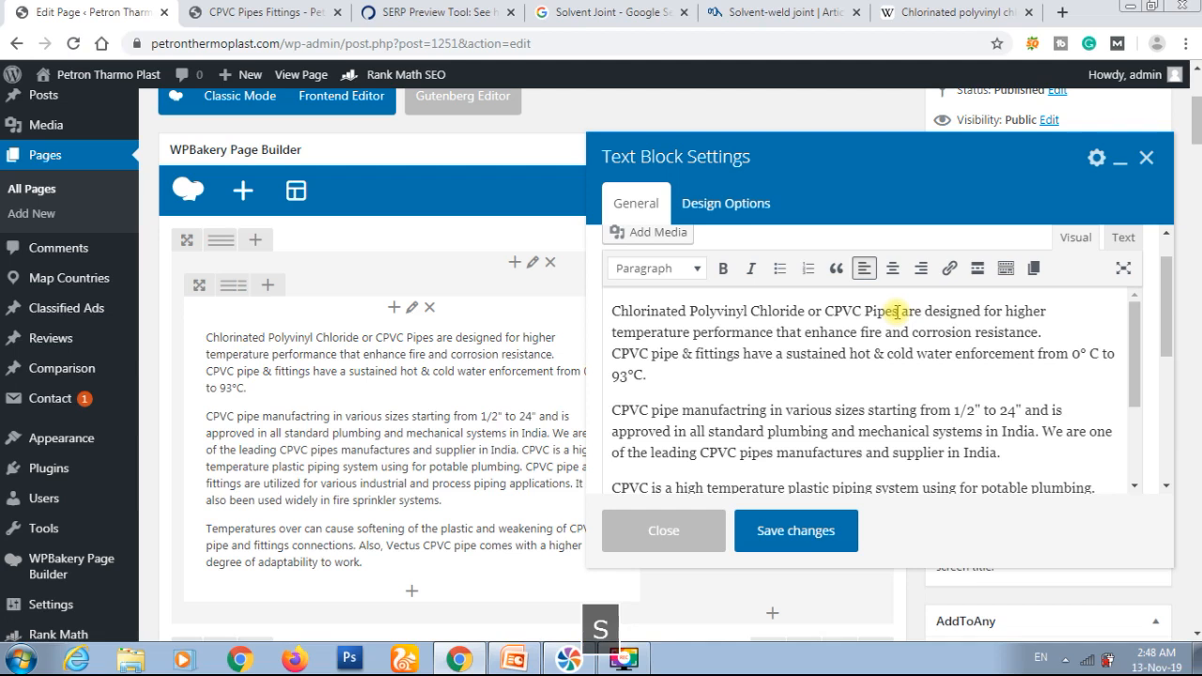
{"action": "key", "text": "Left"}
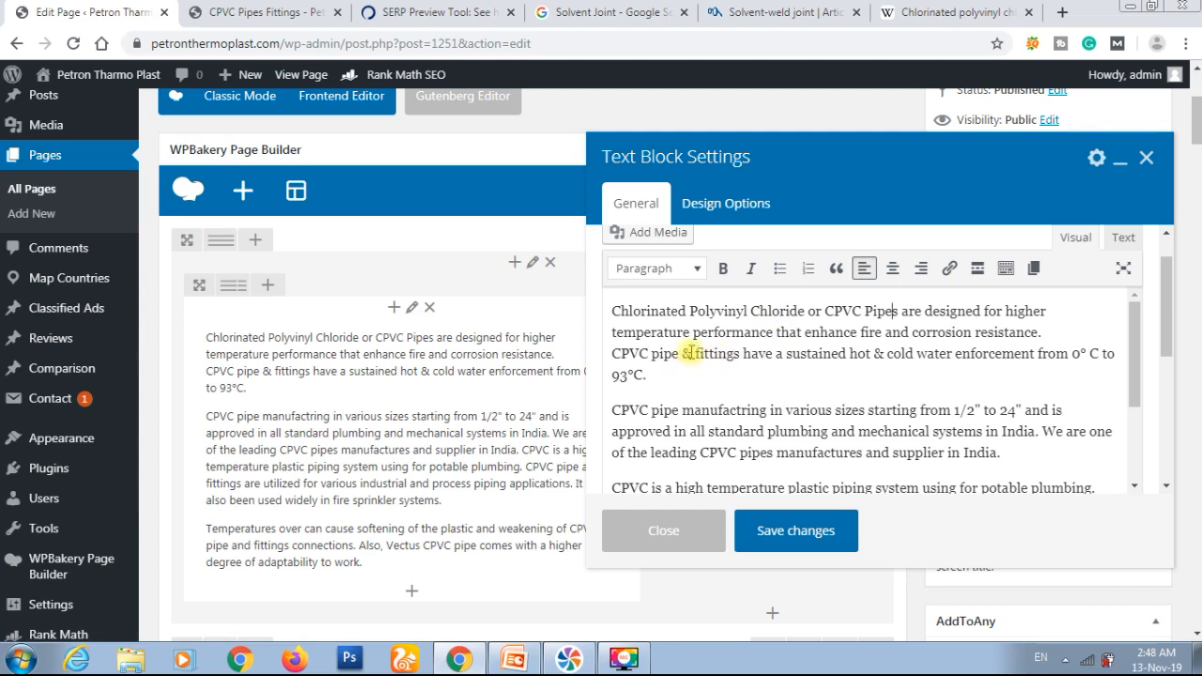
Step: Replace the "&" in "CPVC pipe & fittings" of the intro's first paragraph with "and" and save the text block
{"action": "key", "text": "BackSpace"}
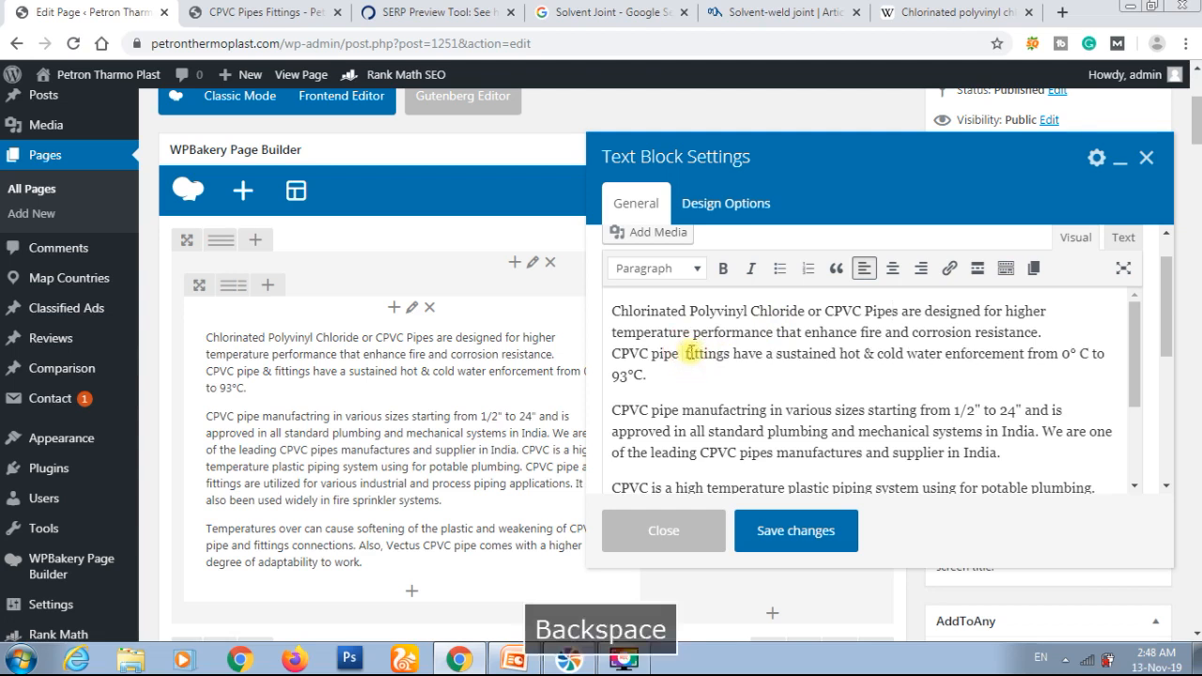
{"action": "type", "text": "and"}
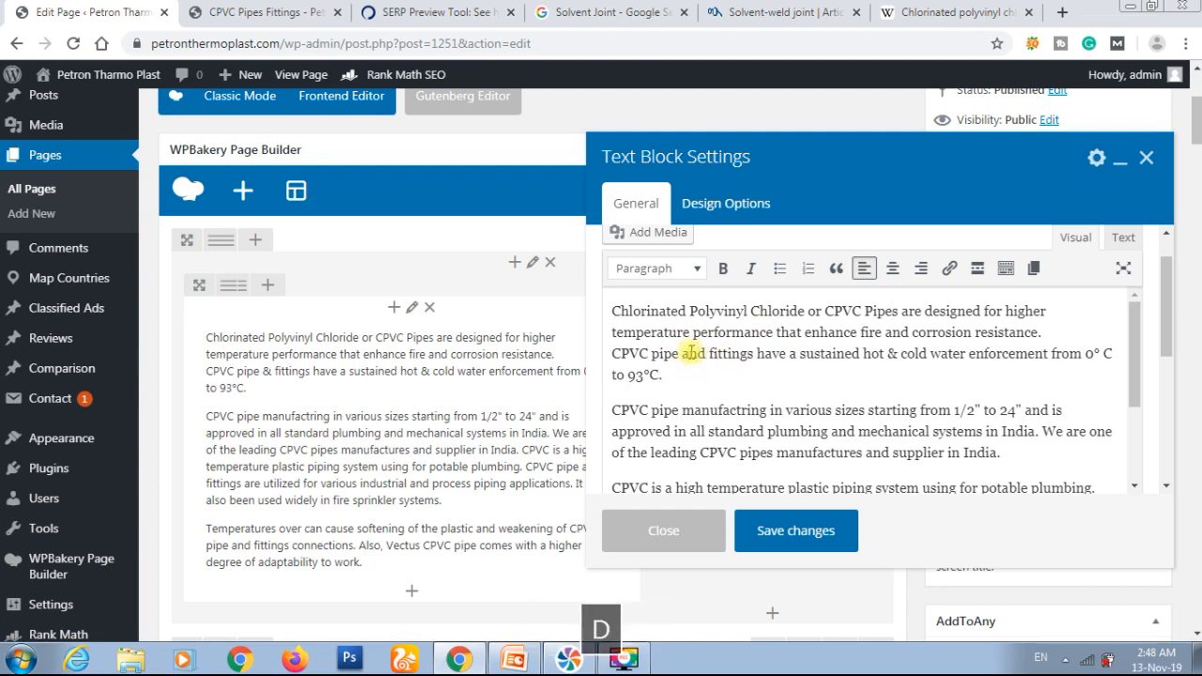
{"action": "mouse_move", "coordinate": [751, 488]}
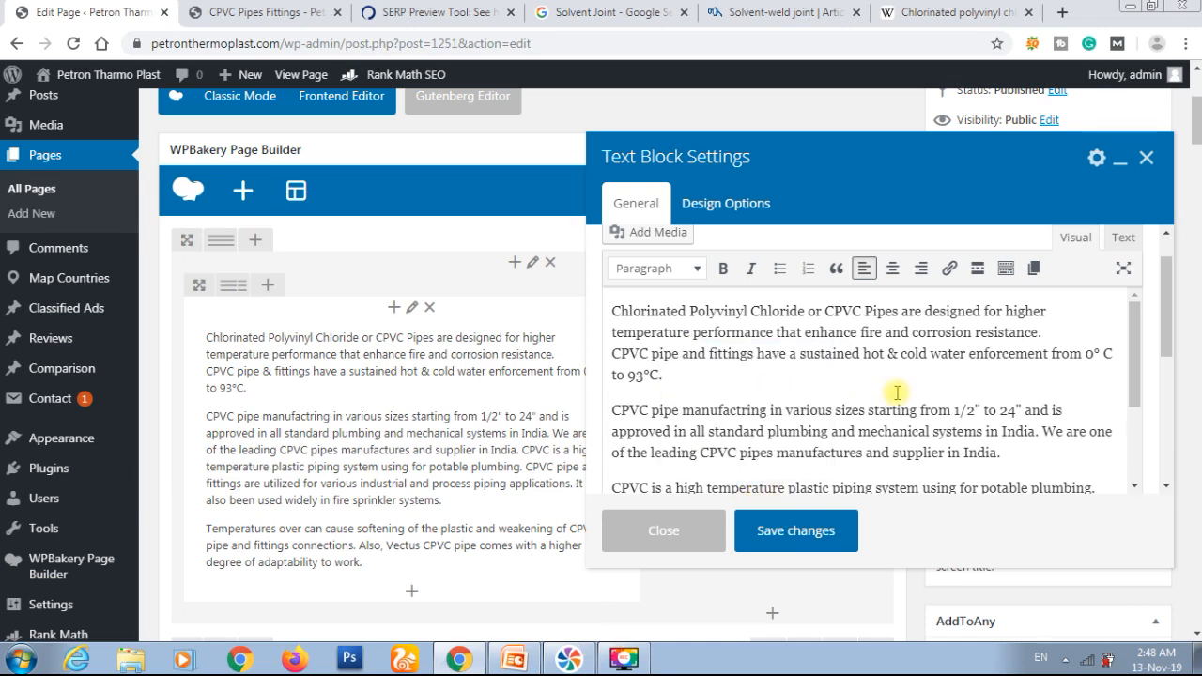
{"action": "left_click", "coordinate": [801, 531]}
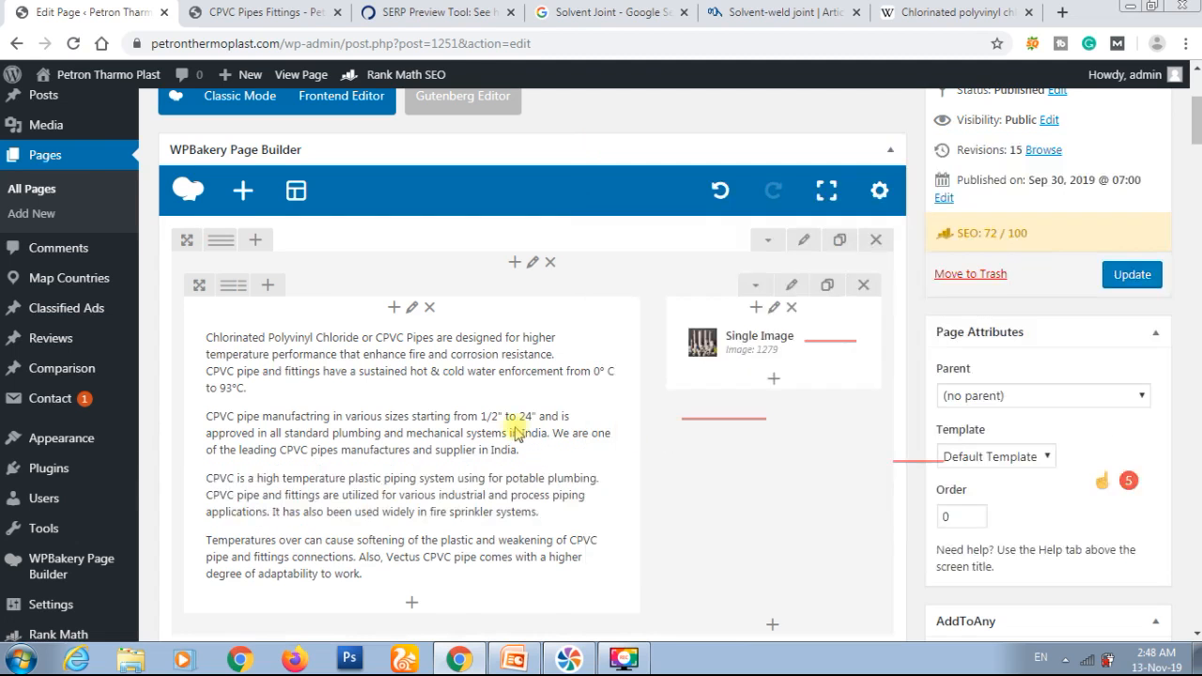
Step: Change the page title to "CPVC Pipe Fittings" and update the page
{"action": "scroll", "coordinate": [507, 418], "scroll_direction": "up", "scroll_amount": 3}
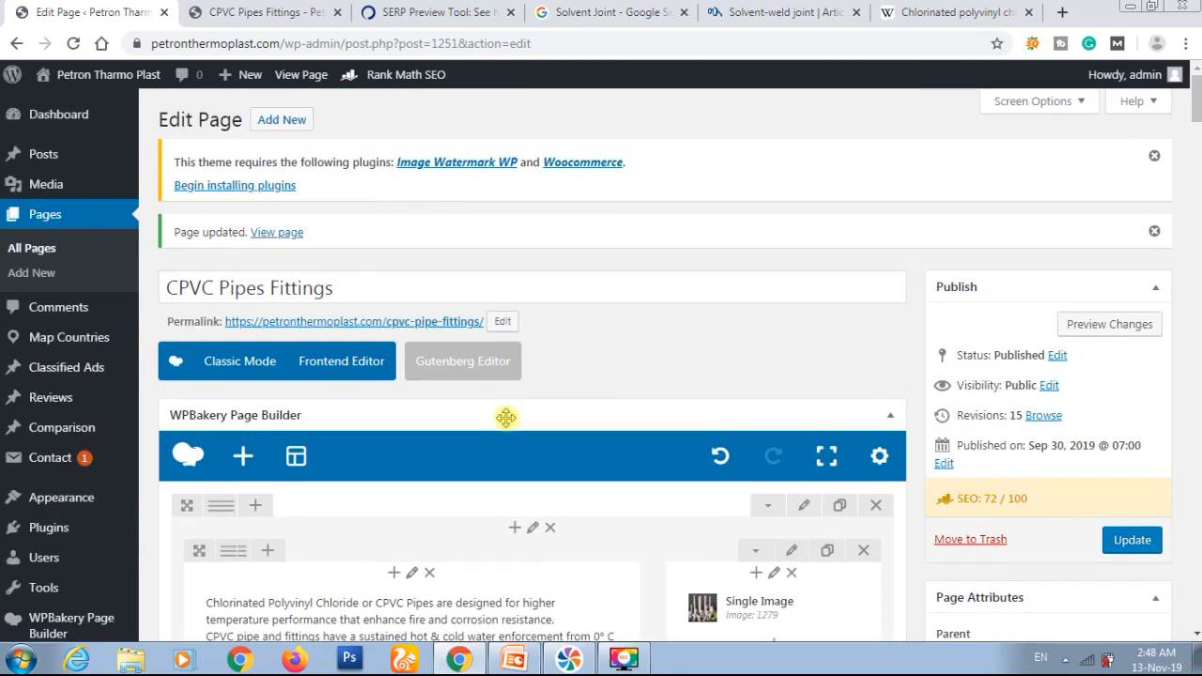
{"action": "left_click", "coordinate": [269, 289]}
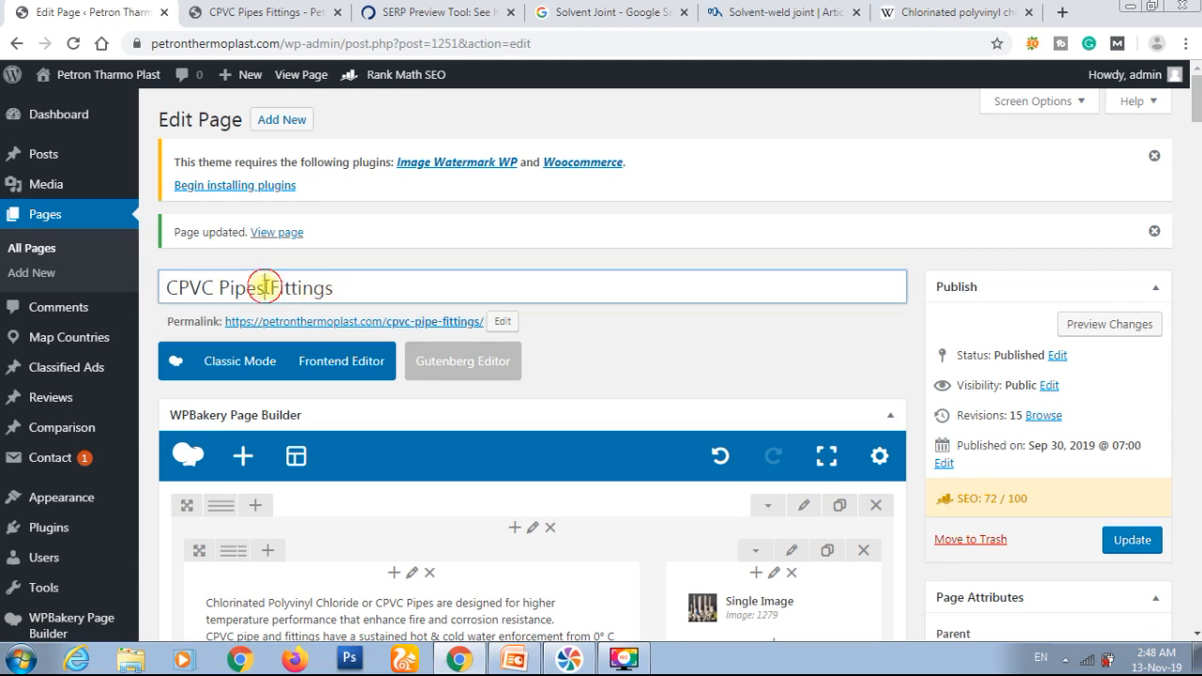
{"action": "key", "text": "BackSpace"}
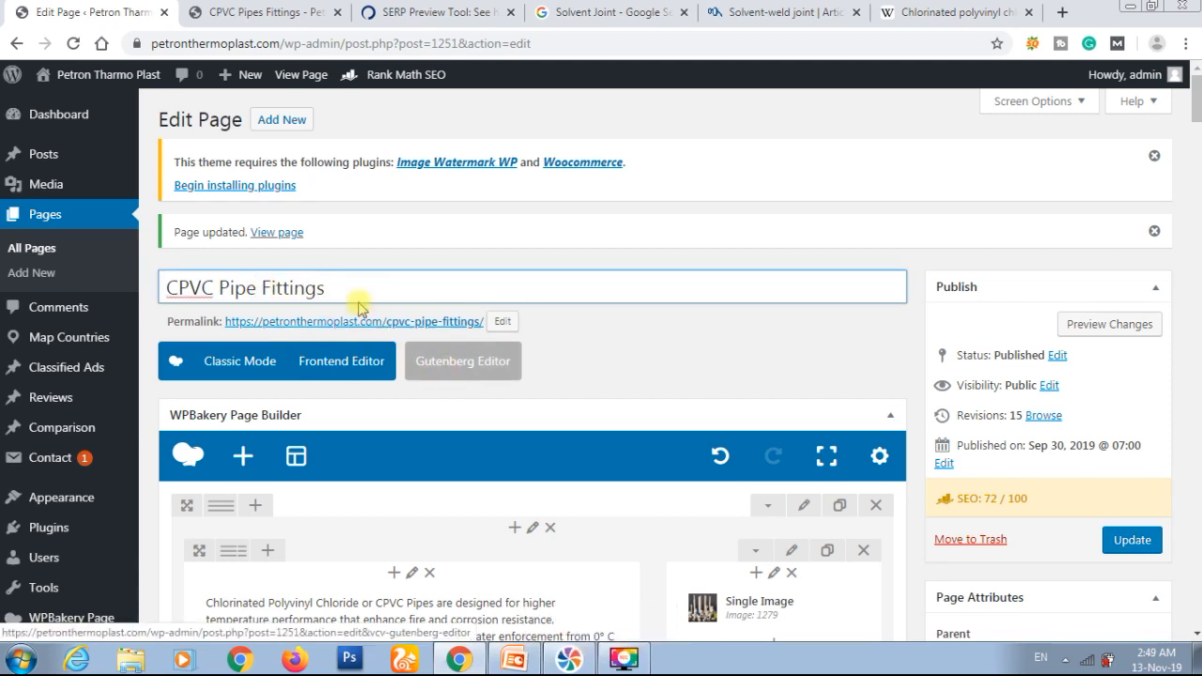
{"action": "scroll", "coordinate": [519, 296], "scroll_direction": "down", "scroll_amount": 3}
{"action": "scroll", "coordinate": [519, 299], "scroll_direction": "down", "scroll_amount": 5}
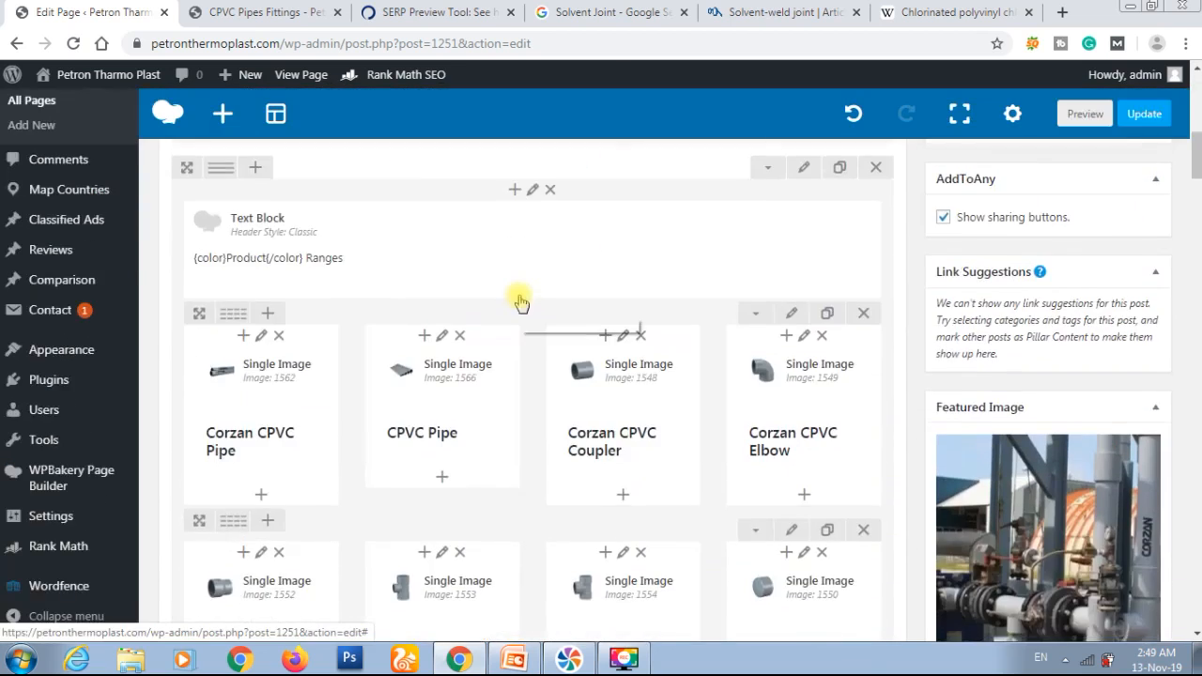
{"action": "scroll", "coordinate": [519, 298], "scroll_direction": "up", "scroll_amount": 3}
{"action": "scroll", "coordinate": [519, 299], "scroll_direction": "up", "scroll_amount": 3}
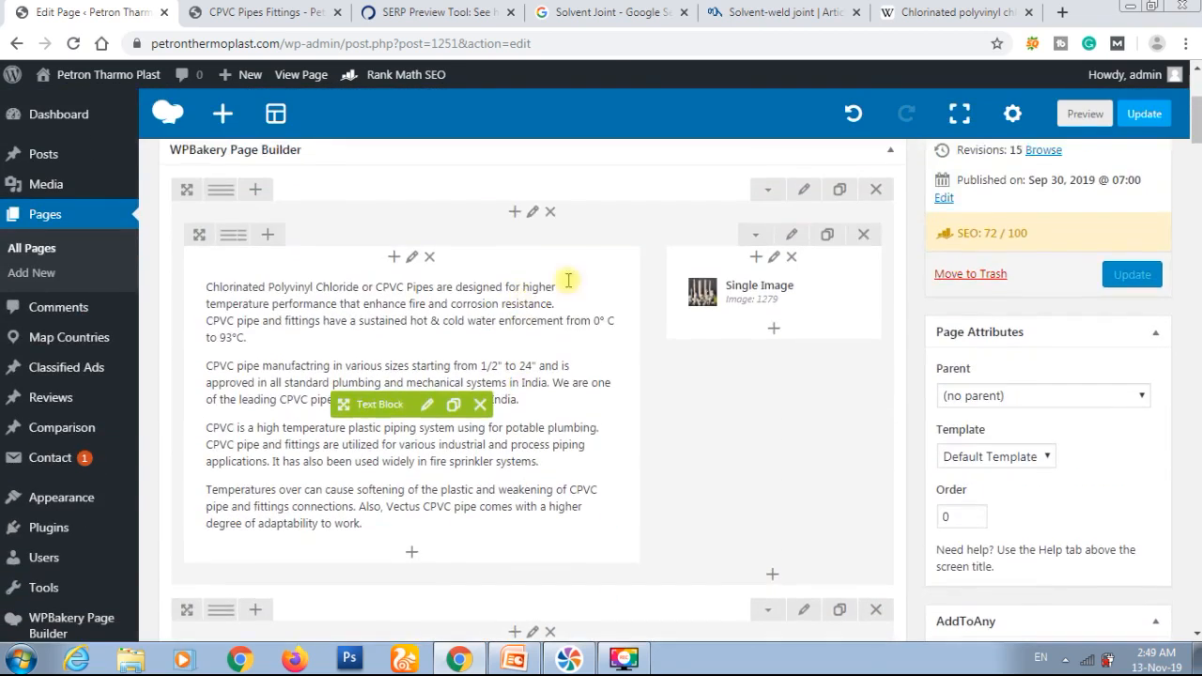
{"action": "left_click", "coordinate": [1127, 278]}
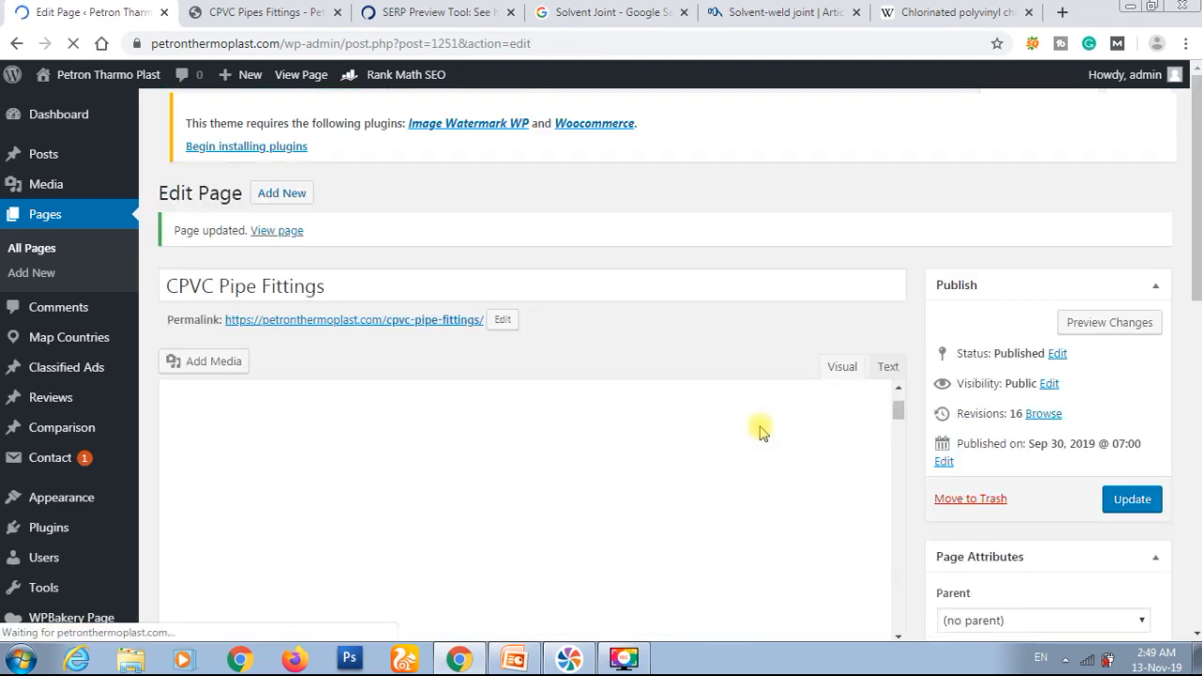
Step: Examine Rank Math's checks down to Content Readability, marking the line about a number in the SEO title and reading its help note
{"action": "scroll", "coordinate": [777, 313], "scroll_direction": "down", "scroll_amount": 3}
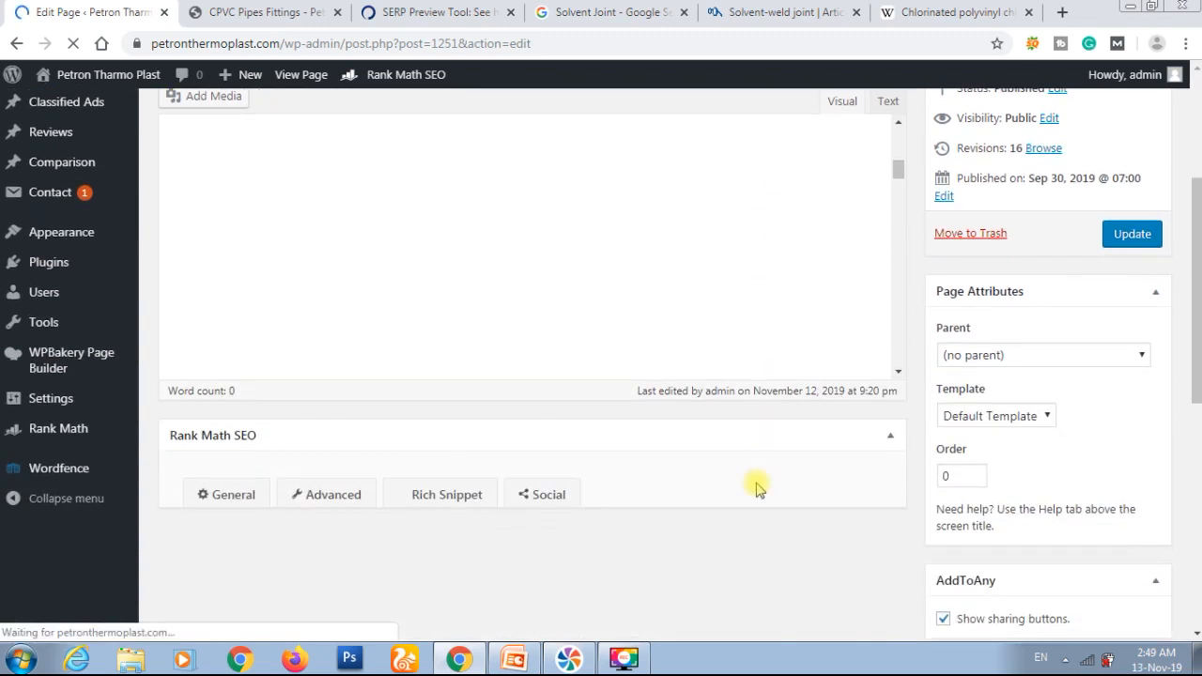
{"action": "scroll", "coordinate": [756, 488], "scroll_direction": "down", "scroll_amount": 2}
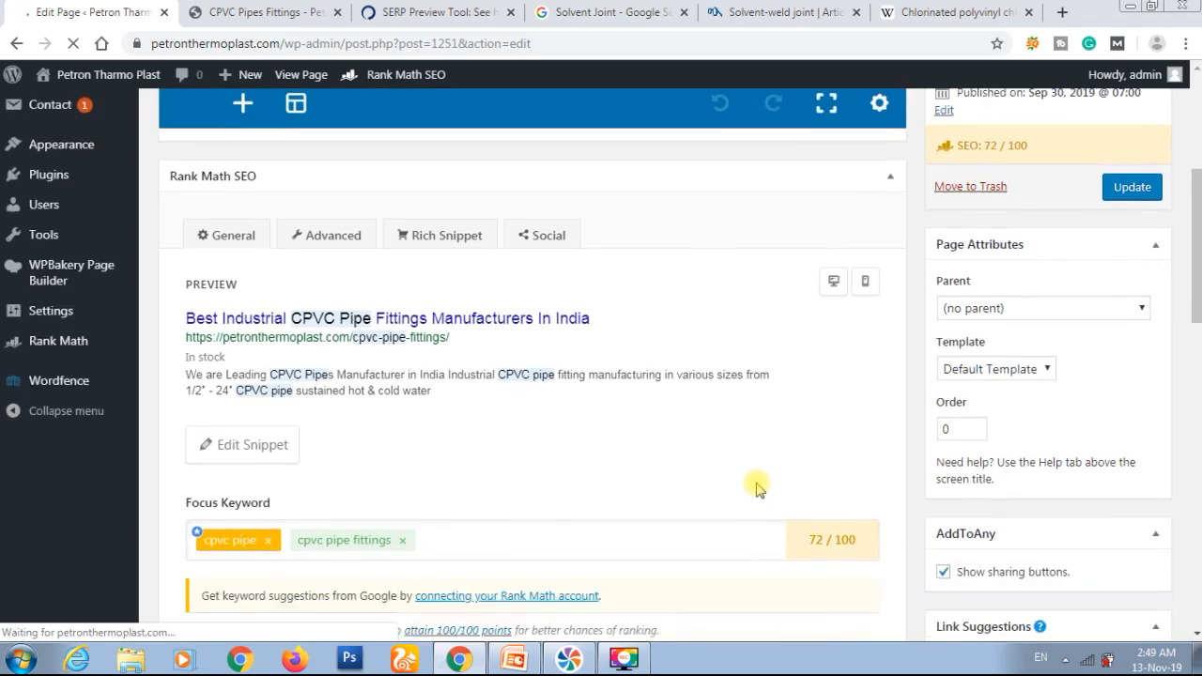
{"action": "scroll", "coordinate": [567, 387], "scroll_direction": "down", "scroll_amount": 2}
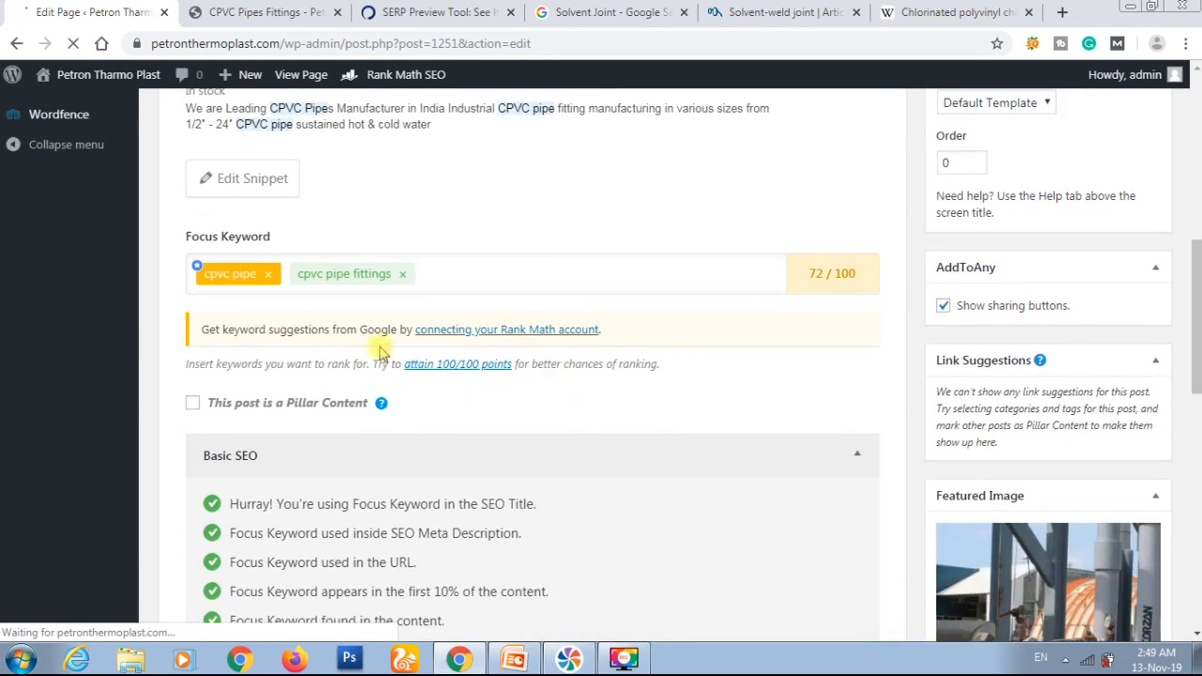
{"action": "scroll", "coordinate": [512, 399], "scroll_direction": "down", "scroll_amount": 10}
{"action": "scroll", "coordinate": [512, 402], "scroll_direction": "down", "scroll_amount": 15}
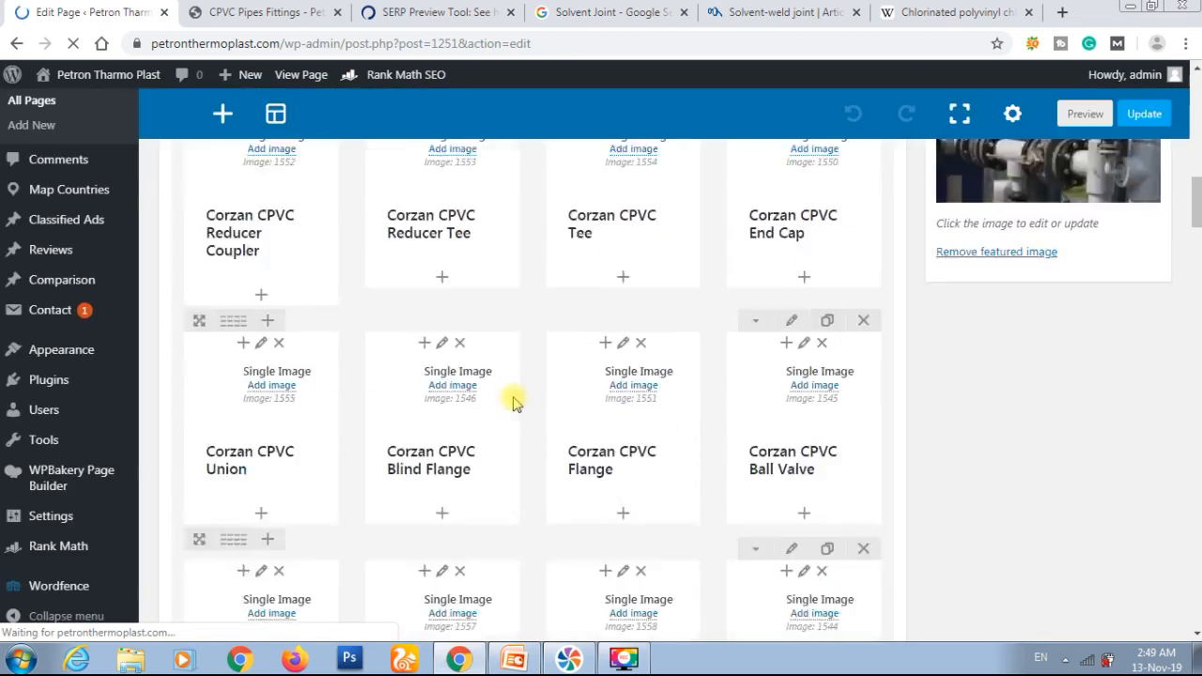
{"action": "scroll", "coordinate": [513, 402], "scroll_direction": "down", "scroll_amount": 7}
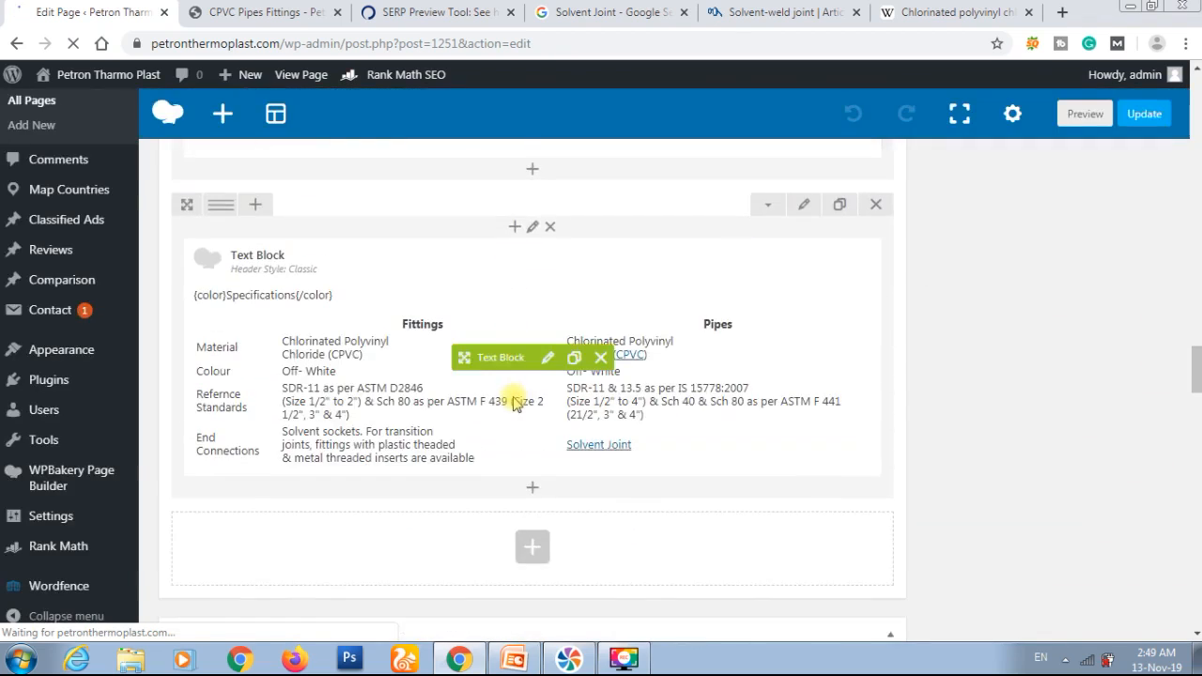
{"action": "scroll", "coordinate": [513, 401], "scroll_direction": "down", "scroll_amount": 2}
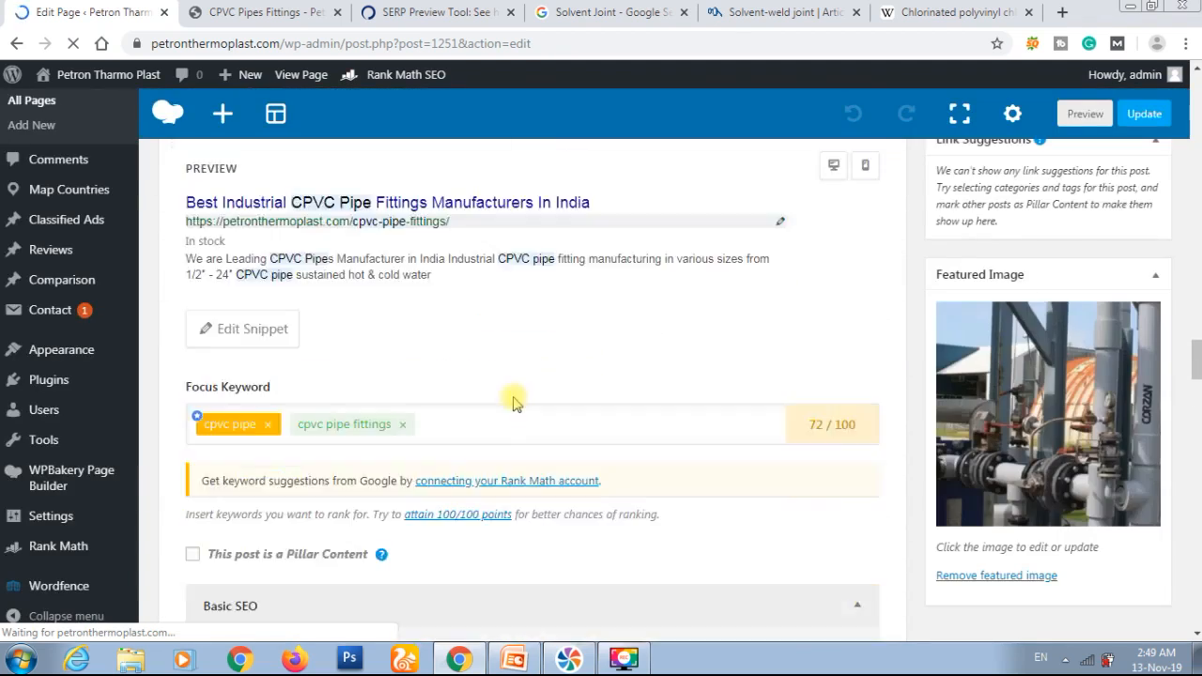
{"action": "scroll", "coordinate": [394, 301], "scroll_direction": "down", "scroll_amount": 1}
{"action": "scroll", "coordinate": [395, 301], "scroll_direction": "down", "scroll_amount": 6}
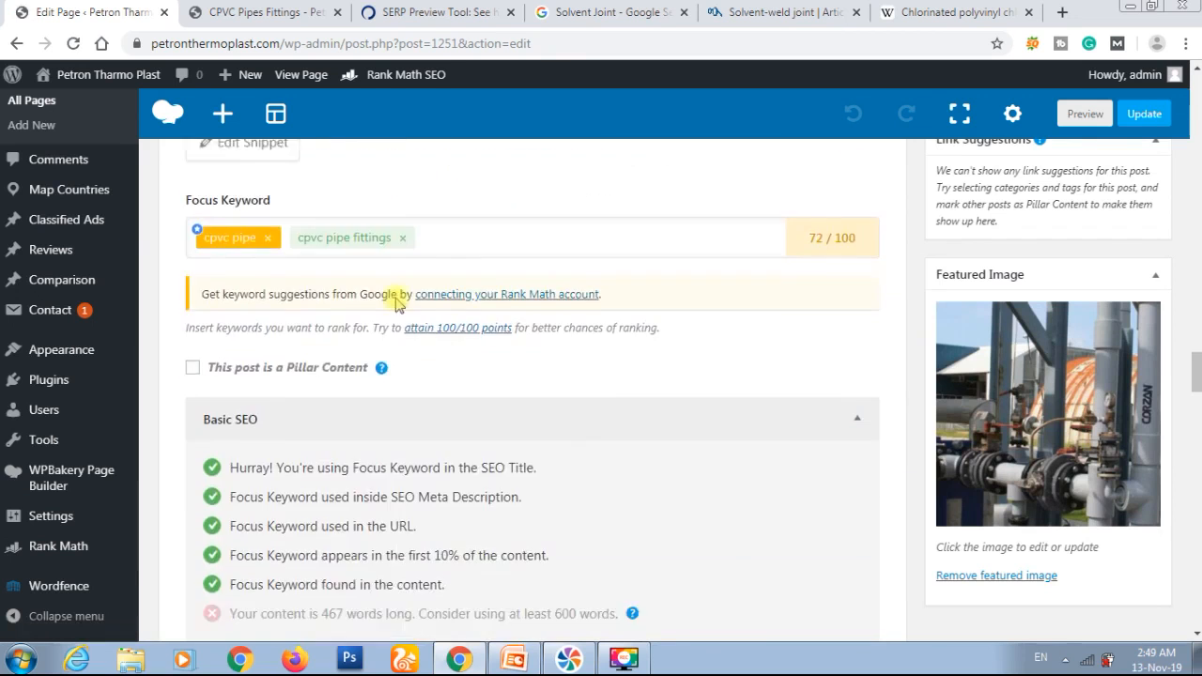
{"action": "scroll", "coordinate": [396, 297], "scroll_direction": "down", "scroll_amount": 1}
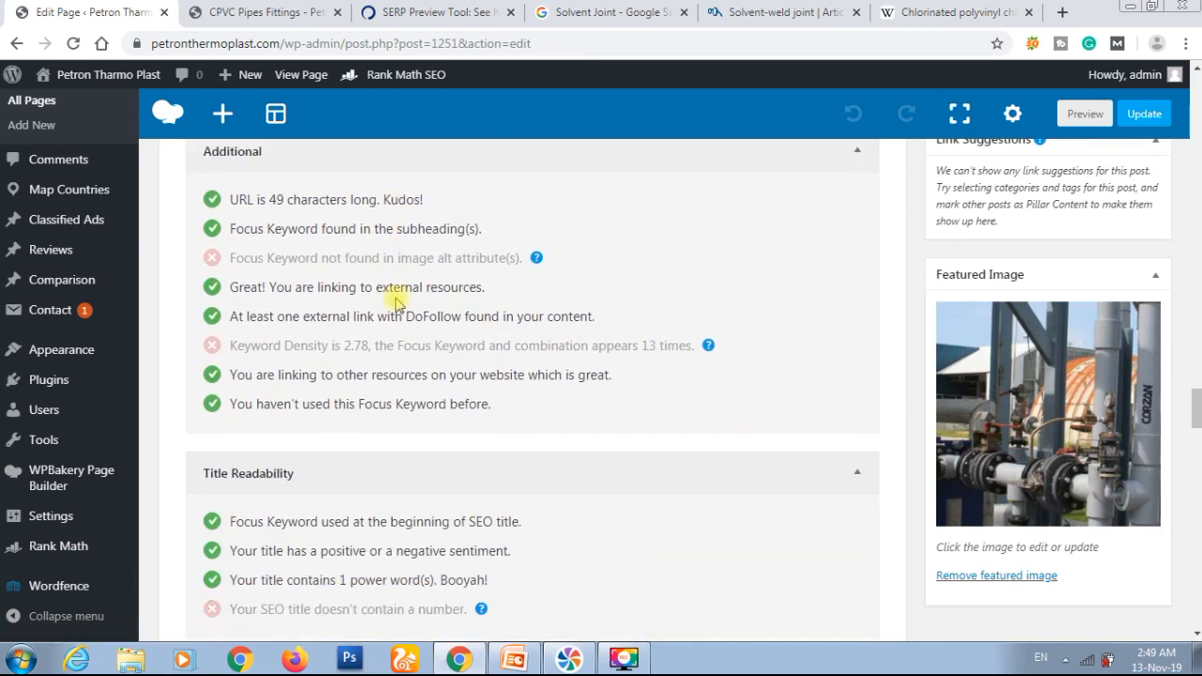
{"action": "scroll", "coordinate": [501, 289], "scroll_direction": "down", "scroll_amount": 2}
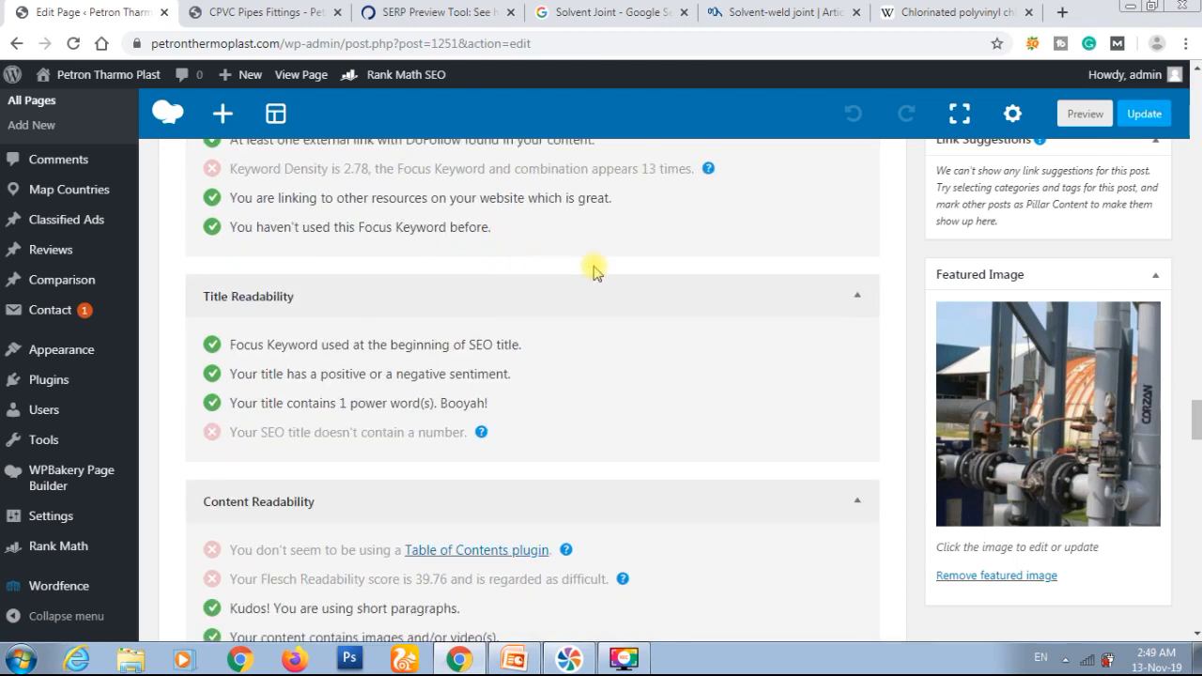
{"action": "scroll", "coordinate": [593, 271], "scroll_direction": "down", "scroll_amount": 1}
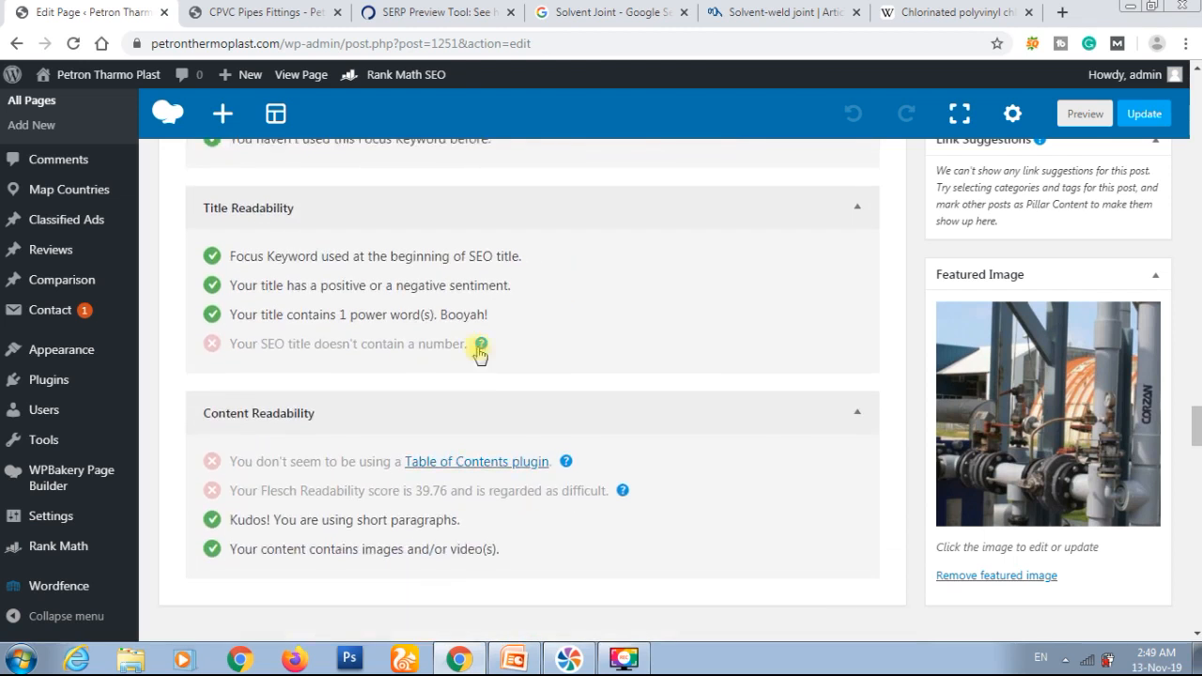
{"action": "triple_click", "coordinate": [377, 342]}
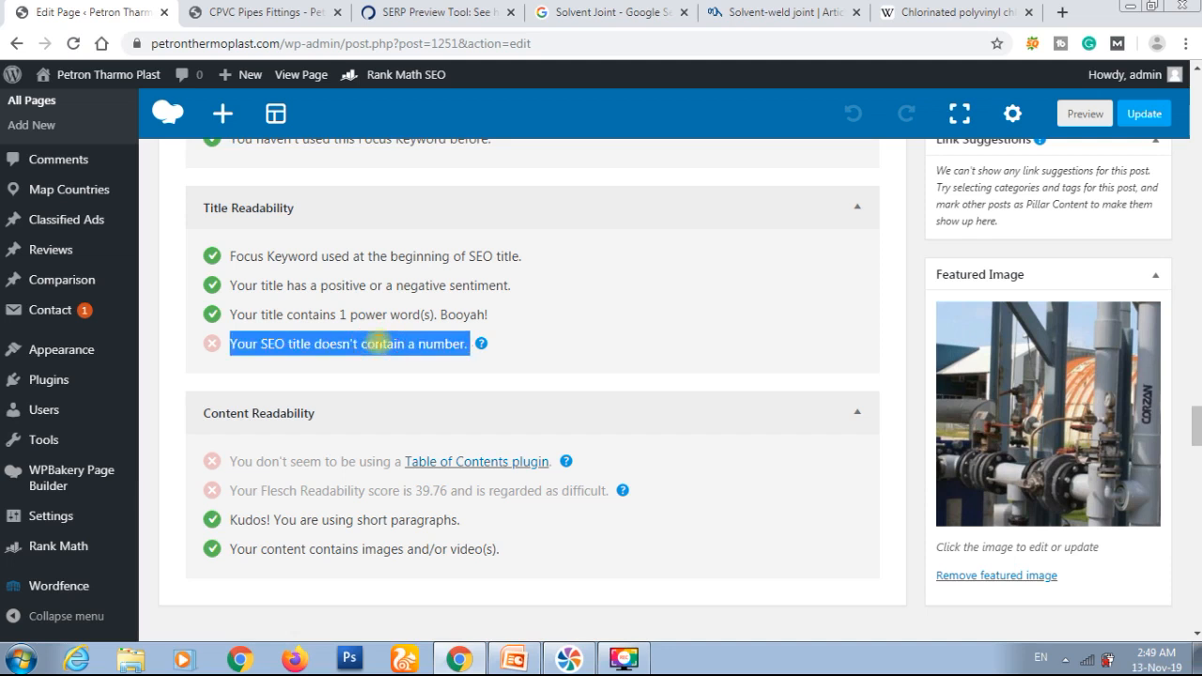
{"action": "mouse_move", "coordinate": [485, 347]}
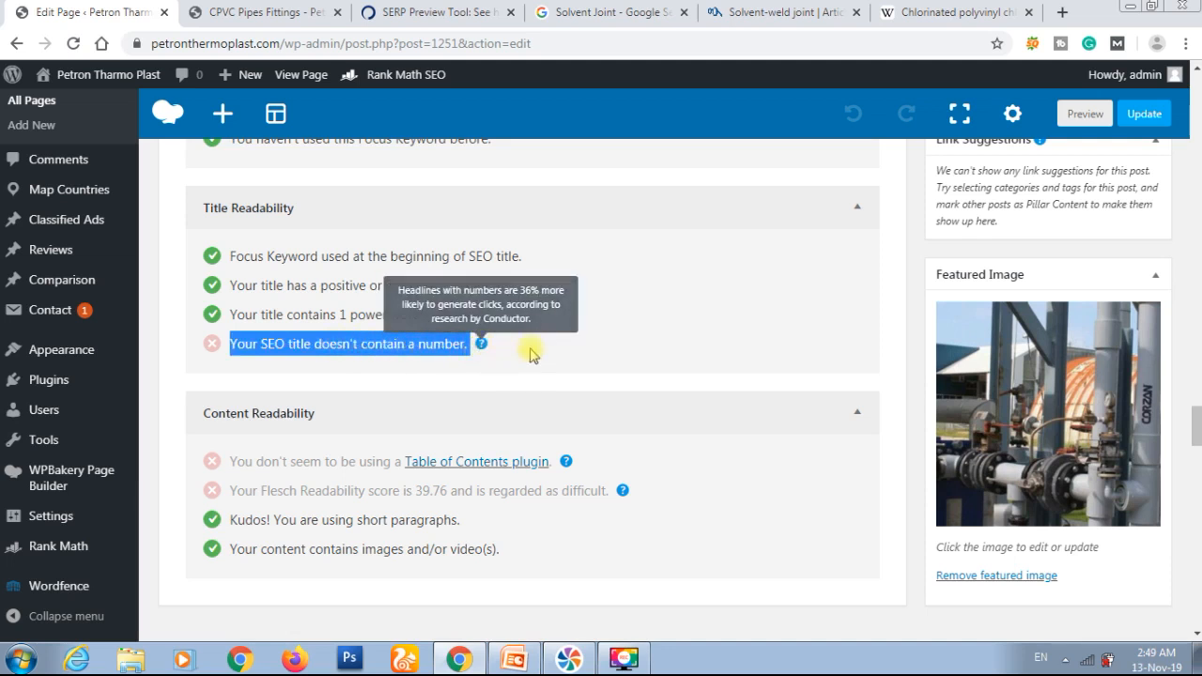
Step: Set the snippet title to "Best Industrial CPVC Pipe Fittings Manufacturers In India 2019" after checking the title ideas on the PowerPoint slide
{"action": "scroll", "coordinate": [537, 352], "scroll_direction": "up", "scroll_amount": 10}
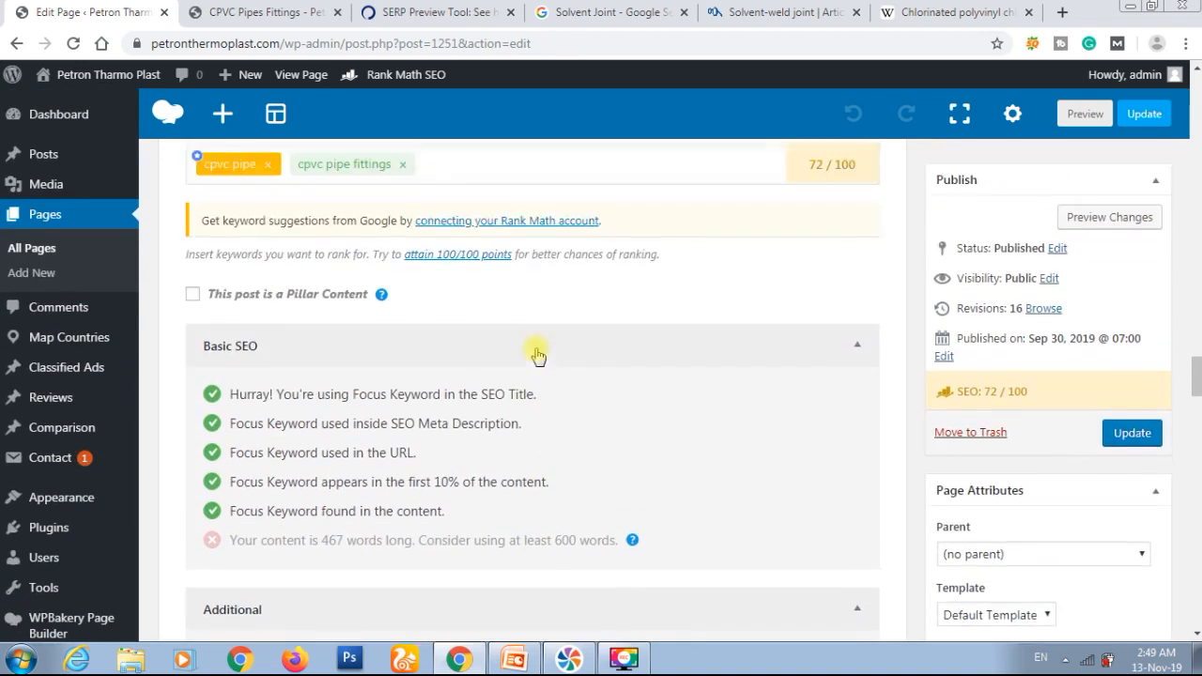
{"action": "scroll", "coordinate": [536, 352], "scroll_direction": "up", "scroll_amount": 3}
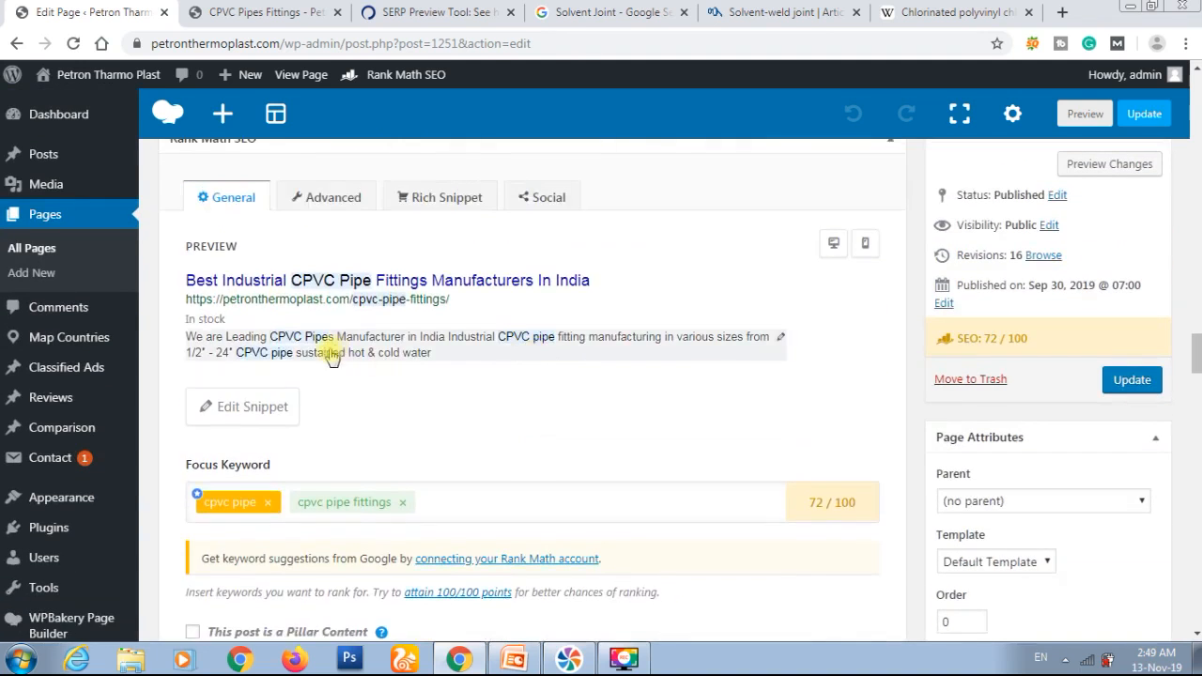
{"action": "left_click", "coordinate": [259, 411]}
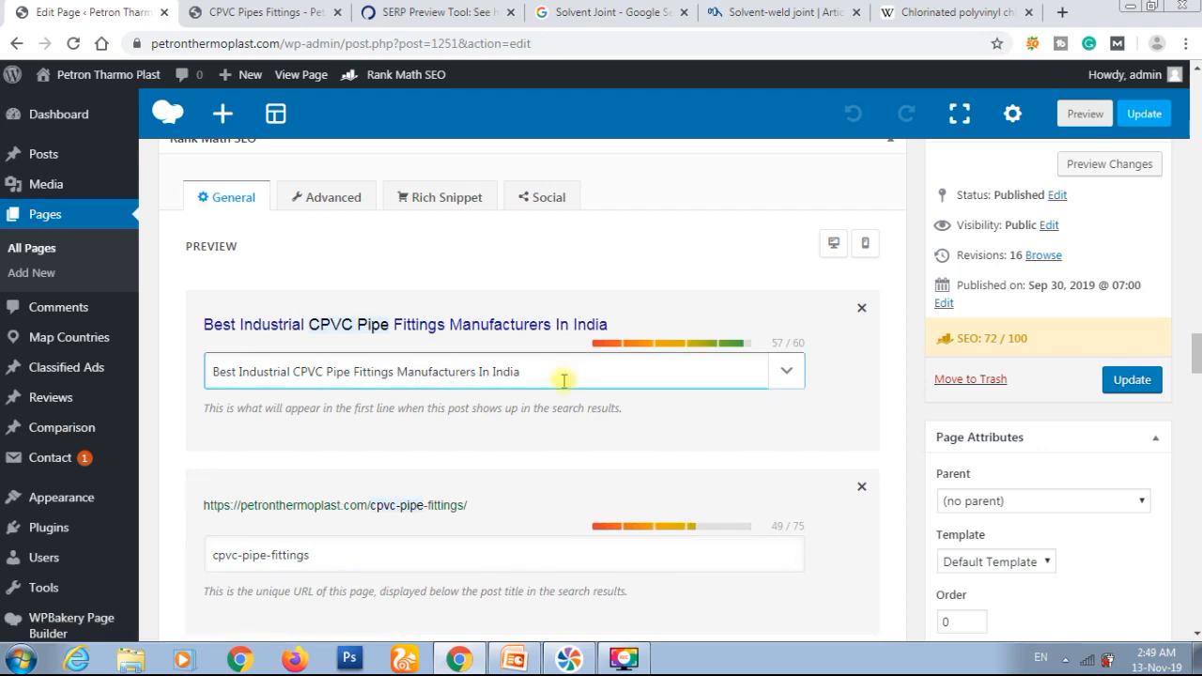
{"action": "left_click", "coordinate": [514, 659]}
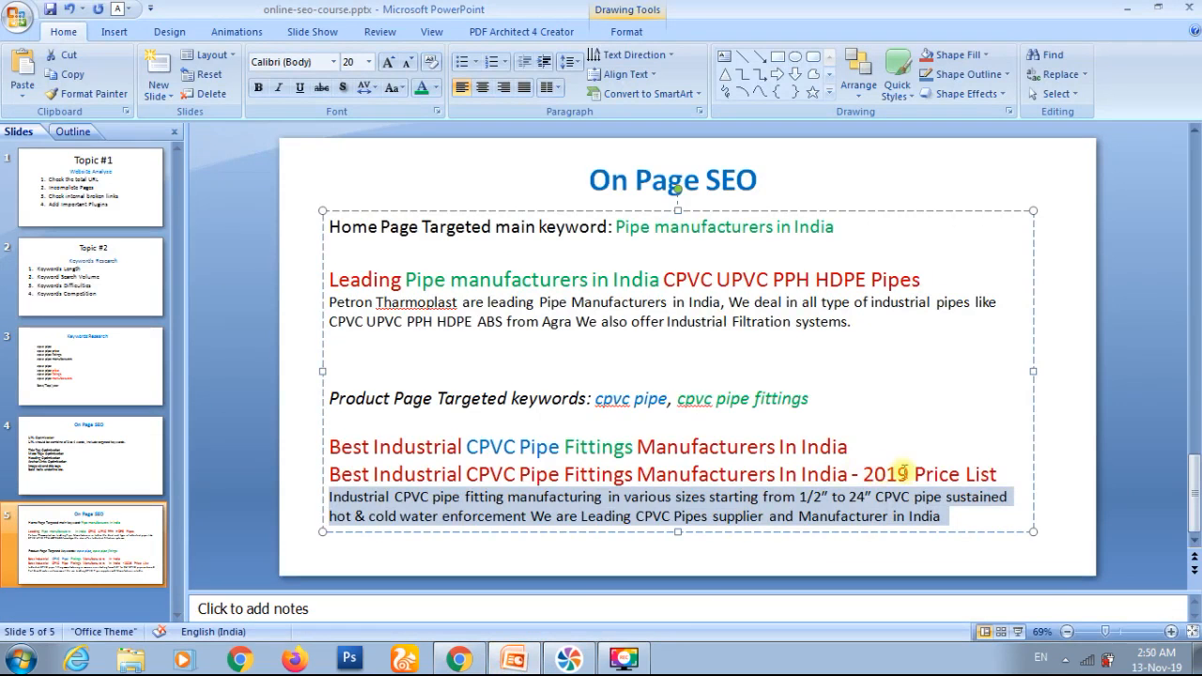
{"action": "left_click", "coordinate": [460, 659]}
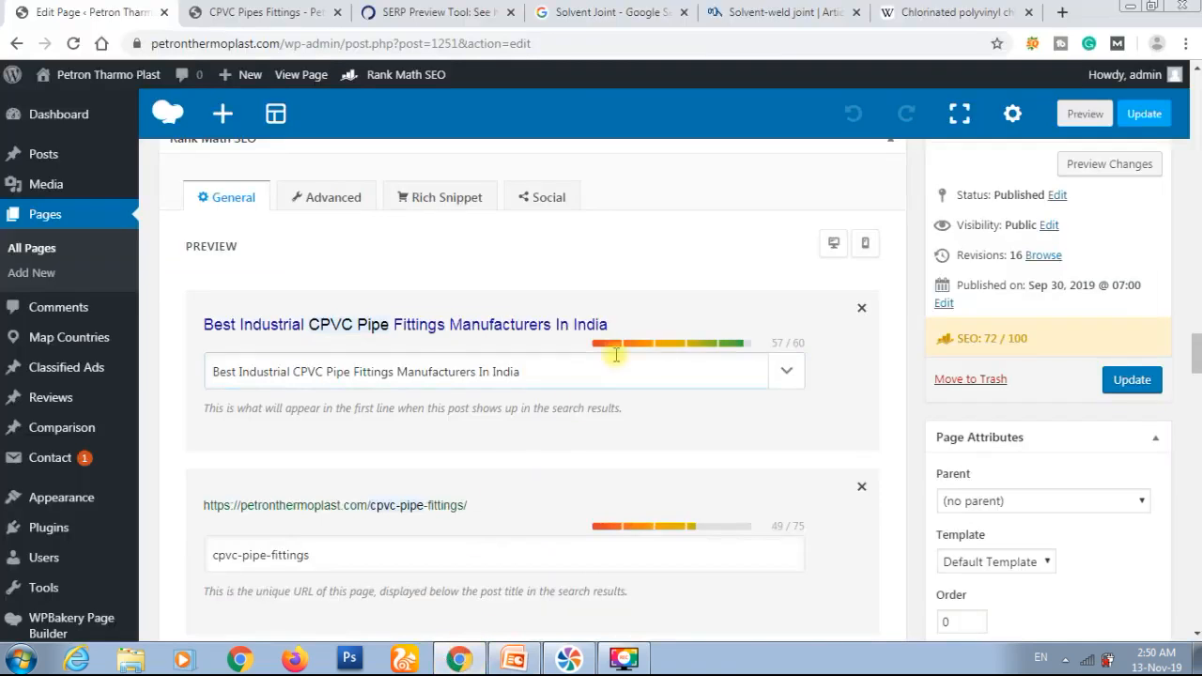
{"action": "left_click", "coordinate": [591, 374]}
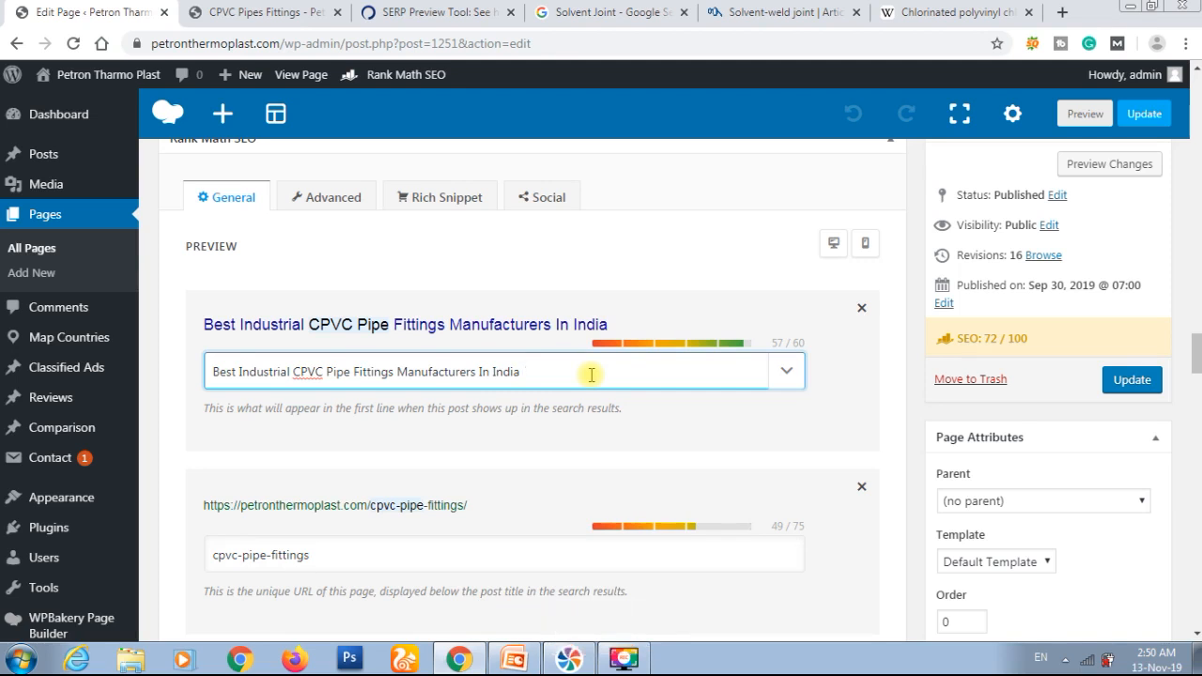
{"action": "type", "text": "2019"}
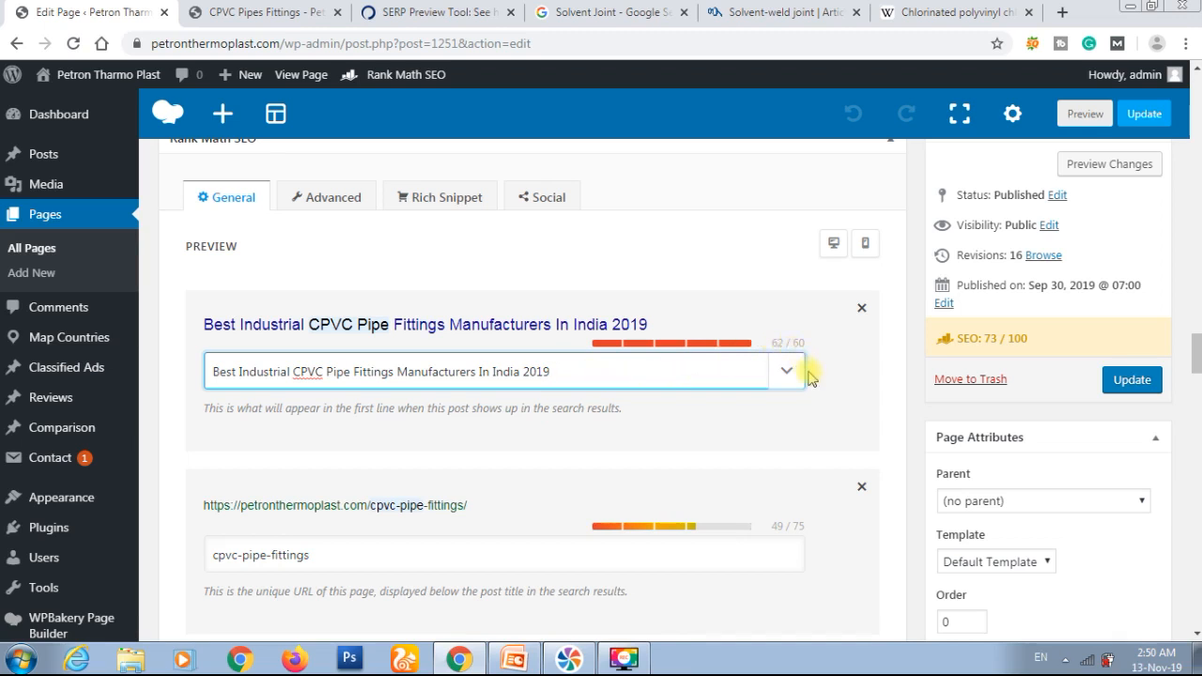
Step: Review Rank Math's checks for the new snippet title and update the page
{"action": "scroll", "coordinate": [807, 375], "scroll_direction": "down", "scroll_amount": 2}
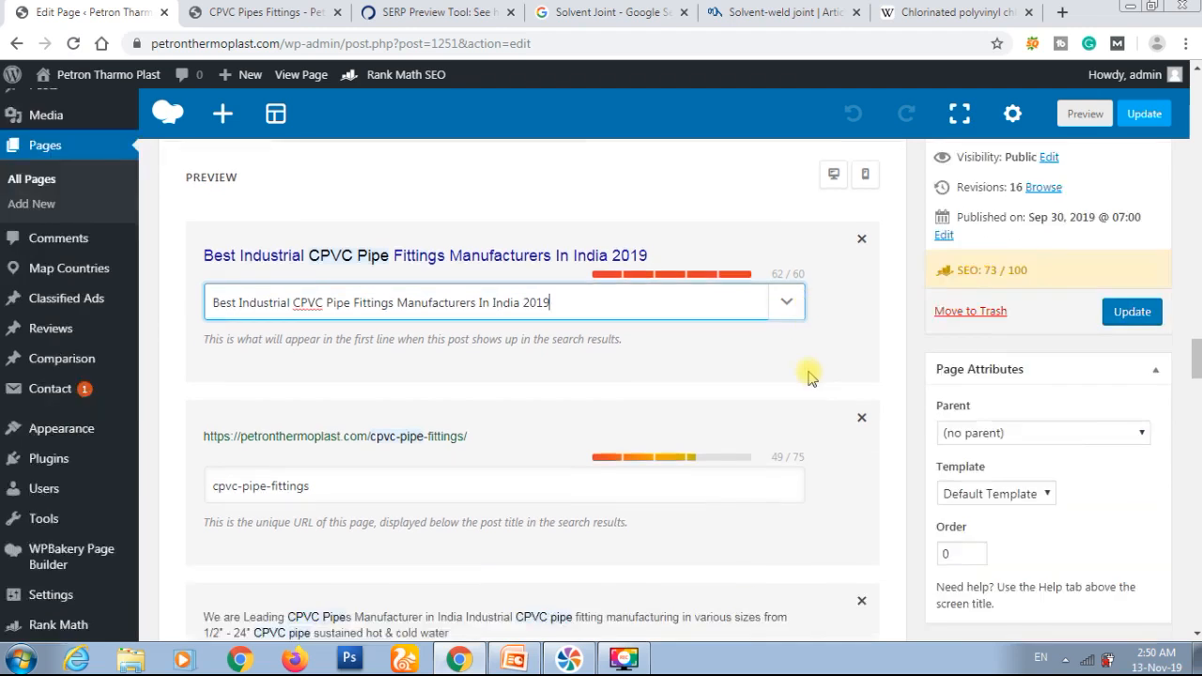
{"action": "scroll", "coordinate": [807, 375], "scroll_direction": "up", "scroll_amount": 1}
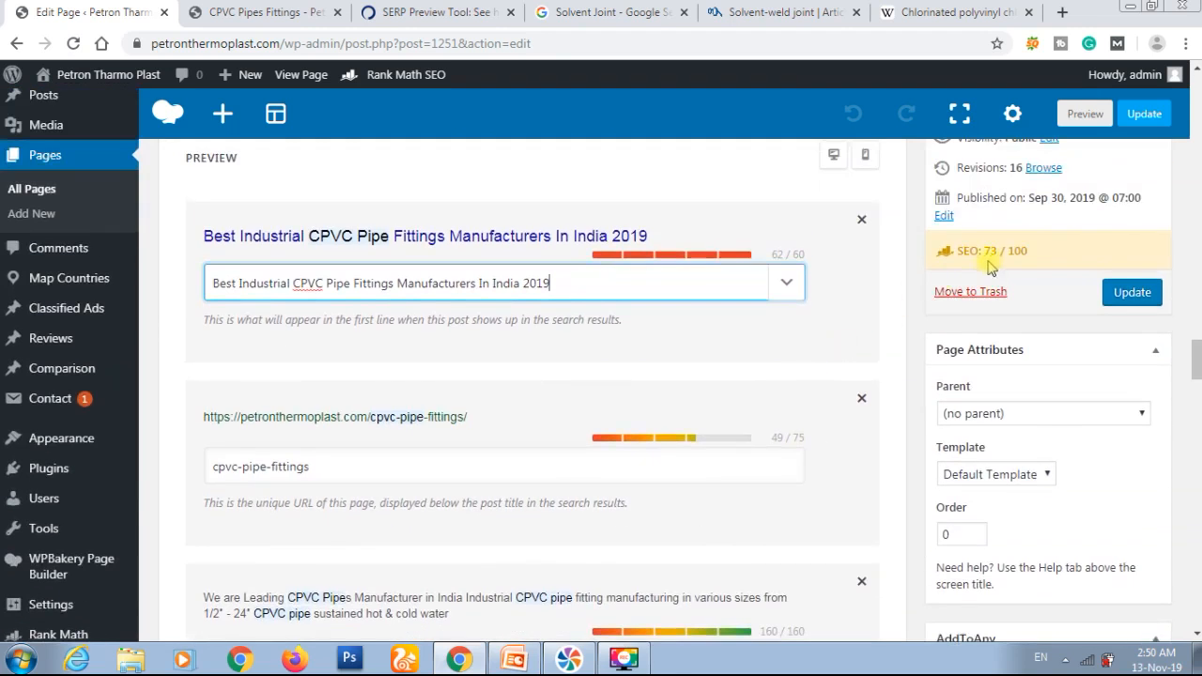
{"action": "scroll", "coordinate": [783, 338], "scroll_direction": "down", "scroll_amount": 7}
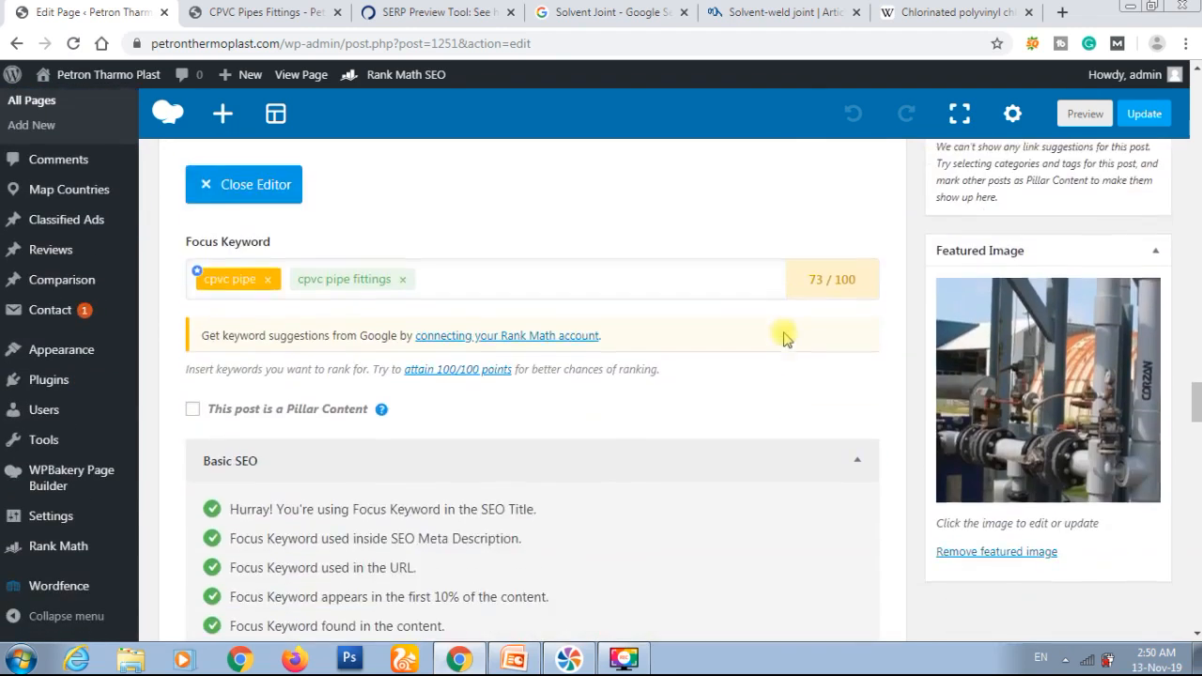
{"action": "scroll", "coordinate": [641, 349], "scroll_direction": "down", "scroll_amount": 3}
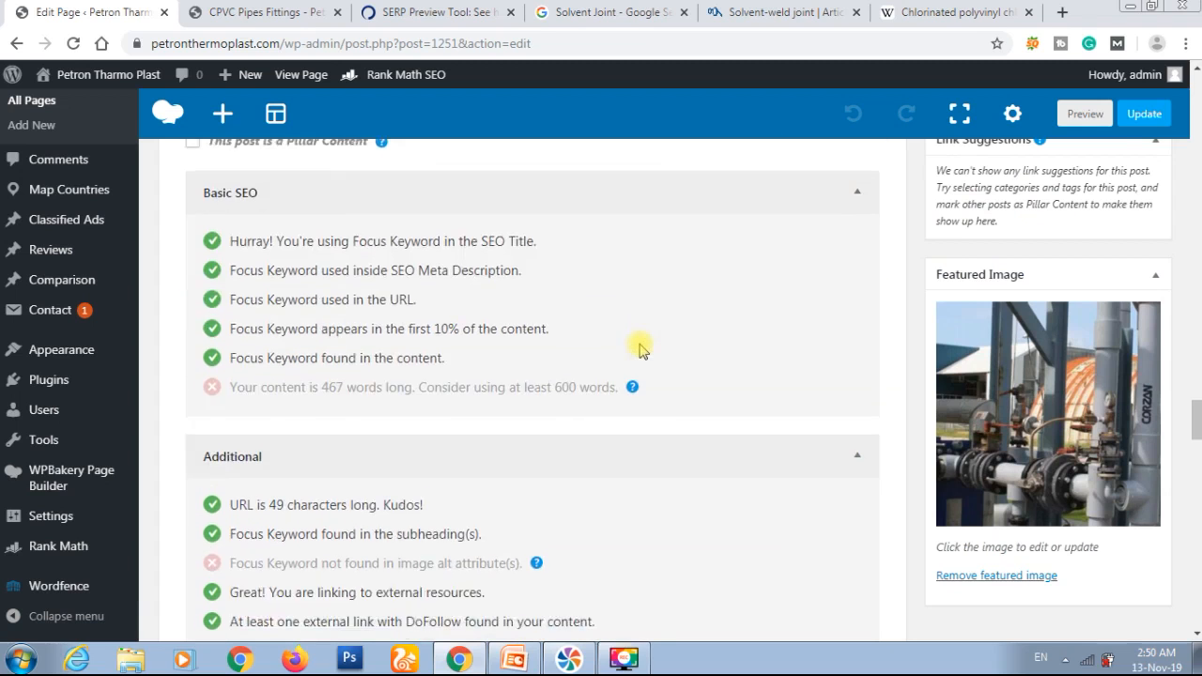
{"action": "scroll", "coordinate": [638, 349], "scroll_direction": "down", "scroll_amount": 4}
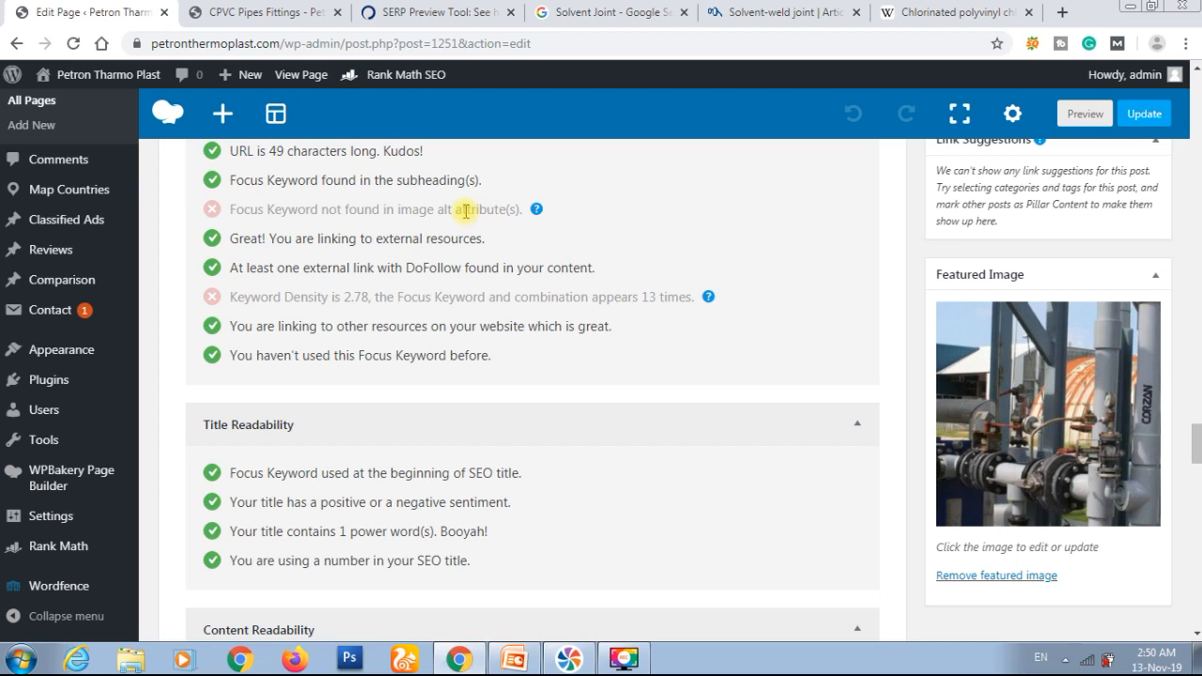
{"action": "scroll", "coordinate": [586, 366], "scroll_direction": "down", "scroll_amount": 5}
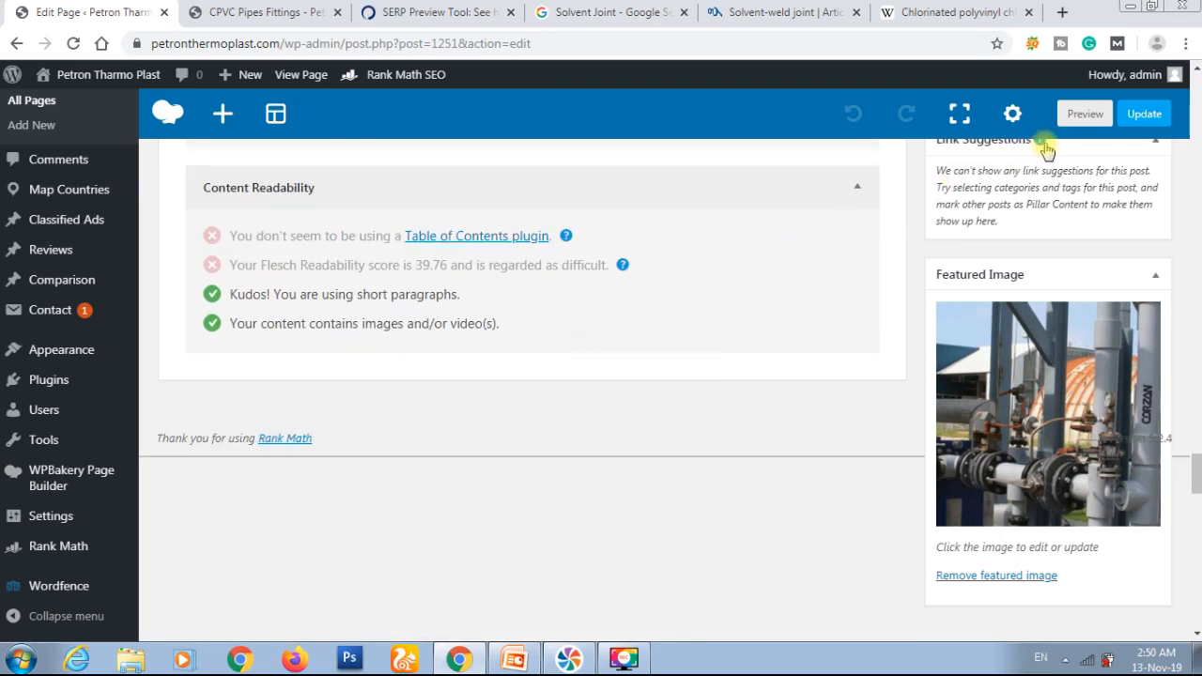
{"action": "left_click", "coordinate": [1143, 114]}
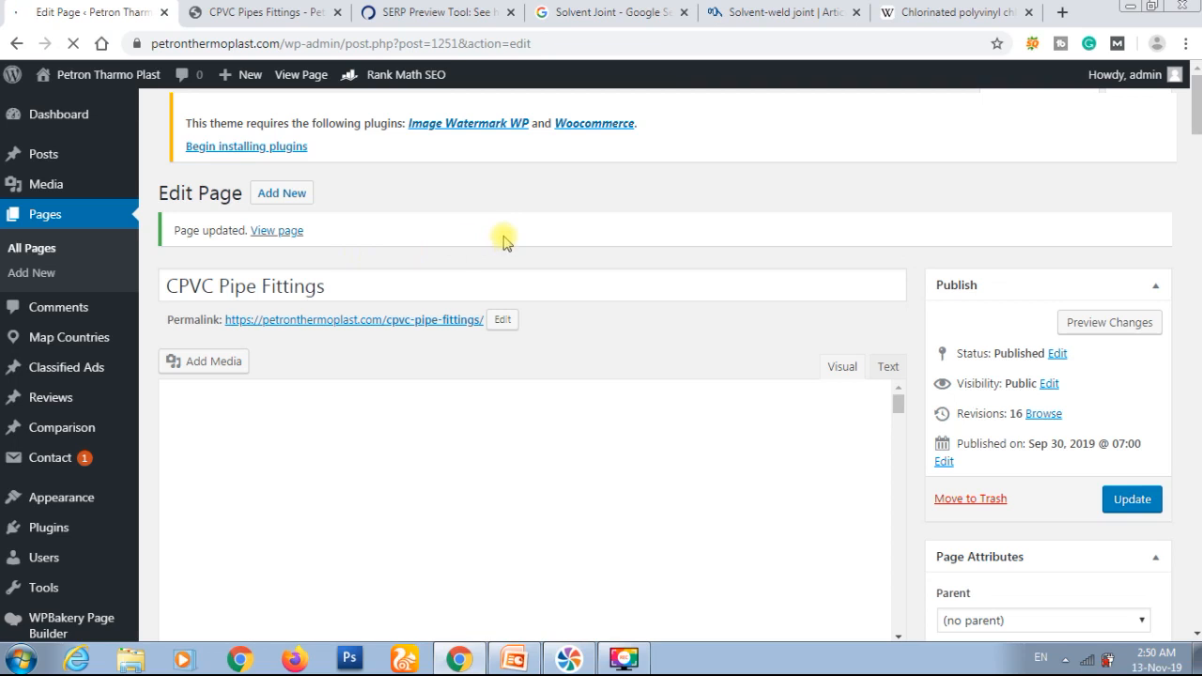
Step: Examine the updated page's snippet preview, focus keywords and Rank Math checks down to Content Readability
{"action": "scroll", "coordinate": [502, 241], "scroll_direction": "down", "scroll_amount": 2}
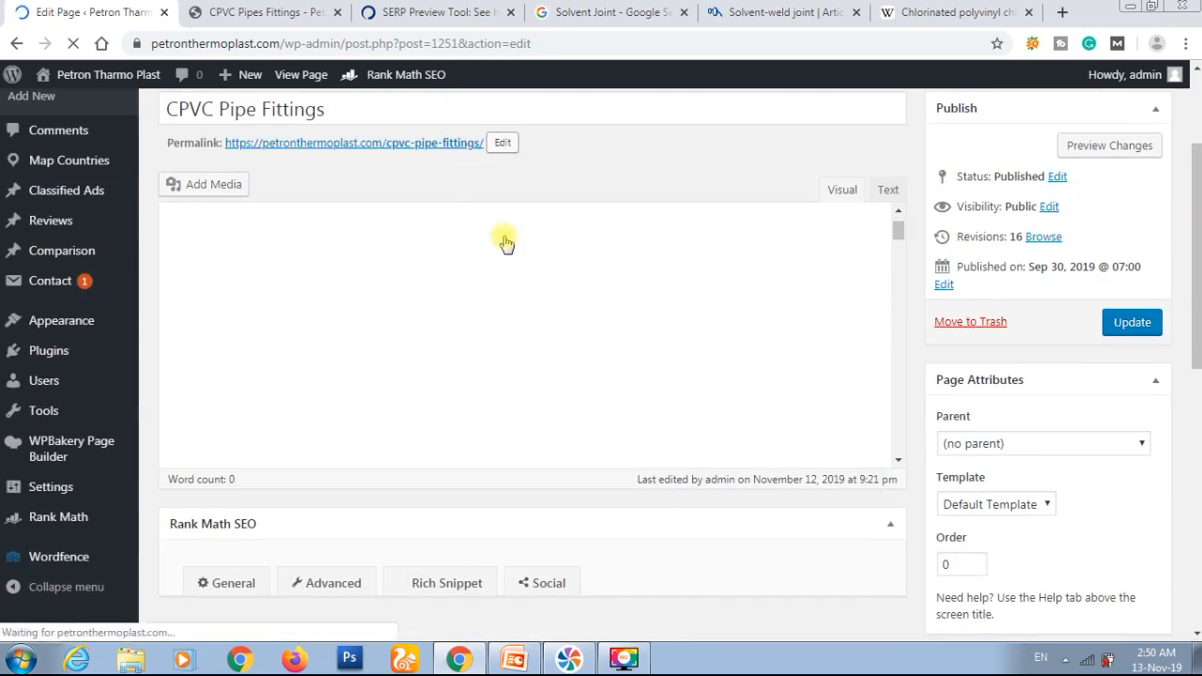
{"action": "scroll", "coordinate": [505, 243], "scroll_direction": "down", "scroll_amount": 10}
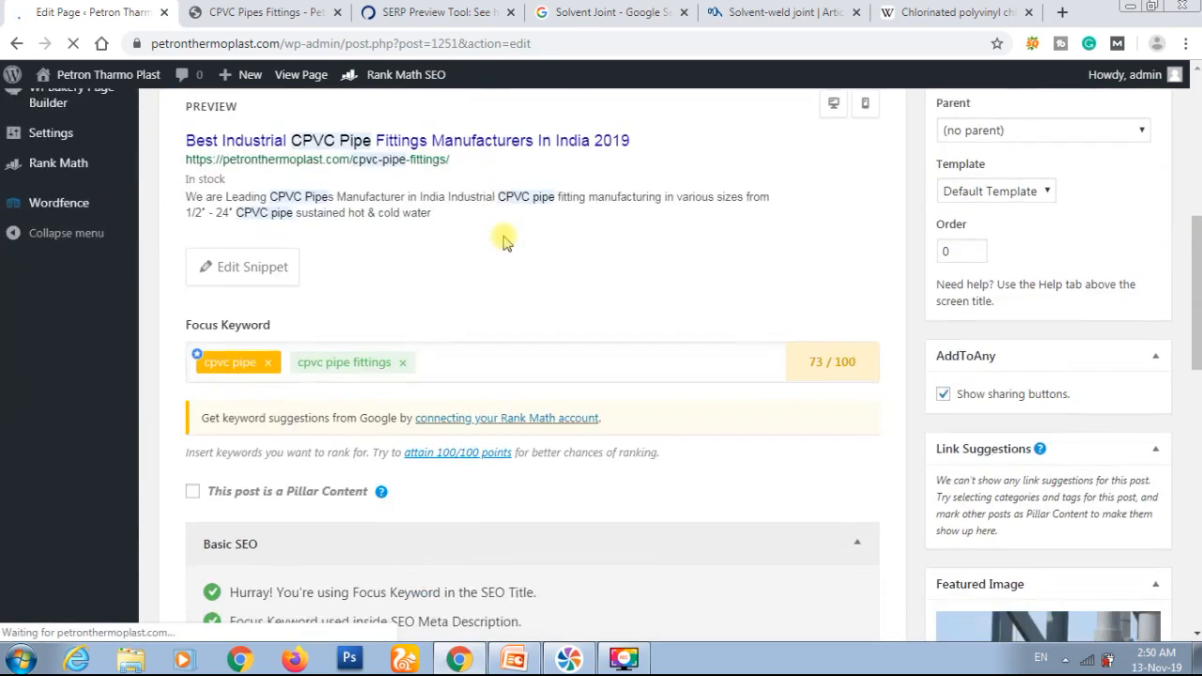
{"action": "scroll", "coordinate": [505, 243], "scroll_direction": "down", "scroll_amount": 10}
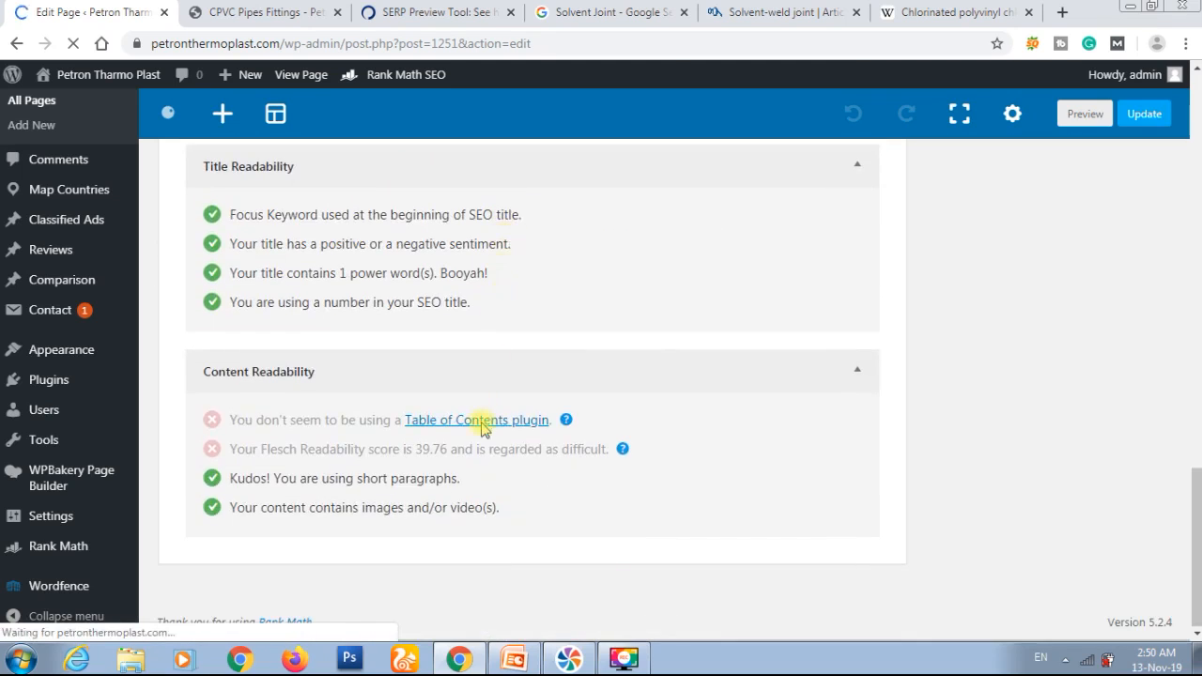
{"action": "scroll", "coordinate": [522, 384], "scroll_direction": "up", "scroll_amount": 10}
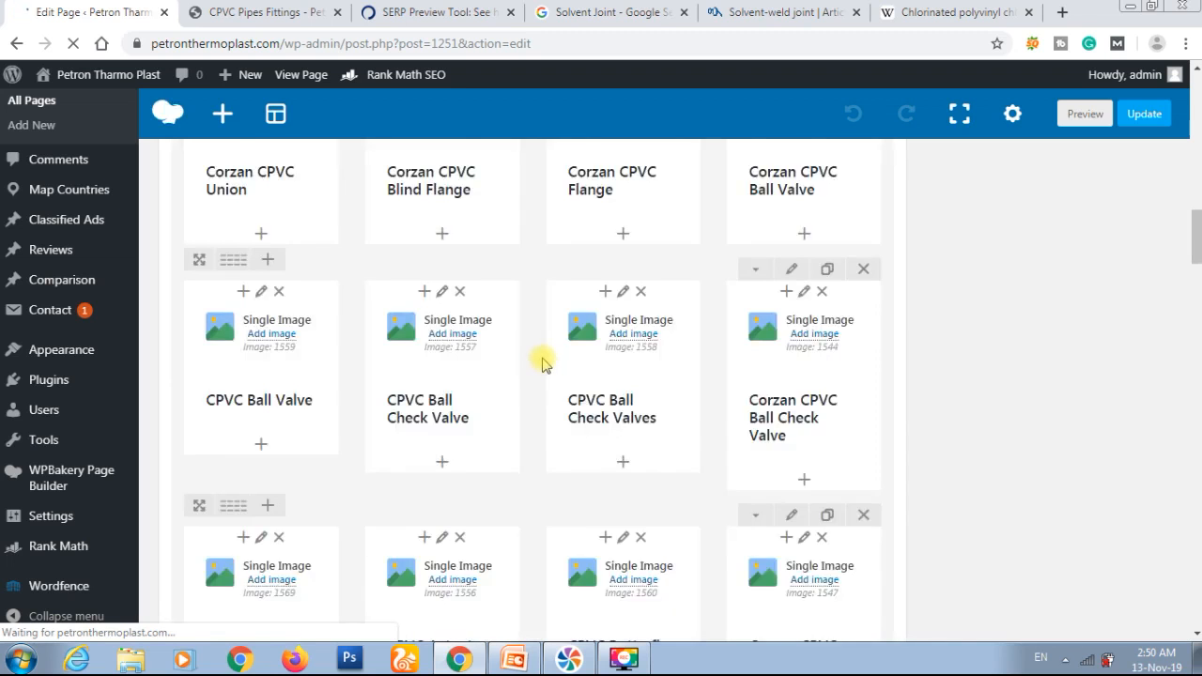
{"action": "scroll", "coordinate": [542, 365], "scroll_direction": "down", "scroll_amount": 10}
{"action": "scroll", "coordinate": [545, 364], "scroll_direction": "down", "scroll_amount": 10}
{"action": "scroll", "coordinate": [545, 364], "scroll_direction": "down", "scroll_amount": 5}
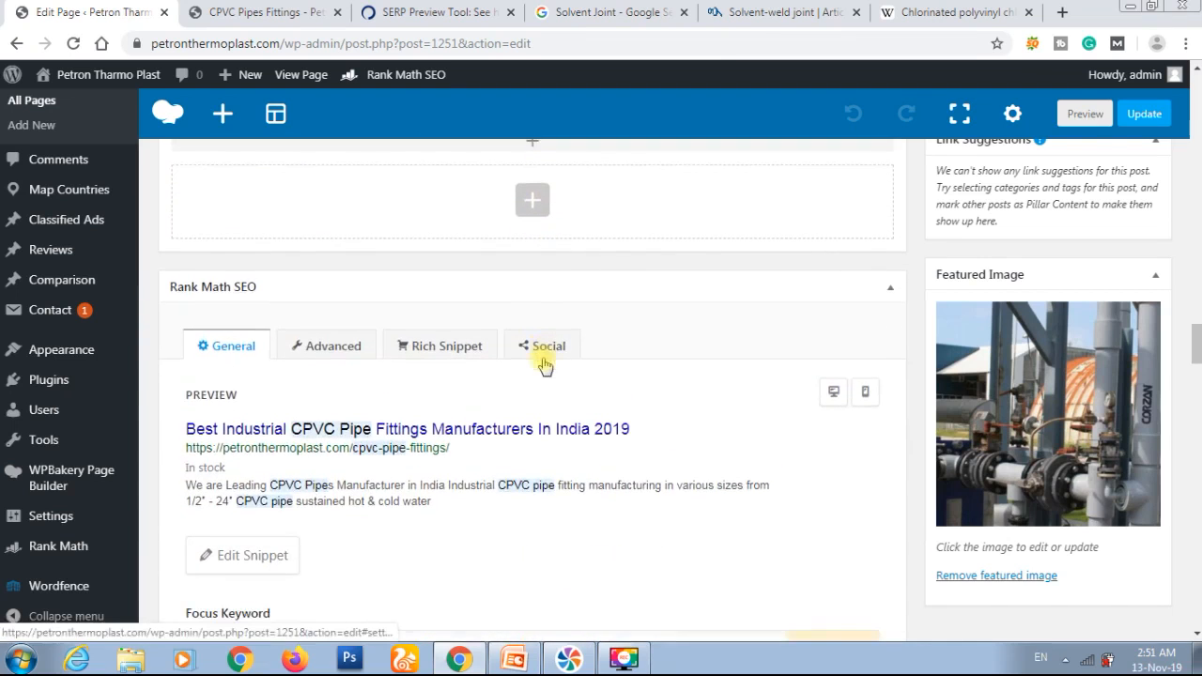
{"action": "scroll", "coordinate": [545, 402], "scroll_direction": "down", "scroll_amount": 3}
{"action": "scroll", "coordinate": [545, 401], "scroll_direction": "up", "scroll_amount": 1}
{"action": "scroll", "coordinate": [547, 405], "scroll_direction": "up", "scroll_amount": 1}
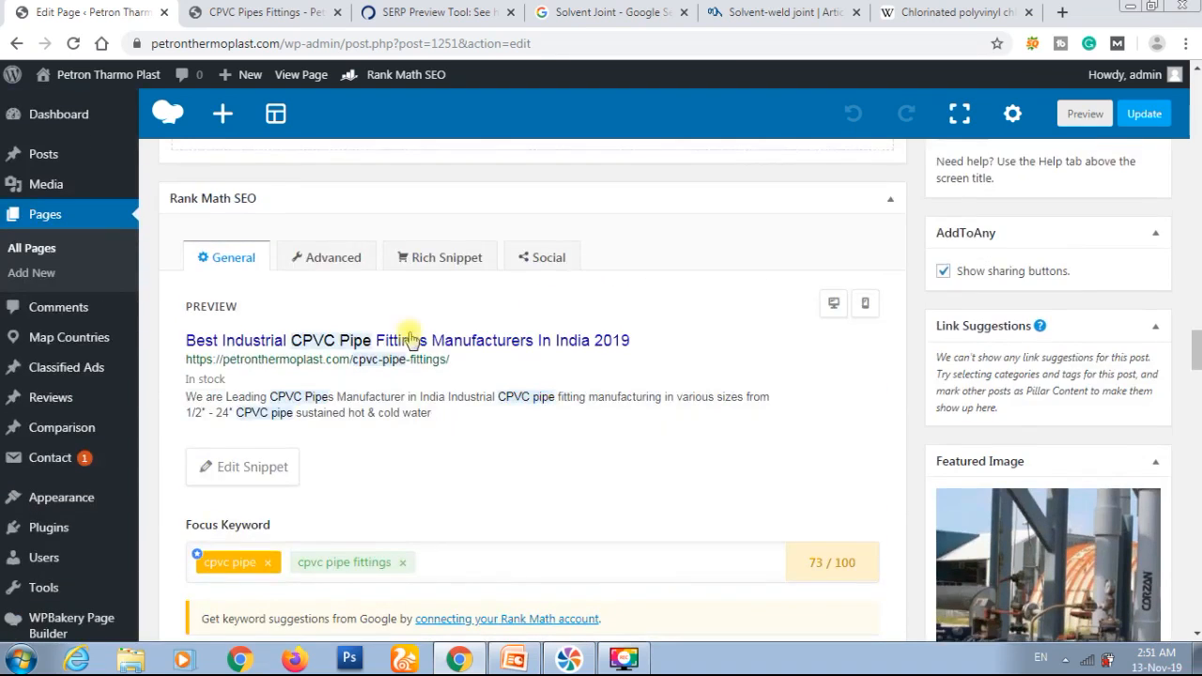
Step: Review Rank Math's advanced settings for the page: robots meta, canonical URL and redirect
{"action": "left_click", "coordinate": [345, 259]}
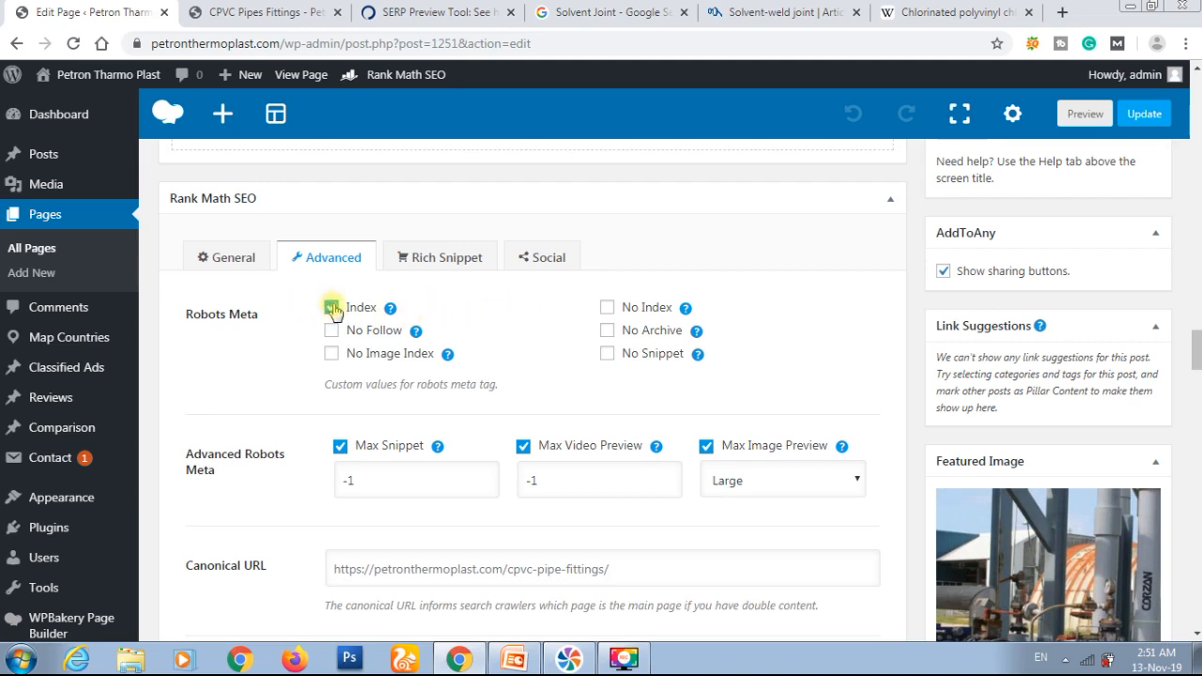
{"action": "scroll", "coordinate": [467, 317], "scroll_direction": "down", "scroll_amount": 1}
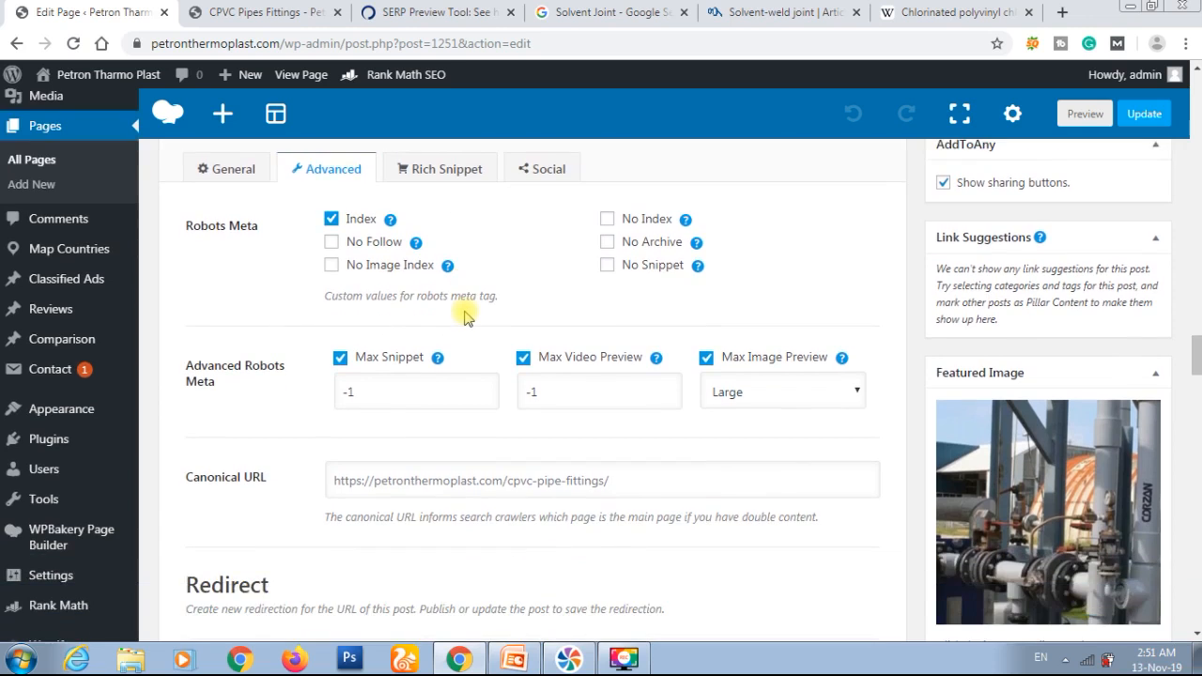
{"action": "scroll", "coordinate": [467, 317], "scroll_direction": "down", "scroll_amount": 2}
{"action": "scroll", "coordinate": [466, 318], "scroll_direction": "down", "scroll_amount": 1}
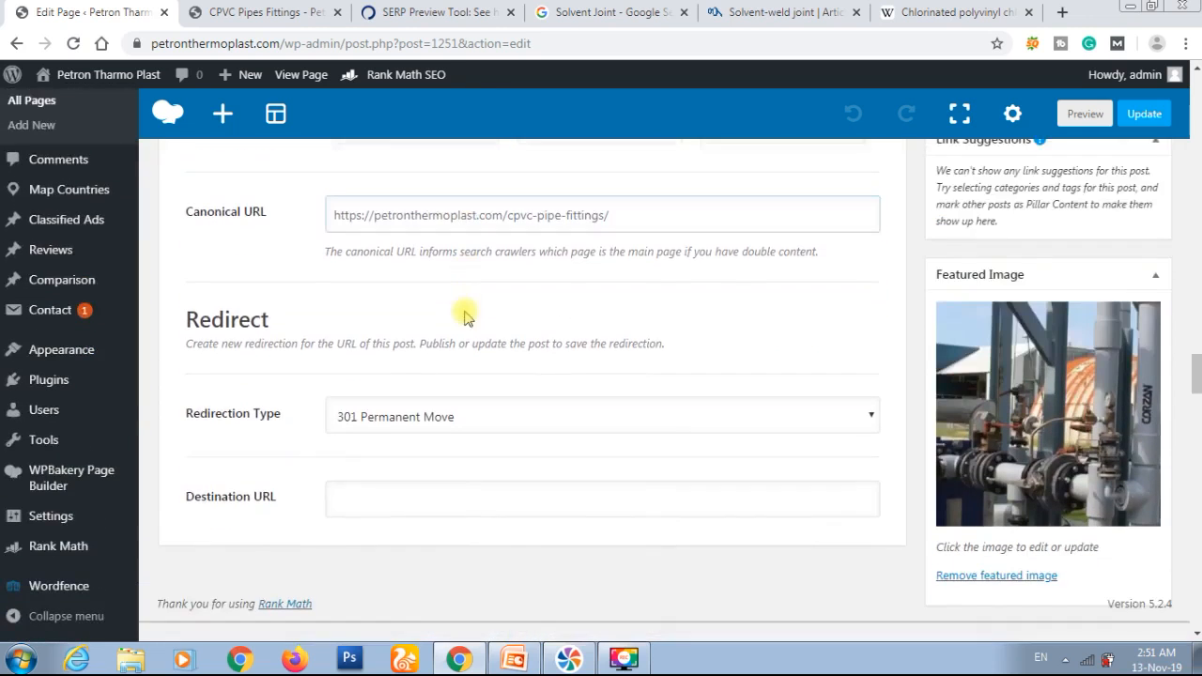
{"action": "left_click", "coordinate": [529, 215]}
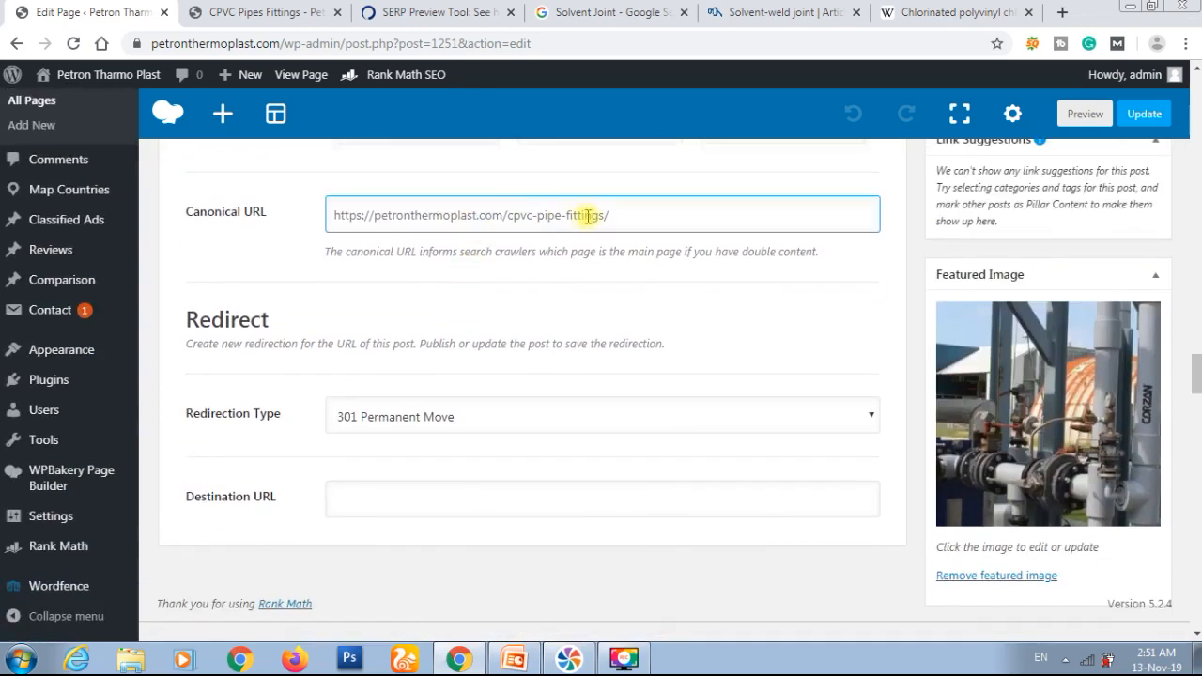
{"action": "left_click", "coordinate": [393, 289]}
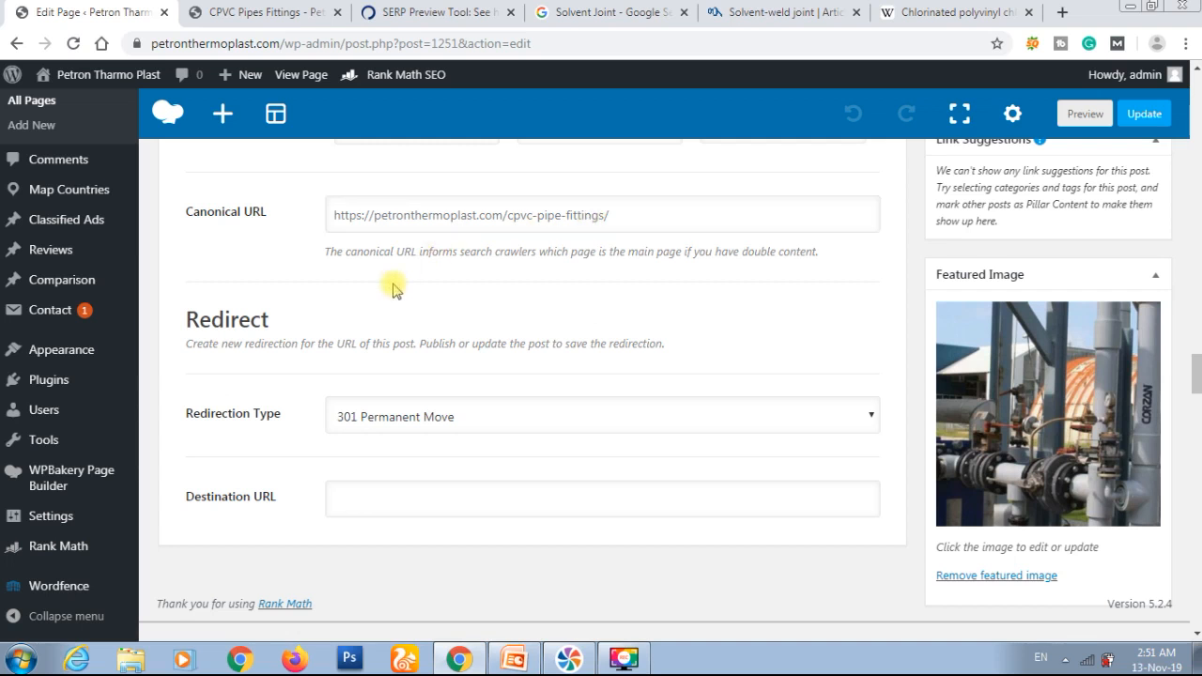
{"action": "scroll", "coordinate": [393, 289], "scroll_direction": "down", "scroll_amount": 1}
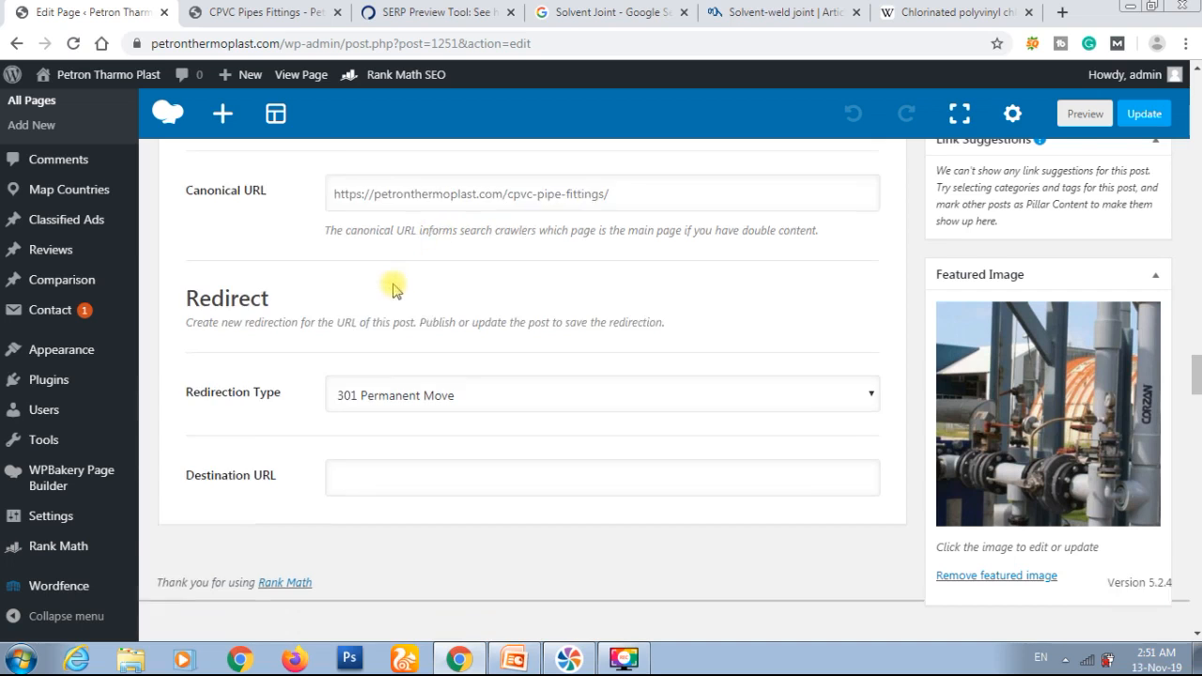
{"action": "scroll", "coordinate": [394, 290], "scroll_direction": "up", "scroll_amount": 7}
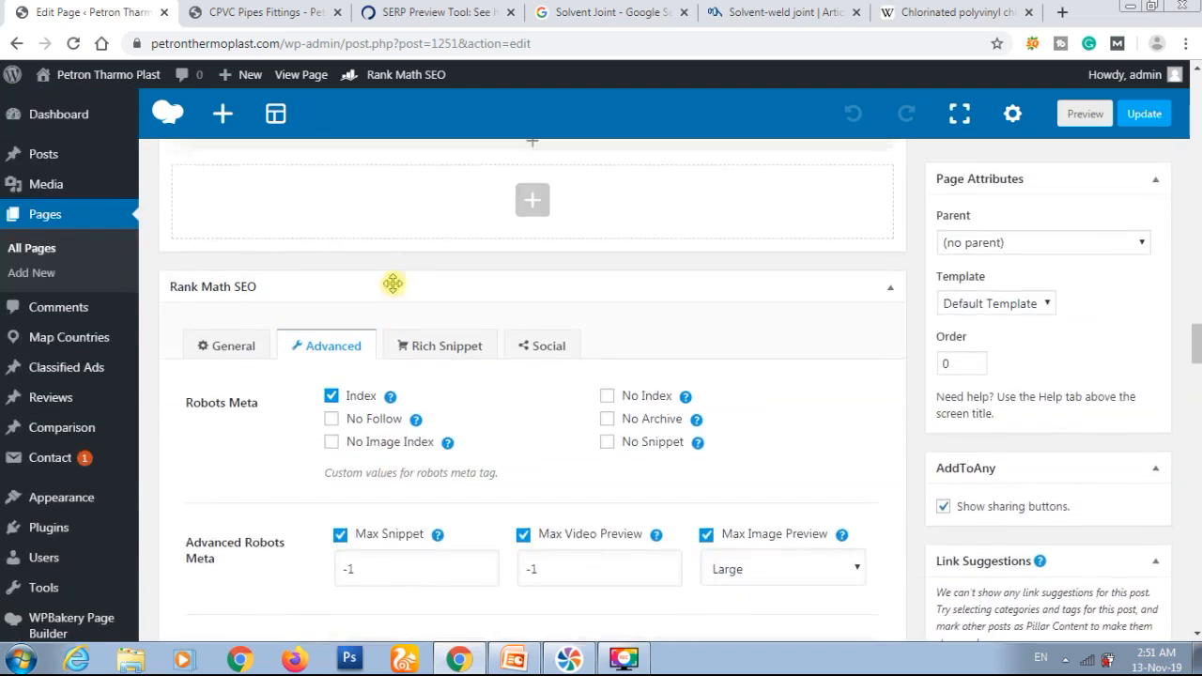
Step: Examine the page's Product rich snippet settings, from the shortcode, headline and description through brand, price, stock and rating fields
{"action": "left_click", "coordinate": [446, 435]}
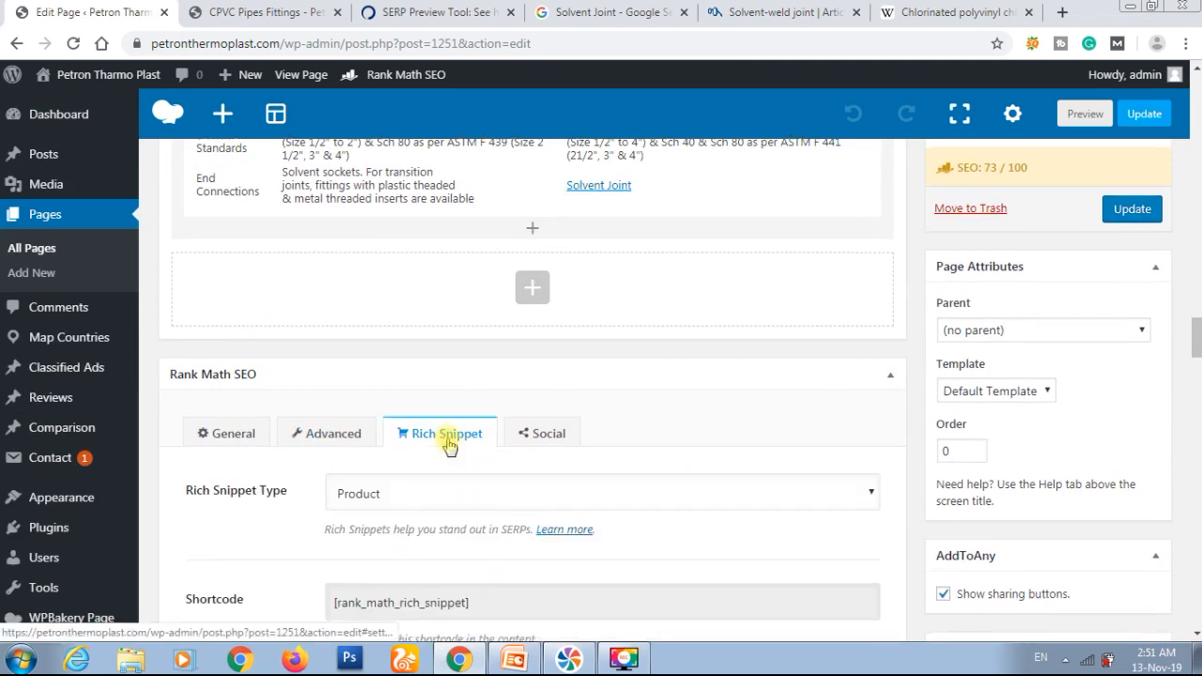
{"action": "scroll", "coordinate": [447, 439], "scroll_direction": "down", "scroll_amount": 2}
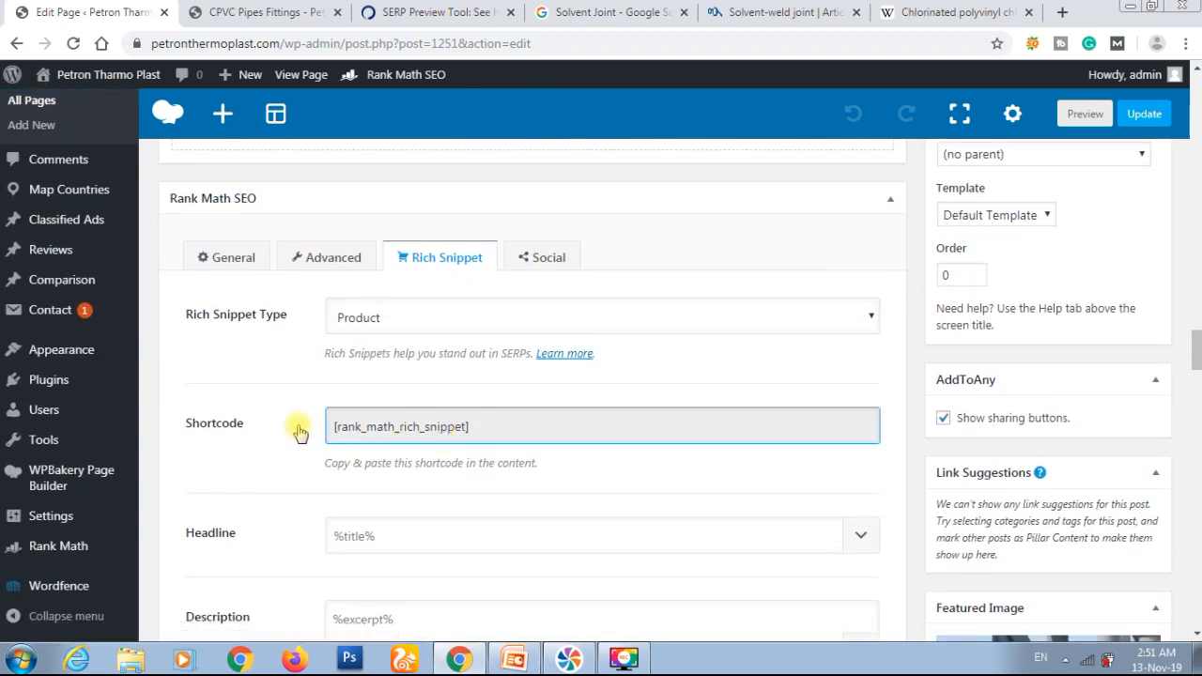
{"action": "scroll", "coordinate": [297, 432], "scroll_direction": "down", "scroll_amount": 2}
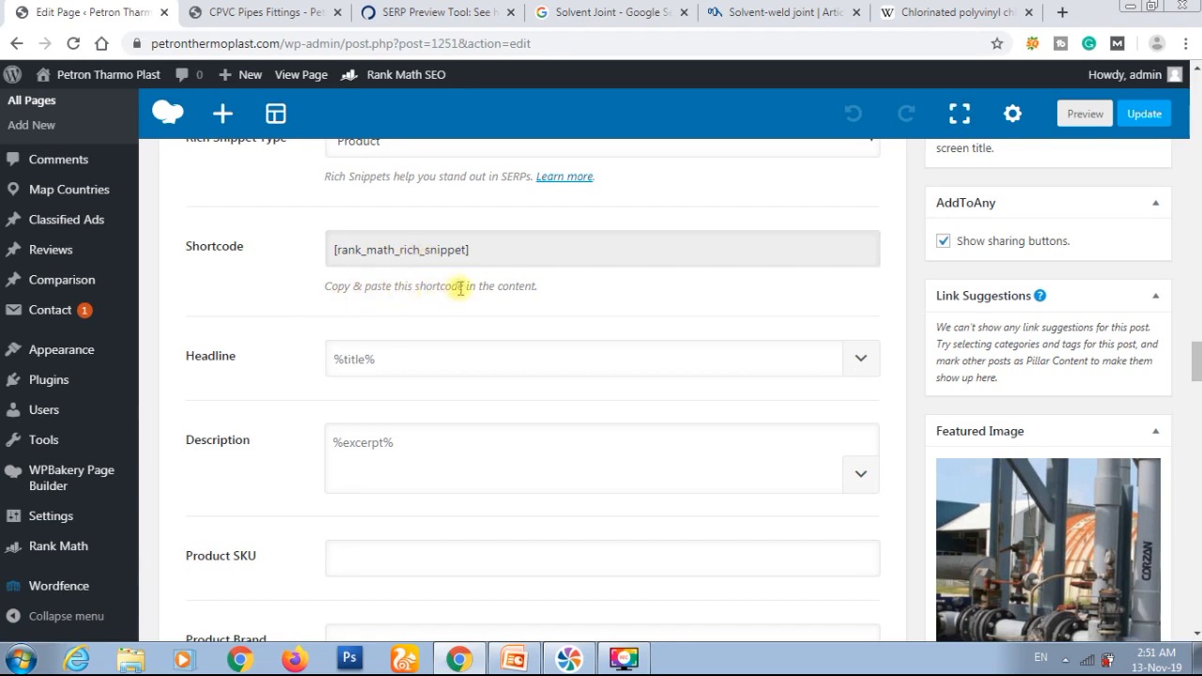
{"action": "left_click", "coordinate": [497, 248]}
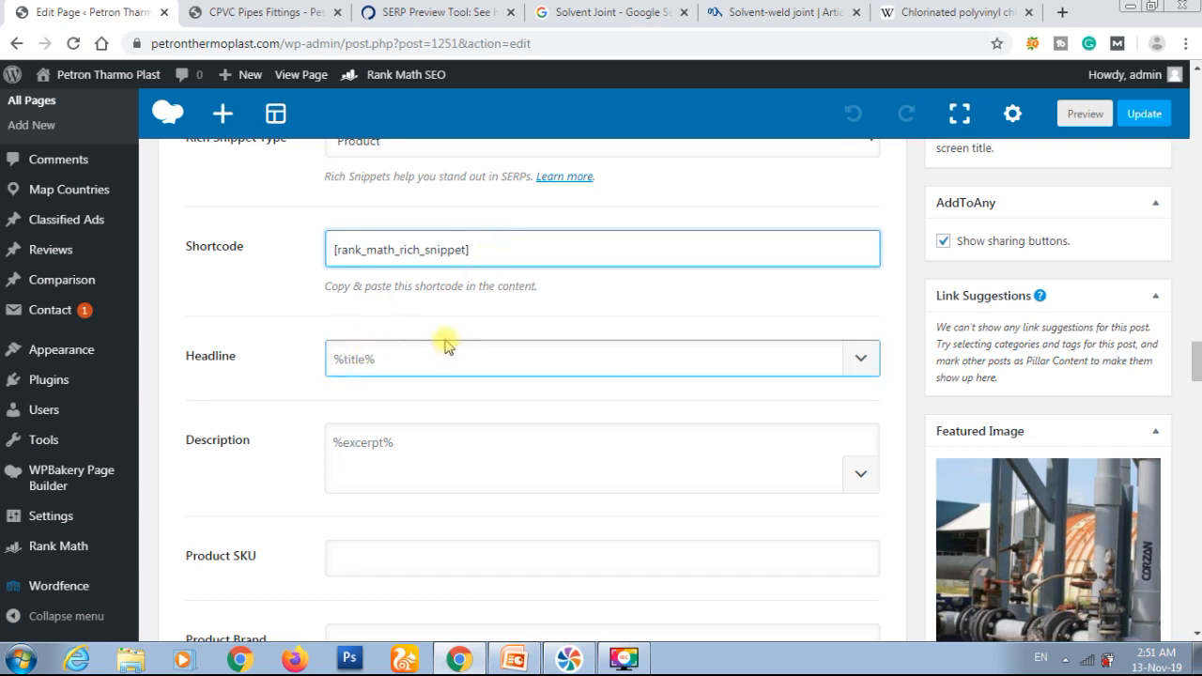
{"action": "scroll", "coordinate": [278, 333], "scroll_direction": "down", "scroll_amount": 1}
{"action": "scroll", "coordinate": [279, 333], "scroll_direction": "down", "scroll_amount": 3}
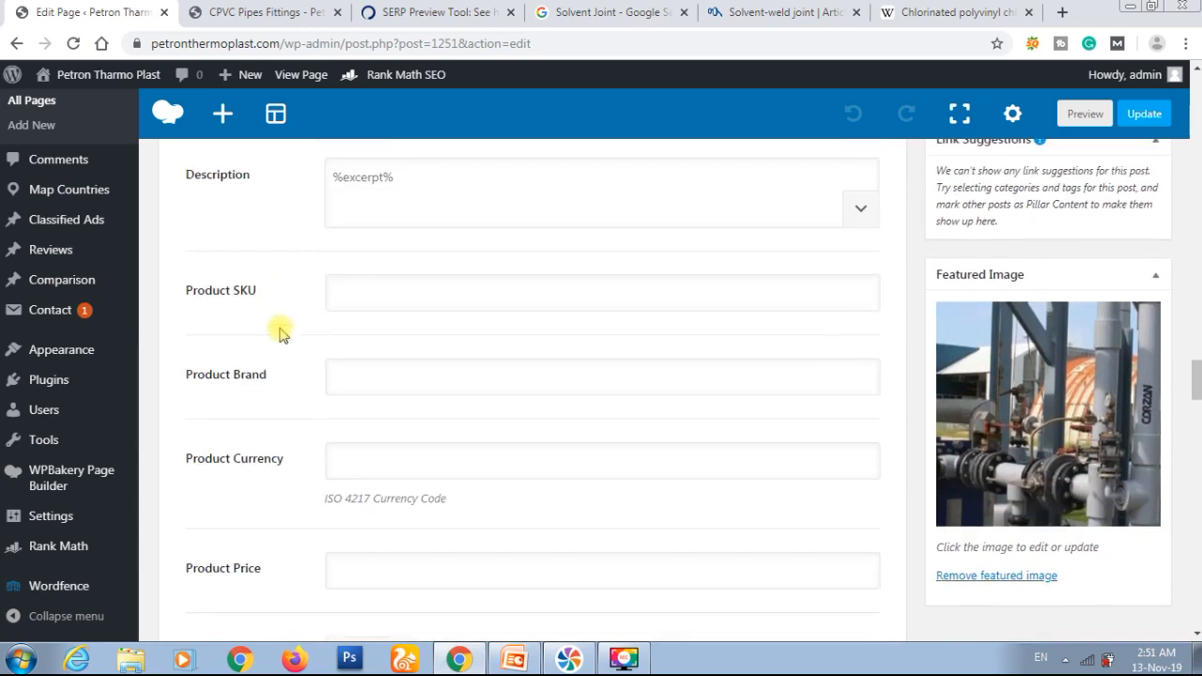
{"action": "scroll", "coordinate": [279, 333], "scroll_direction": "down", "scroll_amount": 1}
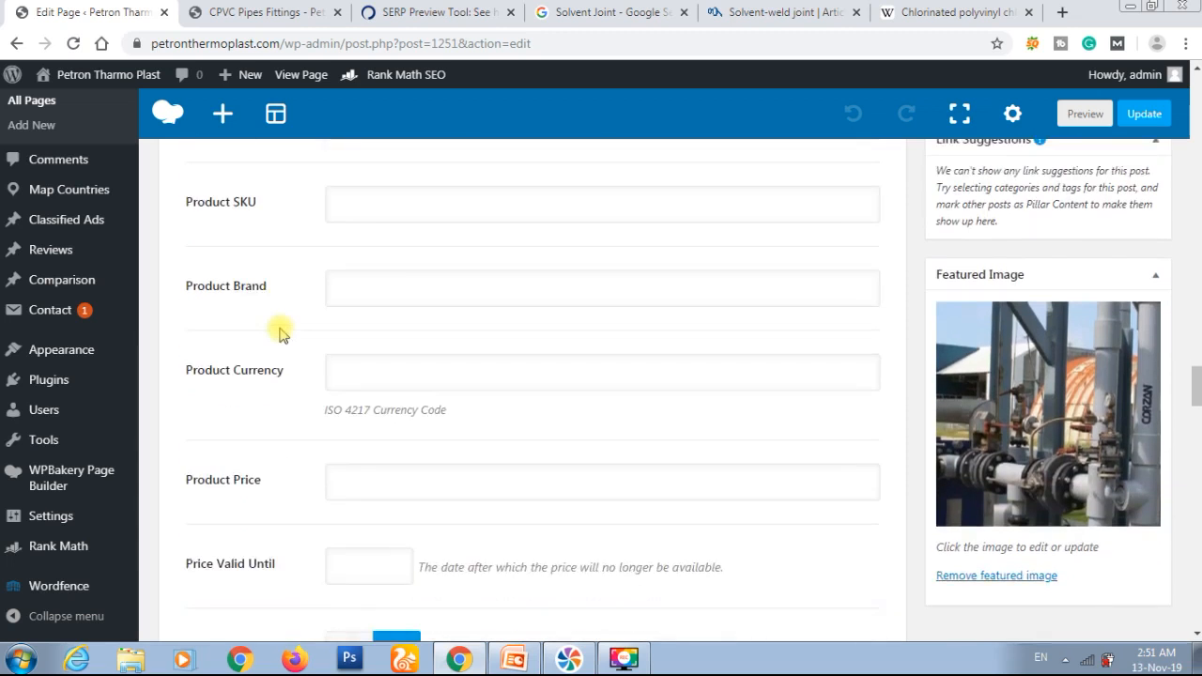
{"action": "left_click", "coordinate": [303, 380]}
{"action": "scroll", "coordinate": [304, 379], "scroll_direction": "down", "scroll_amount": 3}
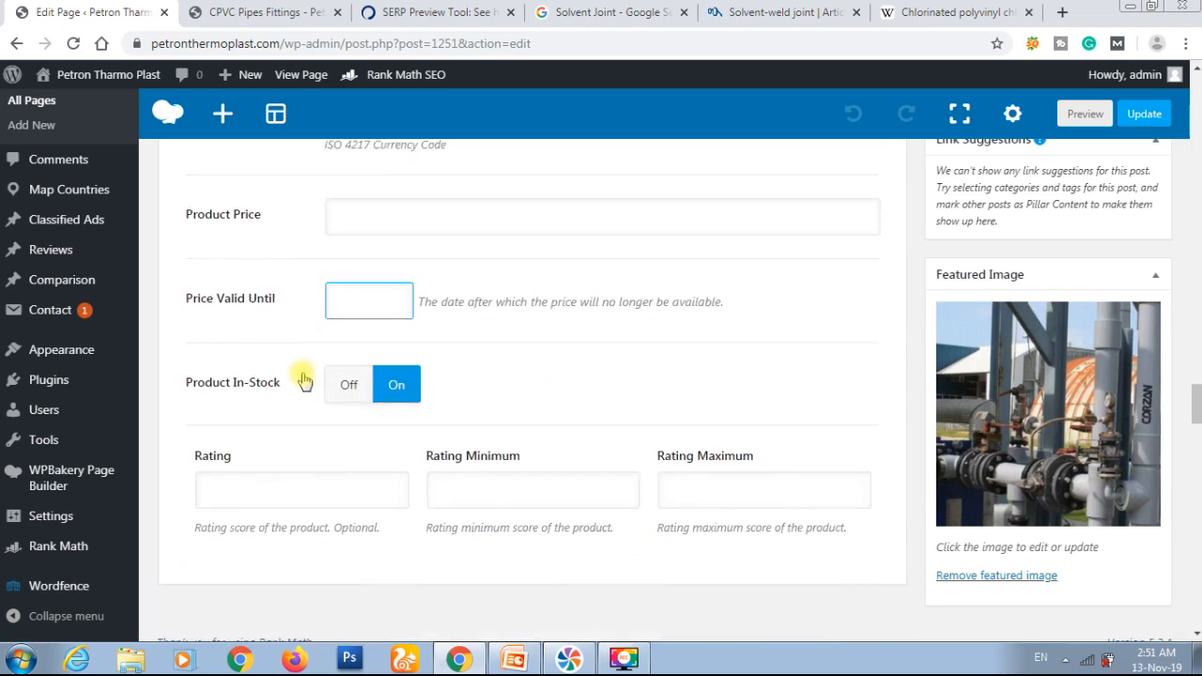
{"action": "scroll", "coordinate": [303, 380], "scroll_direction": "down", "scroll_amount": 1}
{"action": "left_click", "coordinate": [303, 379]}
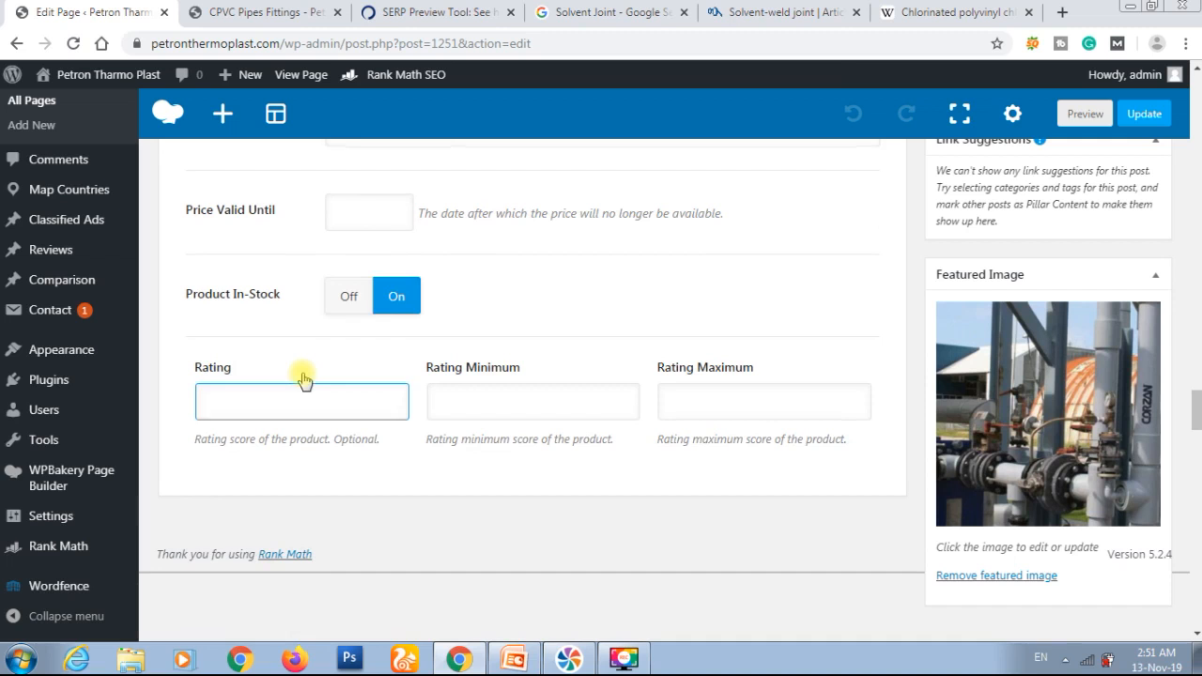
{"action": "scroll", "coordinate": [304, 379], "scroll_direction": "up", "scroll_amount": 1}
{"action": "scroll", "coordinate": [303, 380], "scroll_direction": "up", "scroll_amount": 4}
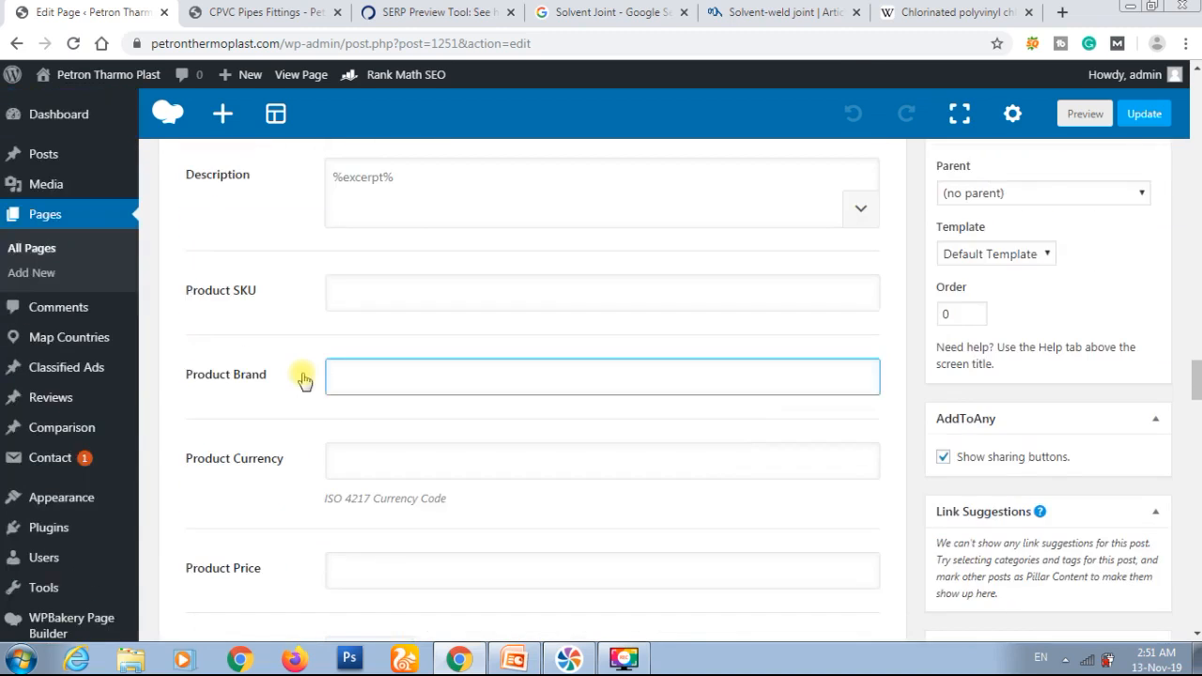
{"action": "scroll", "coordinate": [303, 379], "scroll_direction": "up", "scroll_amount": 4}
{"action": "scroll", "coordinate": [303, 380], "scroll_direction": "up", "scroll_amount": 1}
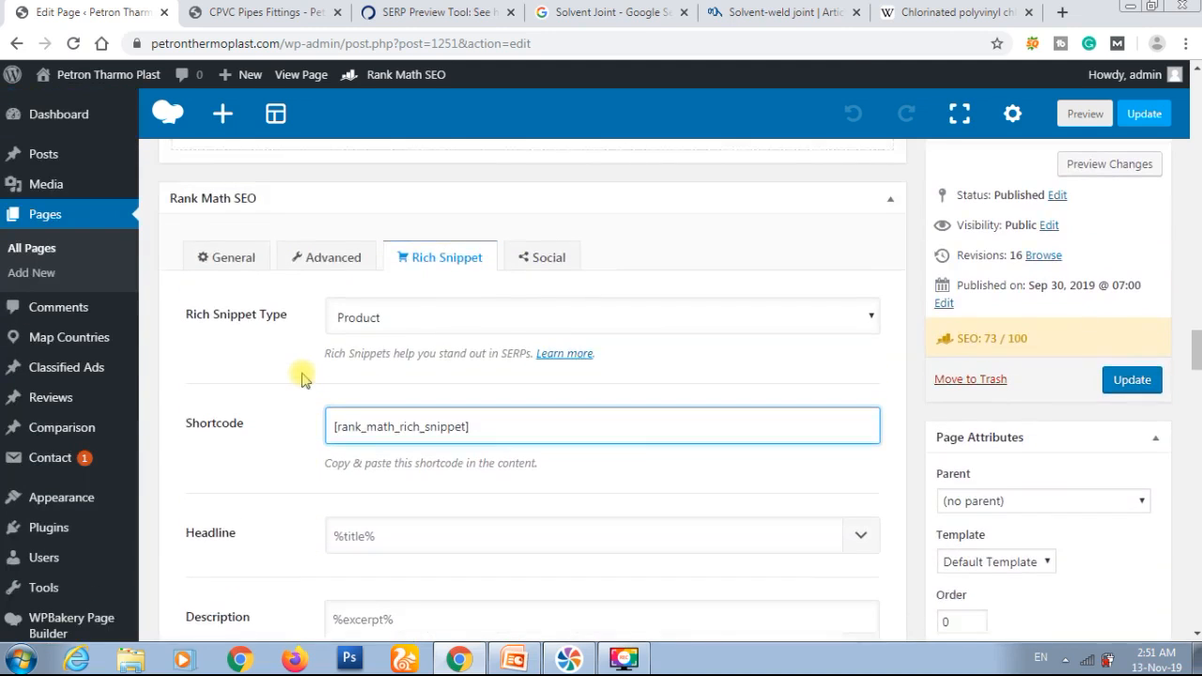
Step: Review the page's Facebook sharing settings: image, title, description and thumbnail icon overlay
{"action": "left_click", "coordinate": [539, 265]}
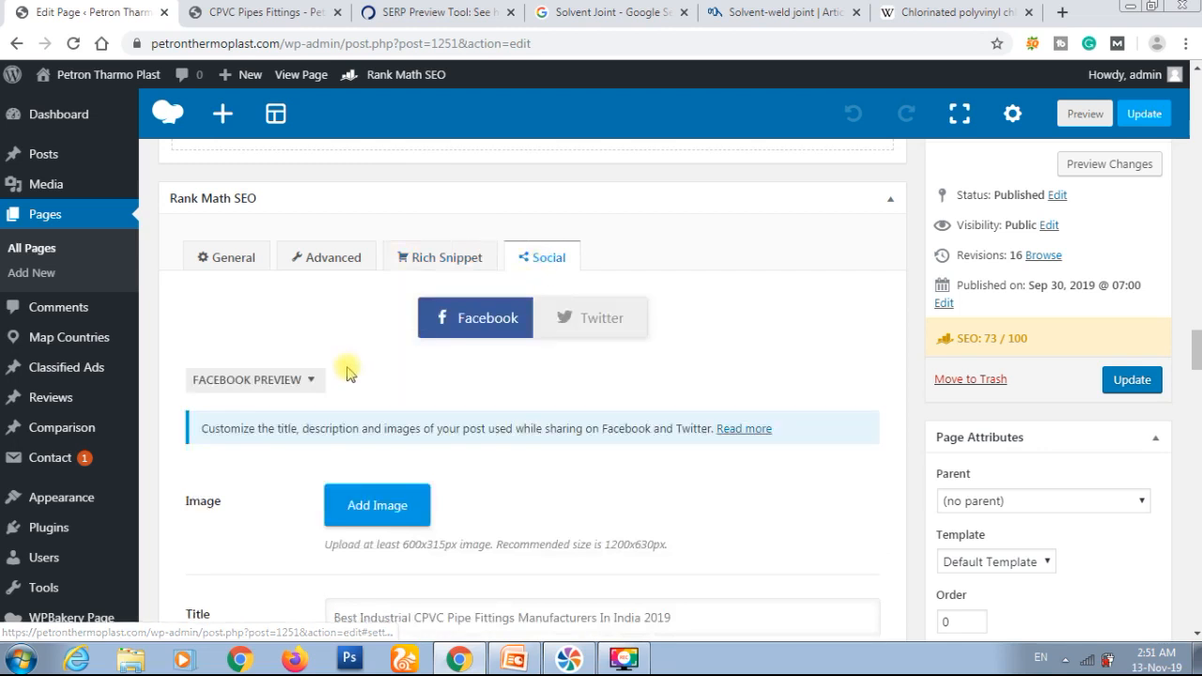
{"action": "scroll", "coordinate": [347, 373], "scroll_direction": "down", "scroll_amount": 1}
{"action": "scroll", "coordinate": [347, 372], "scroll_direction": "down", "scroll_amount": 1}
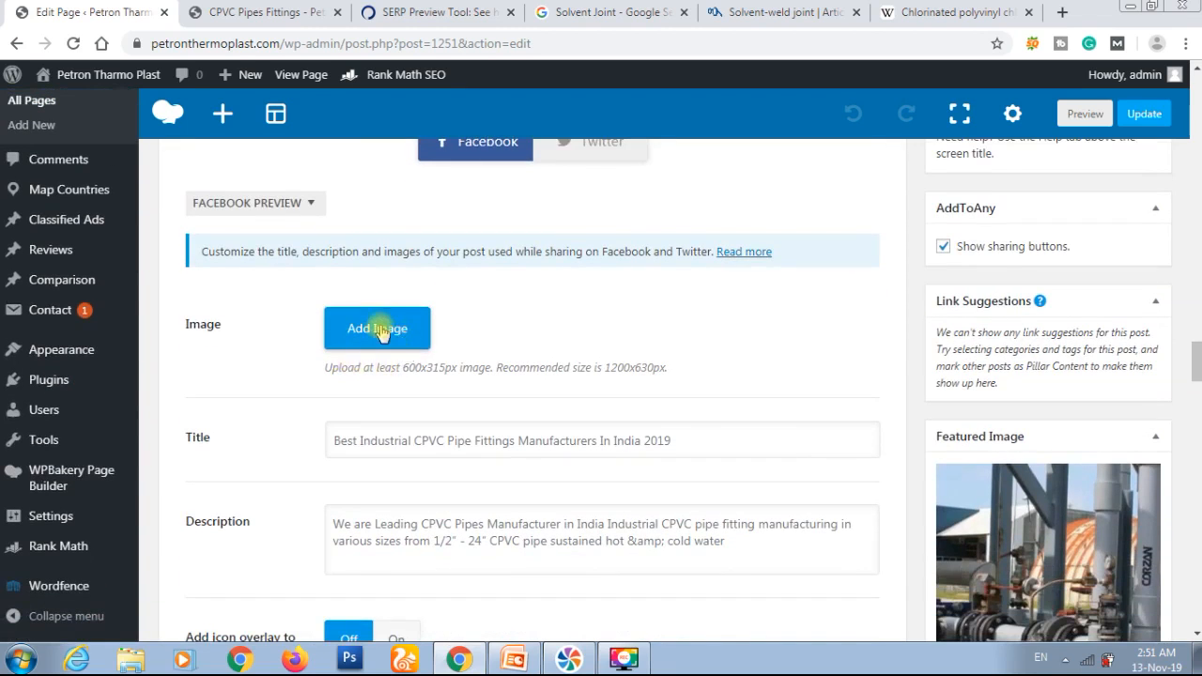
{"action": "scroll", "coordinate": [380, 334], "scroll_direction": "down", "scroll_amount": 3}
{"action": "scroll", "coordinate": [380, 325], "scroll_direction": "up", "scroll_amount": 1}
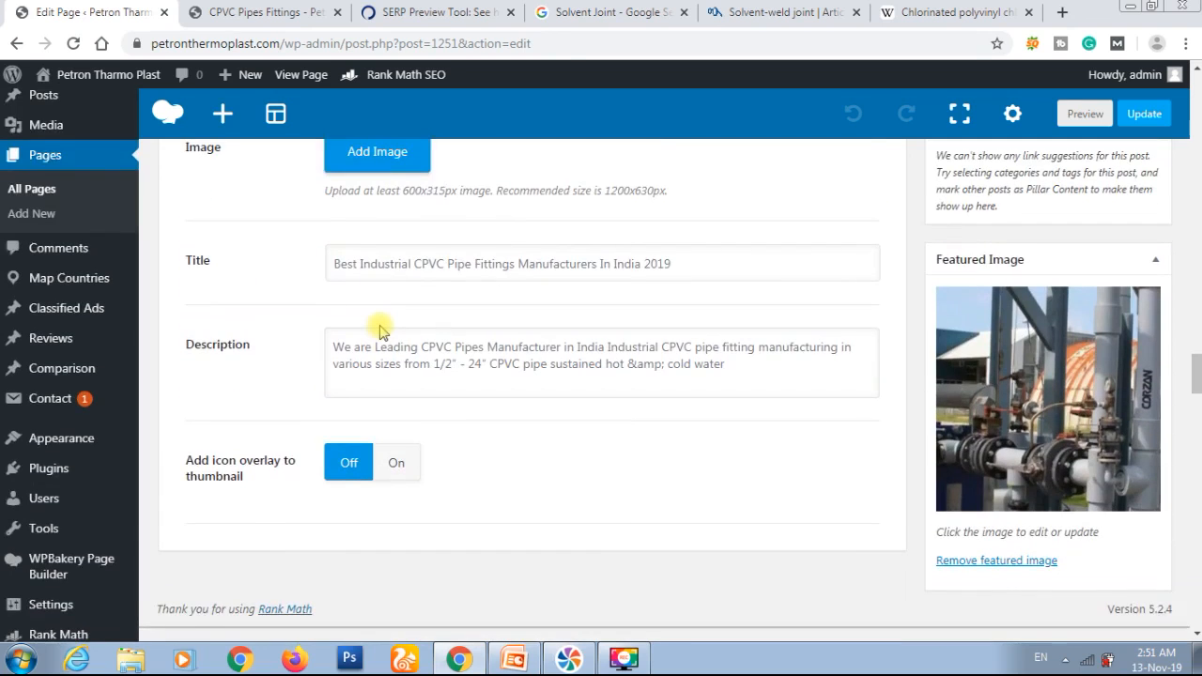
Step: Start adding a Facebook share image and search the media library for "cpvc"
{"action": "left_click", "coordinate": [376, 171]}
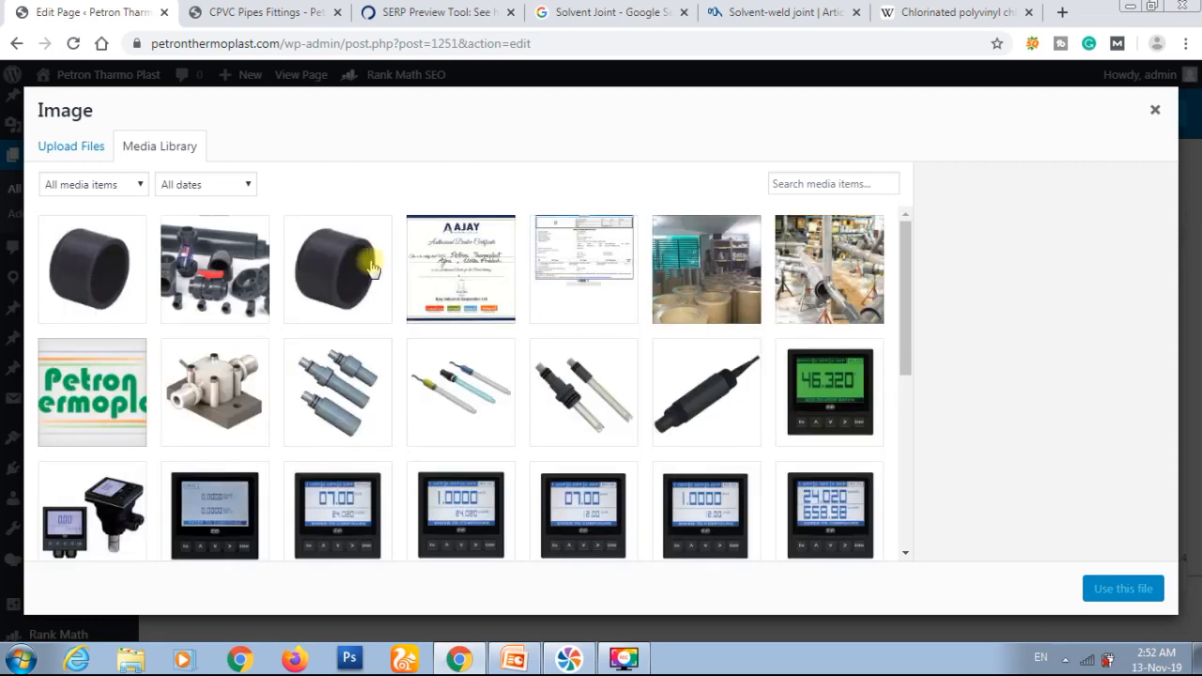
{"action": "left_click", "coordinate": [264, 246]}
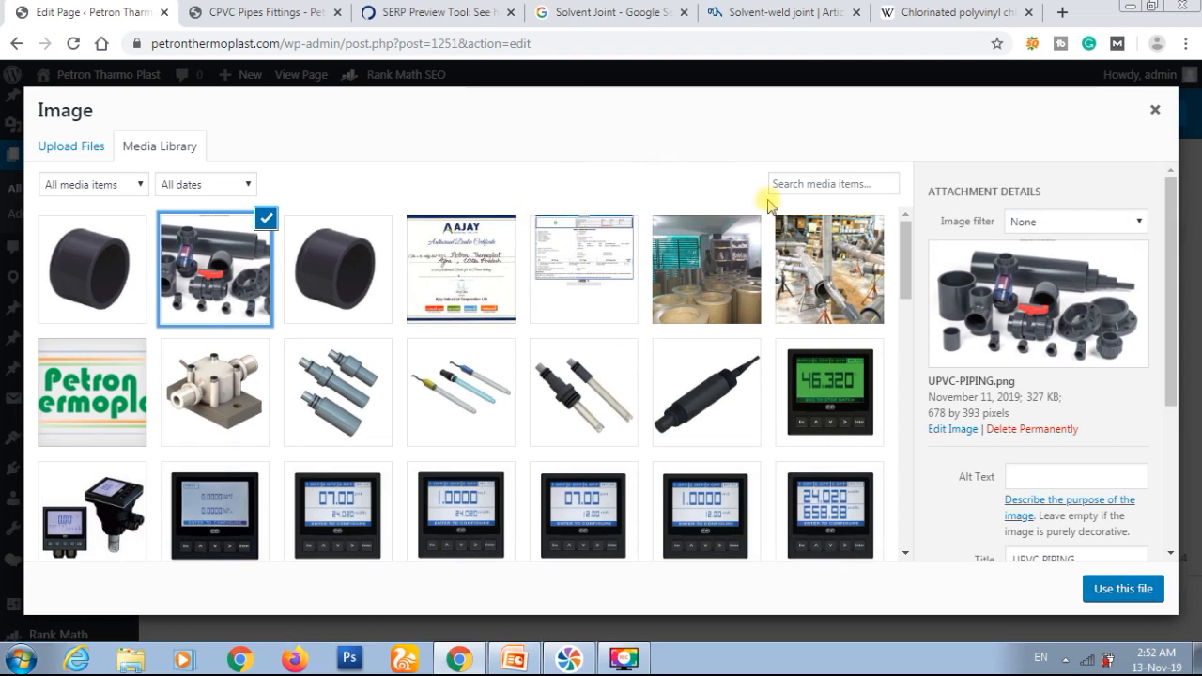
{"action": "left_click", "coordinate": [810, 183]}
{"action": "type", "text": "vp"}
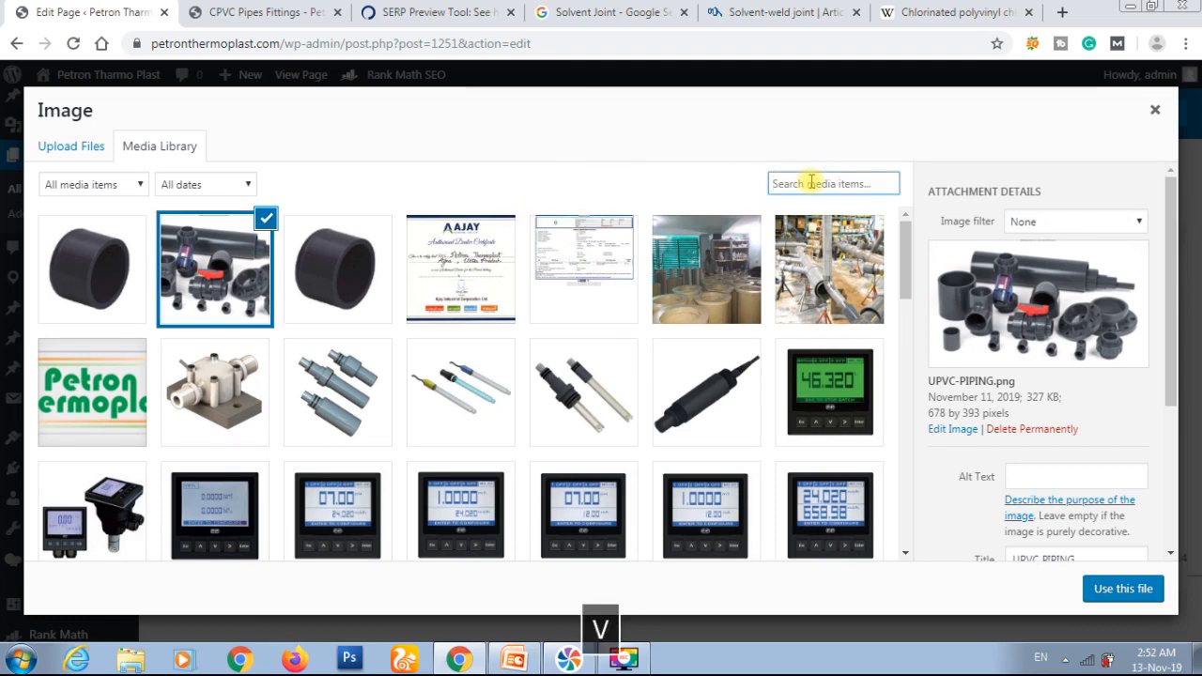
{"action": "key", "text": "BackSpace"}
{"action": "key", "text": "BackSpace"}
{"action": "type", "text": "v"}
{"action": "key", "text": "BackSpace"}
{"action": "type", "text": "cpvc"}
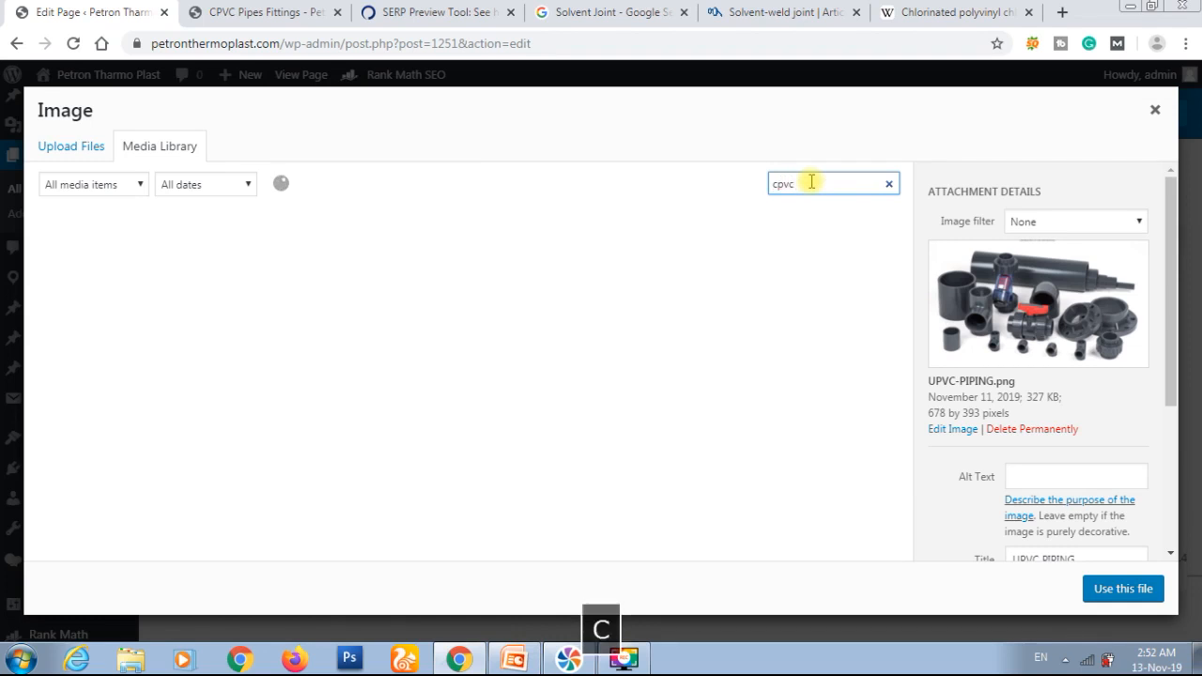
{"action": "key", "text": "Return"}
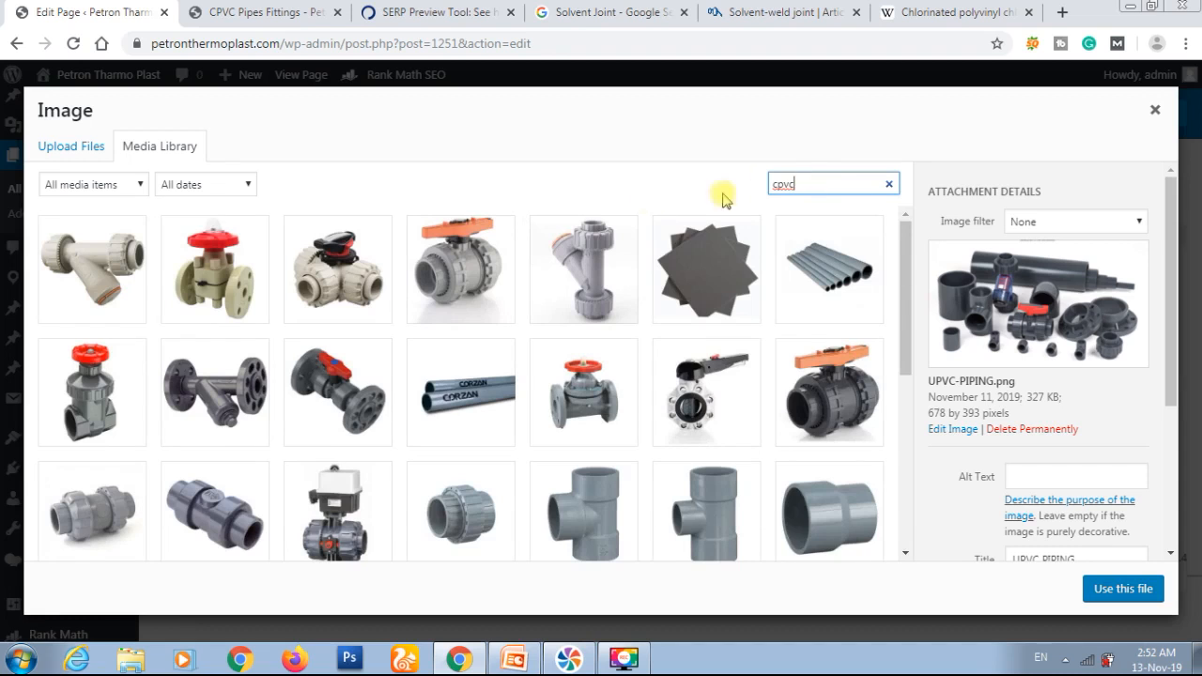
Step: Use CPVC-PIPE.jpg, the picture of the row of grey pipes, as the Facebook share image
{"action": "scroll", "coordinate": [531, 263], "scroll_direction": "down", "scroll_amount": 1}
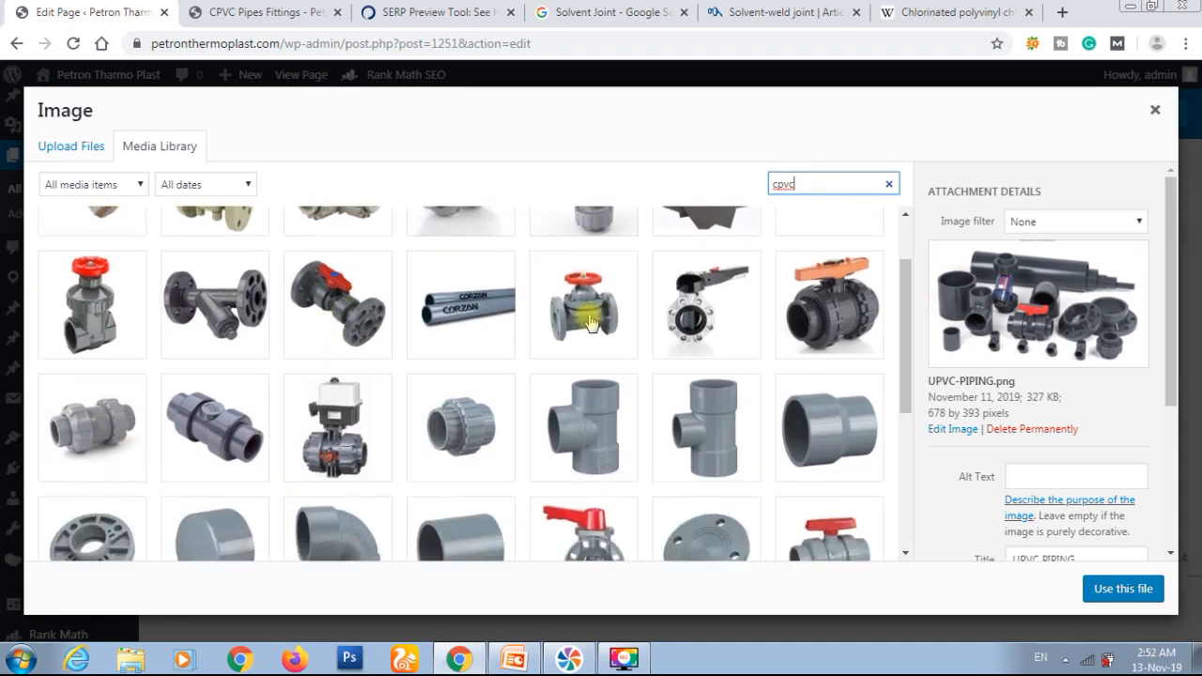
{"action": "scroll", "coordinate": [589, 322], "scroll_direction": "up", "scroll_amount": 1}
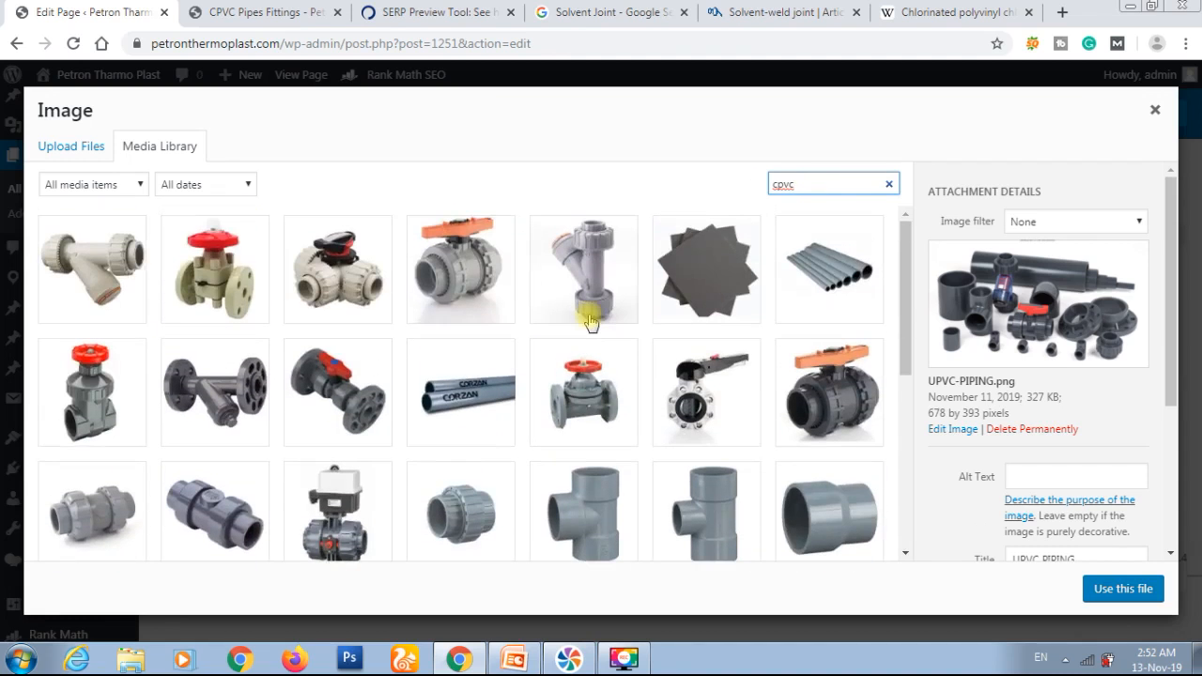
{"action": "left_click", "coordinate": [837, 281]}
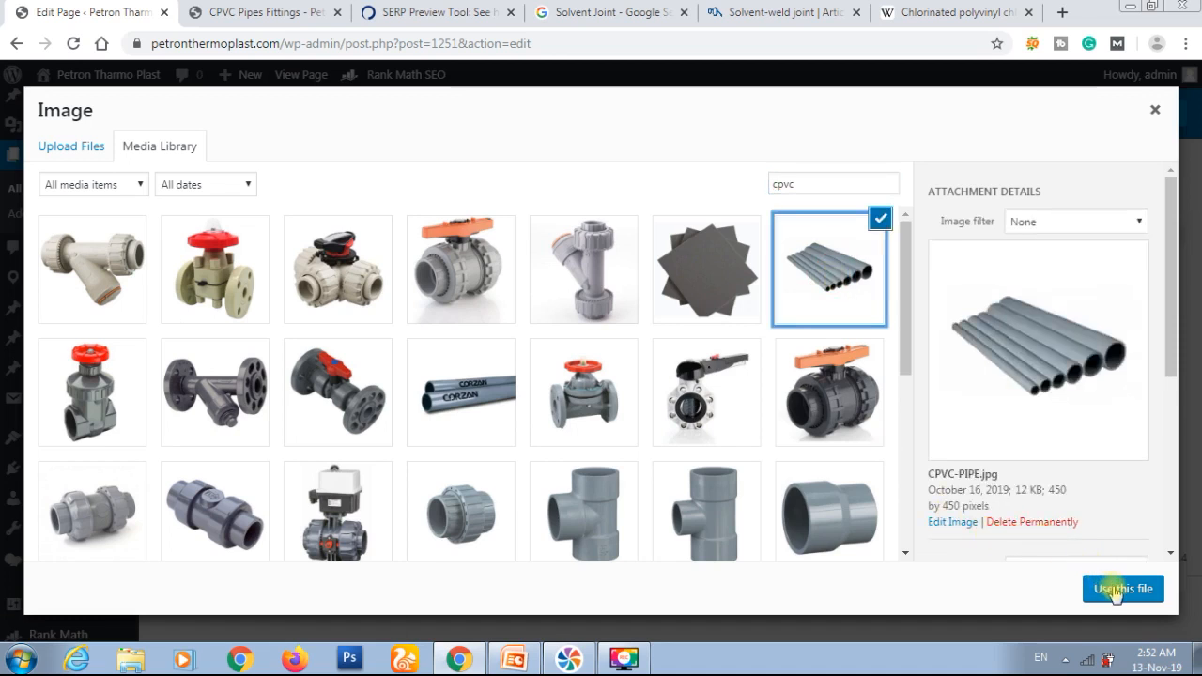
{"action": "left_click", "coordinate": [1114, 589]}
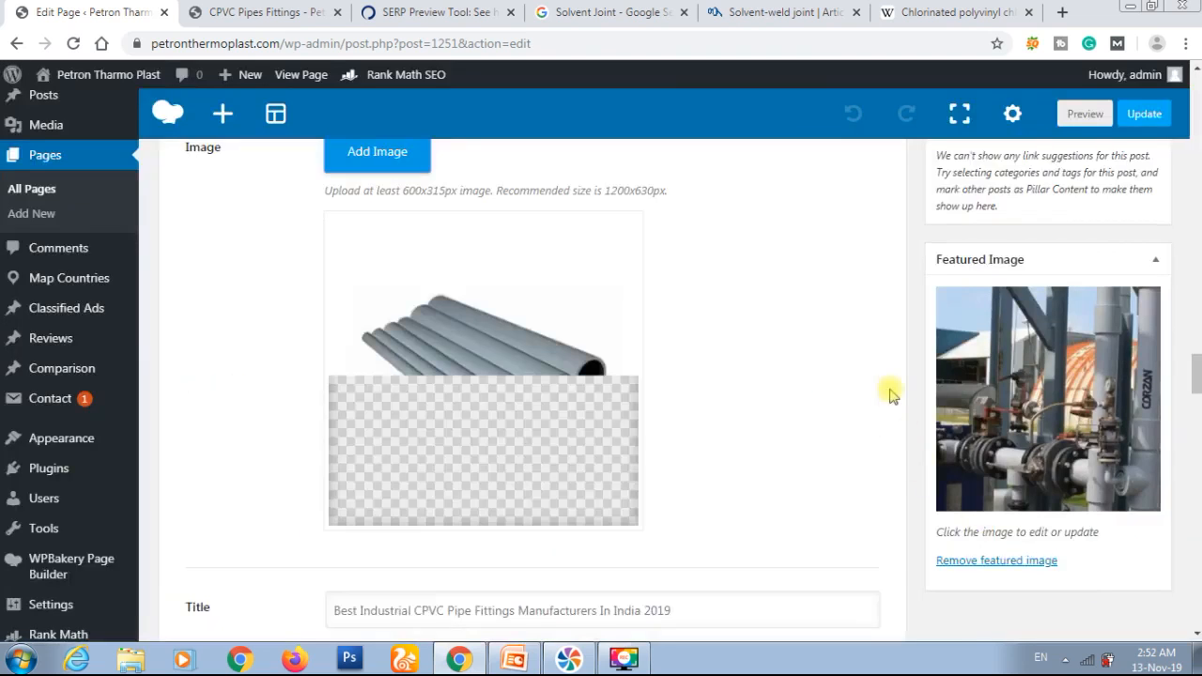
Step: Check the added Facebook image against the recommended image size, and review the sharing title, description and icon overlay option
{"action": "scroll", "coordinate": [670, 345], "scroll_direction": "up", "scroll_amount": 1}
{"action": "scroll", "coordinate": [638, 344], "scroll_direction": "up", "scroll_amount": 1}
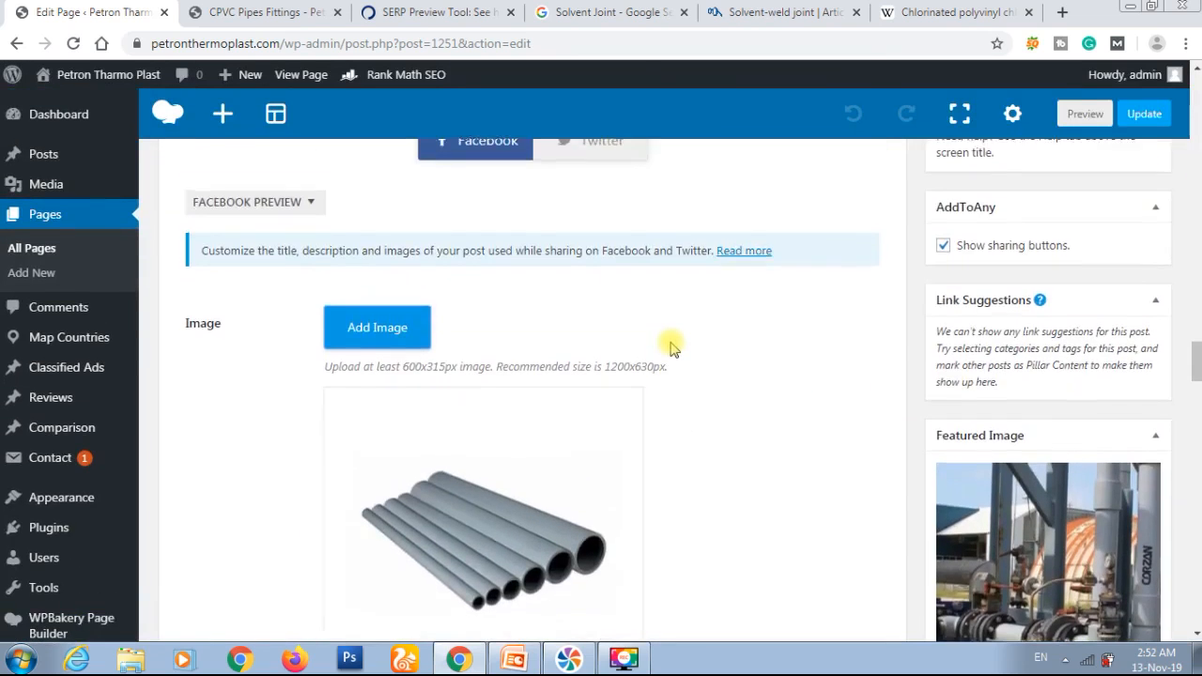
{"action": "scroll", "coordinate": [670, 343], "scroll_direction": "down", "scroll_amount": 1}
{"action": "double_click", "coordinate": [611, 279]}
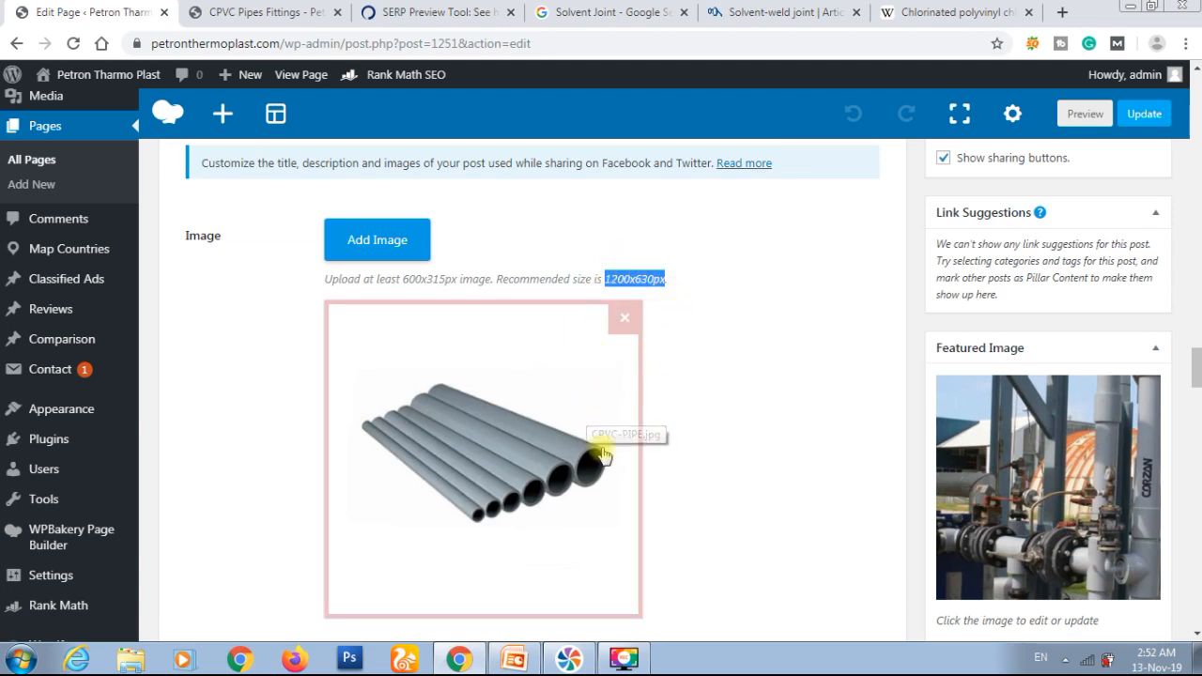
{"action": "scroll", "coordinate": [714, 384], "scroll_direction": "down", "scroll_amount": 2}
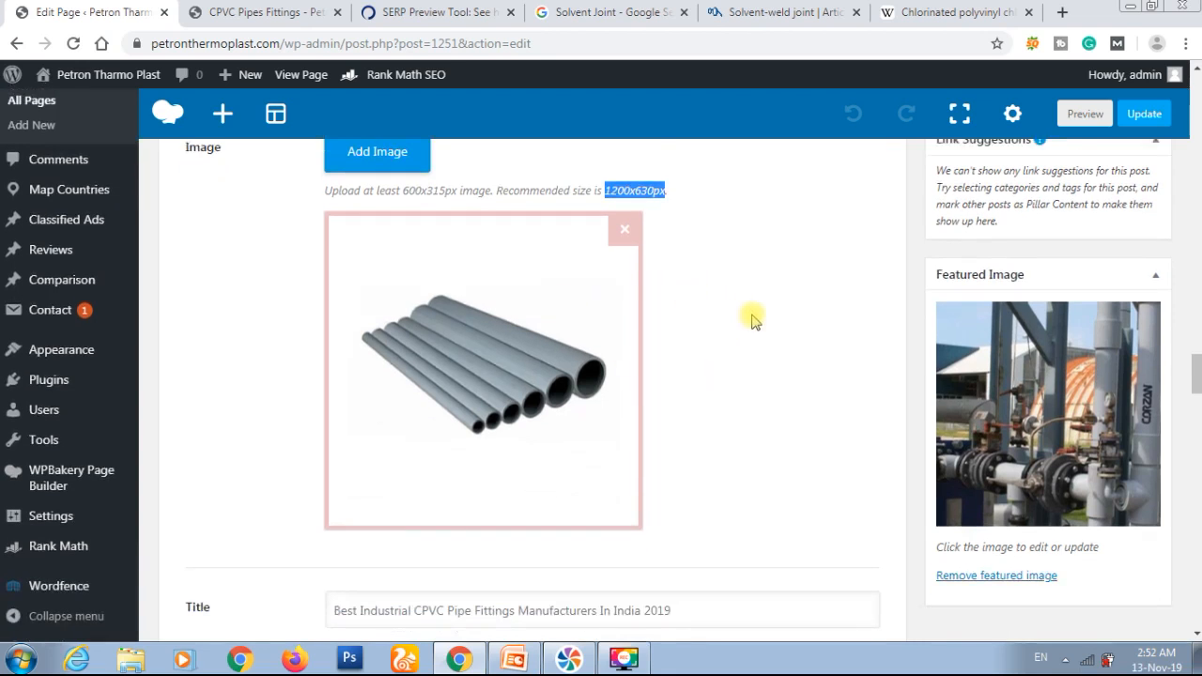
{"action": "scroll", "coordinate": [751, 320], "scroll_direction": "down", "scroll_amount": 5}
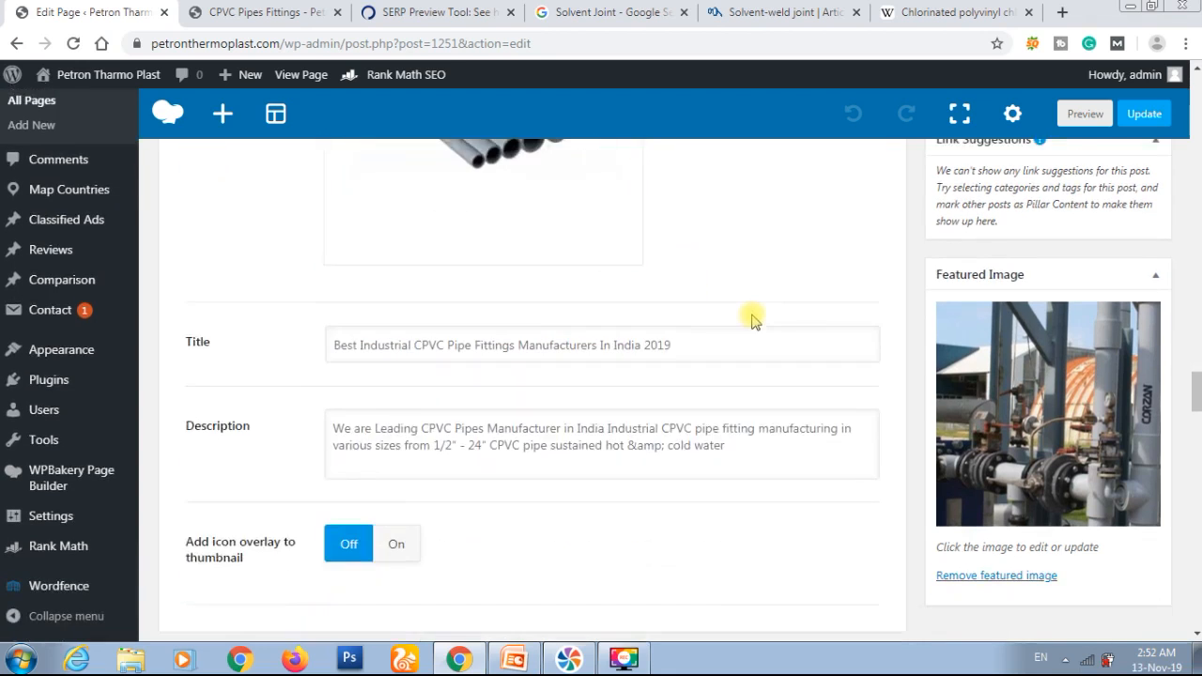
{"action": "scroll", "coordinate": [753, 317], "scroll_direction": "down", "scroll_amount": 3}
{"action": "scroll", "coordinate": [754, 316], "scroll_direction": "up", "scroll_amount": 10}
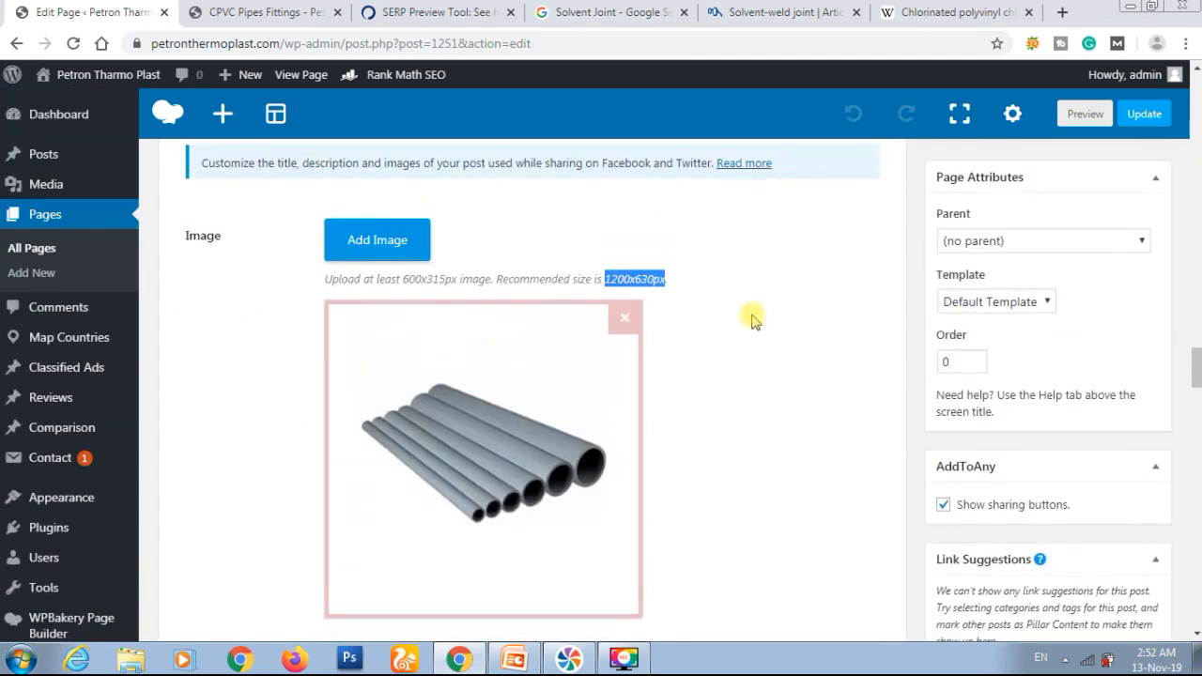
{"action": "left_click", "coordinate": [758, 282]}
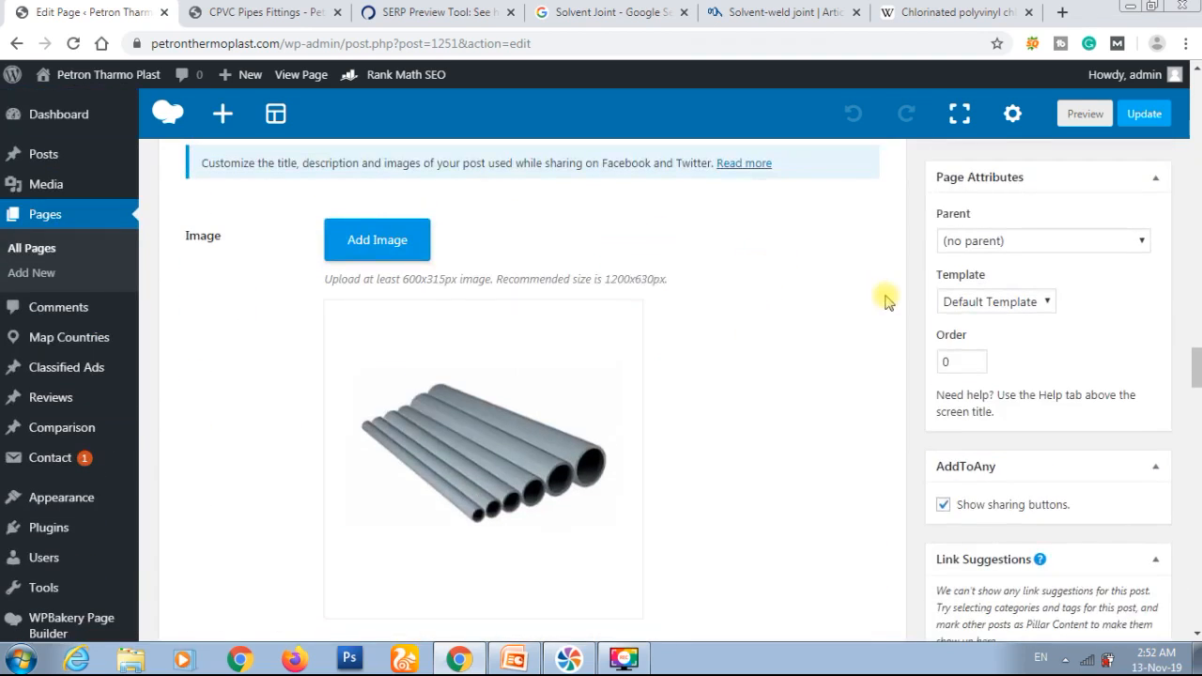
Step: Update the CPVC Pipe Fittings page to save its social sharing settings
{"action": "scroll", "coordinate": [885, 301], "scroll_direction": "up", "scroll_amount": 1}
{"action": "scroll", "coordinate": [886, 301], "scroll_direction": "up", "scroll_amount": 4}
{"action": "left_click", "coordinate": [1131, 379]}
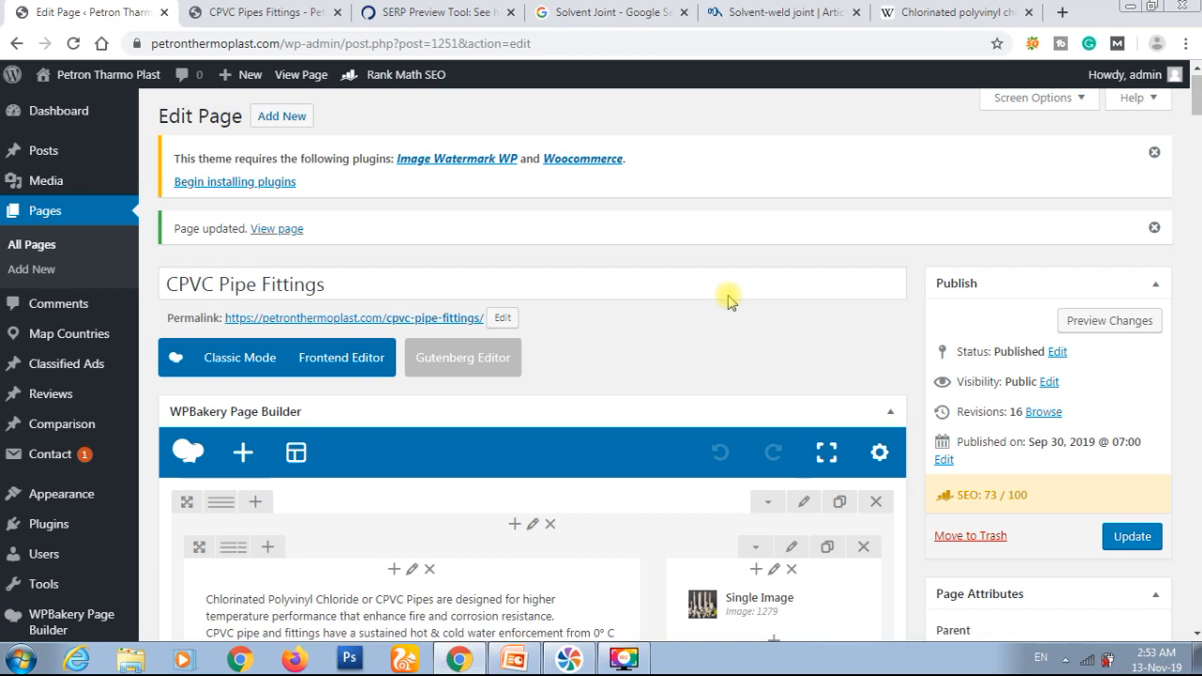
Step: Switch the CPVC Pipe Fittings page to the Gutenberg editor and dismiss the welcome tip
{"action": "scroll", "coordinate": [563, 291], "scroll_direction": "down", "scroll_amount": 1}
{"action": "left_click", "coordinate": [469, 288]}
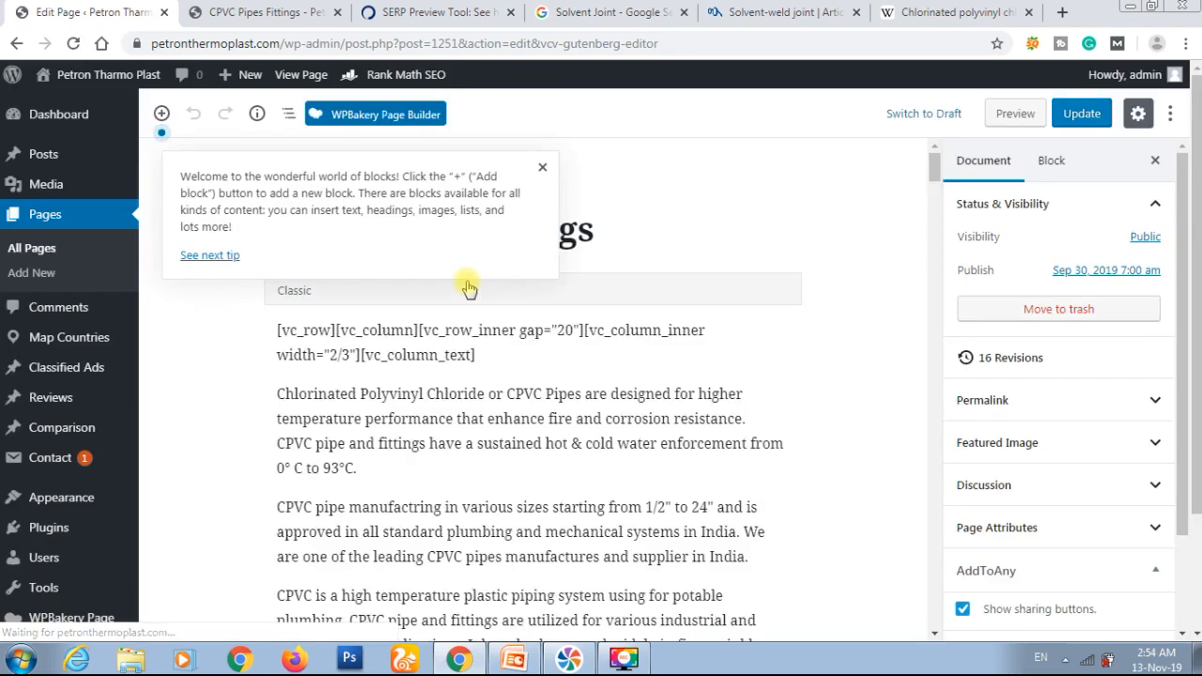
{"action": "left_click", "coordinate": [542, 167]}
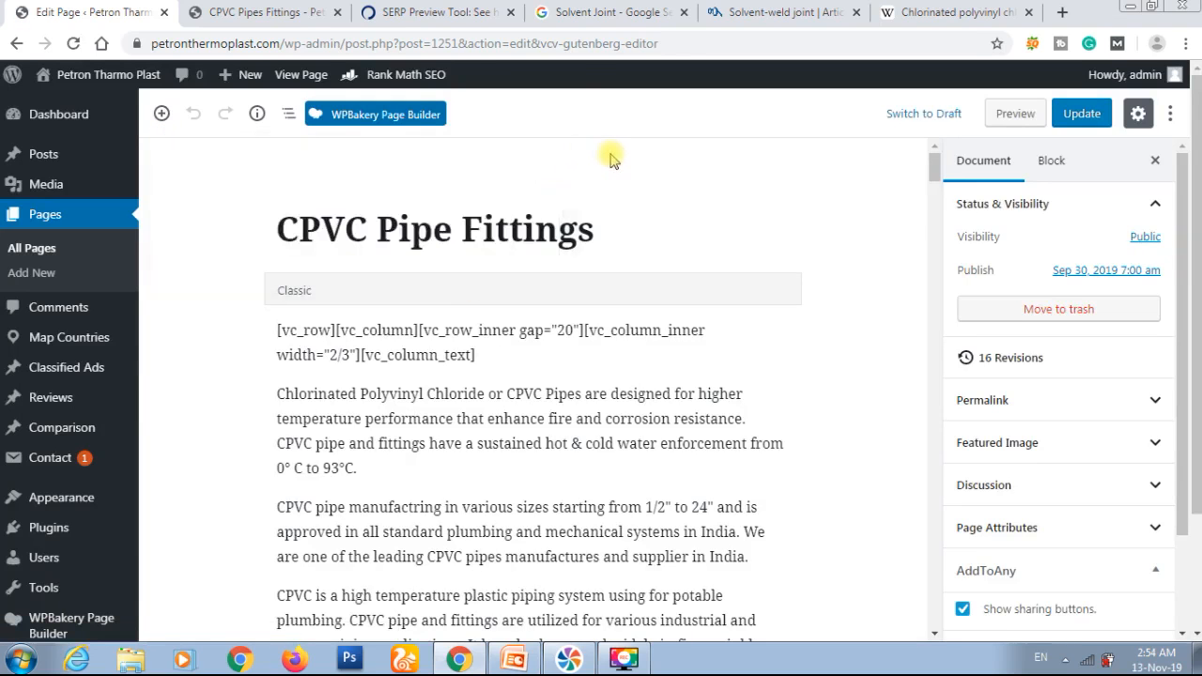
Step: Examine the page content and Rank Math's Basic SEO, Additional, Title Readability and Content Readability checks in the block editor
{"action": "scroll", "coordinate": [761, 188], "scroll_direction": "down", "scroll_amount": 9}
{"action": "scroll", "coordinate": [761, 188], "scroll_direction": "down", "scroll_amount": 15}
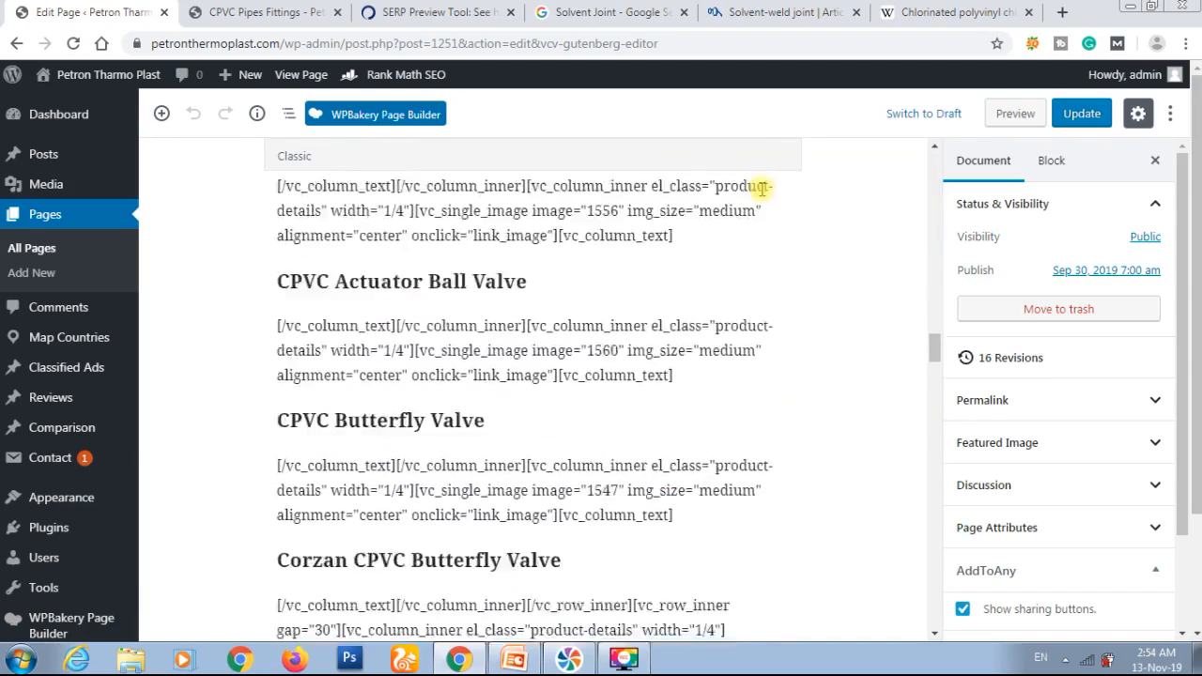
{"action": "scroll", "coordinate": [761, 189], "scroll_direction": "down", "scroll_amount": 15}
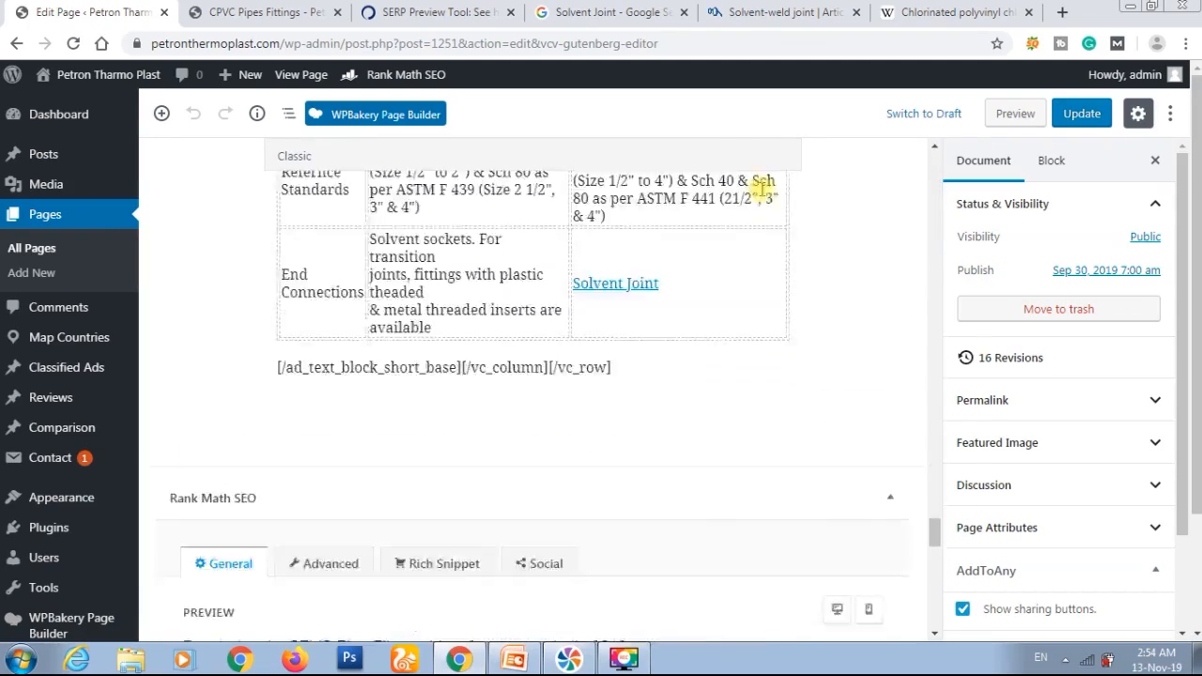
{"action": "scroll", "coordinate": [761, 194], "scroll_direction": "down", "scroll_amount": 10}
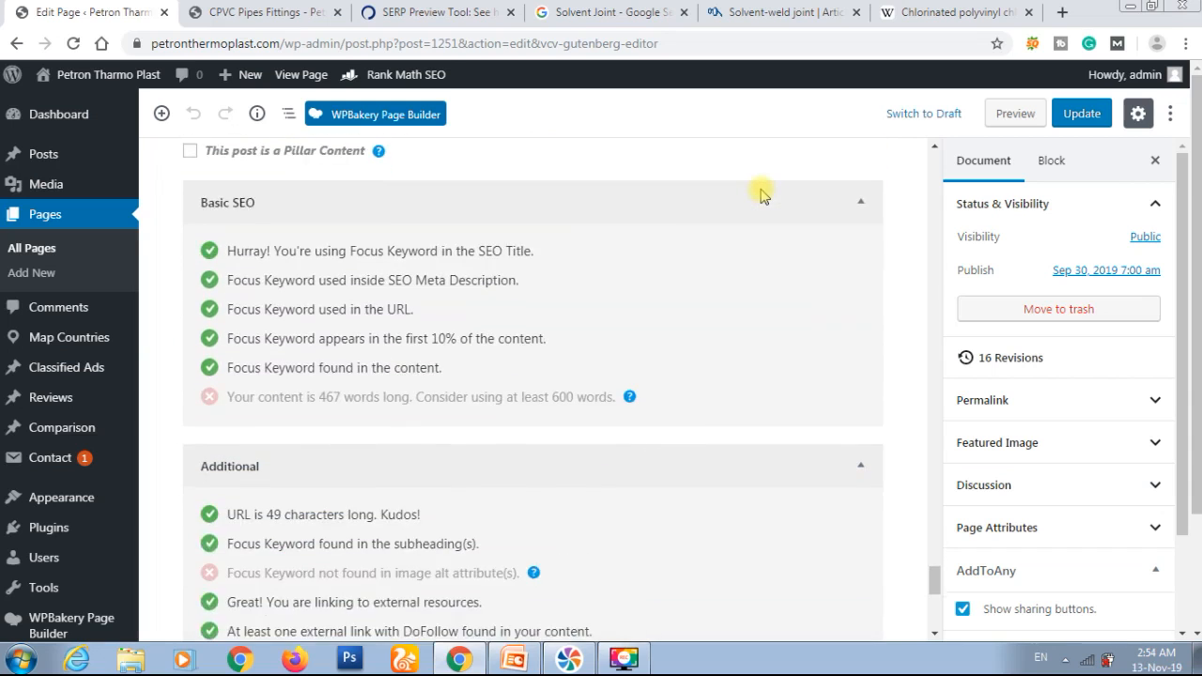
{"action": "scroll", "coordinate": [761, 194], "scroll_direction": "down", "scroll_amount": 1}
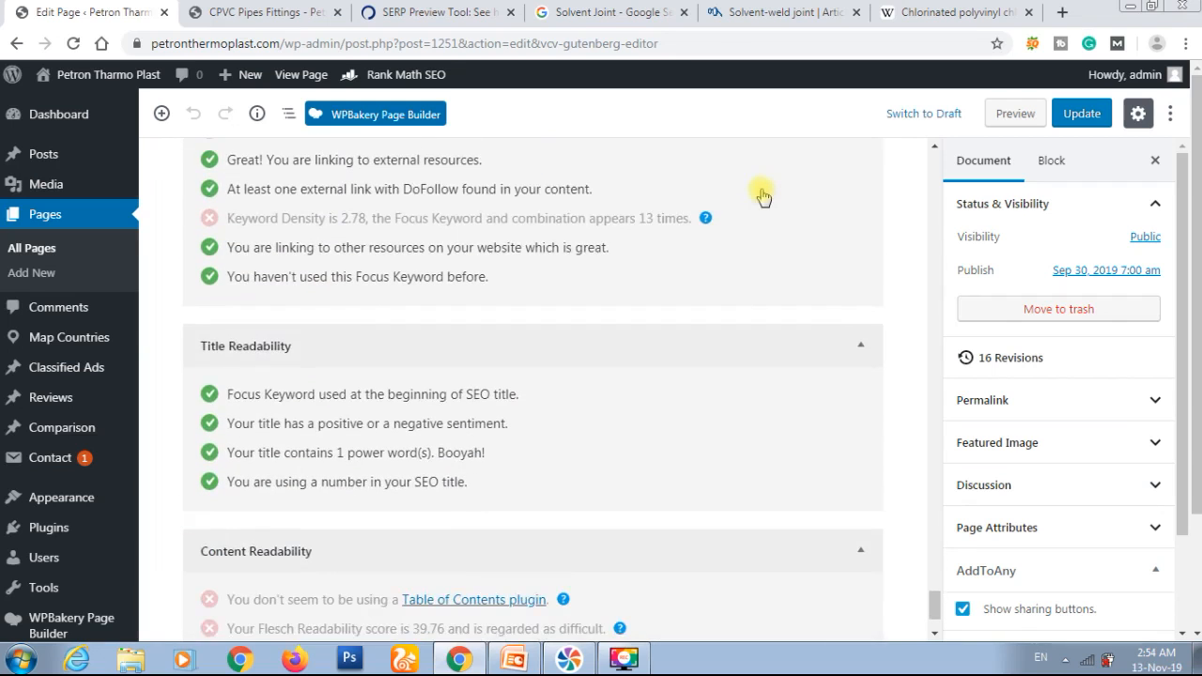